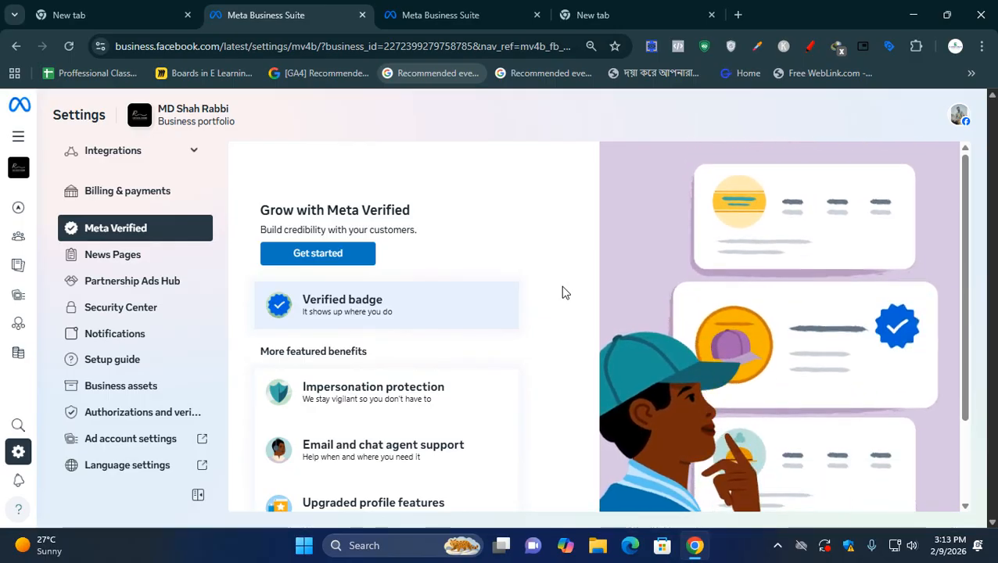
scroll(494, 319, "down", 2)
scroll(107, 426, "up", 8)
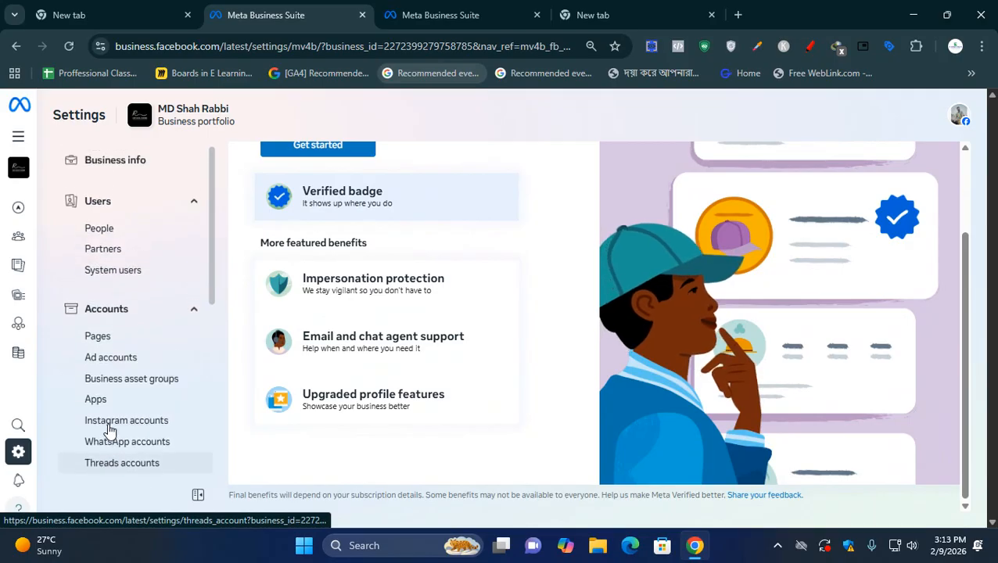
scroll(107, 426, "down", 2)
scroll(108, 429, "up", 2)
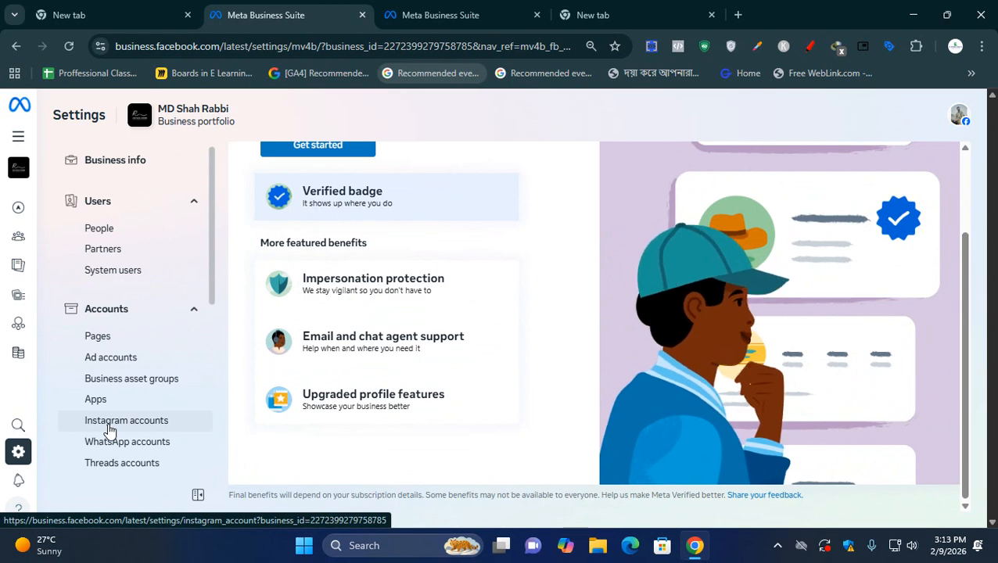
scroll(413, 381, "up", 2)
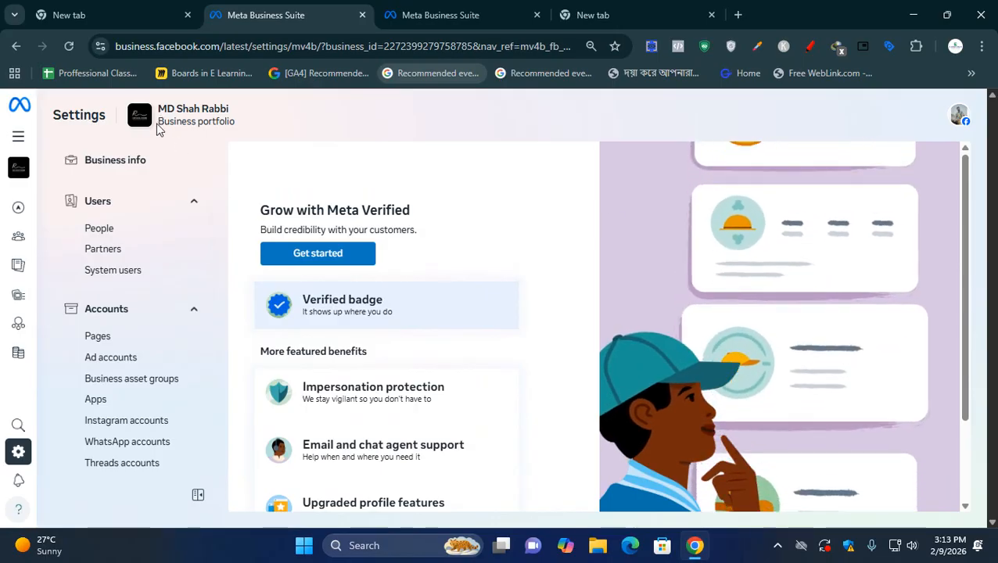
left_click_drag(159, 123, 239, 131)
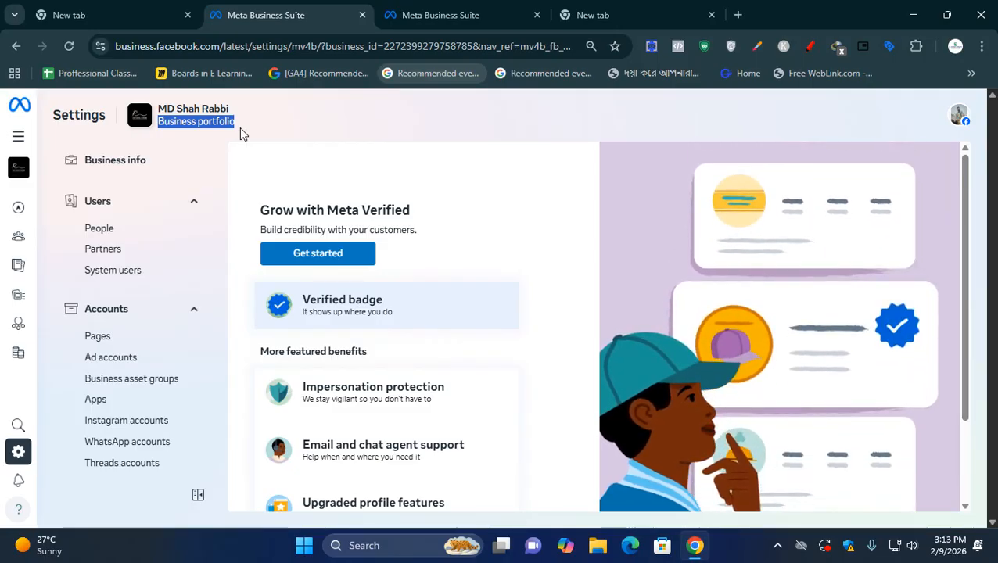
- Open Ads Manager from the business settings, close the Internet Download Manager extension page, and bring Ads Manager into view
scroll(160, 349, "down", 3)
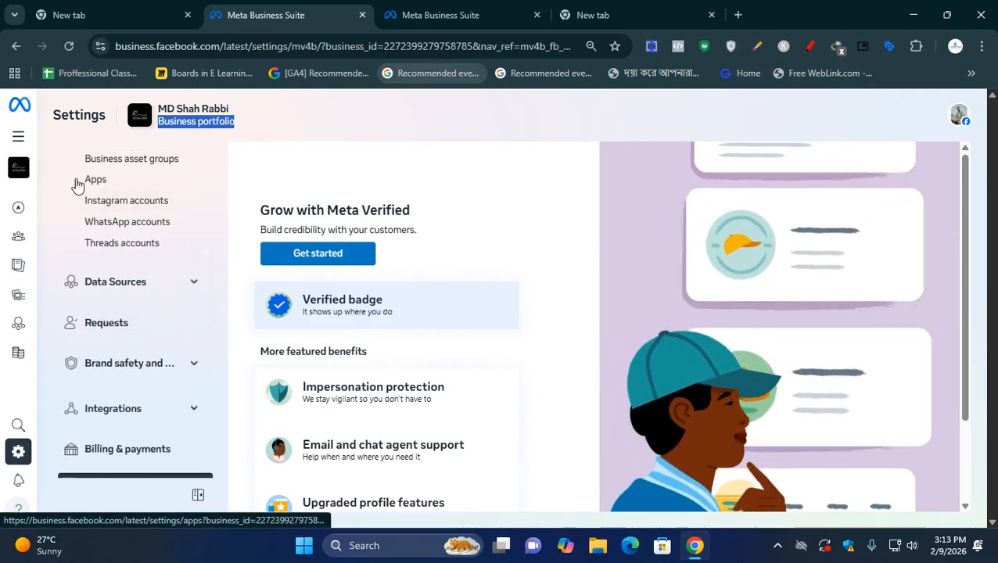
left_click(37, 210)
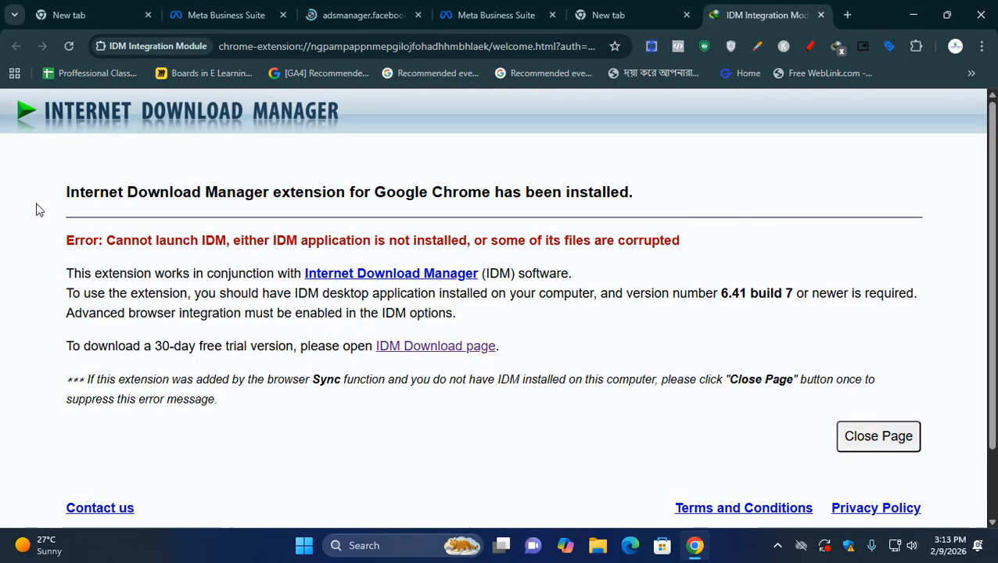
left_click(866, 443)
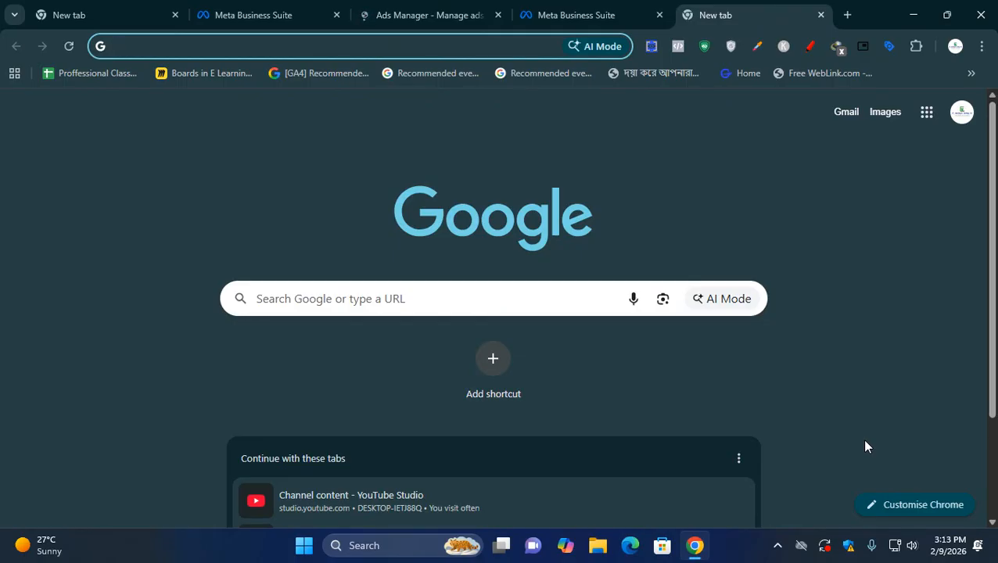
left_click(777, 544)
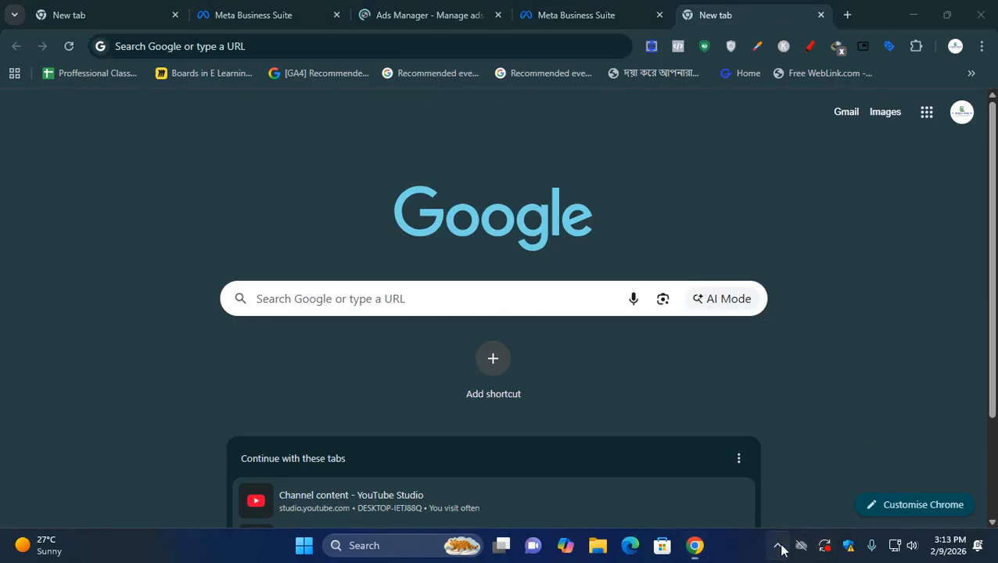
left_click(780, 503)
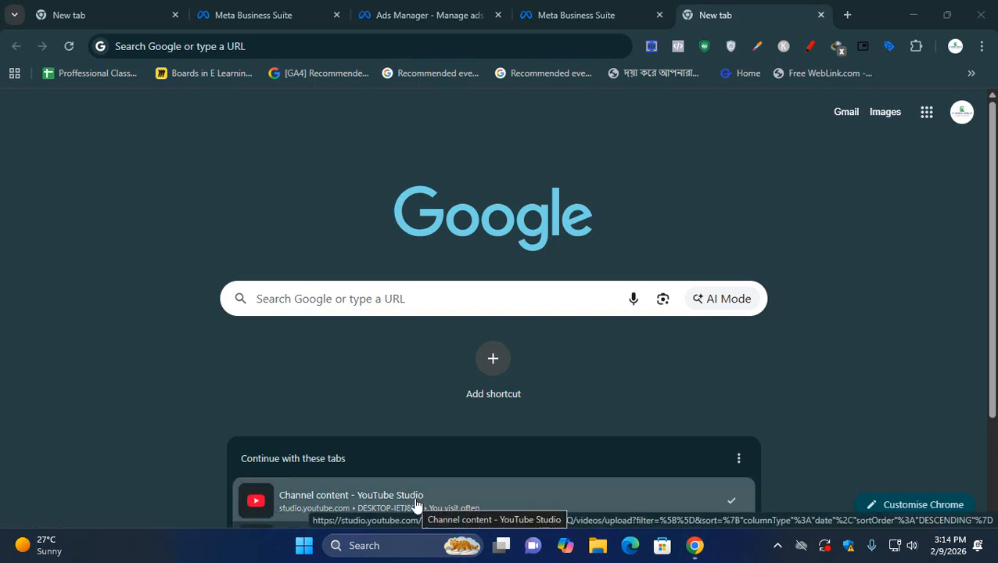
left_click(581, 8)
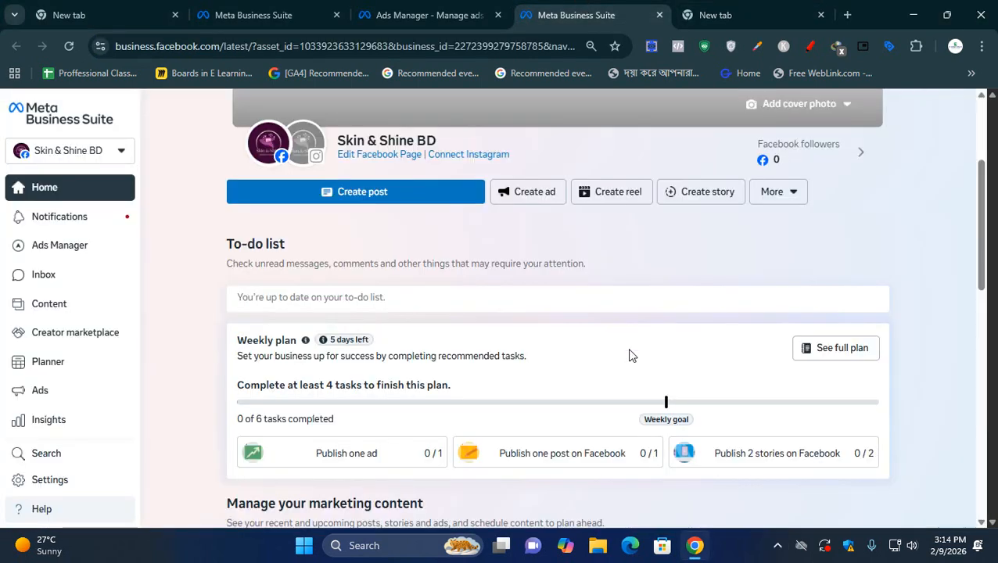
left_click(756, 14)
left_click(398, 12)
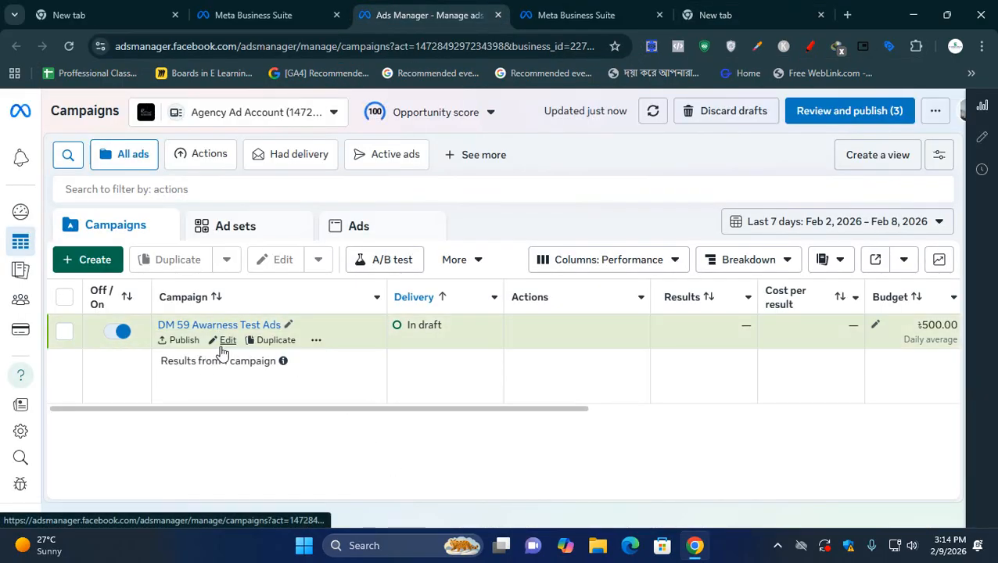
mouse_move(274, 409)
left_mouse_down()
mouse_move(419, 421)
mouse_move(265, 423)
left_mouse_up()
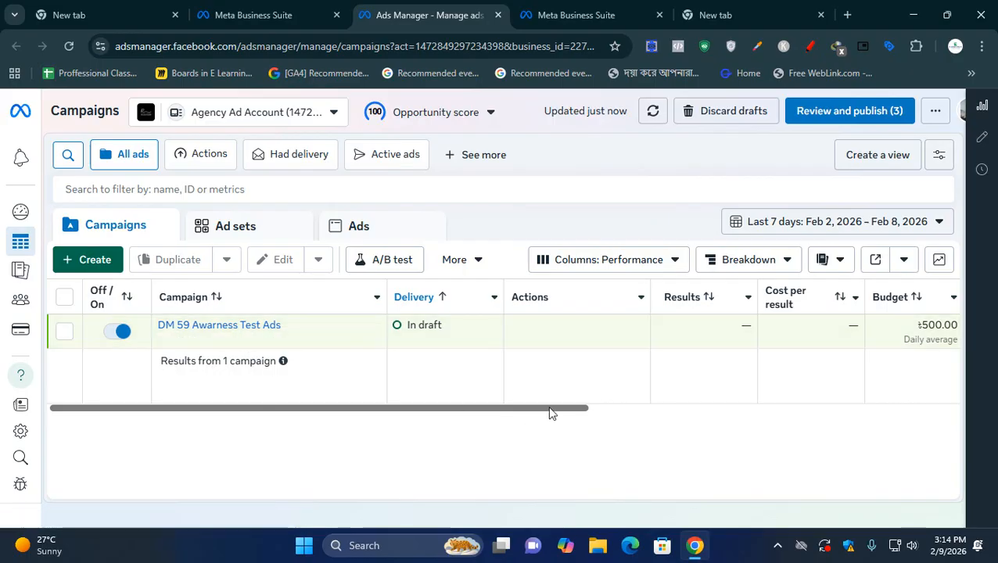
left_click_drag(550, 409, 493, 435)
mouse_move(223, 350)
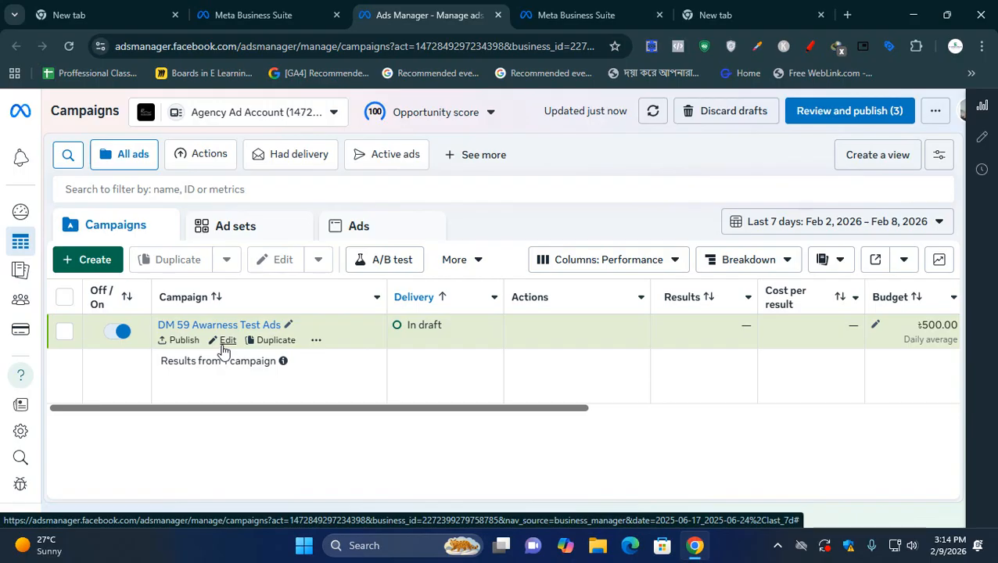
- Underline the Campaigns, Ad sets and Ads headings in red with the page annotation pen, and exit the annotation tool
left_click(810, 47)
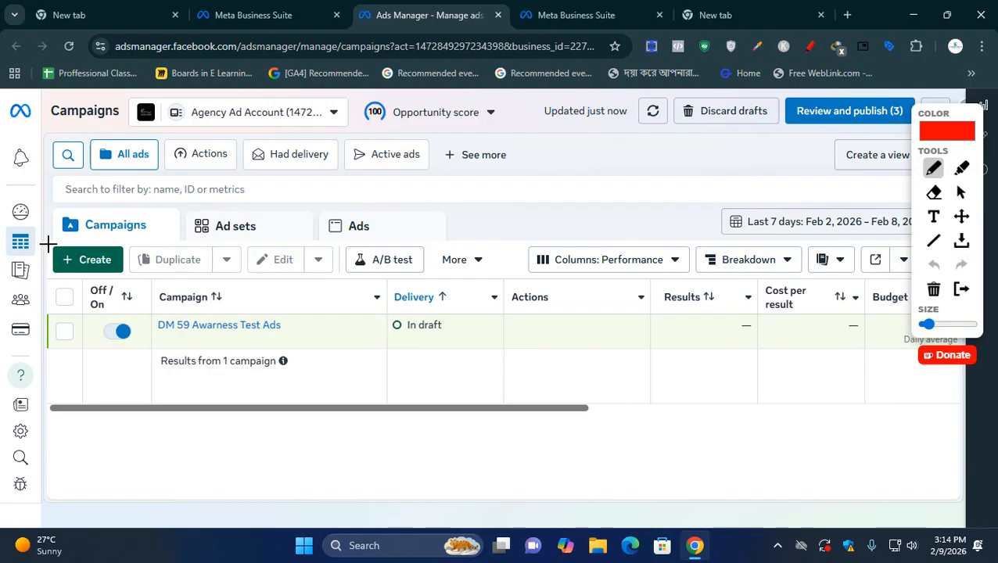
left_click_drag(65, 240, 149, 241)
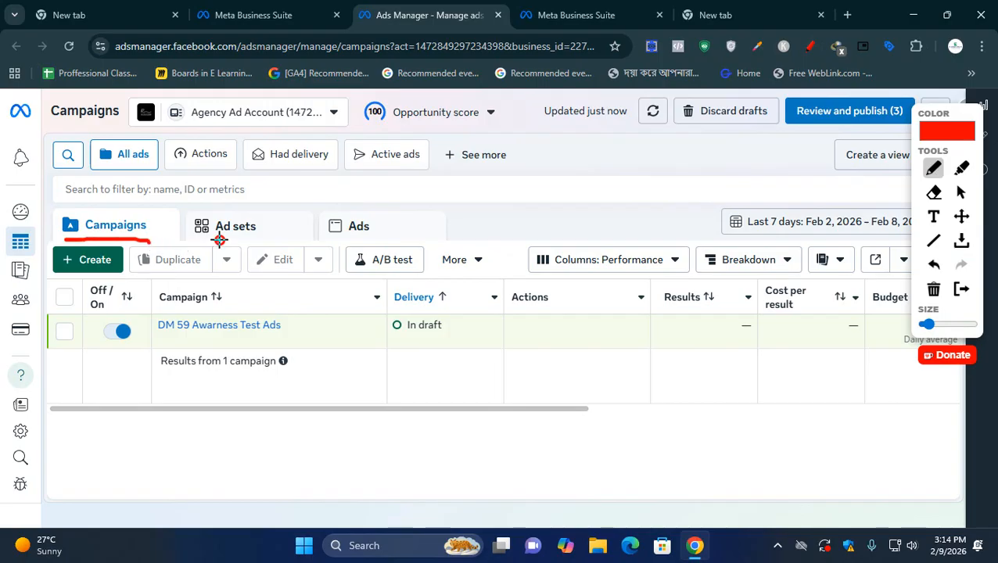
left_click_drag(220, 242, 262, 244)
left_click_drag(332, 243, 377, 242)
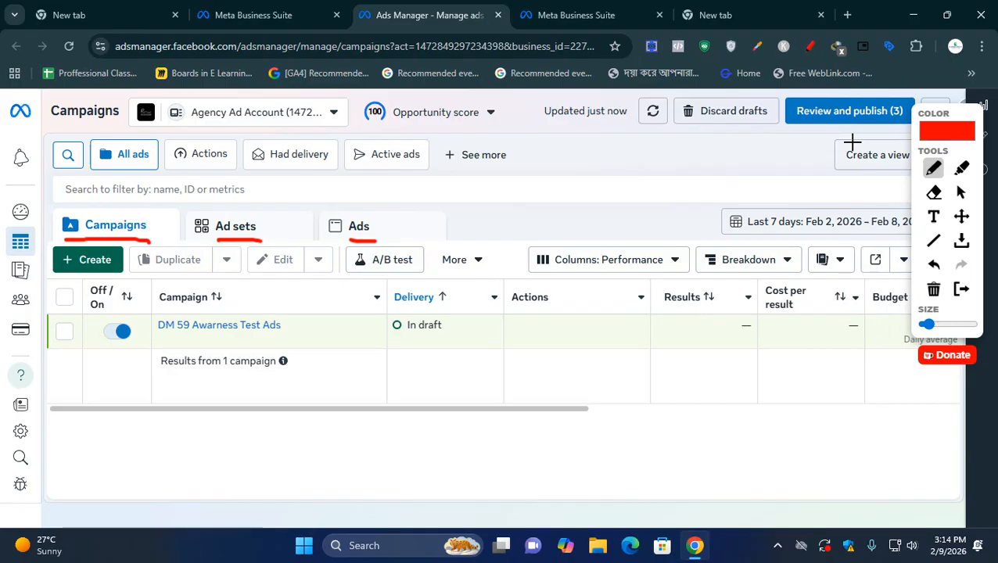
left_click(962, 289)
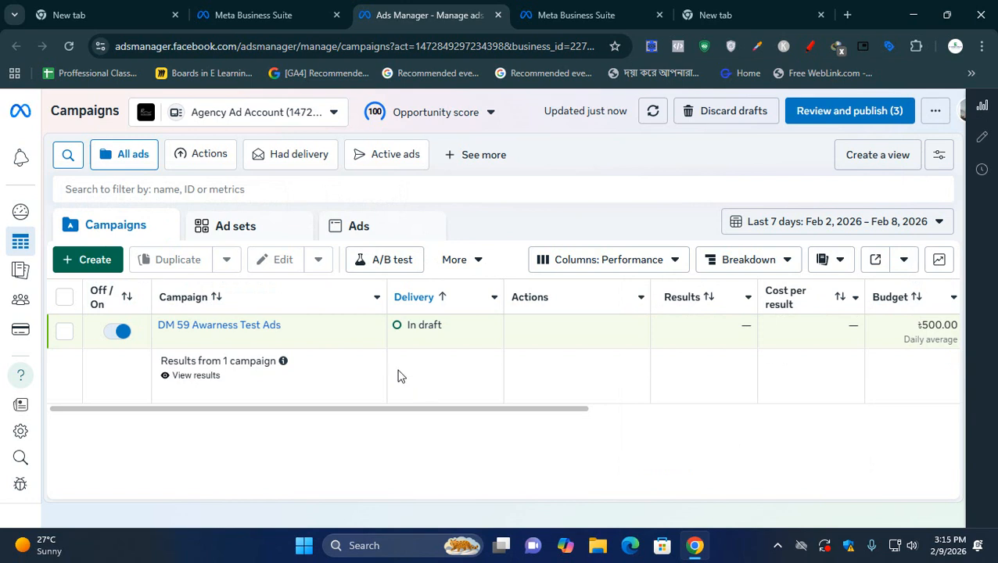
- Look through the ad set and ad levels of the account and return to the campaign list
left_click(221, 238)
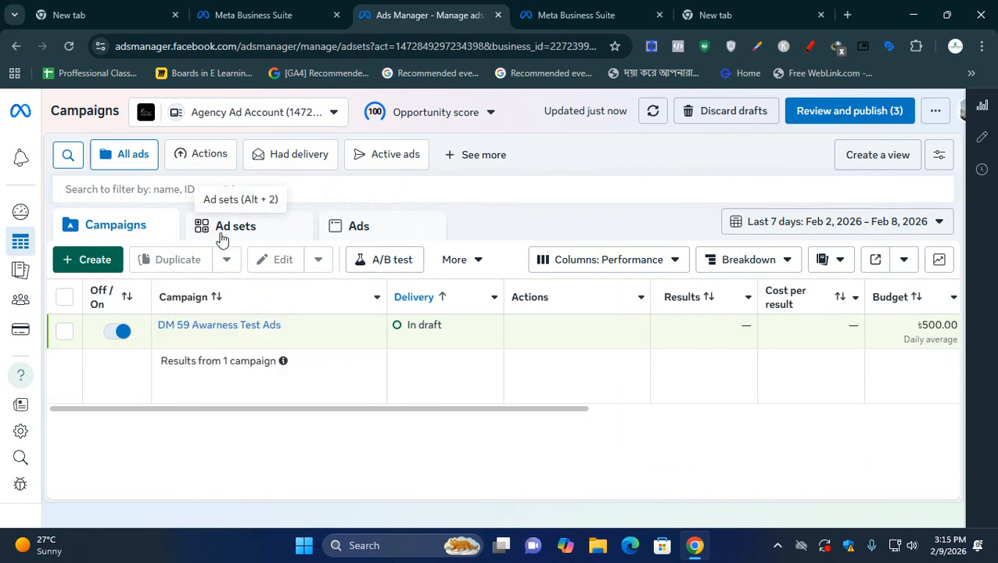
left_click(366, 233)
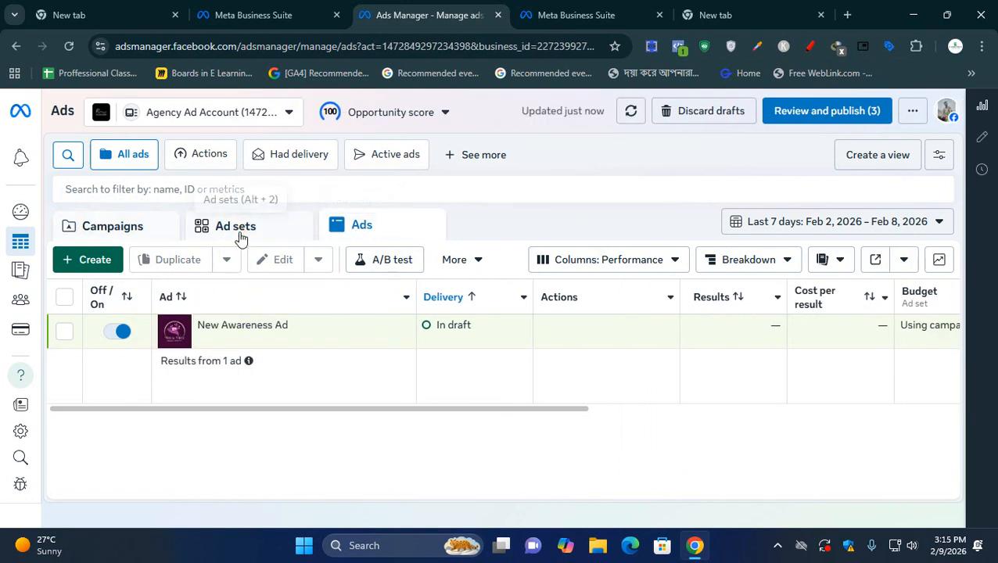
left_click(240, 239)
left_click(127, 233)
left_click(290, 235)
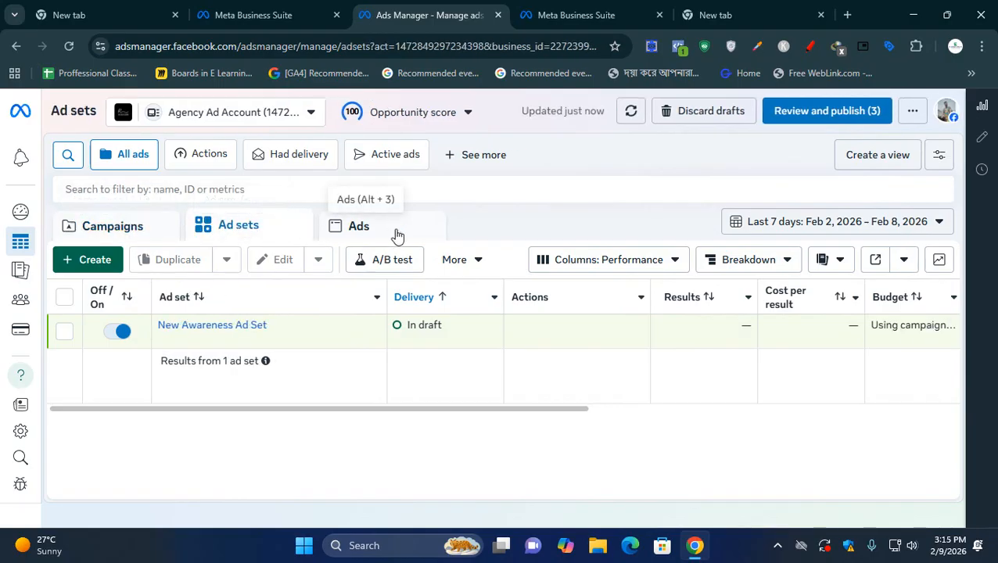
left_click(396, 235)
left_click(106, 235)
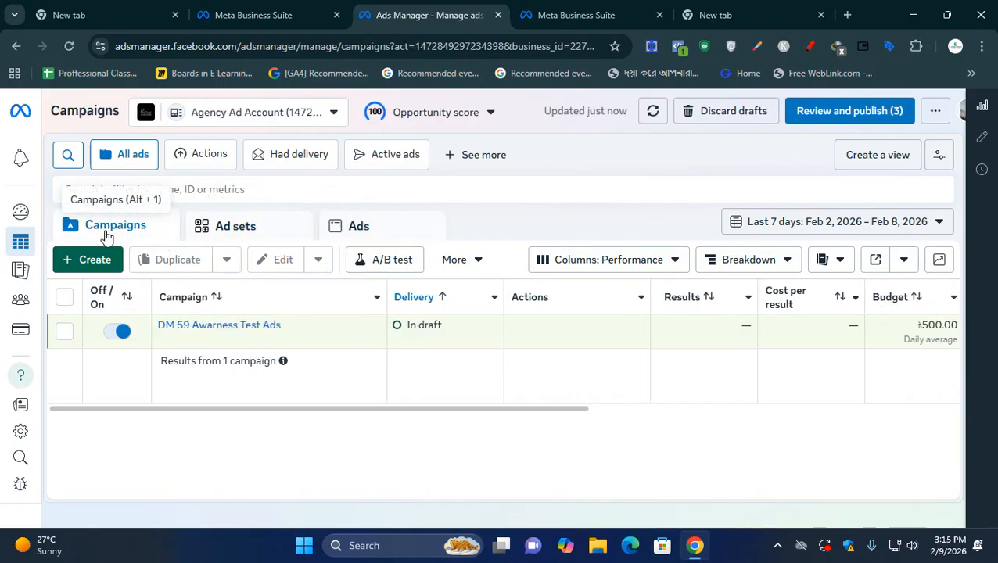
- Open the draft campaign DM 59 Awarness Test Ads for editing and check its objectives and buying type options
left_click(228, 343)
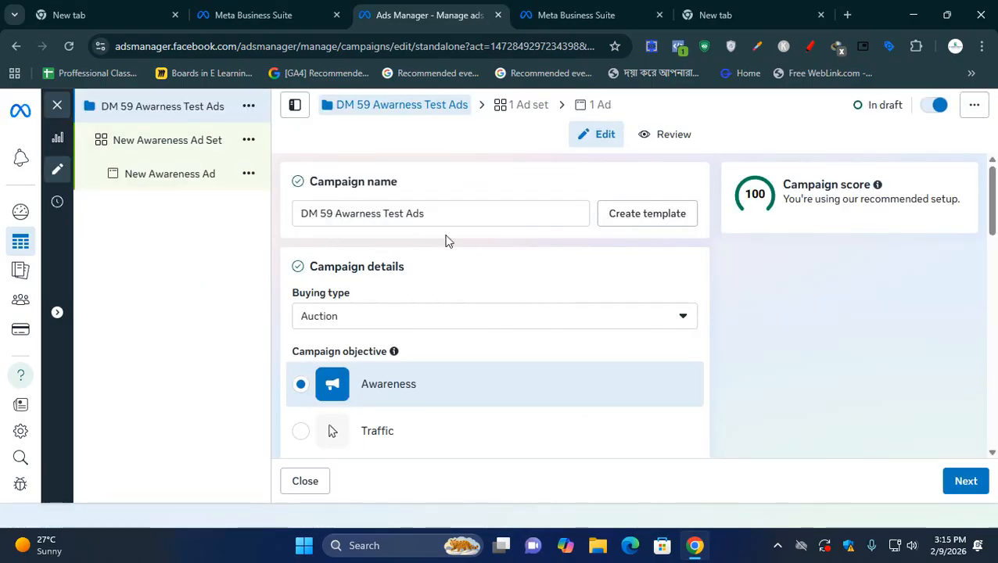
scroll(442, 239, "down", 2)
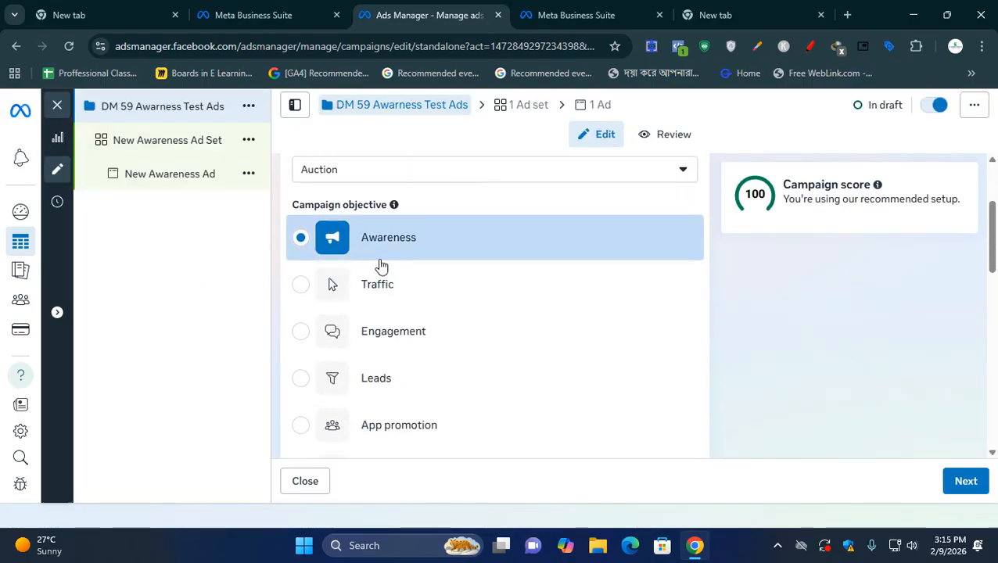
scroll(381, 266, "down", 2)
scroll(381, 266, "up", 2)
scroll(387, 197, "up", 1)
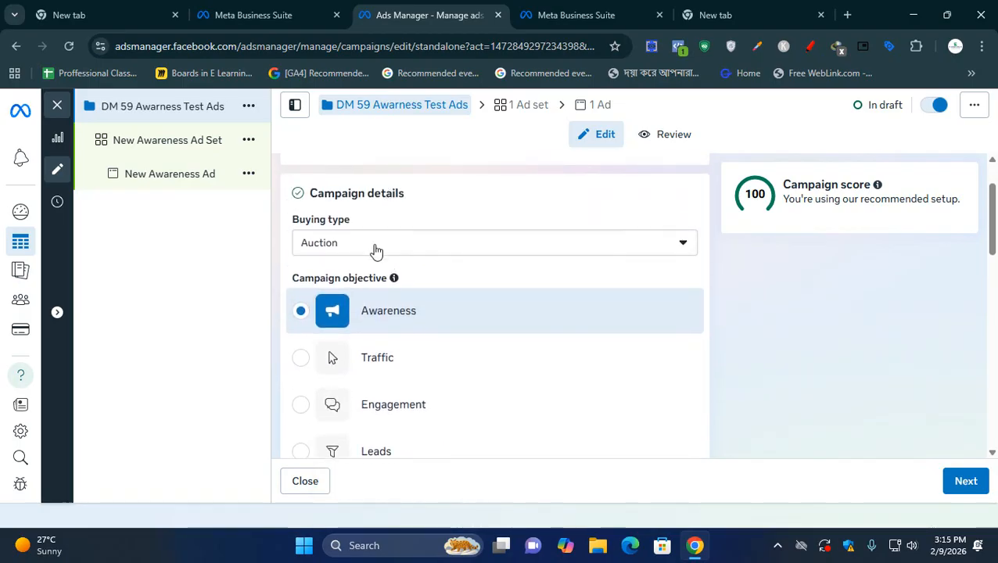
left_click(375, 251)
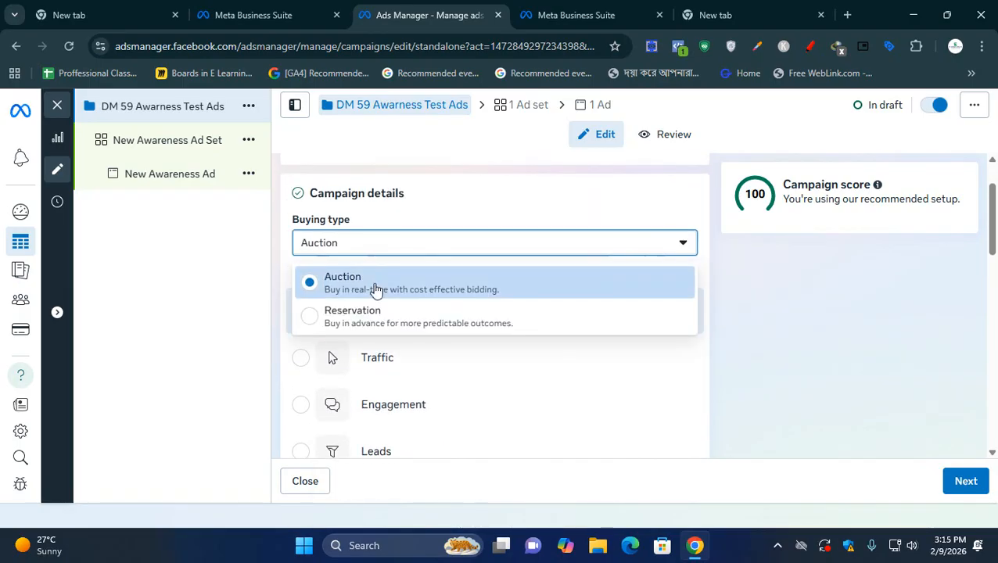
left_click(690, 339)
- Examine the campaign's budget, bid strategy, A/B test and special ad category options
scroll(550, 351, "down", 3)
scroll(550, 351, "down", 3)
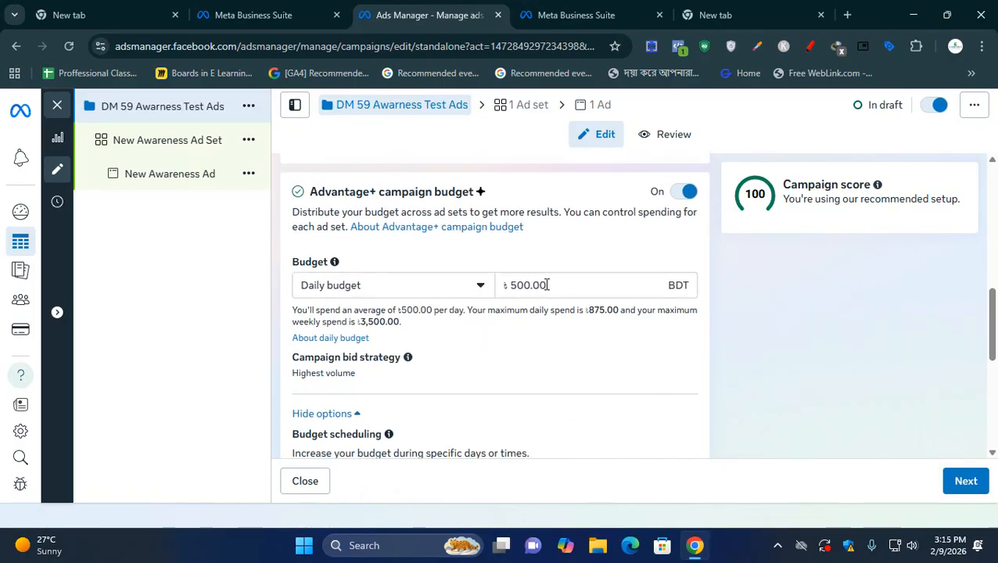
scroll(547, 290, "down", 2)
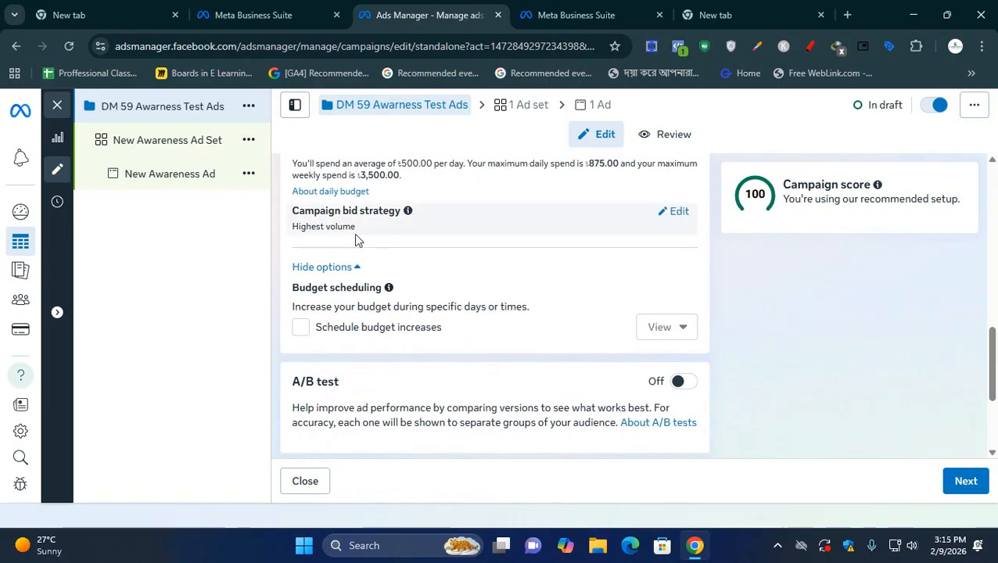
scroll(371, 290, "down", 2)
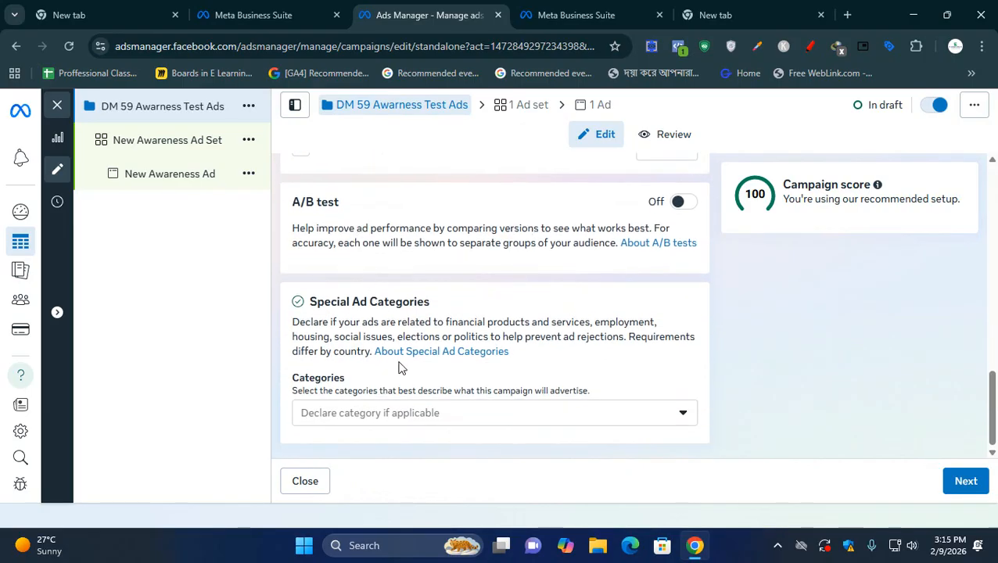
left_click(483, 411)
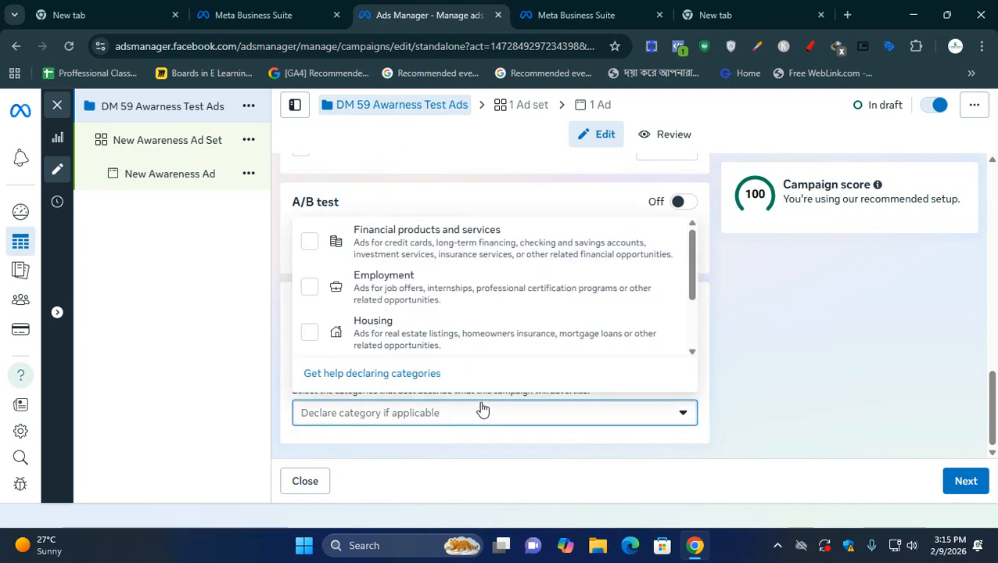
left_click_drag(692, 275, 691, 229)
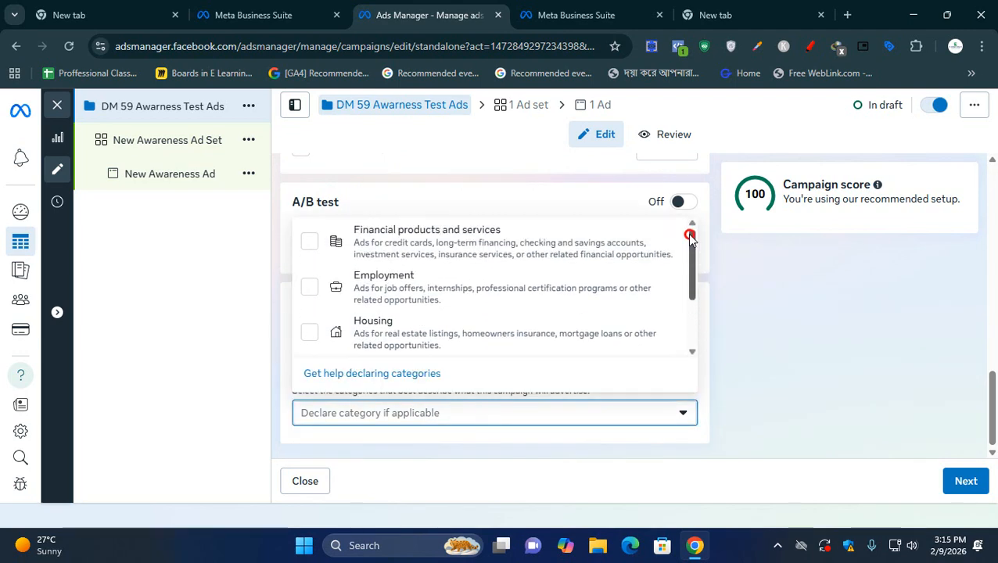
left_click(798, 338)
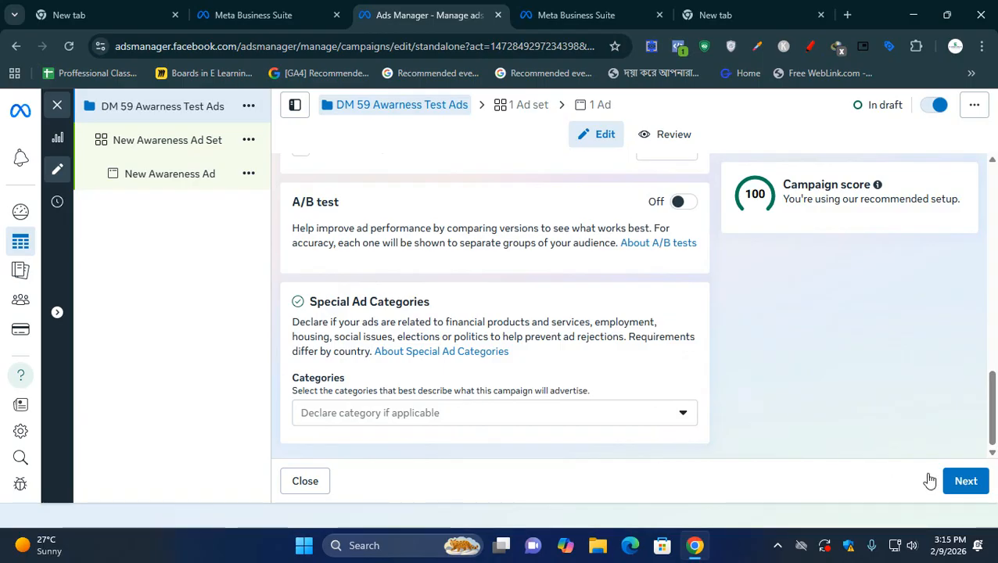
- Proceed to the campaign's ad set settings and rename the ad set as Ad Set 1
left_click(961, 485)
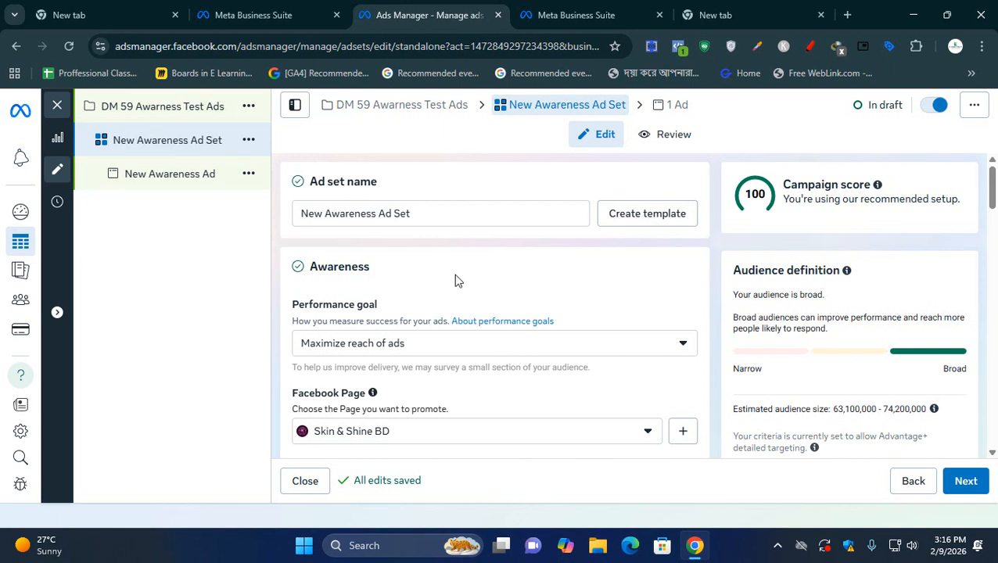
left_click_drag(380, 213, 238, 211)
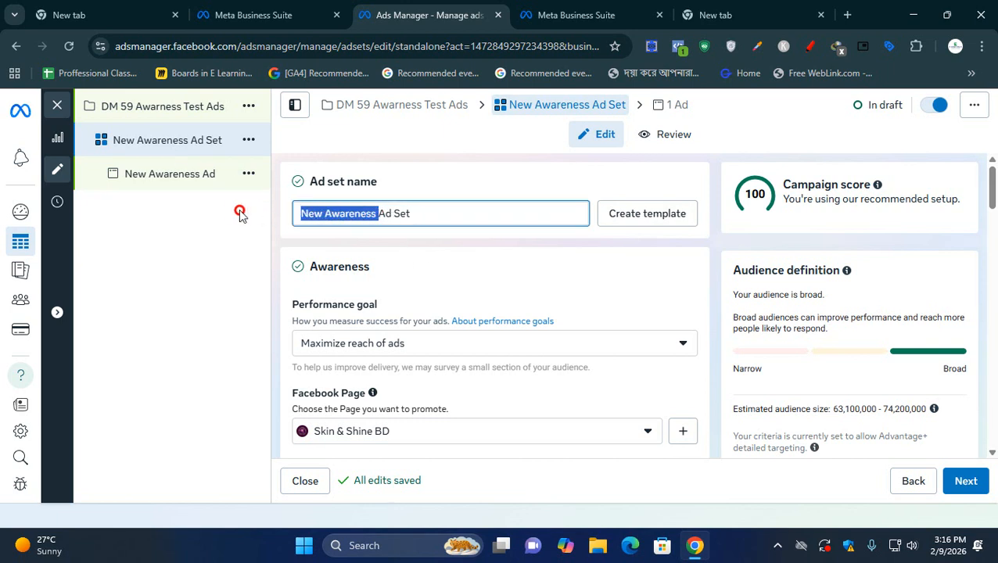
key("BackSpace")
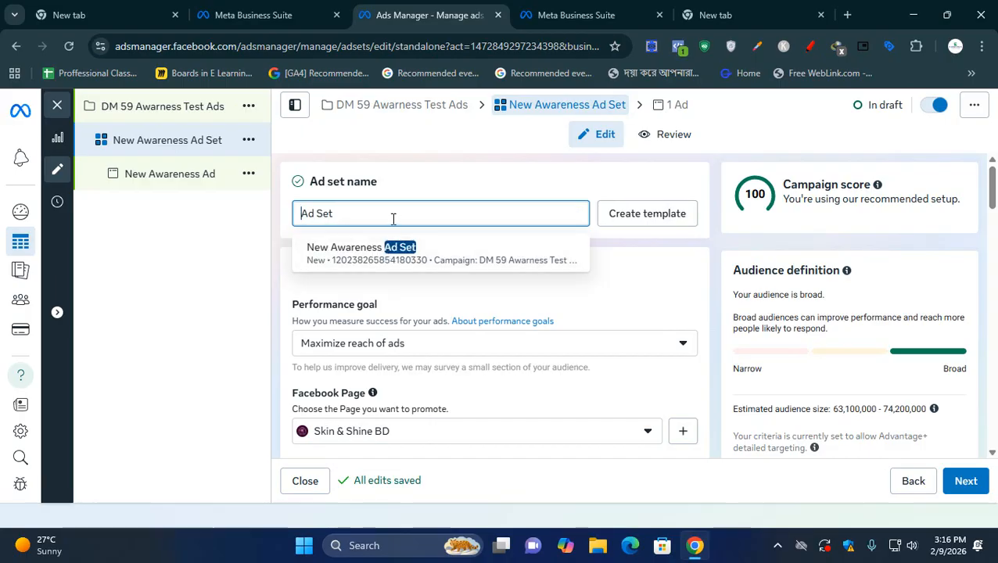
left_click(392, 220)
type("1")
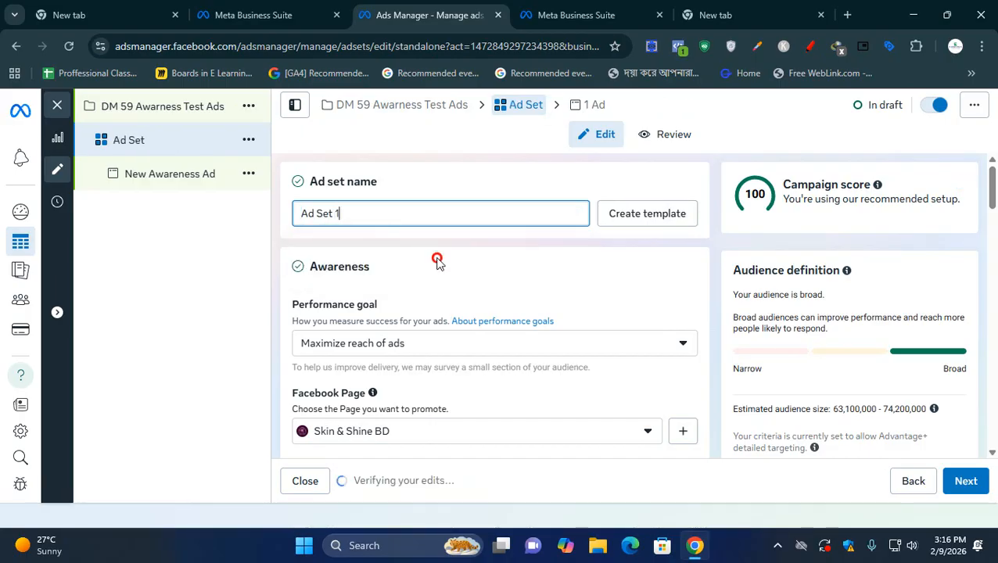
left_click(438, 261)
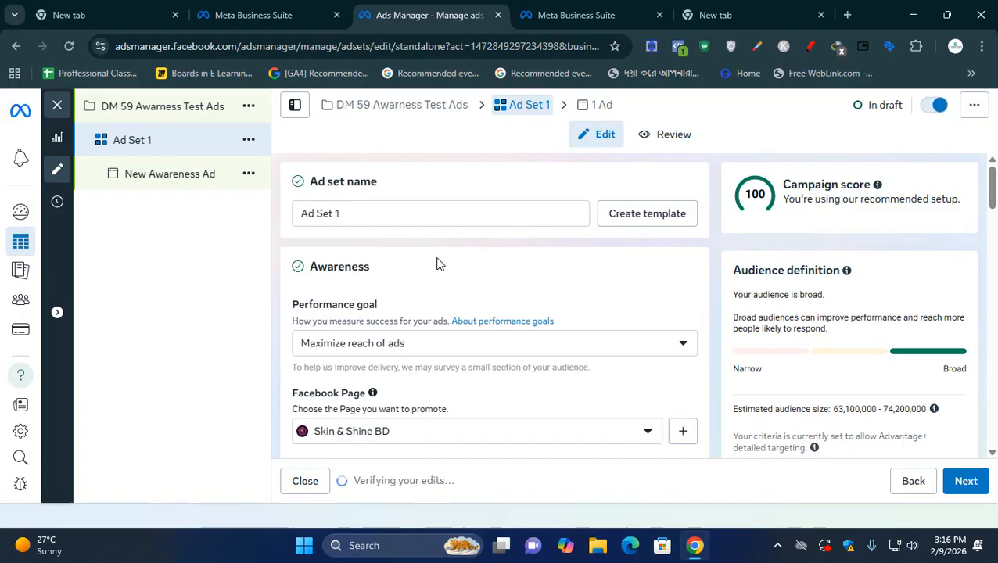
- Review the ad set's awareness and video view performance goals, keeping Maximize reach of ads selected
scroll(378, 235, "down", 1)
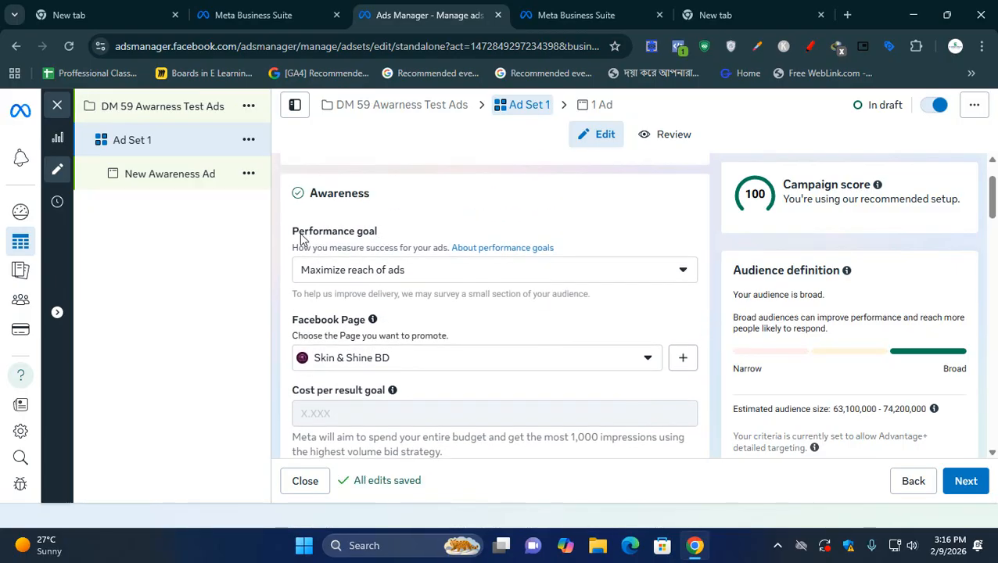
left_click_drag(283, 235, 370, 232)
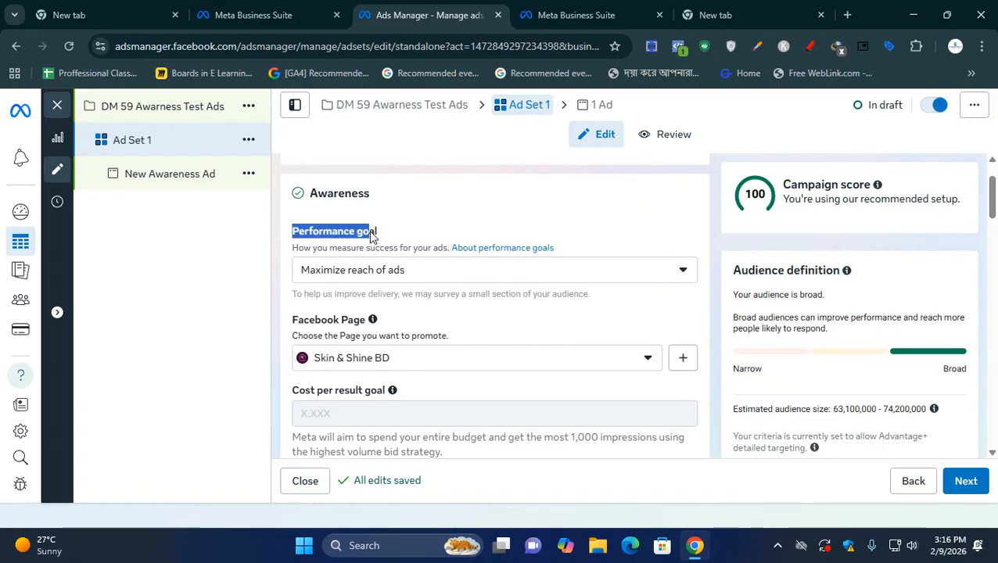
left_click(387, 274)
scroll(665, 233, "down", 1)
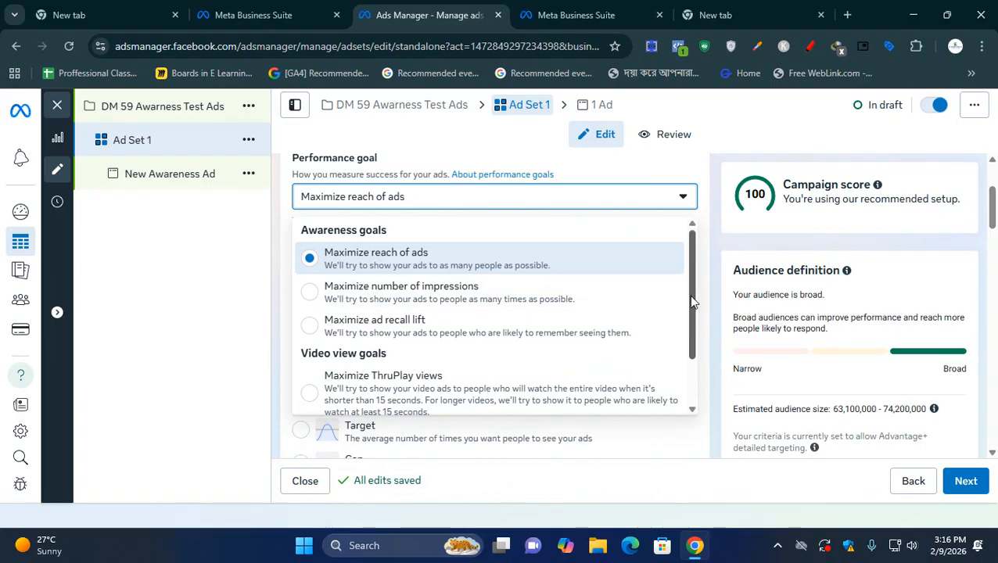
mouse_move(689, 295)
left_mouse_down()
mouse_move(691, 350)
mouse_move(691, 291)
left_mouse_up()
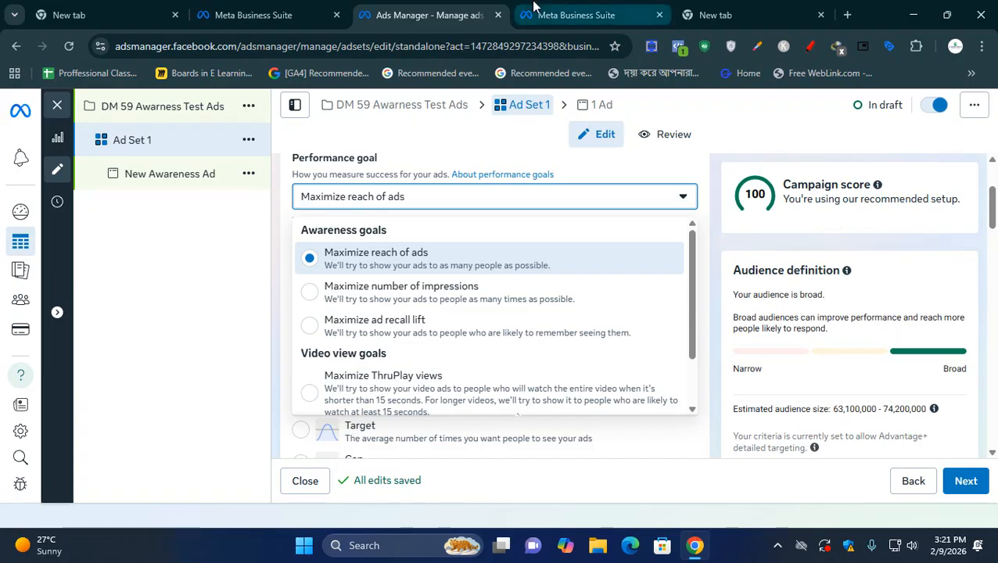
scroll(517, 338, "down", 2)
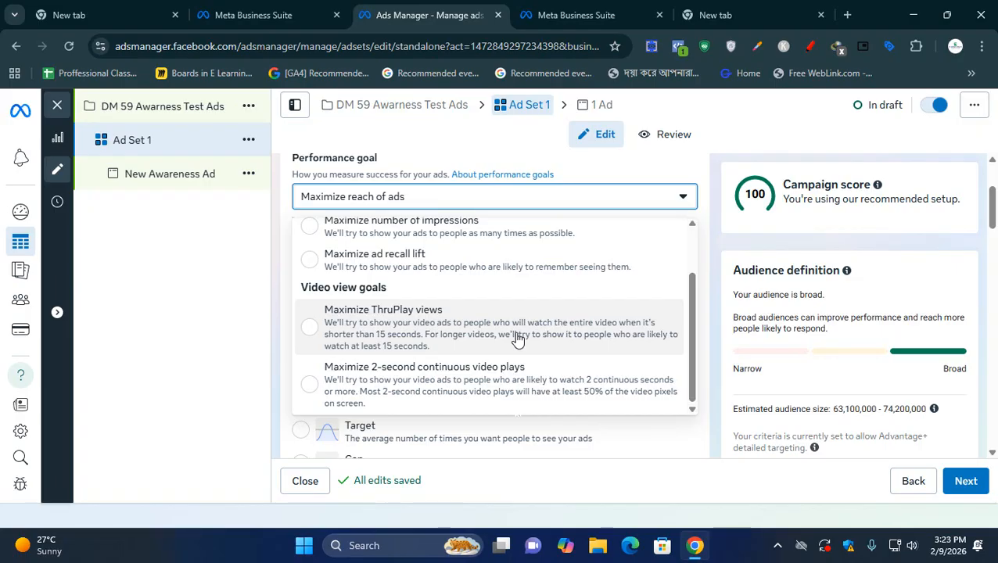
scroll(516, 338, "up", 2)
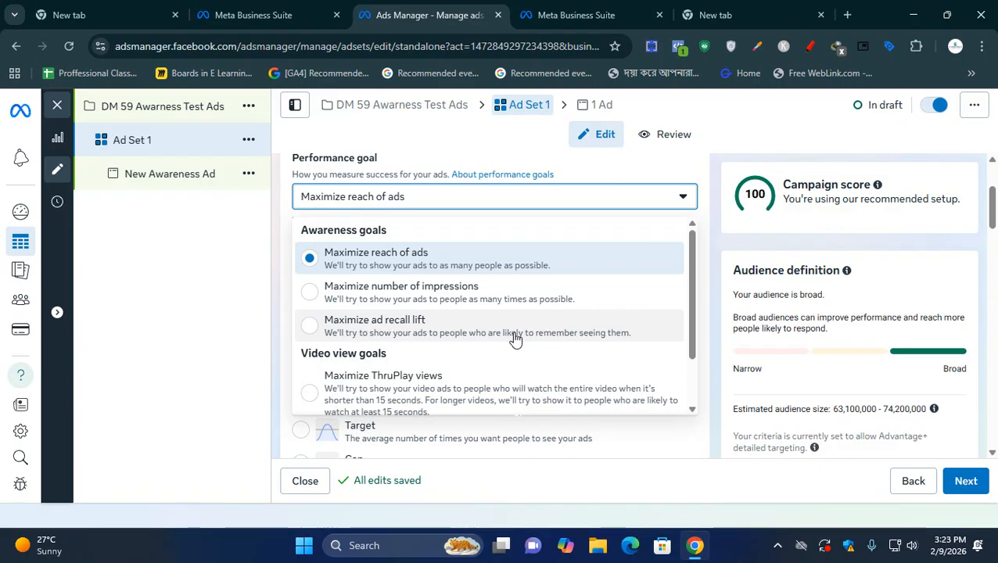
left_click(474, 256)
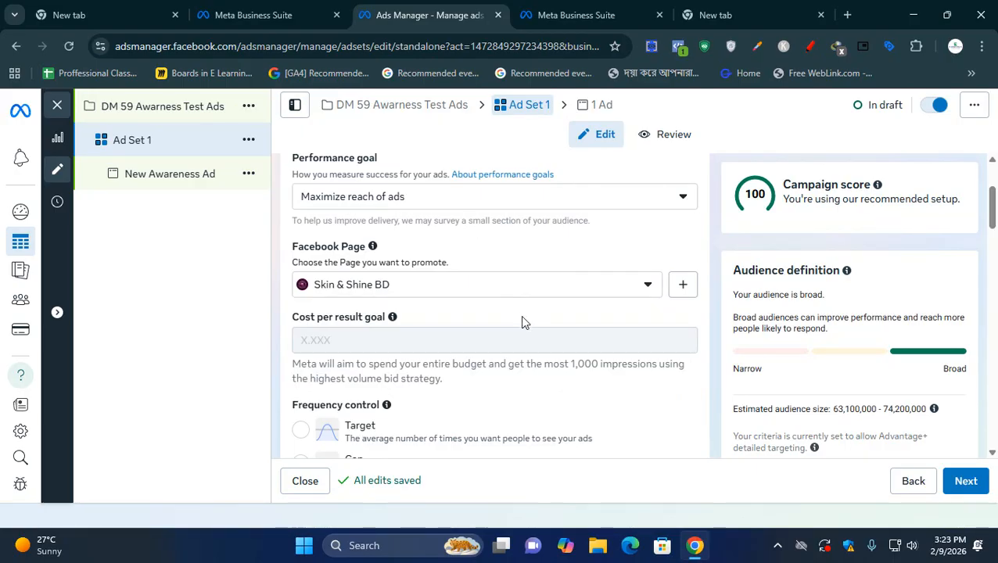
- Look through the personal Facebook Pages available for promotion, leaving the Page choice as it is
left_click(544, 282)
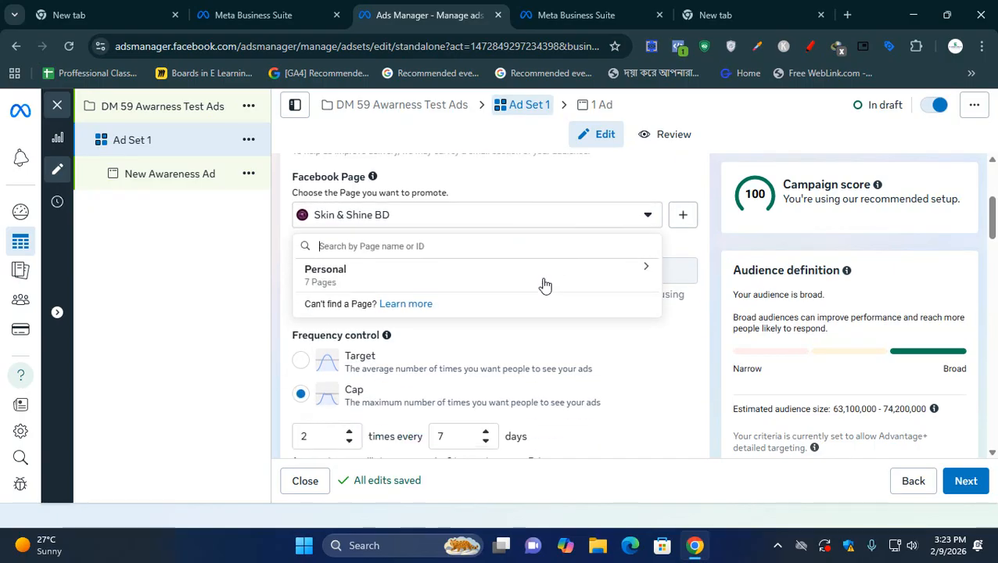
left_click(588, 274)
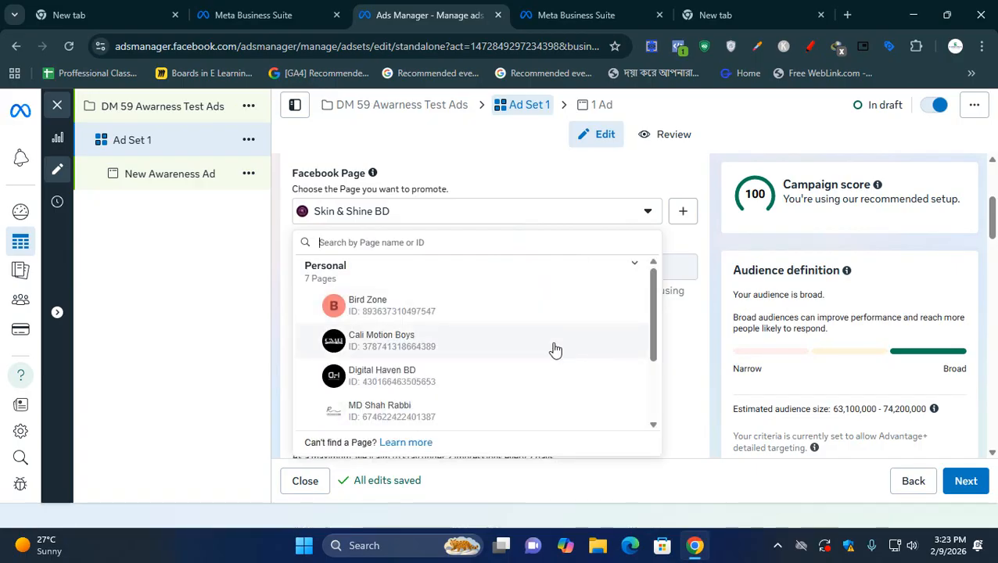
scroll(552, 352, "down", 2)
scroll(553, 353, "up", 3)
scroll(553, 352, "down", 3)
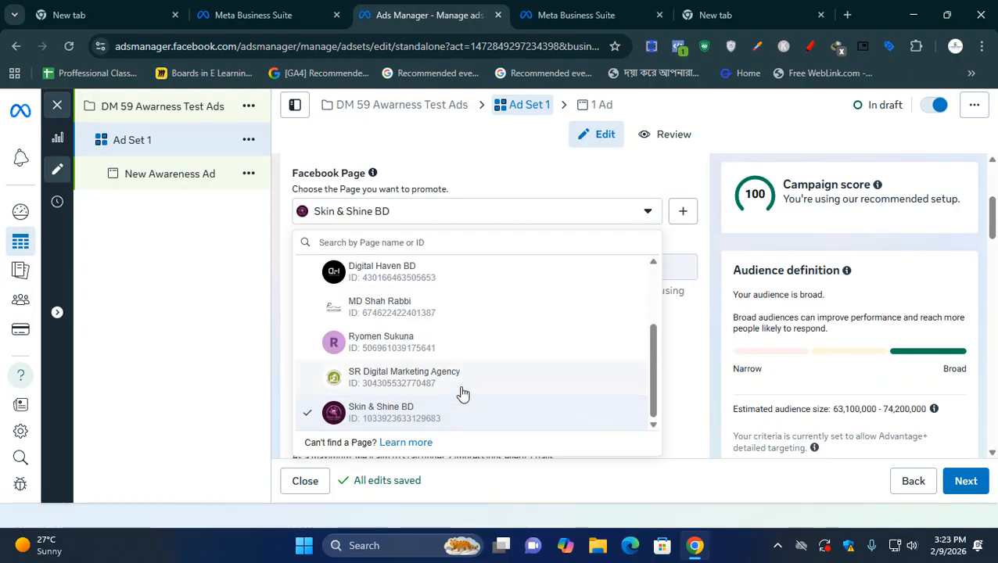
left_click(265, 322)
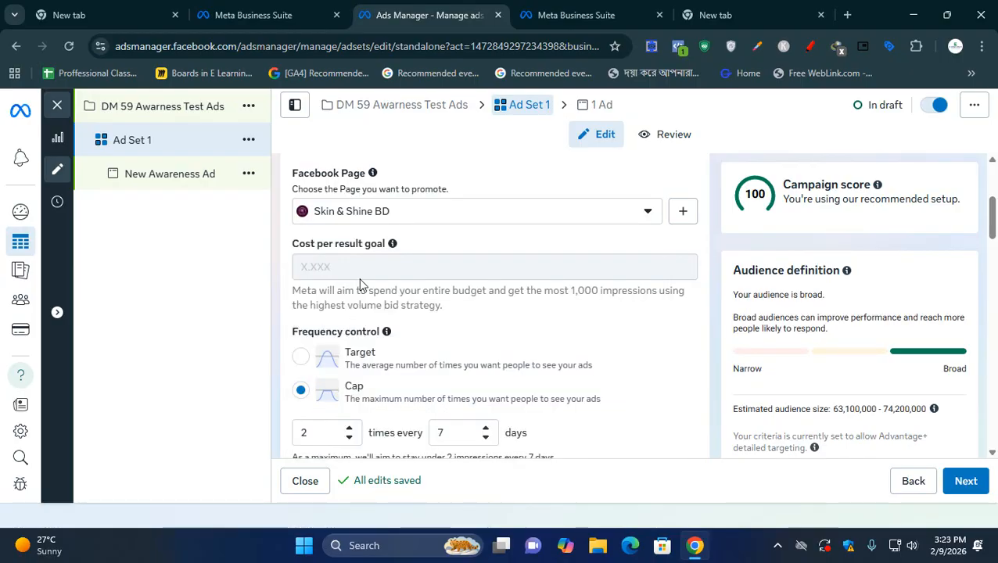
- Check the cost per result goal and try the Target option of the frequency control
mouse_move(361, 284)
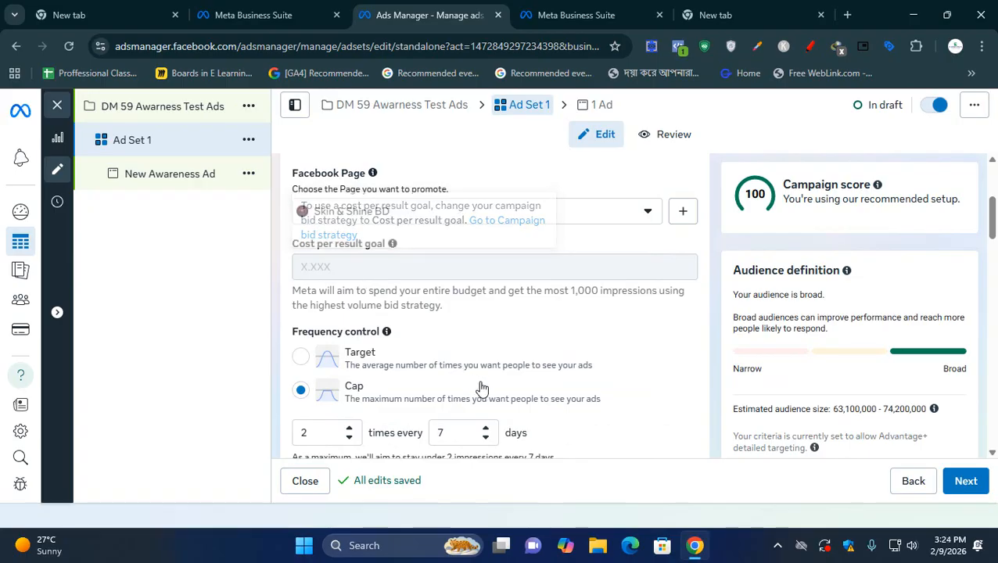
scroll(537, 375, "down", 1)
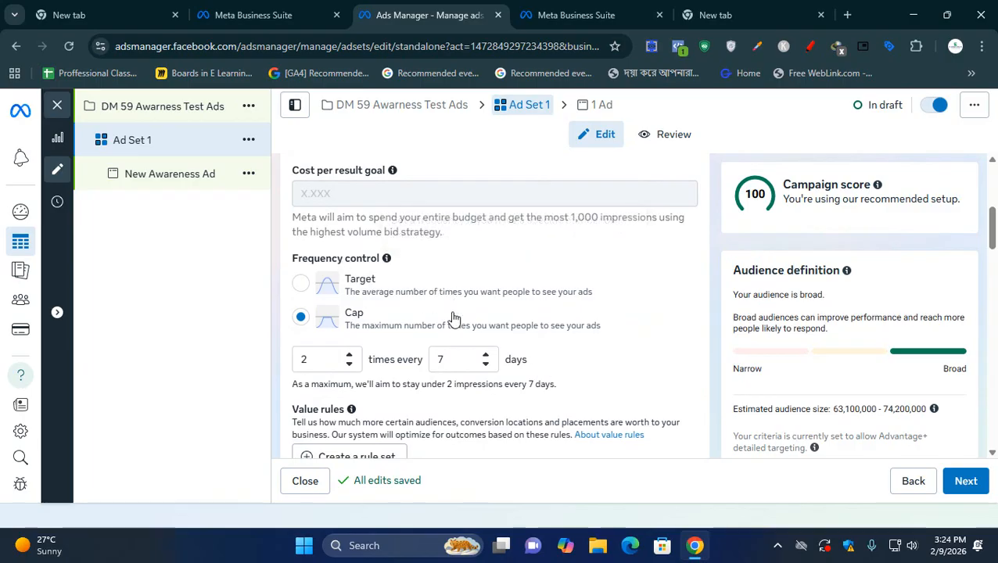
left_click(309, 284)
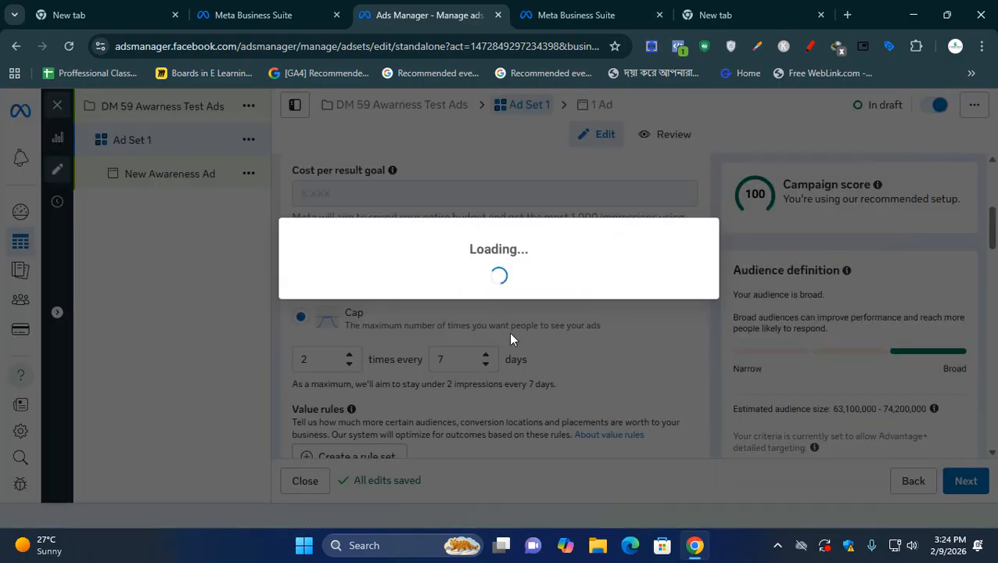
left_click(696, 208)
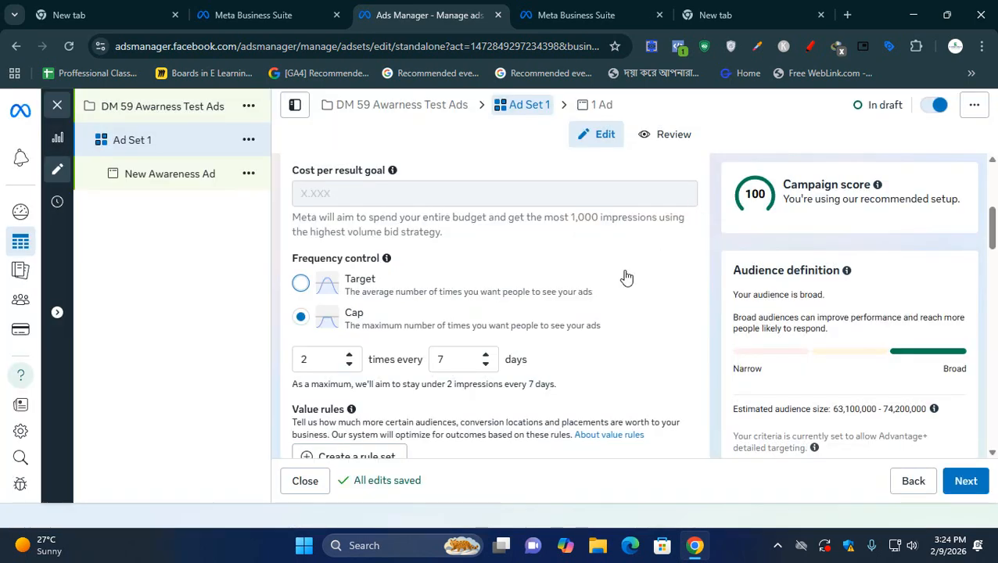
scroll(624, 276, "up", 3)
scroll(547, 317, "down", 8)
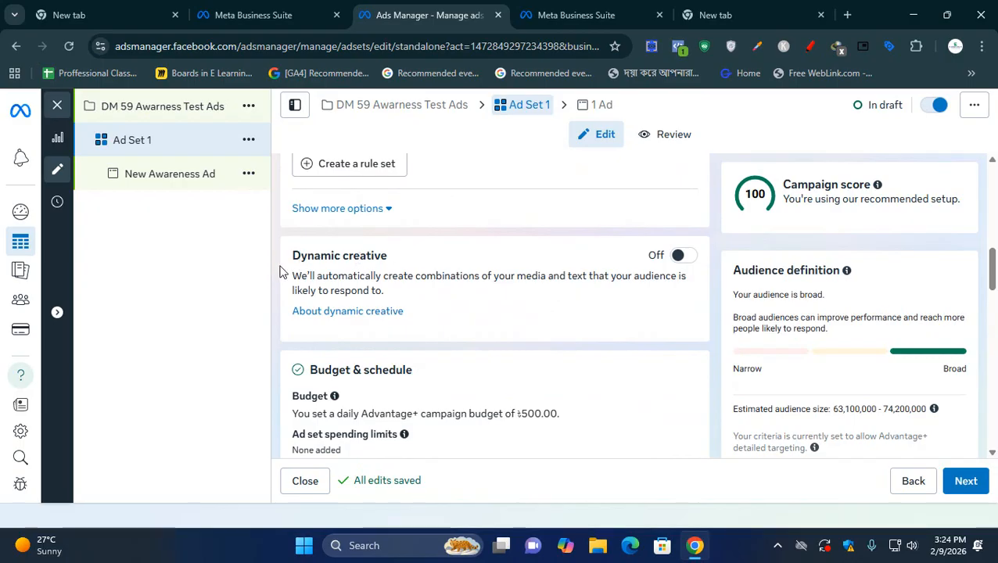
- Review the ad set's dynamic creative setting
left_click_drag(303, 256, 379, 256)
left_click(420, 270)
scroll(472, 362, "down", 2)
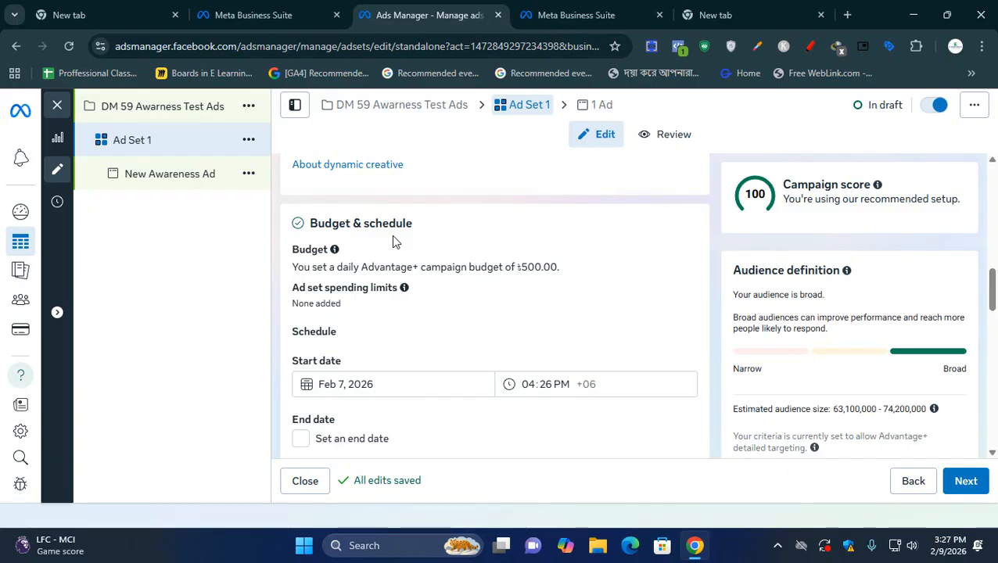
- Reset the ad set's start date to today and look over its audience controls
scroll(469, 301, "down", 1)
scroll(428, 324, "down", 1)
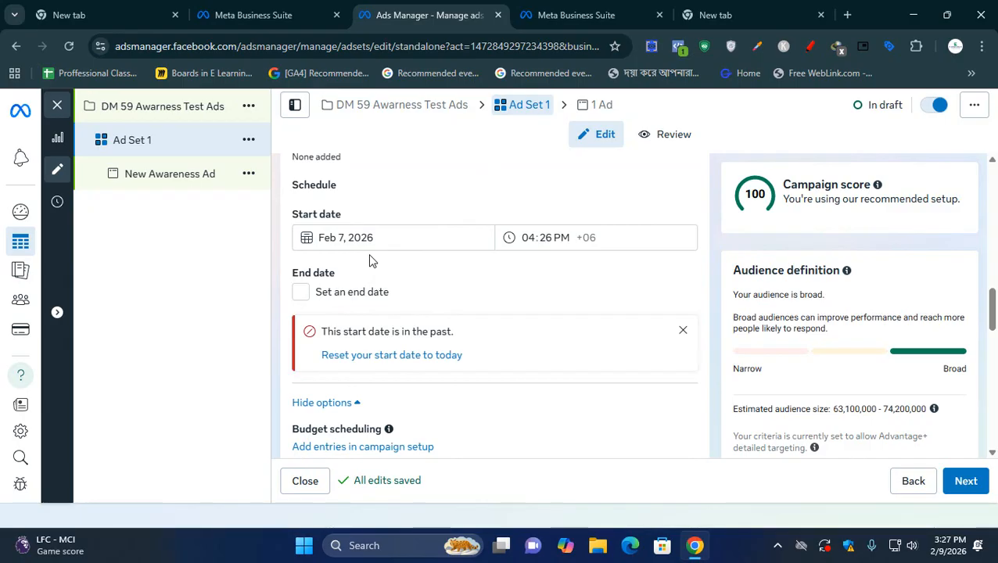
left_click(420, 362)
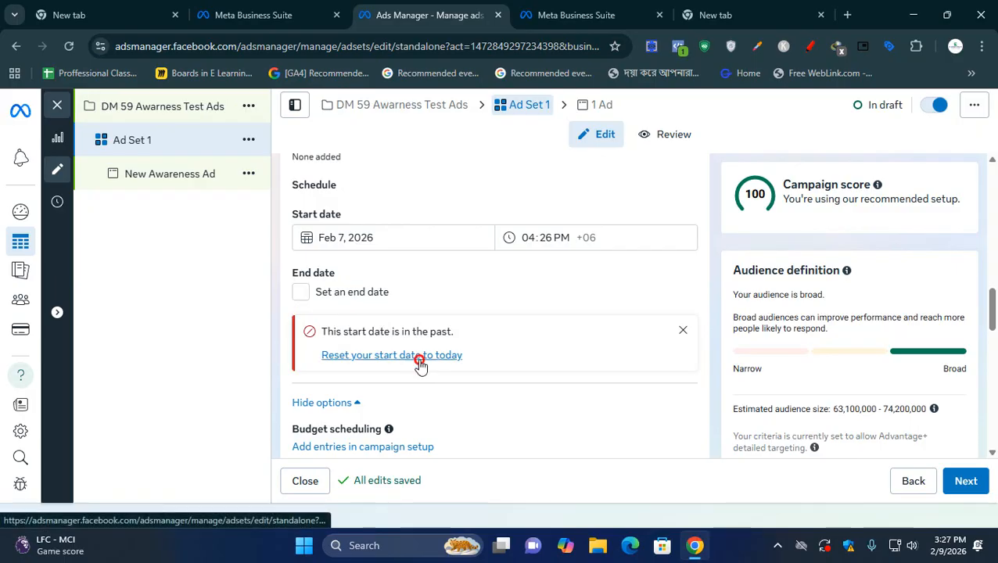
scroll(420, 364, "down", 2)
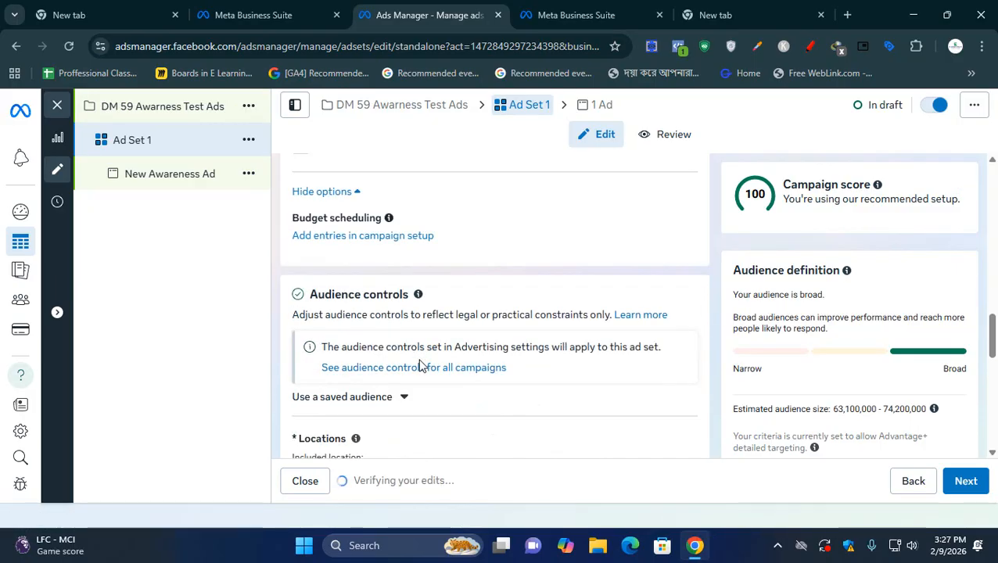
scroll(420, 363, "down", 2)
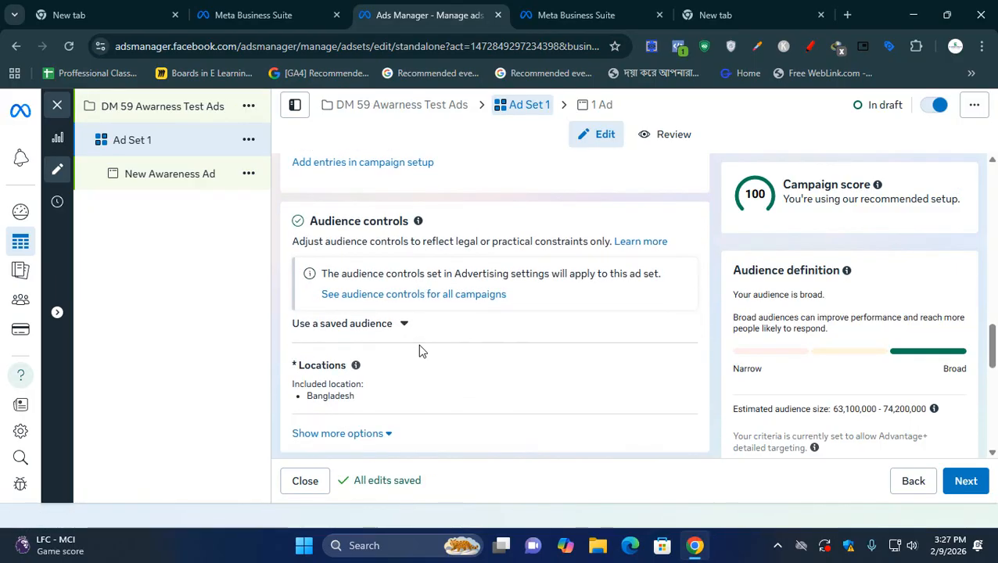
scroll(419, 351, "up", 1)
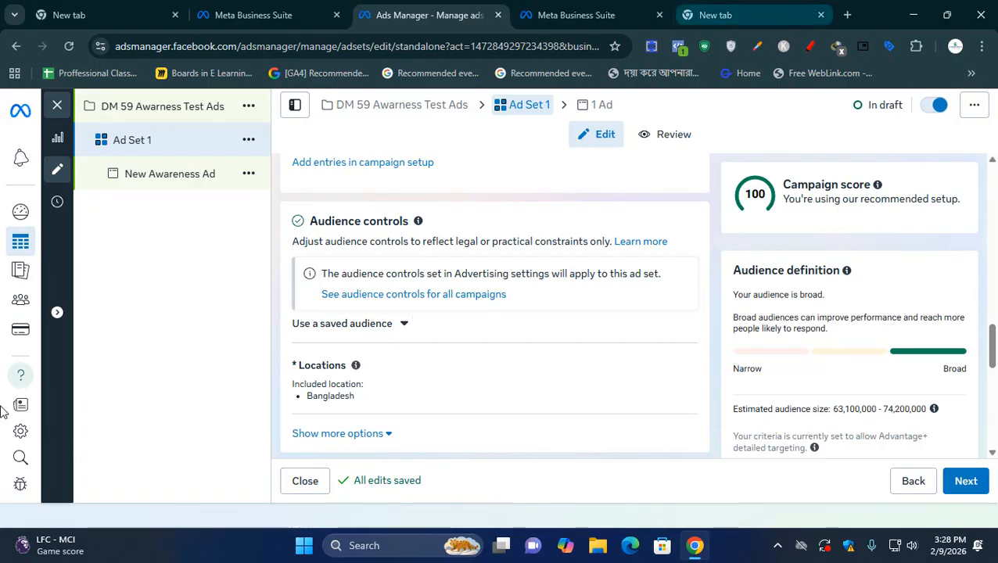
- Go to the ad account's Audiences page and check which audience types can be created
mouse_move(39, 245)
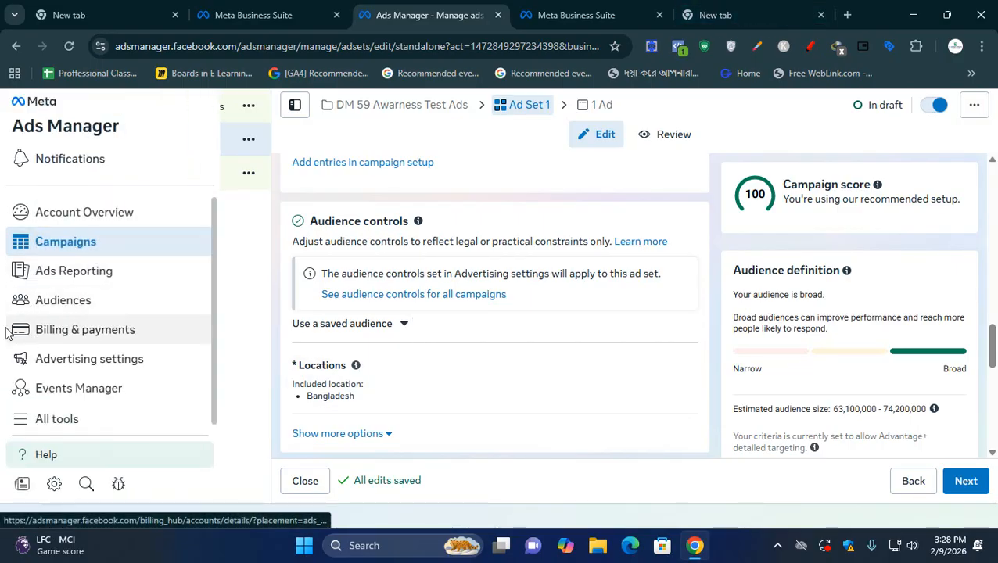
left_click(39, 429)
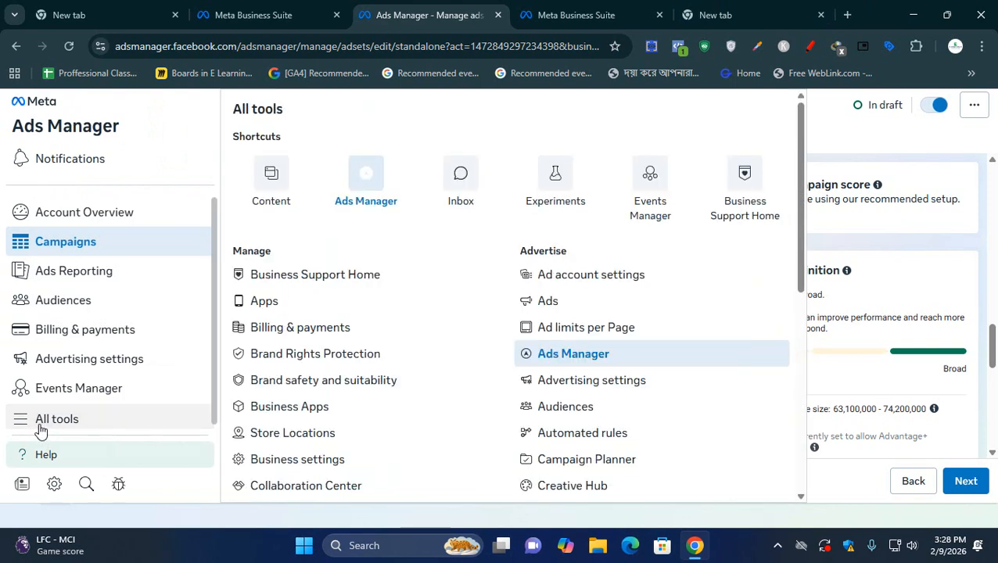
left_click(61, 304)
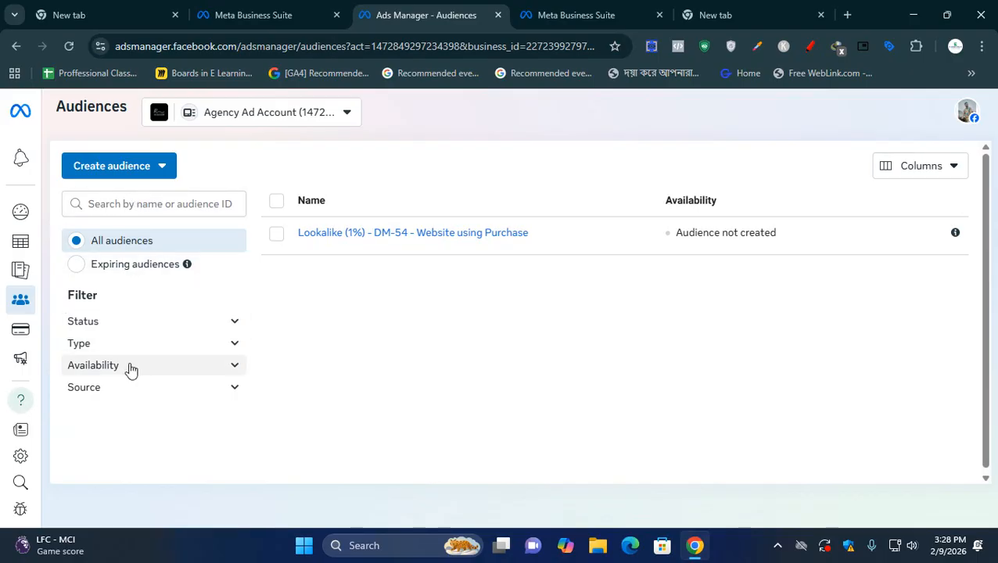
left_click(142, 173)
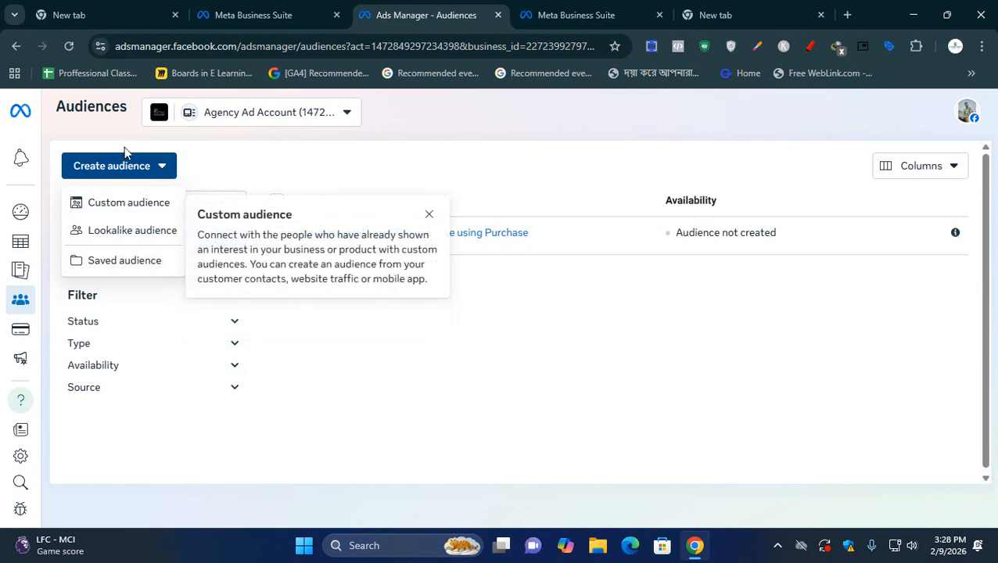
left_click(134, 168)
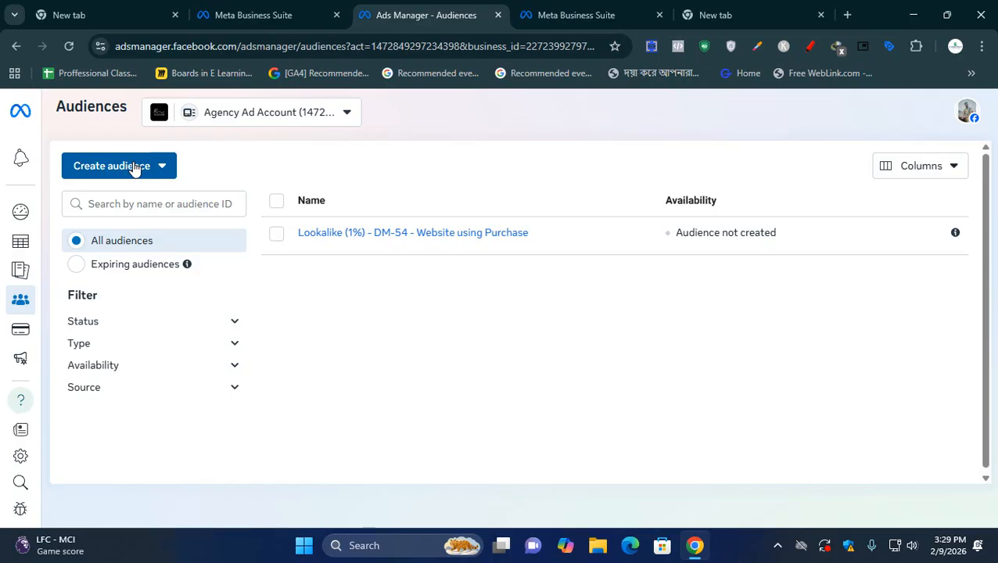
- Start a new saved audience and name it Skin & Shine G Audience
left_click(134, 167)
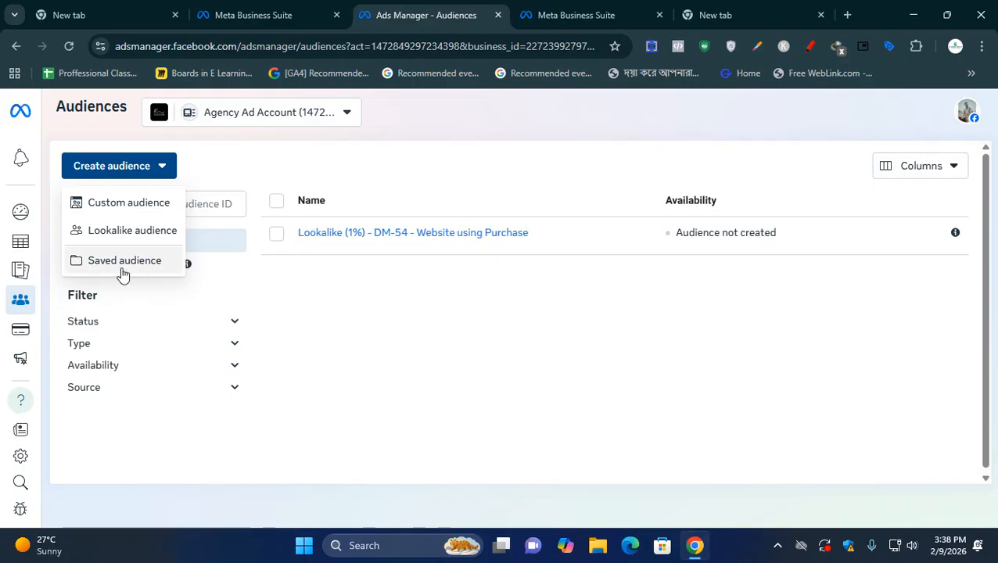
left_click(123, 269)
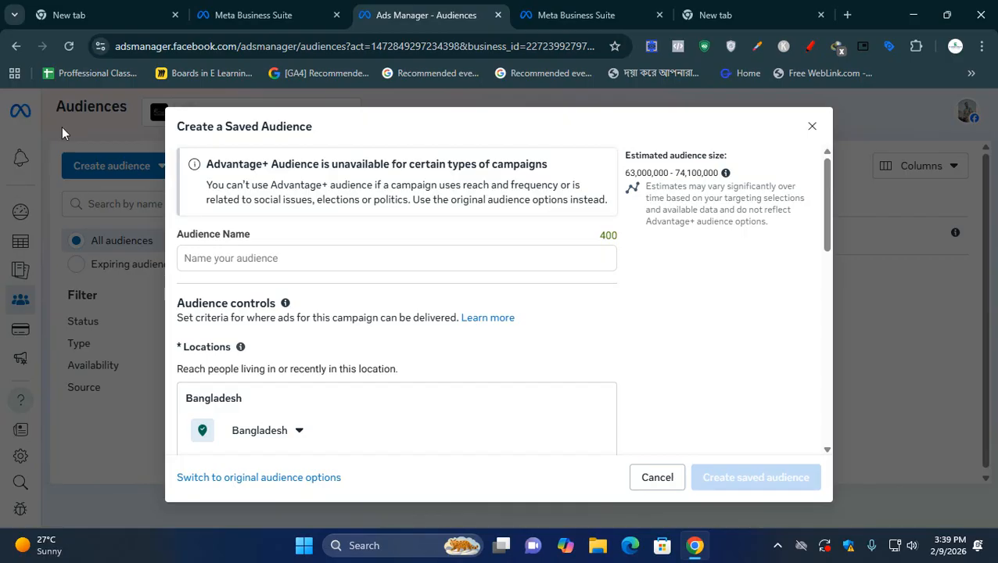
left_click(297, 257)
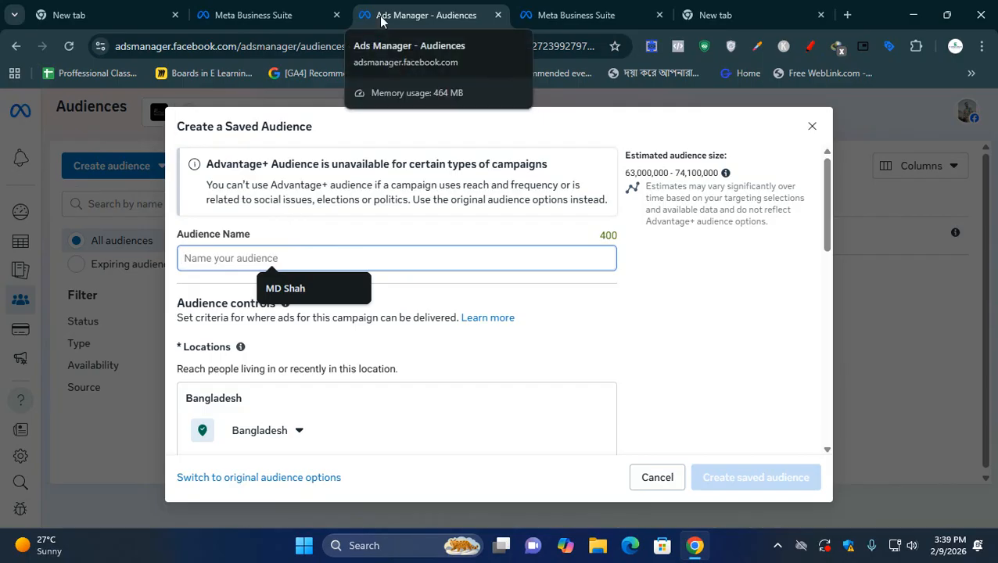
type("Kin")
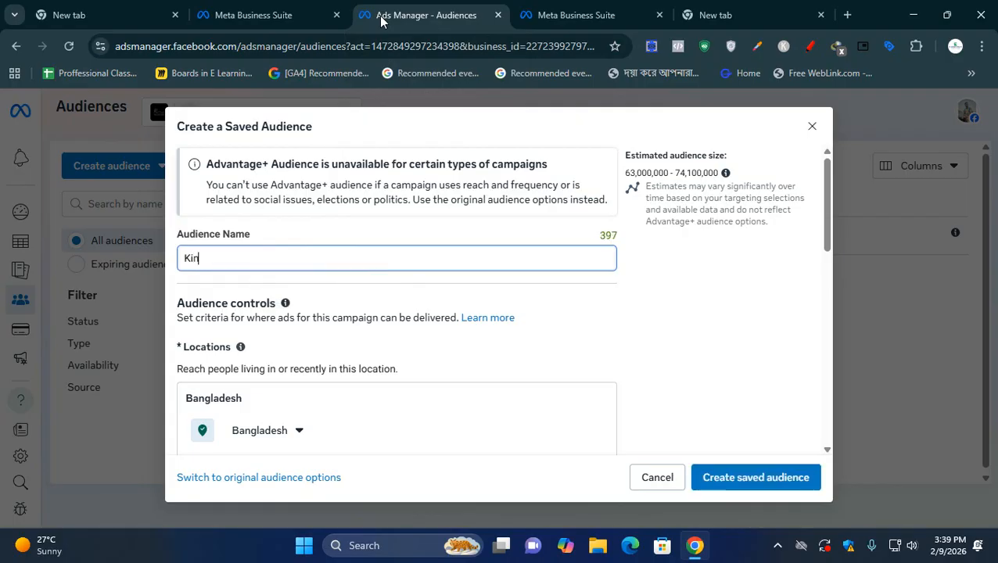
key("BackSpace")
key("BackSpace")
key("BackSpace")
type("Skin & Shine G A")
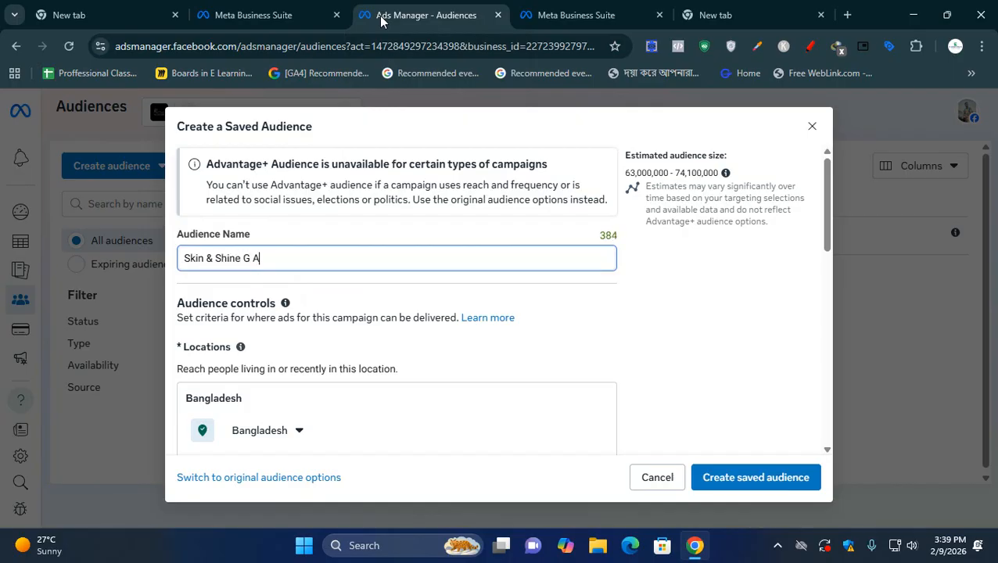
type("udience")
- Check which areas and city options can be included for the audience's Bangladesh location
scroll(412, 370, "down", 1)
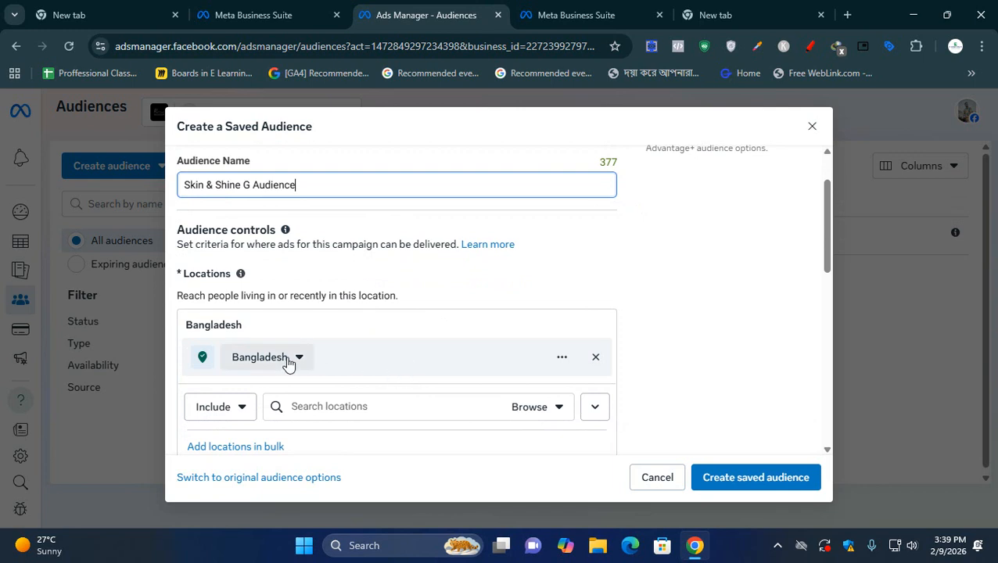
scroll(286, 363, "down", 2)
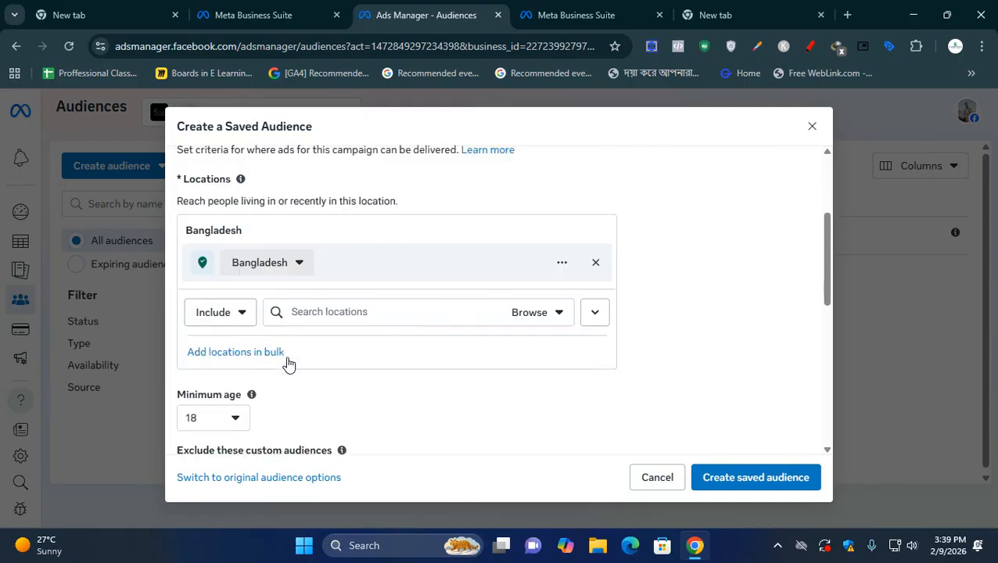
left_click(292, 213)
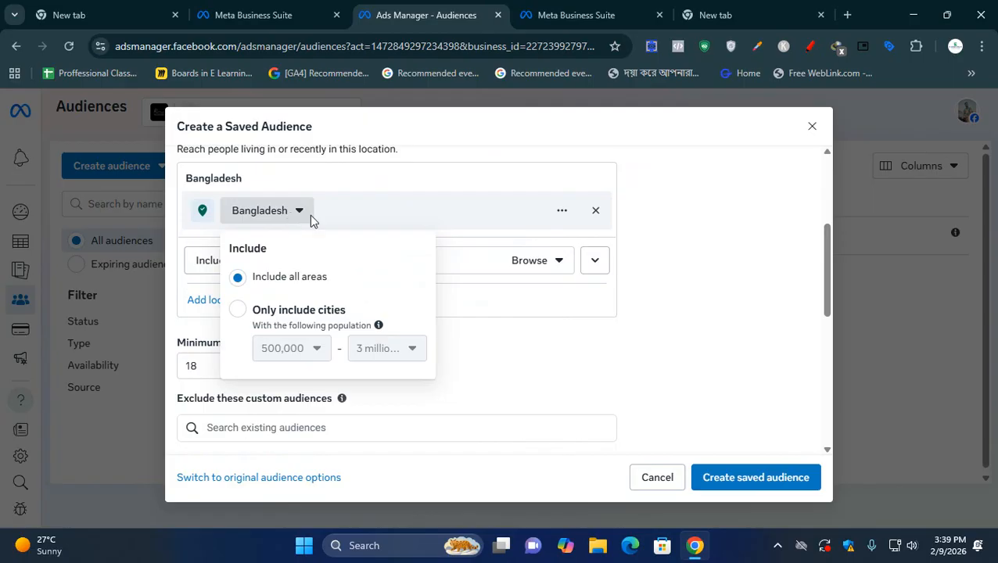
left_click(443, 222)
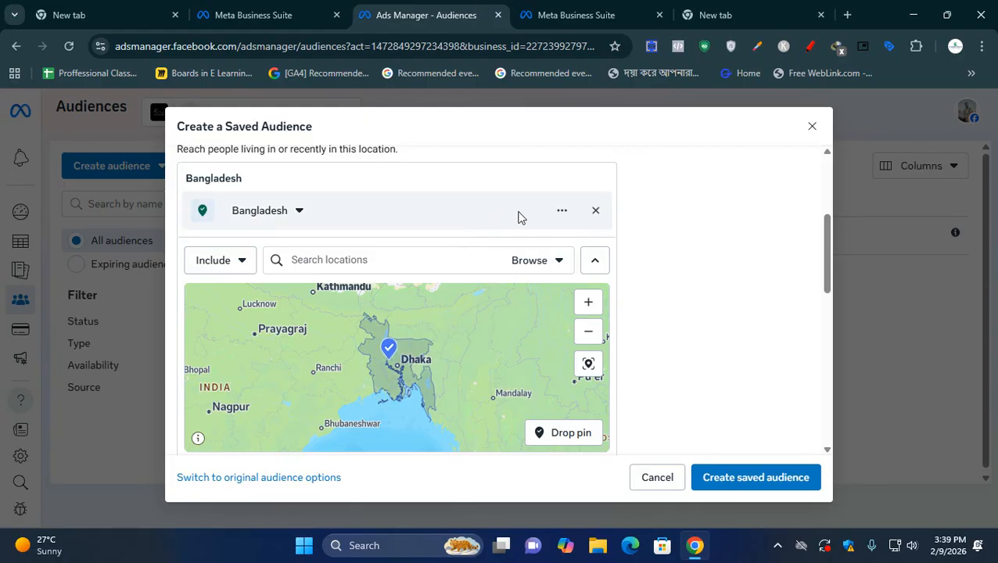
- Add the country United States to the audience's included locations
left_click(428, 255)
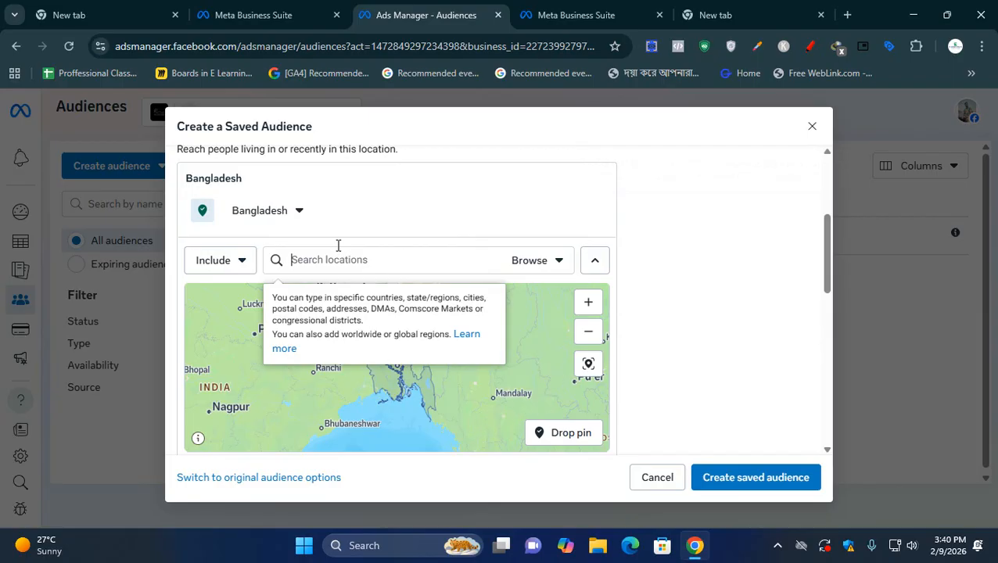
type("usa")
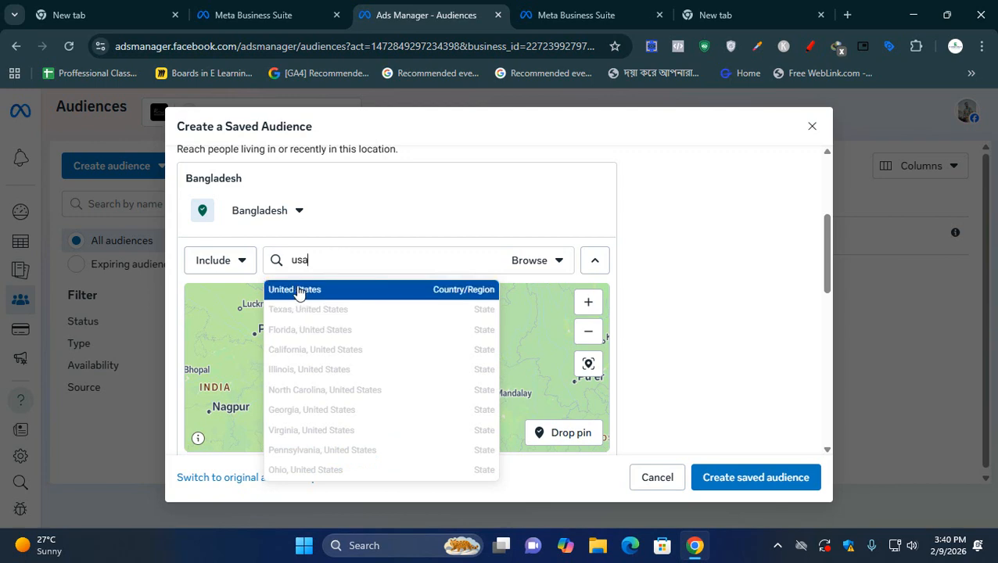
left_click(303, 290)
- Examine the area covered by the United States location on the map, including Alaska and the mainland
scroll(332, 341, "down", 1)
left_click_drag(416, 437, 478, 463)
scroll(416, 394, "up", 1)
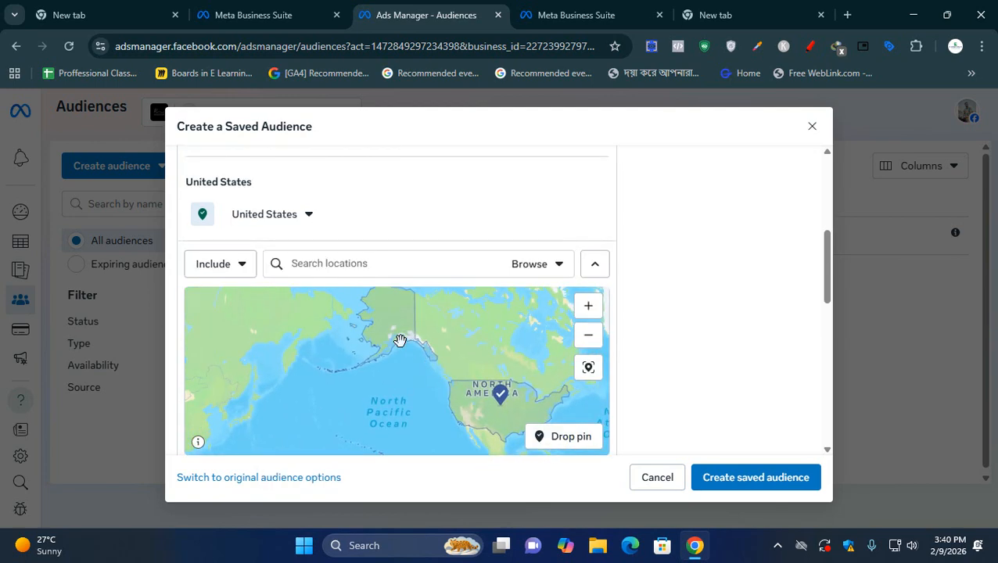
scroll(396, 351, "up", 1)
left_click_drag(397, 351, 413, 402)
scroll(409, 387, "up", 2)
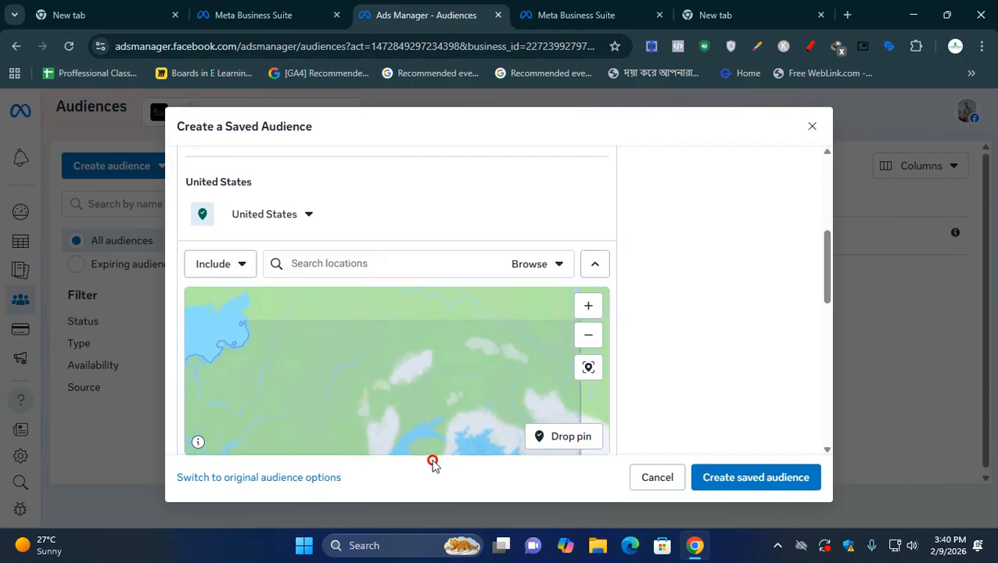
scroll(413, 402, "down", 4)
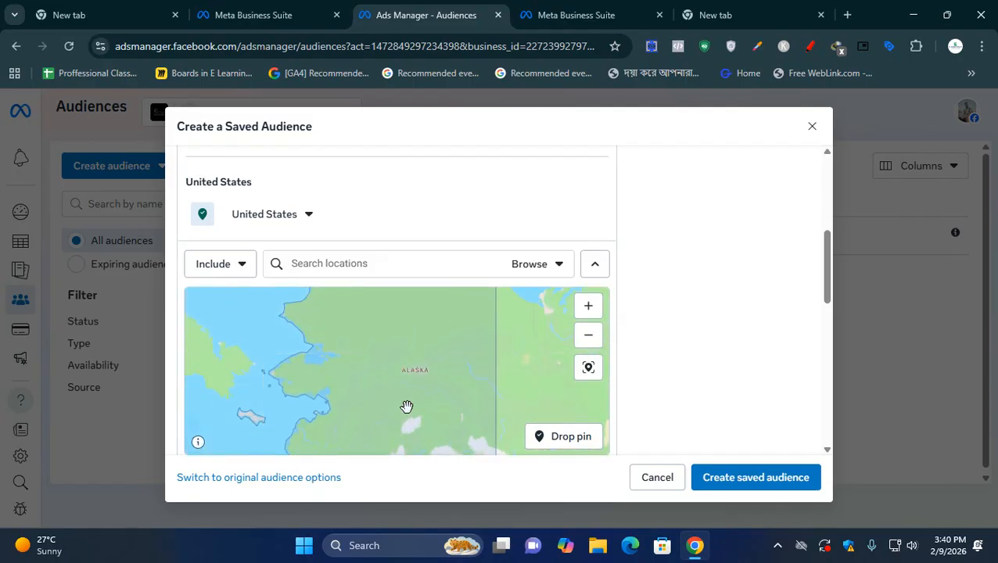
left_click_drag(406, 409, 328, 326)
left_click_drag(462, 447, 365, 360)
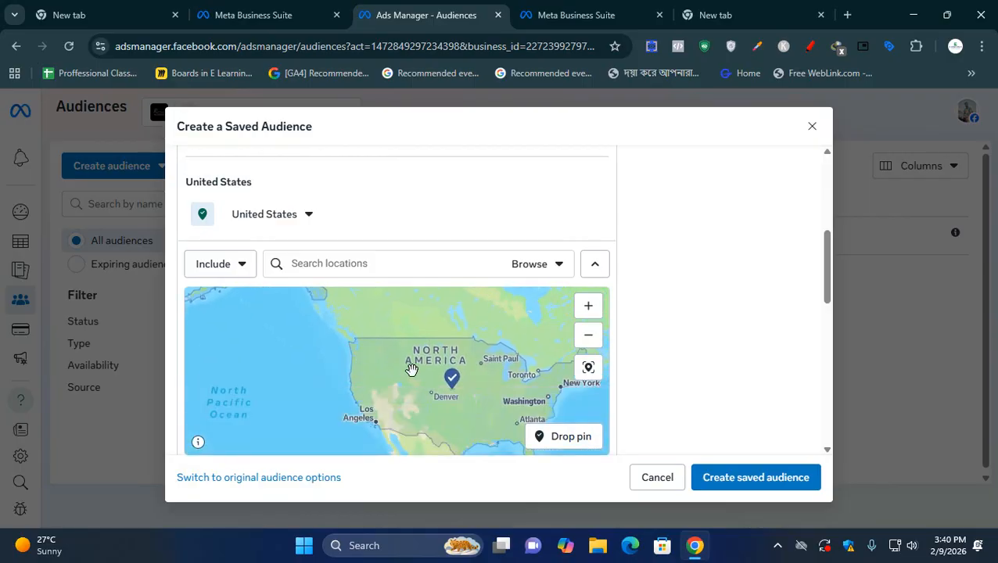
scroll(464, 424, "down", 3)
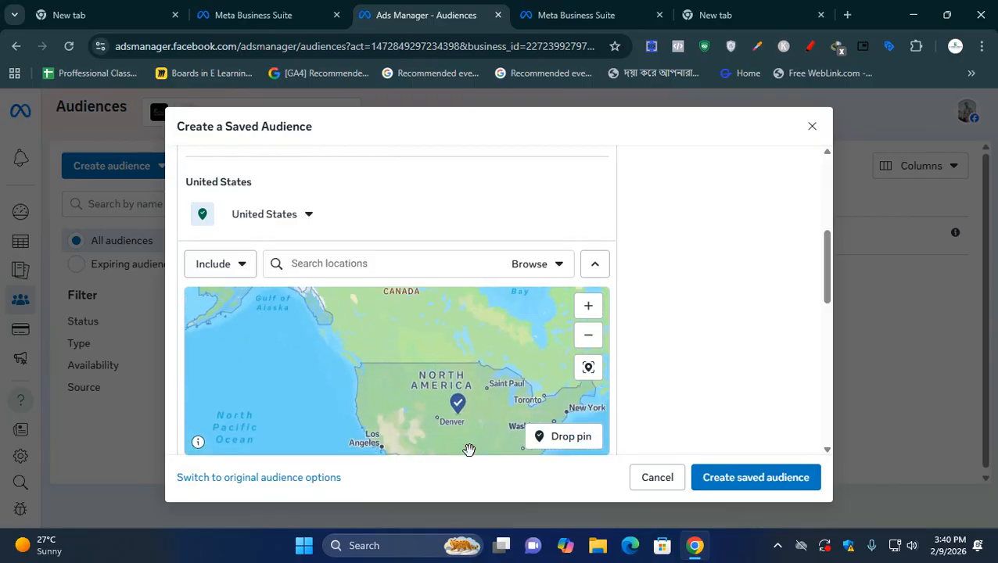
scroll(468, 428, "up", 1)
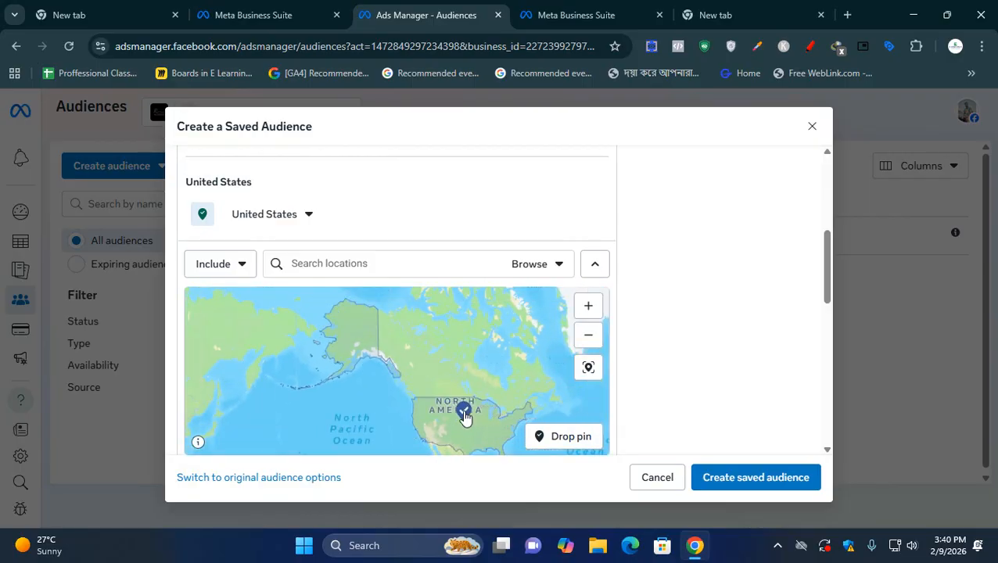
- Remove Bangladesh from the audience's locations
scroll(505, 248, "up", 1)
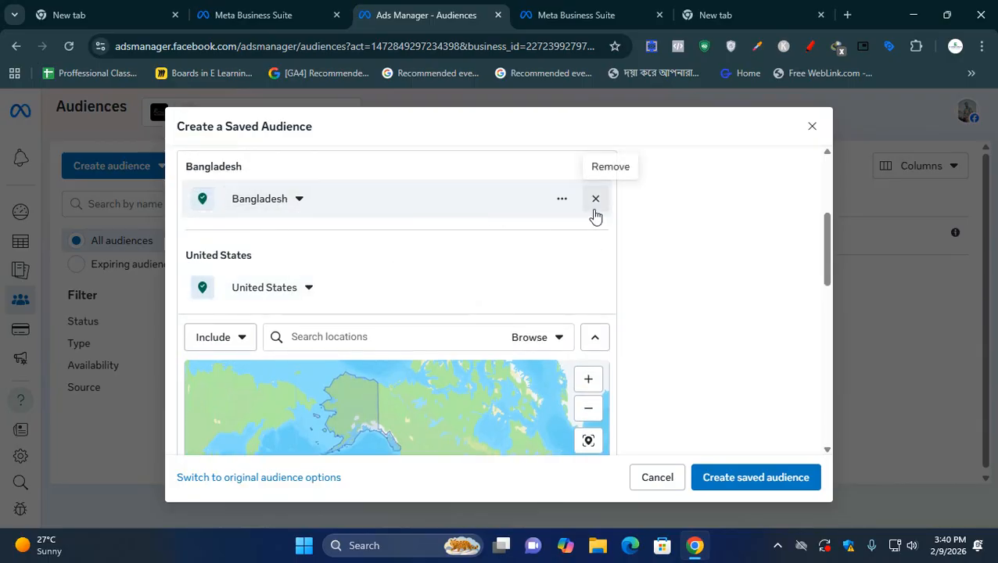
left_click(596, 199)
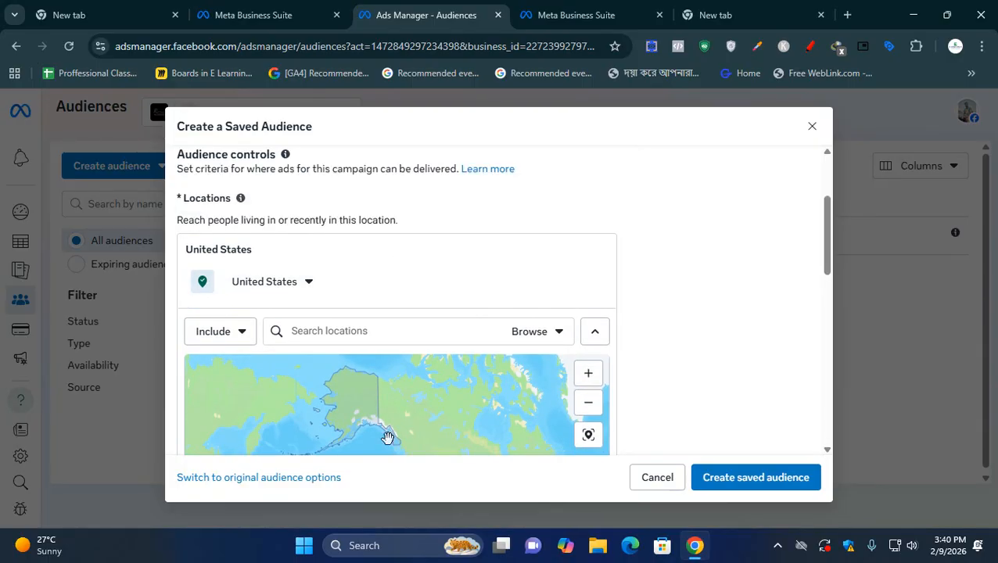
left_click_drag(442, 429, 424, 407)
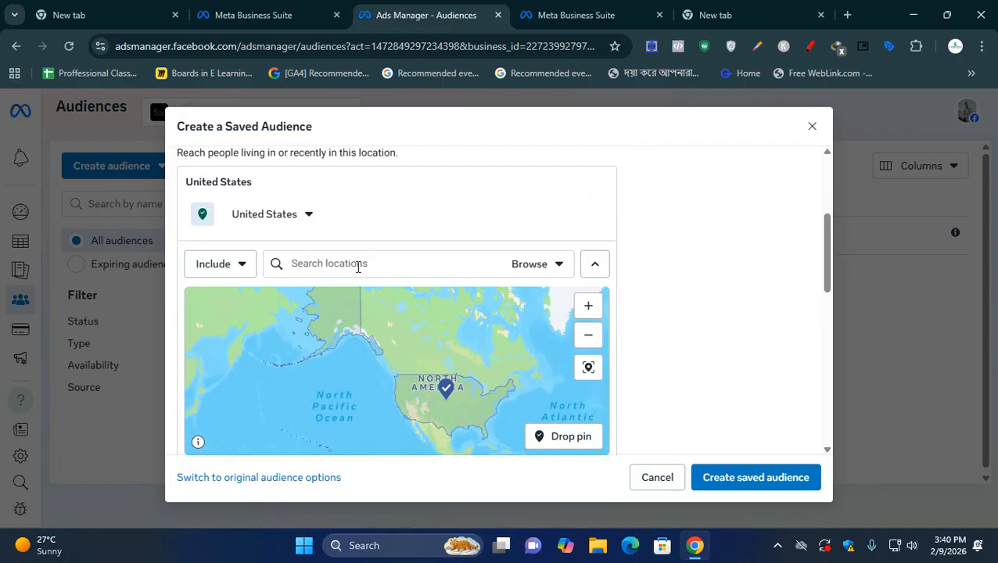
- Add the country Canada to the audience's included locations
type("canada")
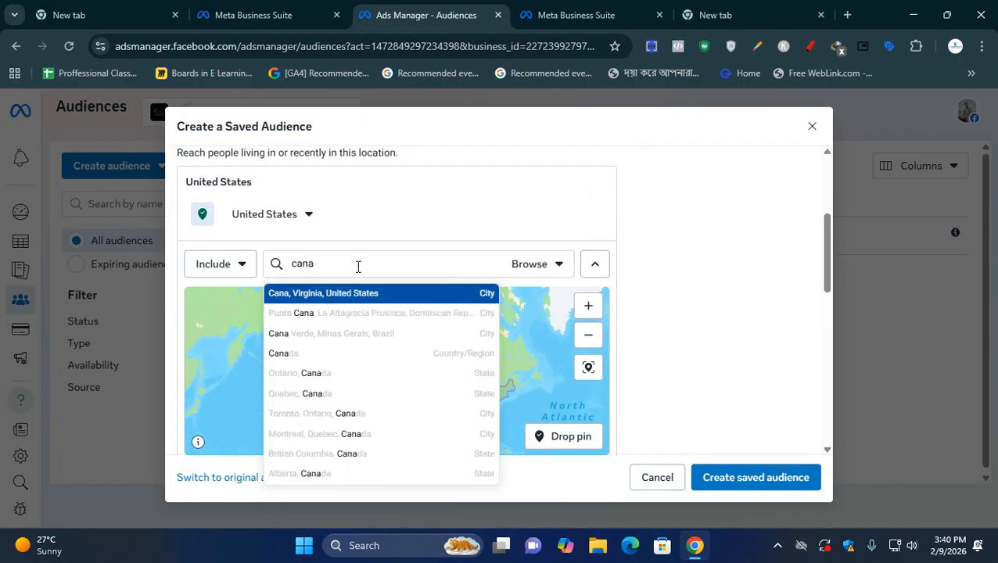
left_click(460, 296)
scroll(457, 361, "down", 2)
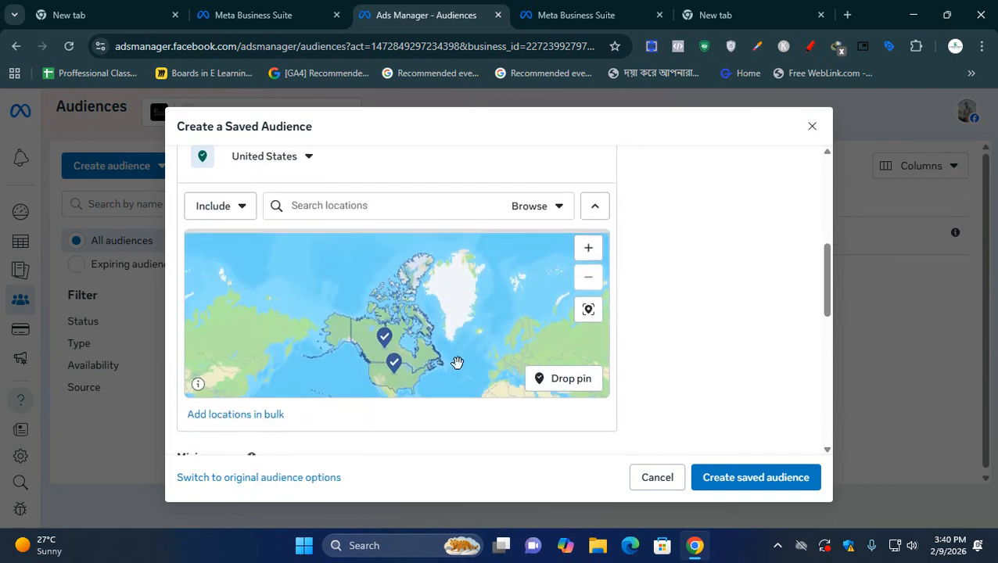
- Add the country Thailand to the audience's included locations and view all the selected countries together on the map
type("thailan")
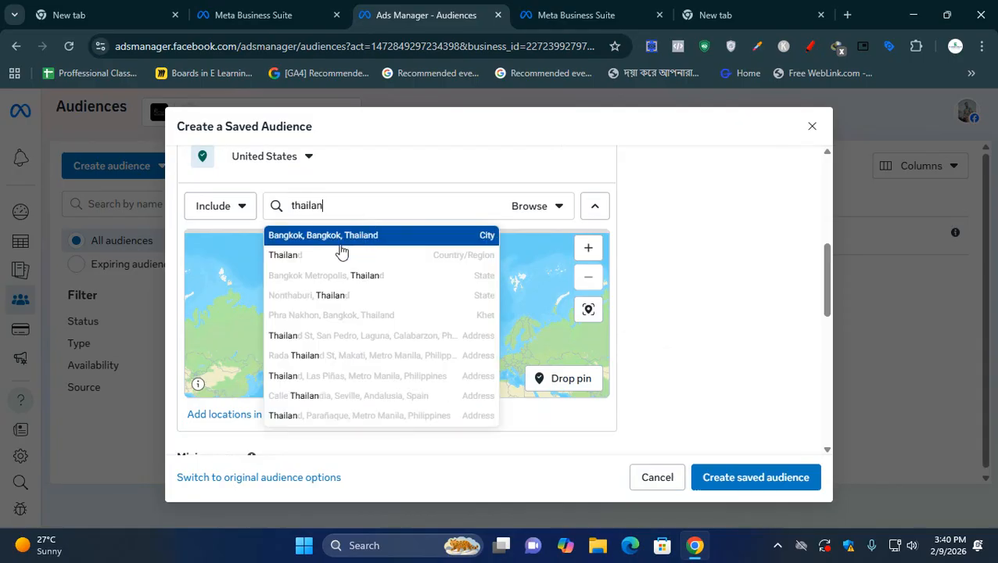
left_click(323, 259)
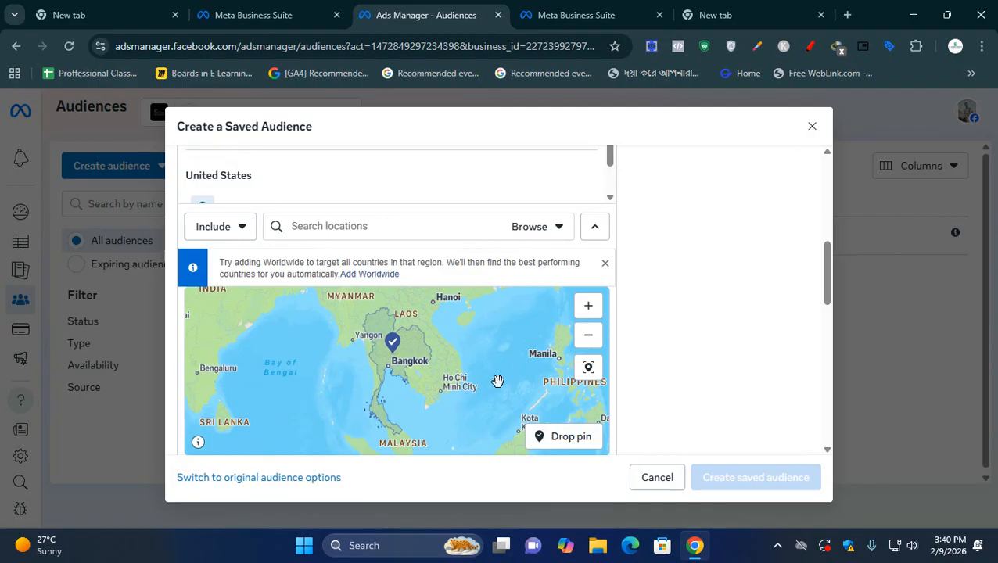
left_click(589, 345)
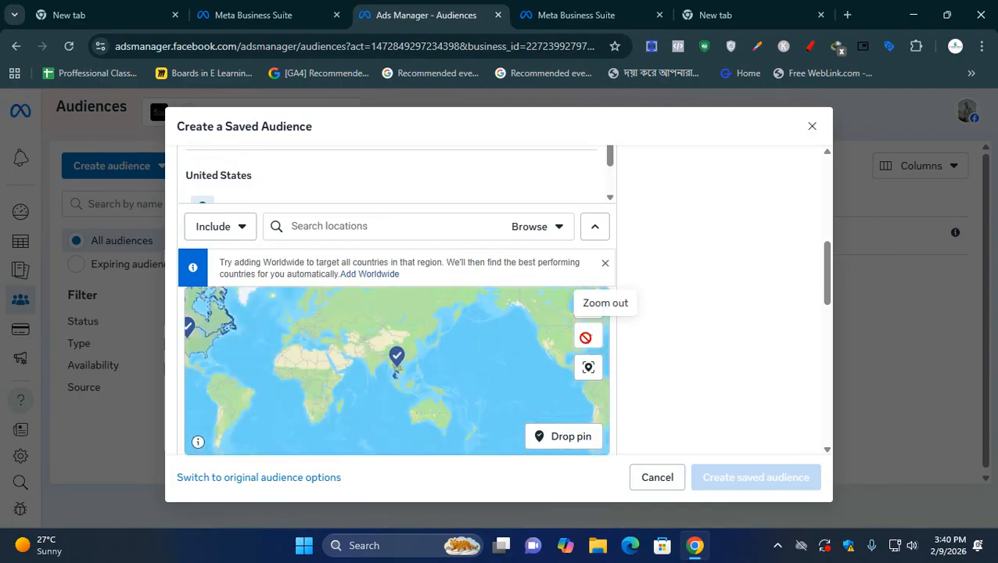
left_click_drag(386, 392, 487, 394)
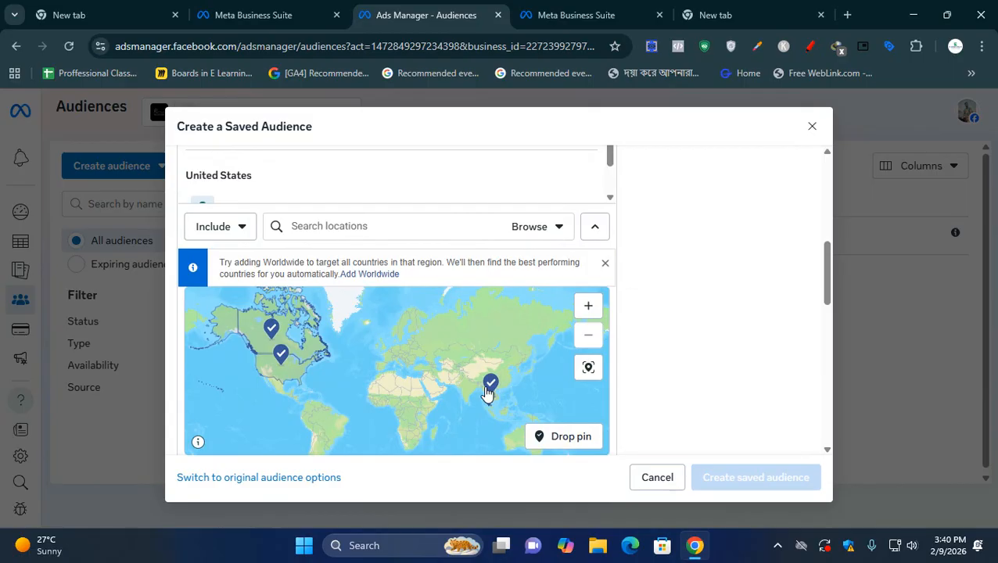
- Remove the United States and Thailand from the audience's locations
scroll(558, 184, "up", 1)
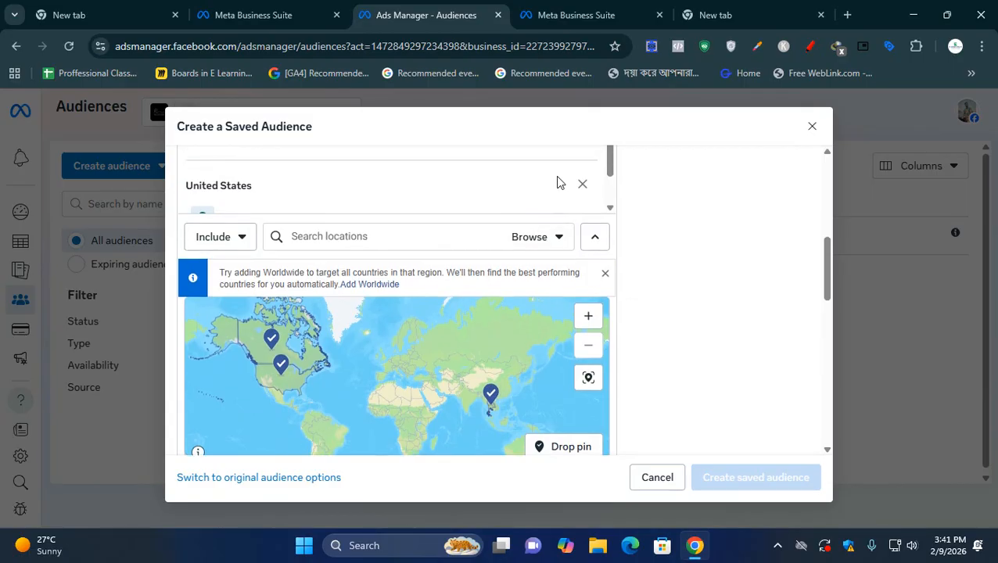
left_click(580, 249)
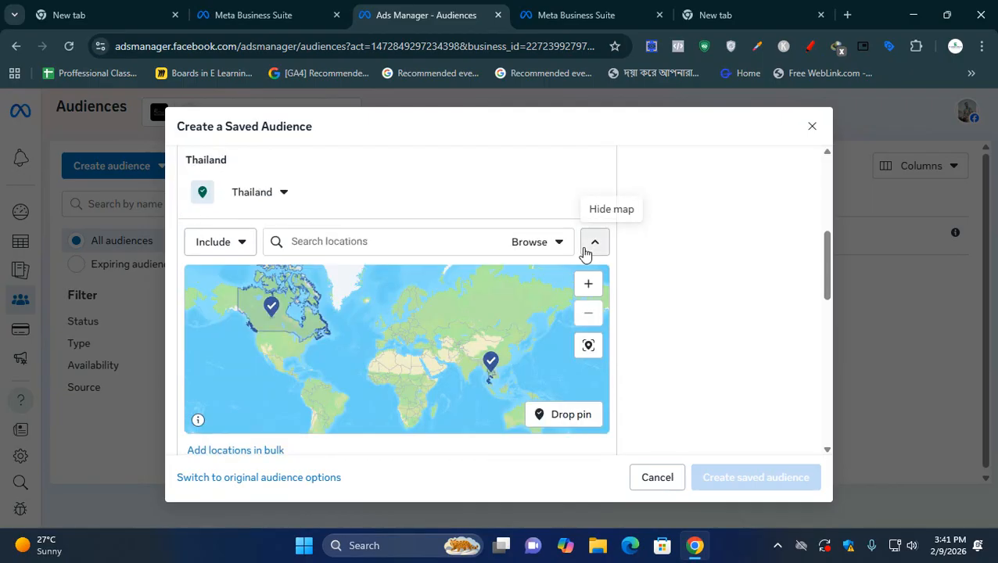
left_click(596, 194)
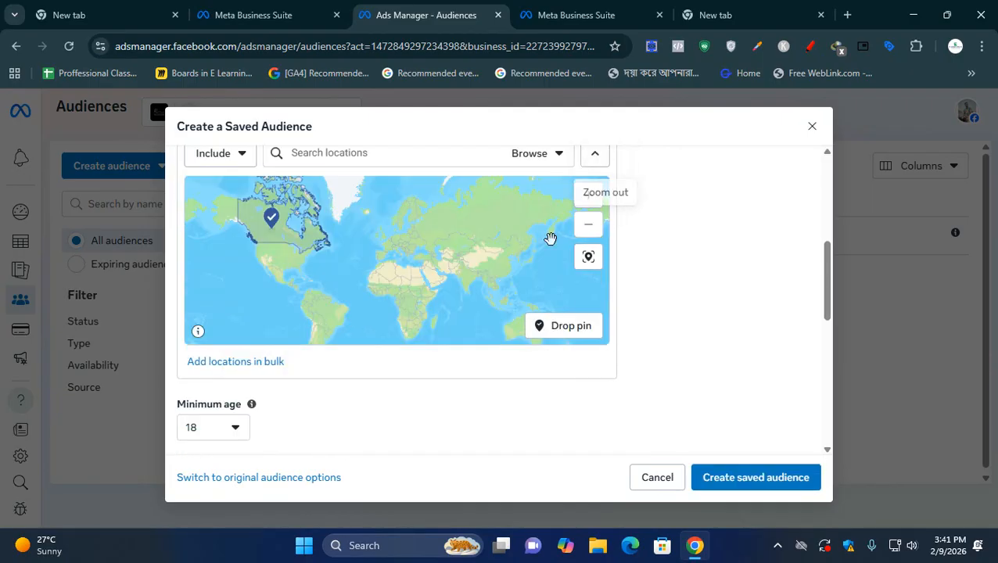
- Review the Canada location on the map and open the choice between including and excluding locations
scroll(550, 239, "up", 2)
scroll(626, 235, "up", 1)
scroll(634, 247, "up", 2)
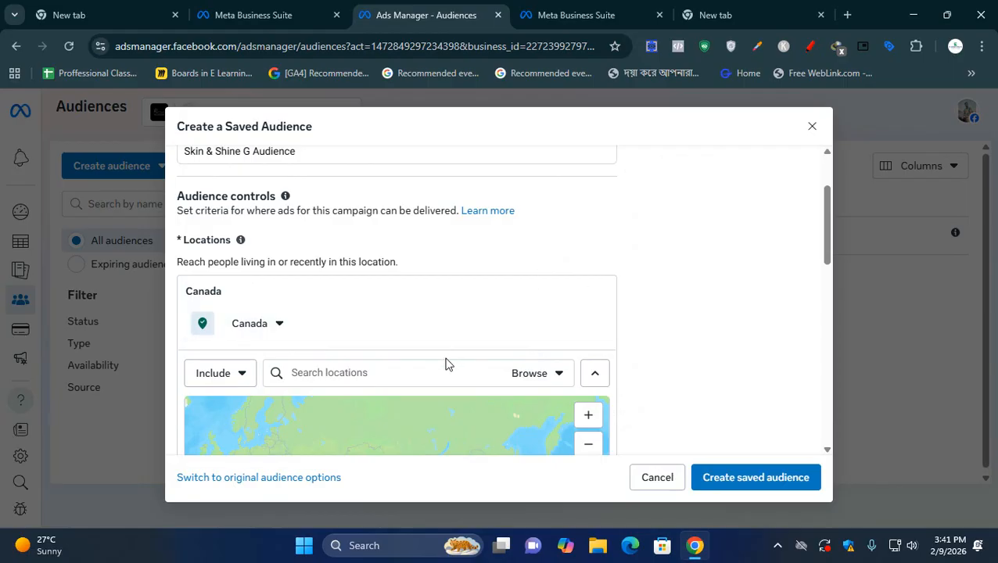
scroll(626, 342, "down", 2)
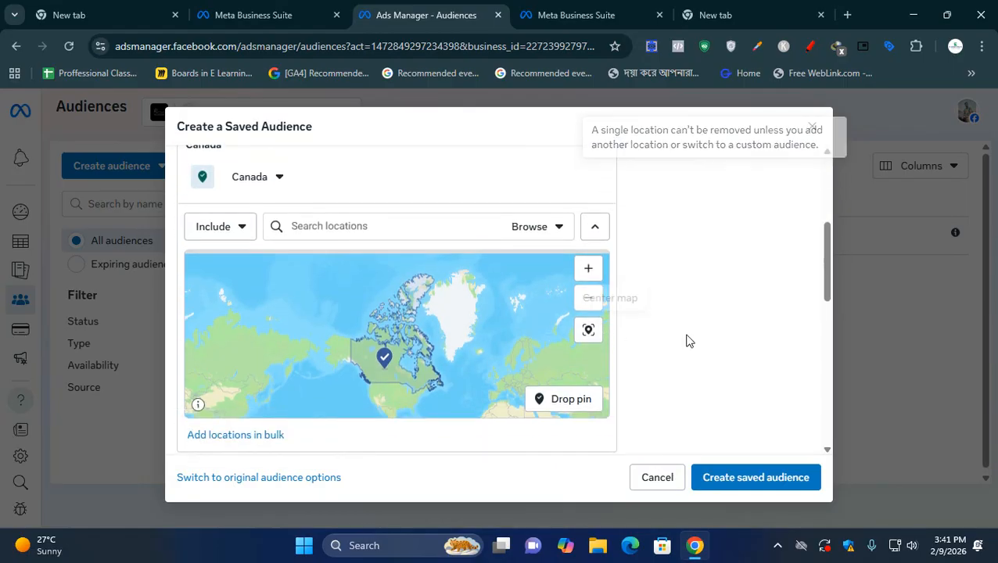
left_click(429, 234)
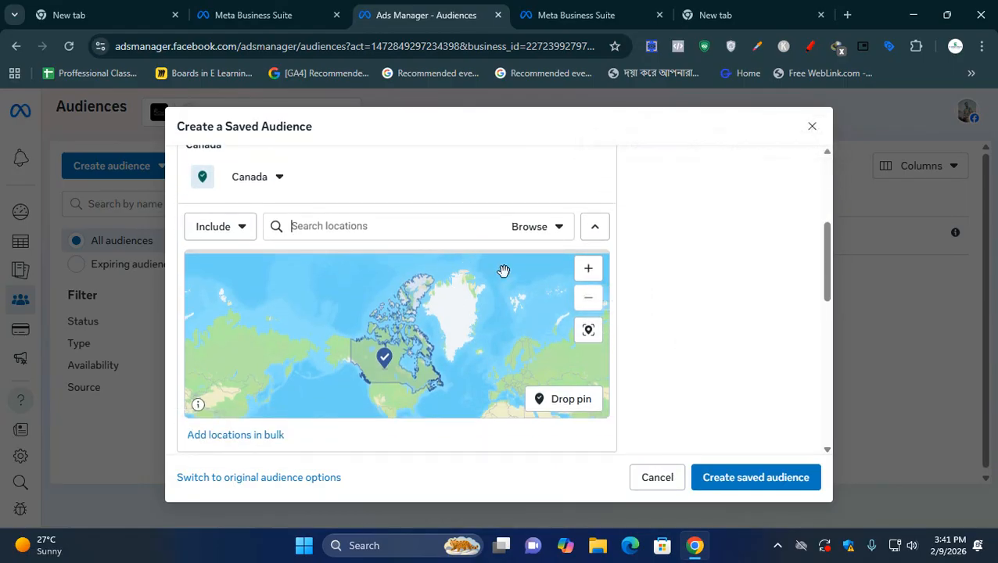
left_click_drag(505, 327, 467, 322)
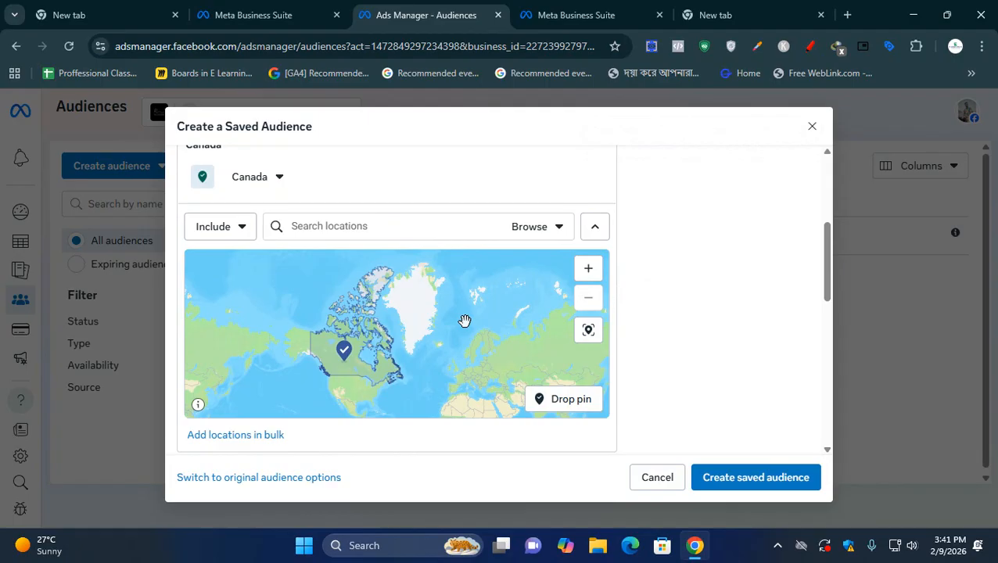
left_click(359, 228)
left_click(223, 226)
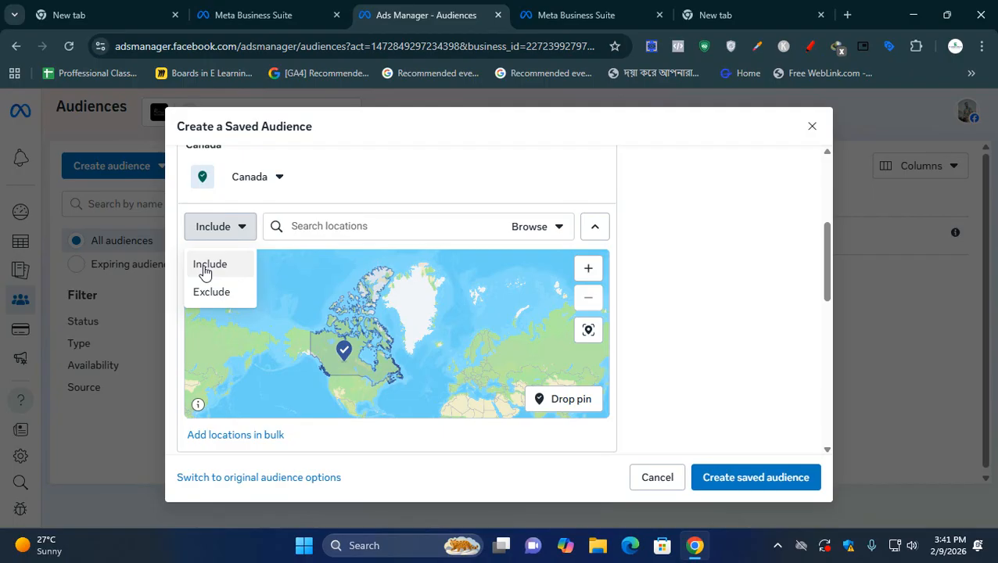
- Add the city Dhaka, Dhaka Division, Bangladesh to the included locations and remove Canada from the audience
left_click(311, 227)
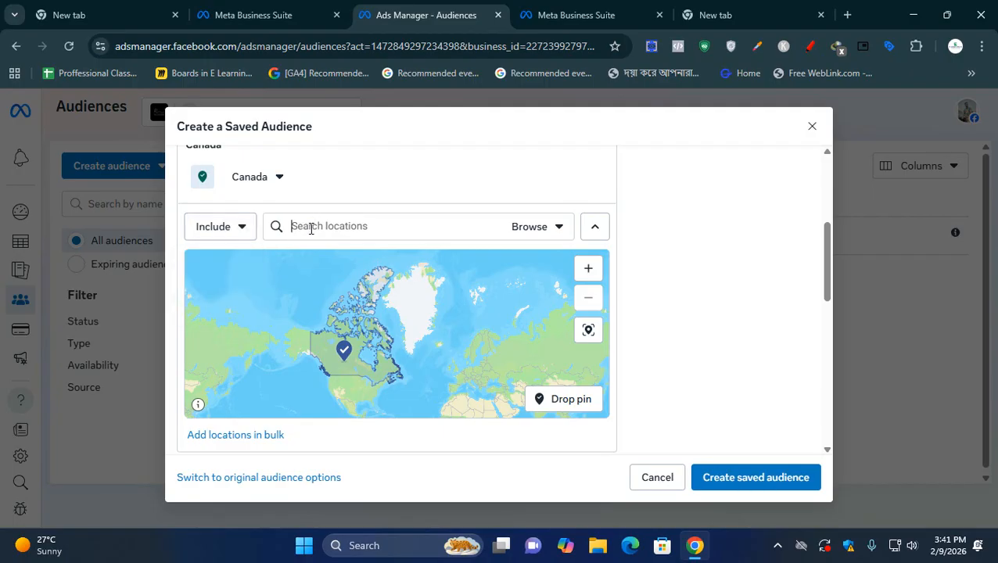
type("dhaka")
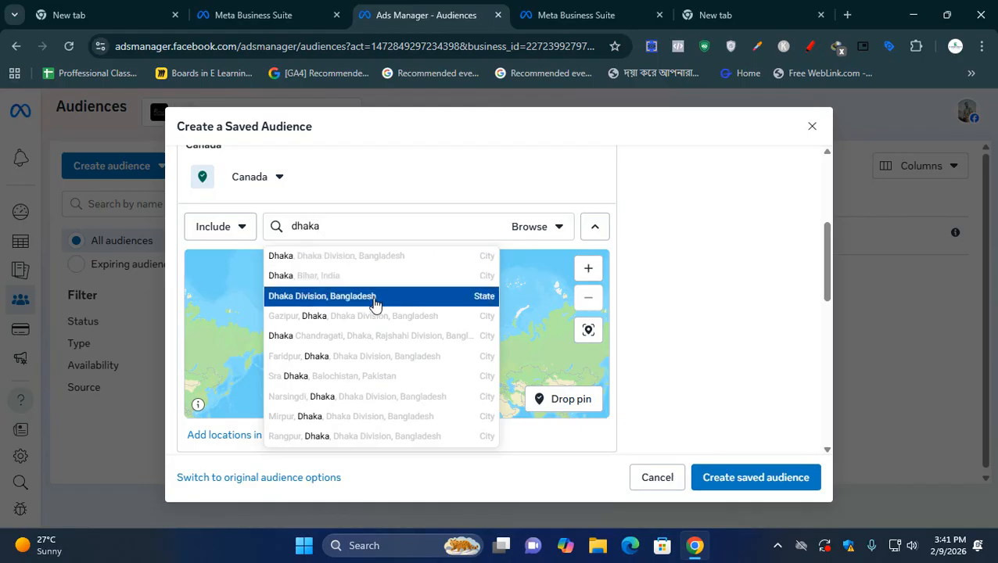
left_click(368, 262)
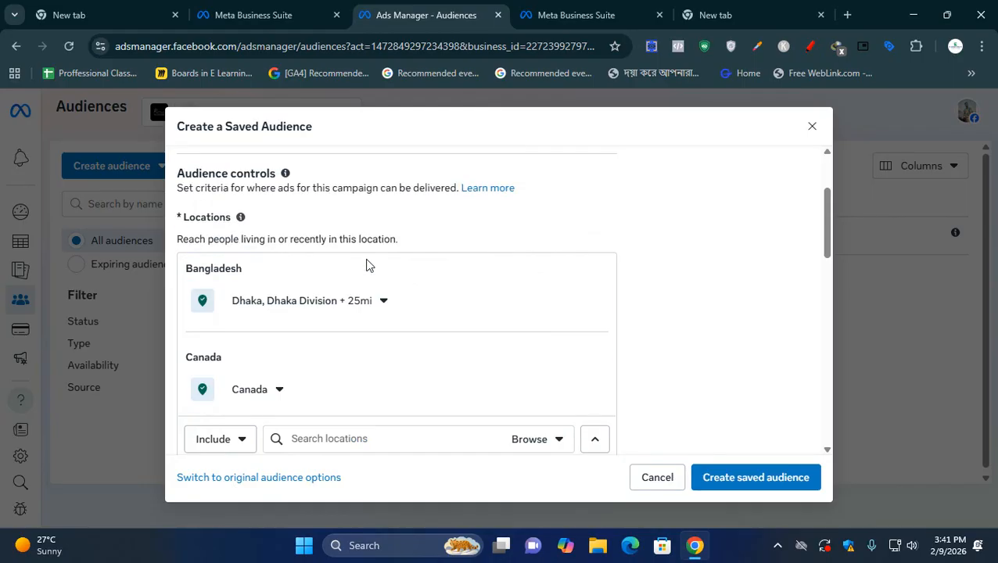
scroll(479, 343, "down", 2)
scroll(548, 265, "up", 1)
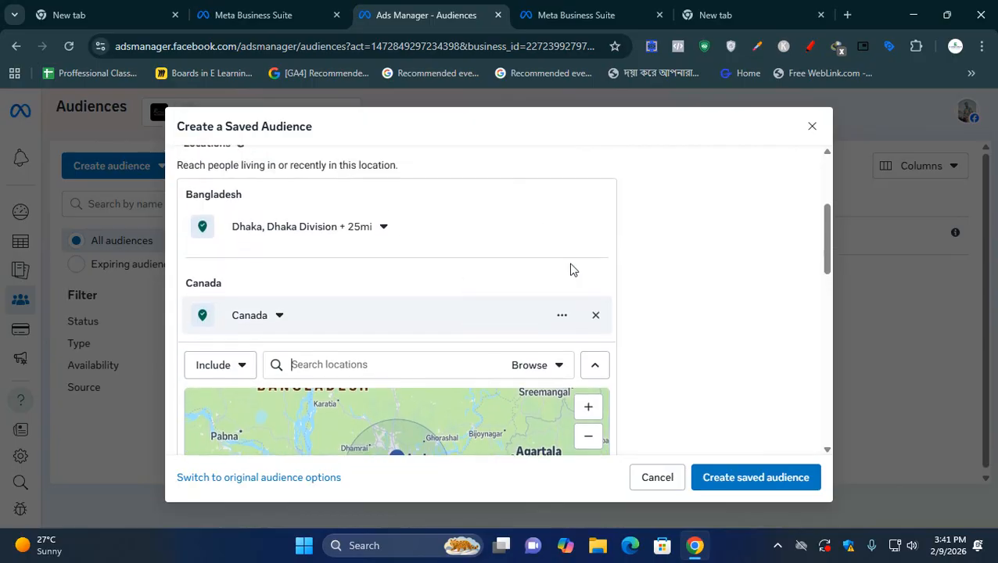
left_click(597, 317)
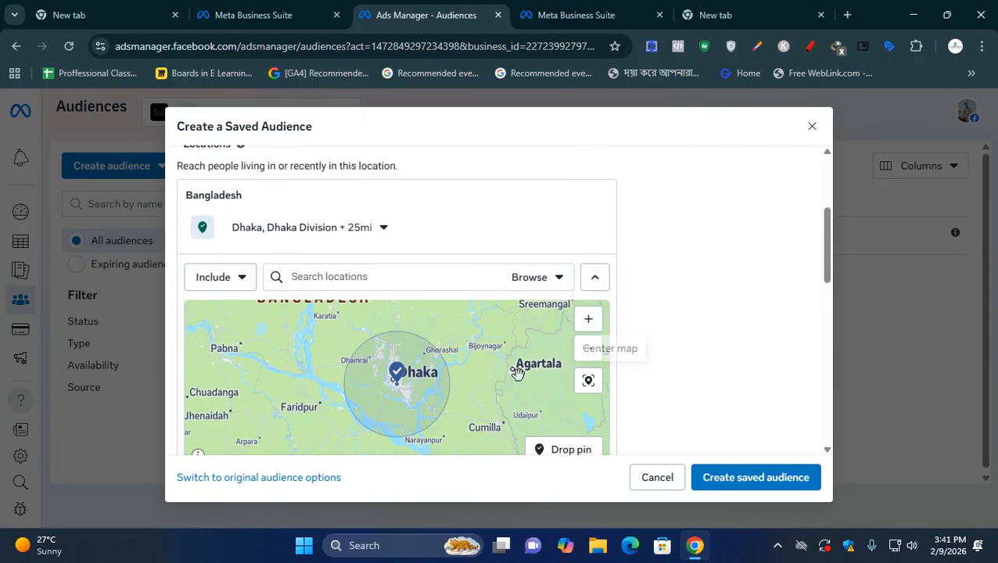
- Examine the included area around Dhaka on the map at wider and closer zoom levels
left_click(588, 362)
left_click(588, 362)
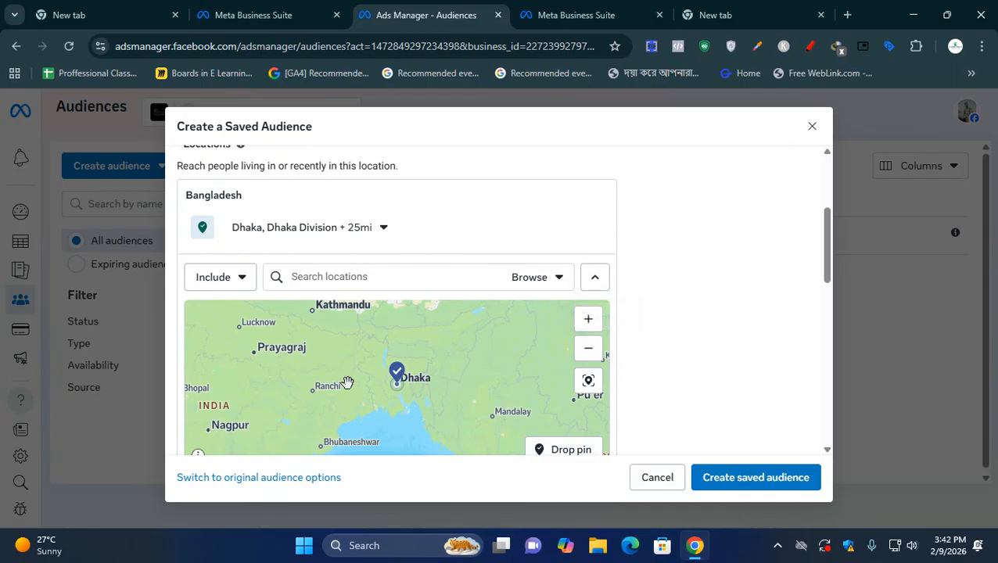
left_click(592, 327)
left_click(592, 327)
left_click(592, 328)
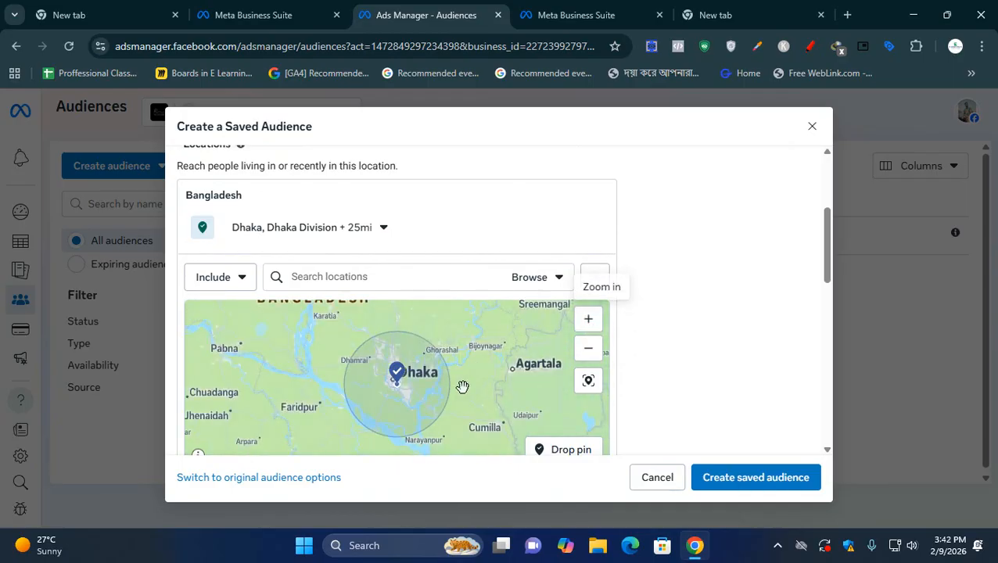
left_click(590, 326)
scroll(529, 358, "down", 1)
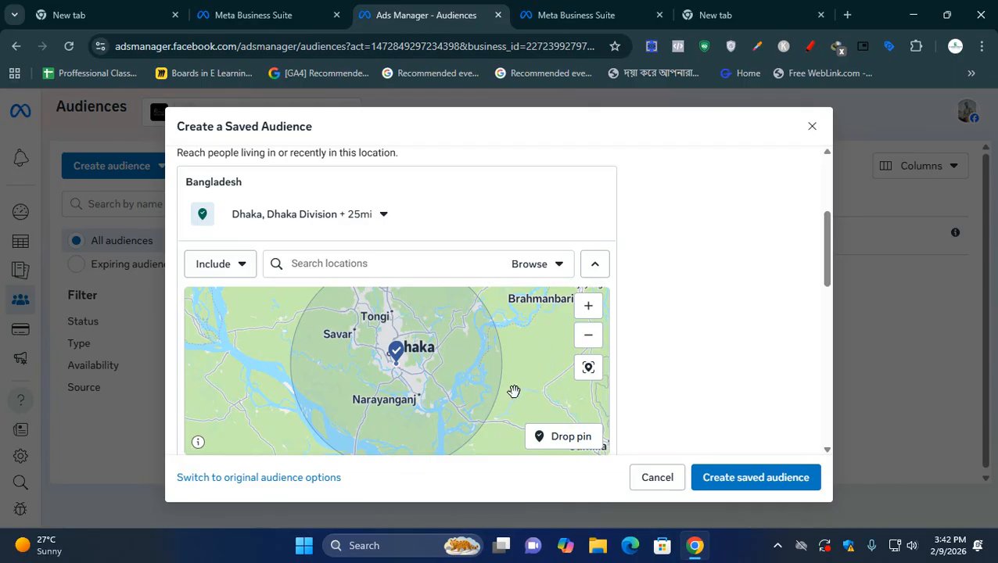
left_click_drag(502, 393, 503, 398)
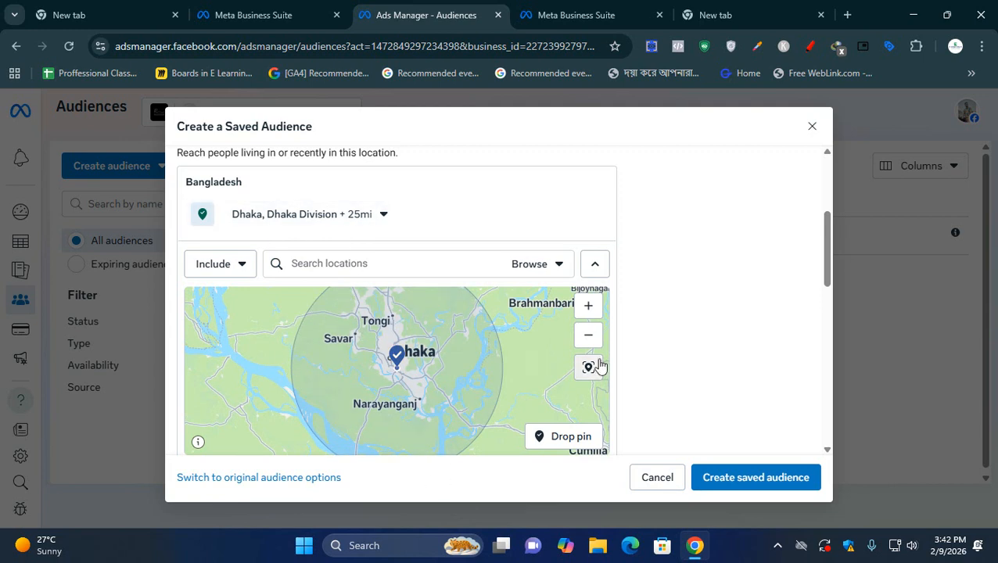
left_click(589, 335)
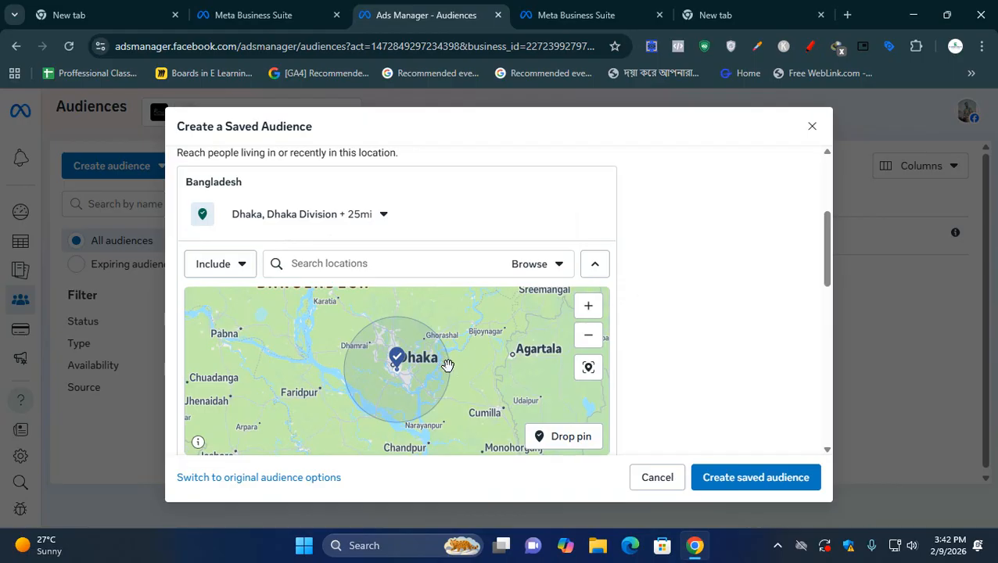
scroll(428, 382, "up", 1)
scroll(417, 381, "up", 1)
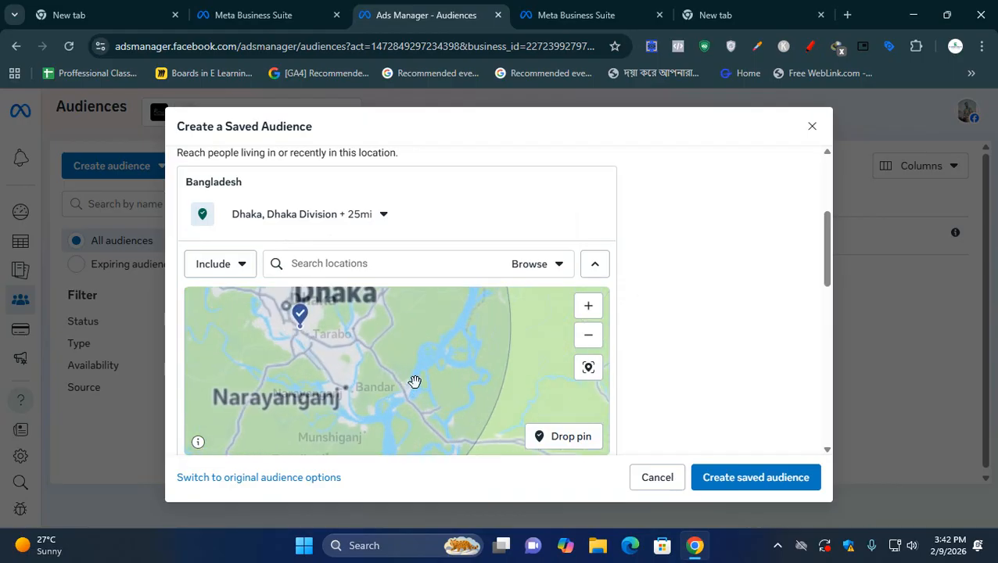
scroll(482, 385, "down", 1)
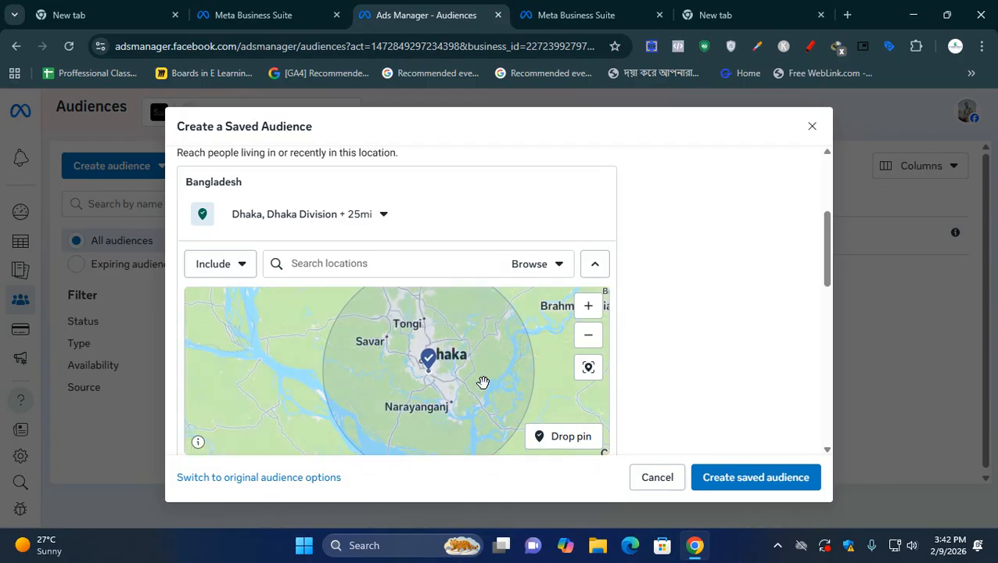
- Reduce the radius around the Dhaka location to 10 miles
left_click(369, 221)
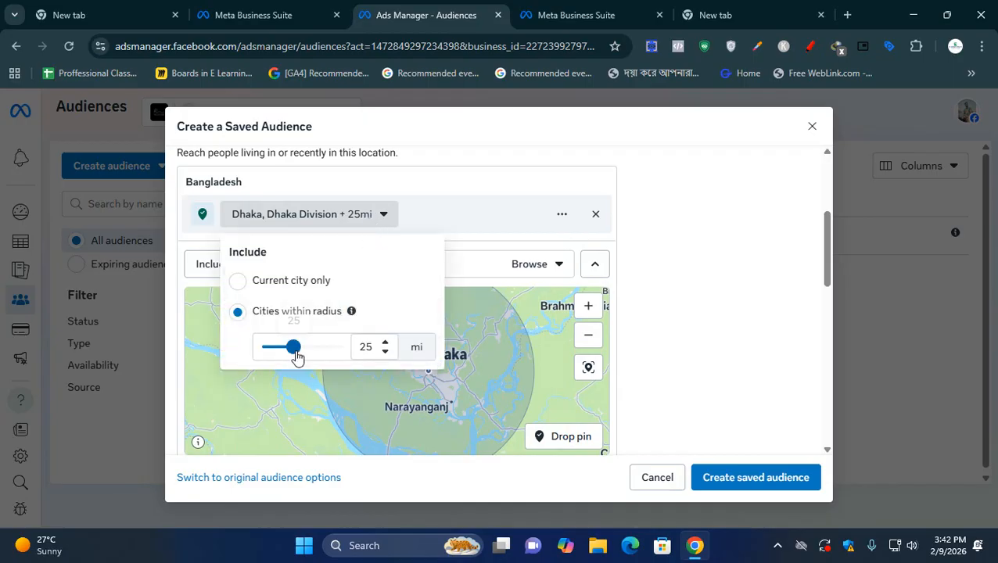
left_click_drag(292, 350, 259, 346)
left_click(374, 222)
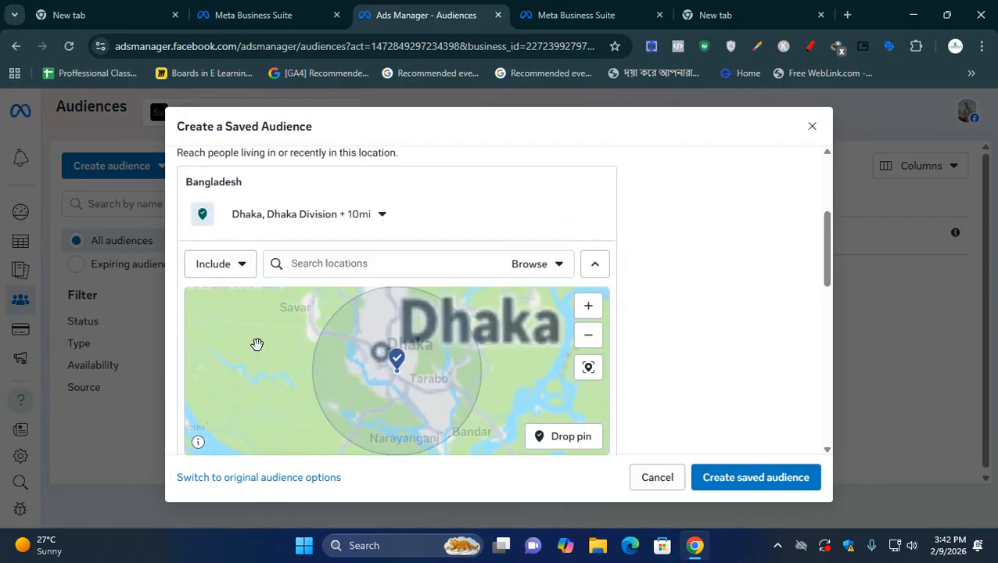
- Set the radius around the Dhaka location to 50 miles and view the enlarged area on the map
left_click(384, 215)
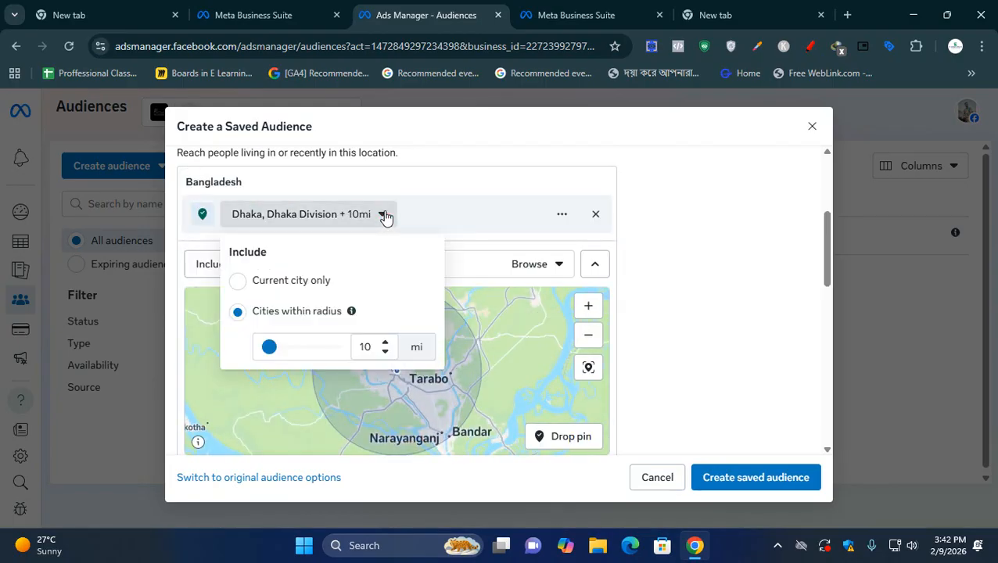
left_click_drag(270, 347, 336, 347)
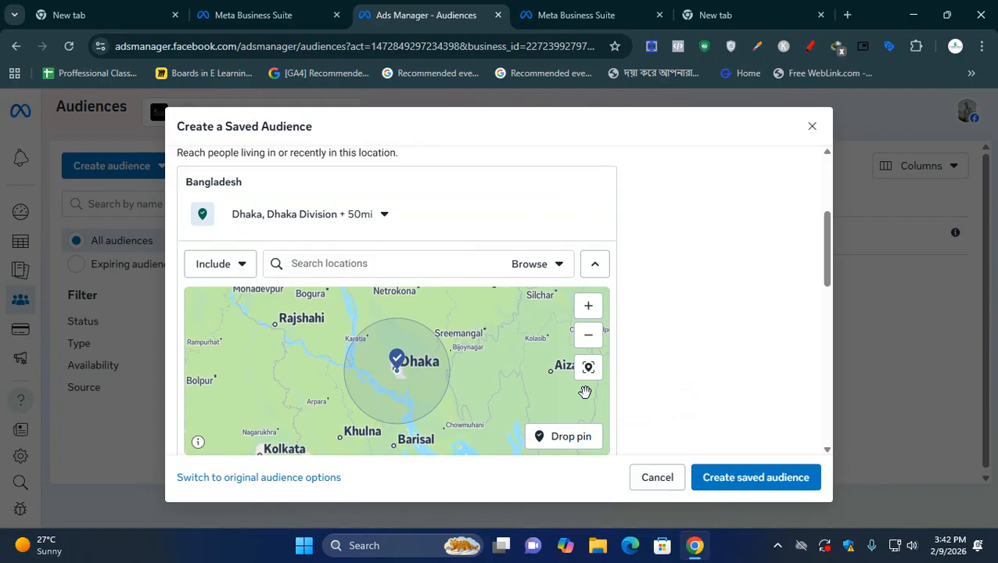
mouse_move(525, 387)
left_mouse_down()
mouse_move(485, 365)
mouse_move(515, 367)
left_mouse_up()
scroll(517, 355, "down", 1)
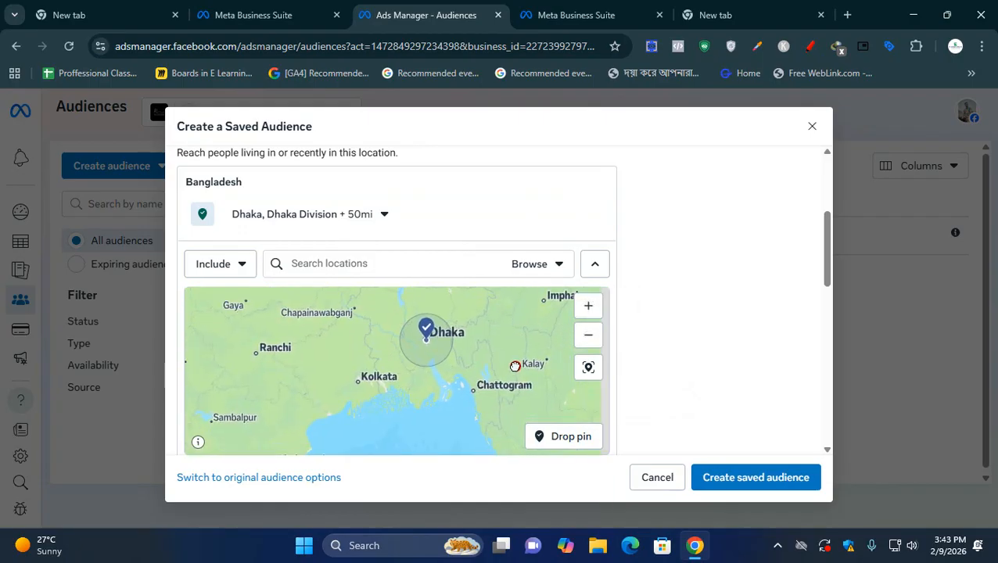
- Drop a pin on Feni, at about 23.0101, 91.3994, to include it as a target location
scroll(515, 367, "up", 1)
scroll(446, 374, "up", 1)
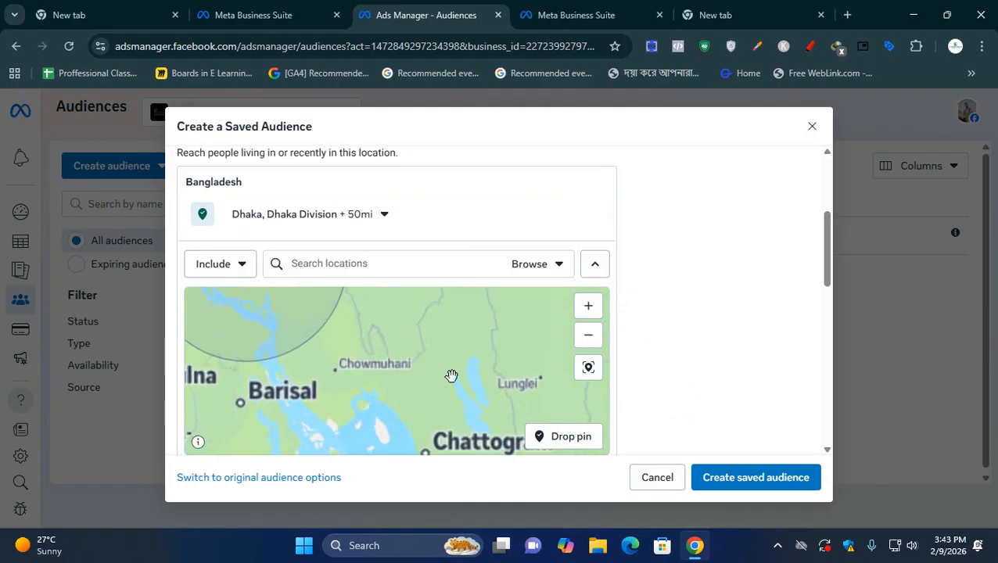
scroll(378, 374, "up", 2)
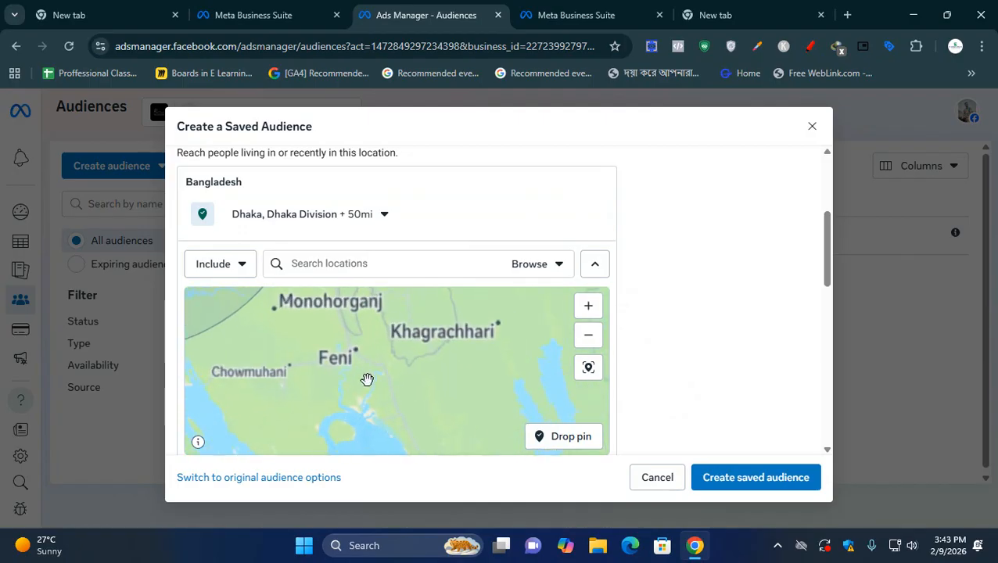
left_click_drag(363, 380, 424, 406)
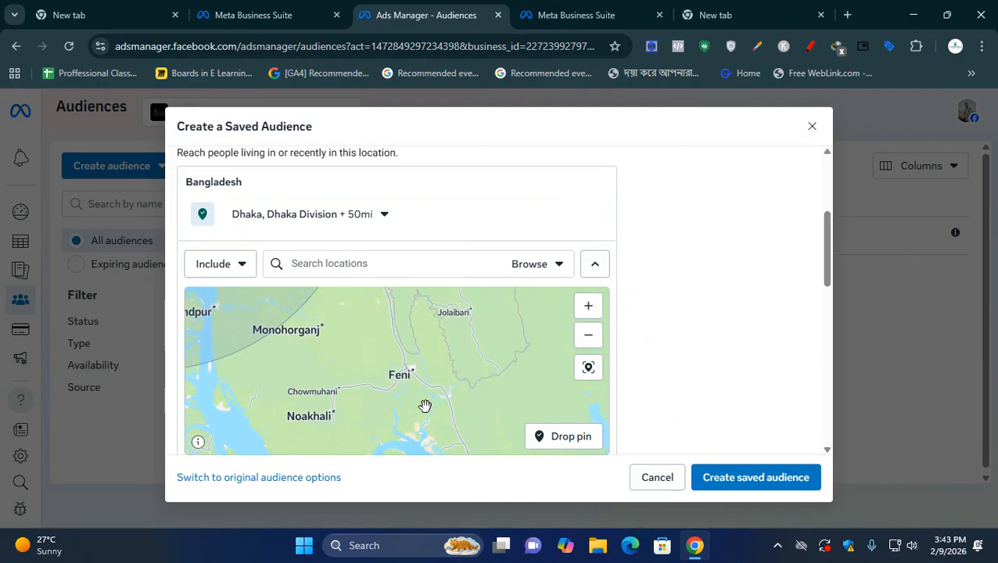
scroll(425, 405, "up", 2)
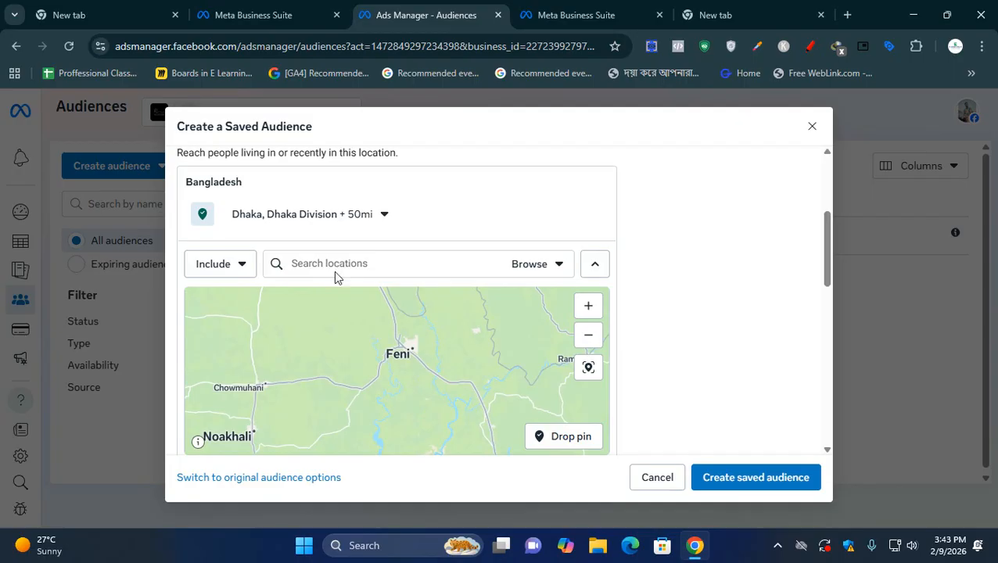
left_click(572, 438)
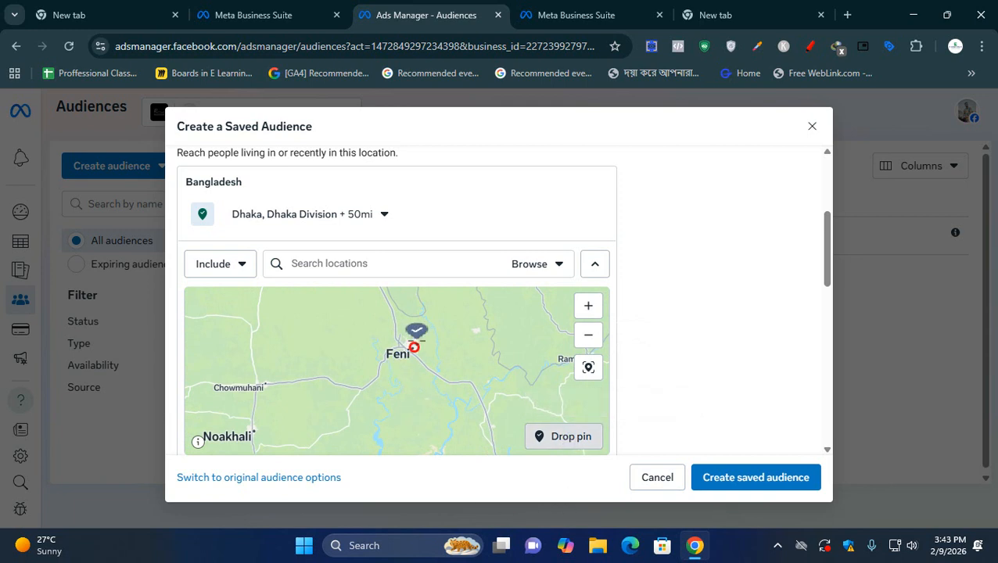
left_click(414, 347)
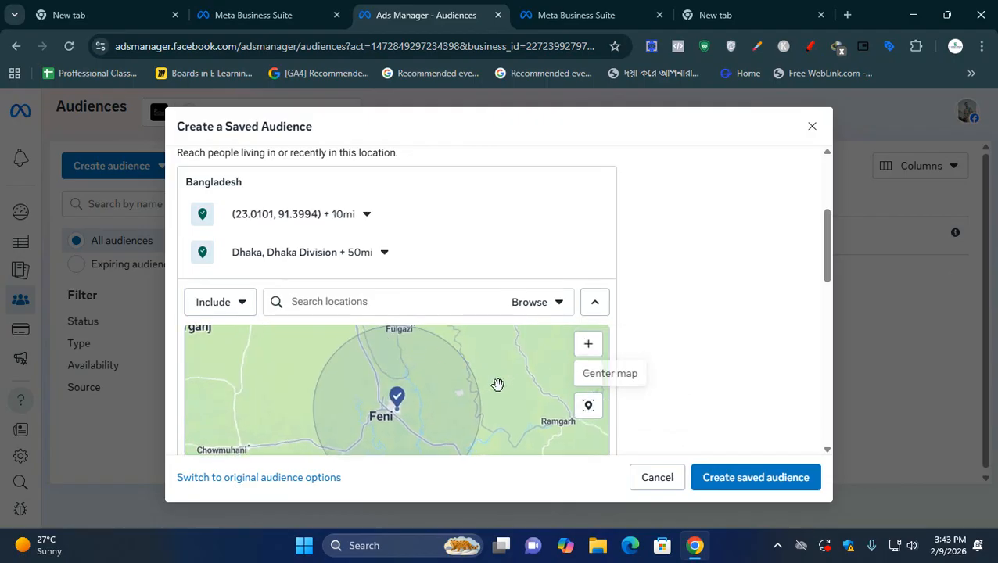
- Set the radius around the dropped Feni pin to 1 mile
scroll(501, 384, "down", 2)
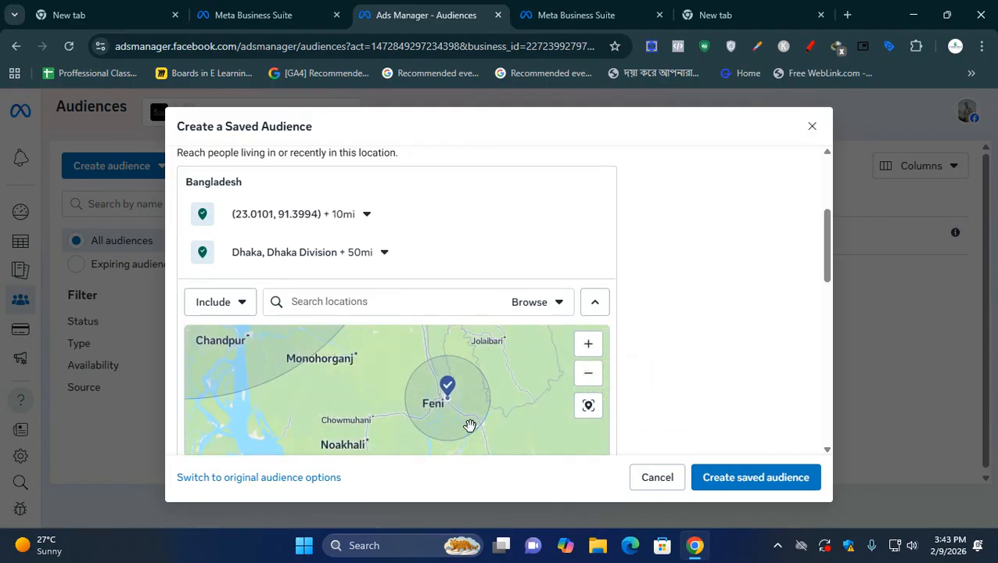
left_click(359, 215)
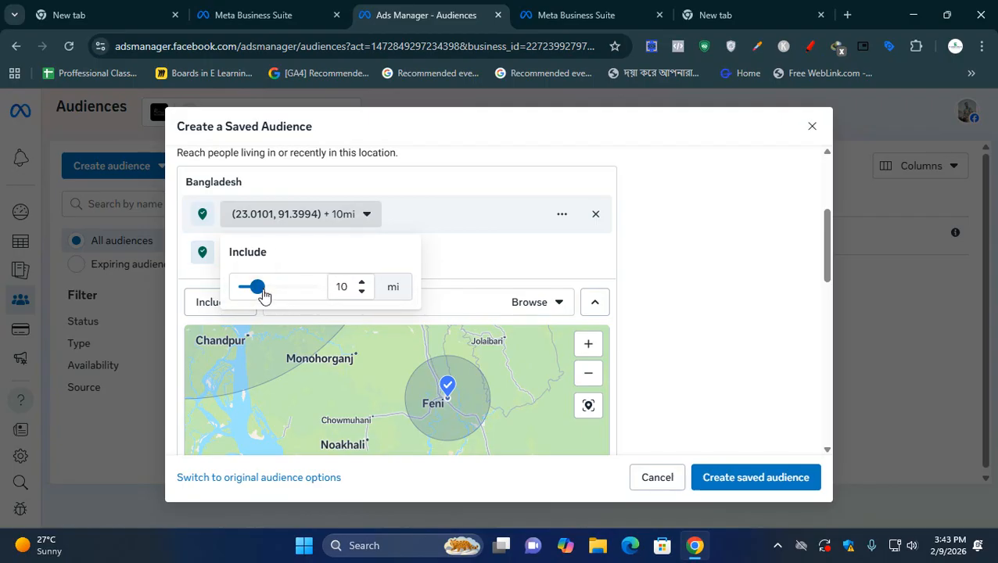
mouse_move(258, 287)
left_mouse_down()
mouse_move(232, 288)
mouse_move(244, 286)
left_mouse_up()
left_click(353, 217)
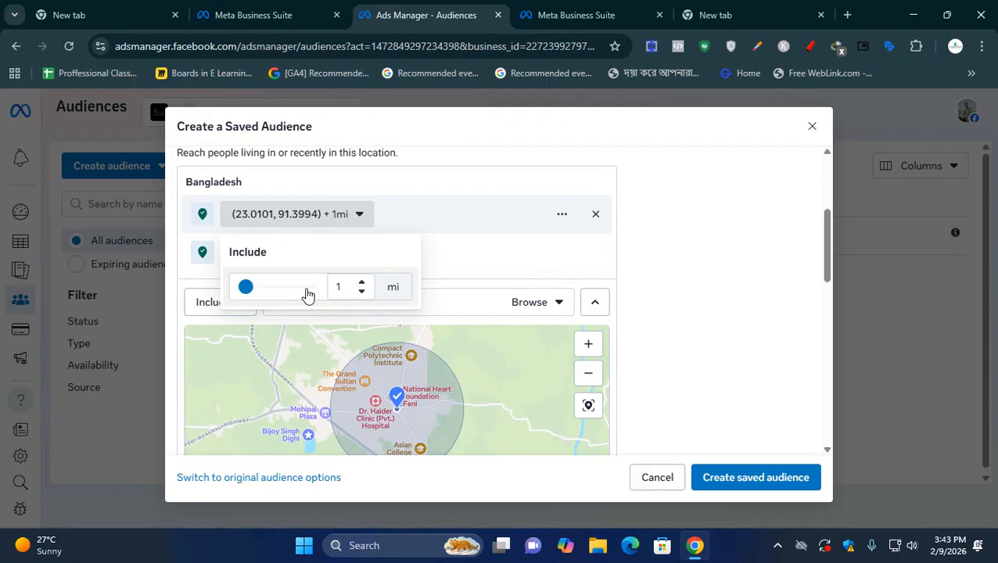
- Examine the coverage, streets and places around the Feni pin on the map, and open the pin's radius setting
scroll(435, 409, "down", 1)
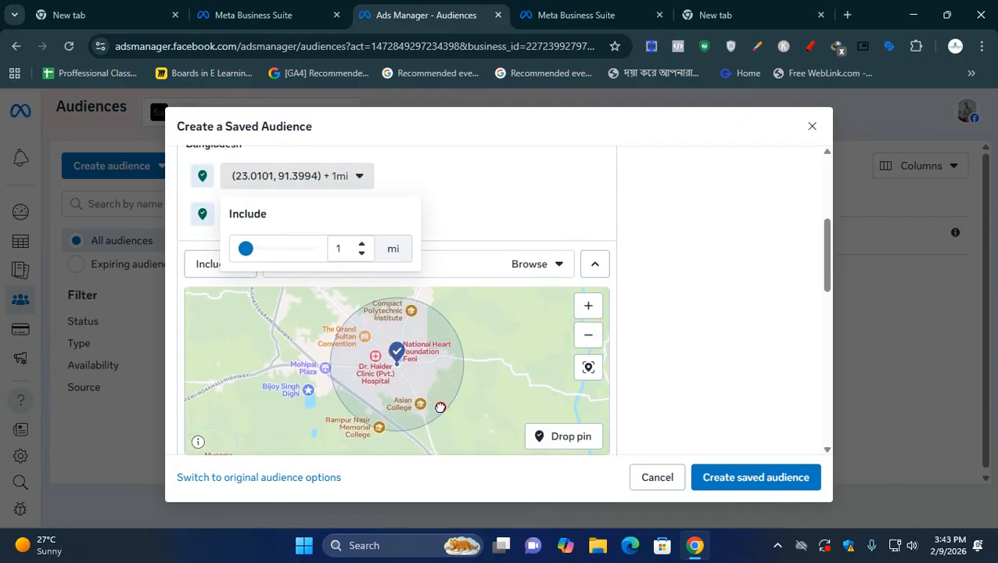
left_click(589, 337)
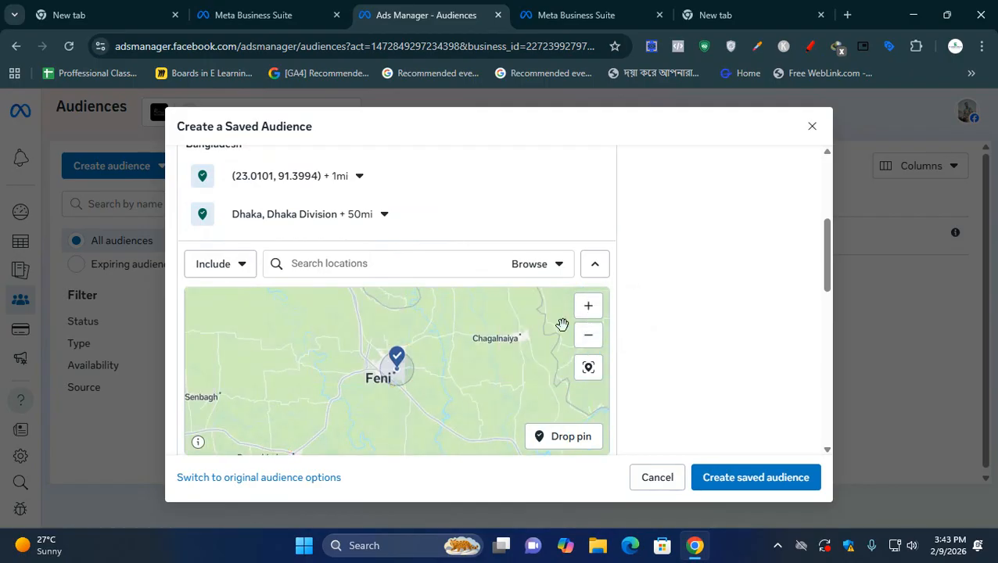
left_click(588, 305)
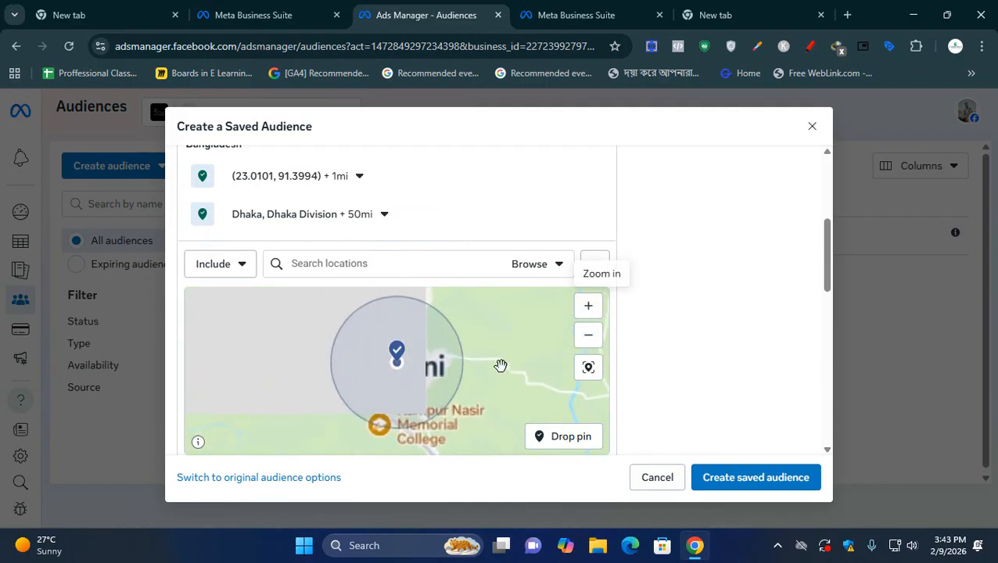
left_click(588, 306)
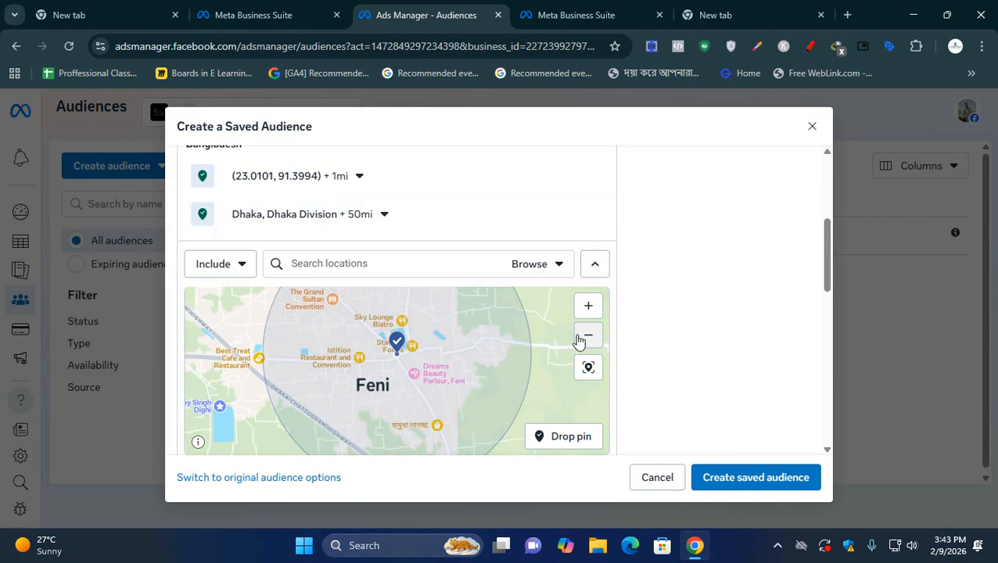
mouse_move(477, 367)
left_mouse_down()
mouse_move(530, 415)
mouse_move(507, 375)
left_mouse_up()
scroll(506, 375, "down", 1)
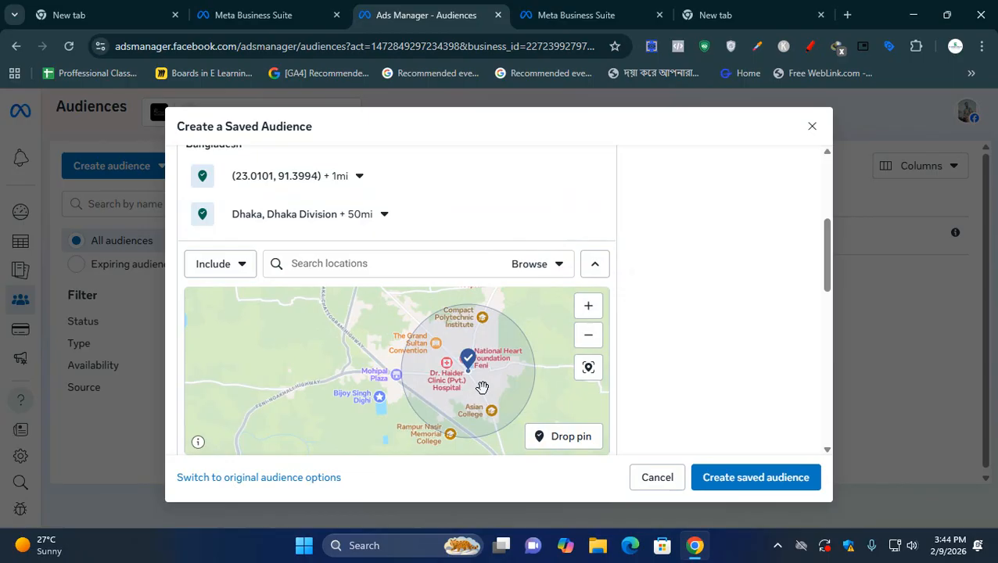
scroll(482, 387, "up", 3)
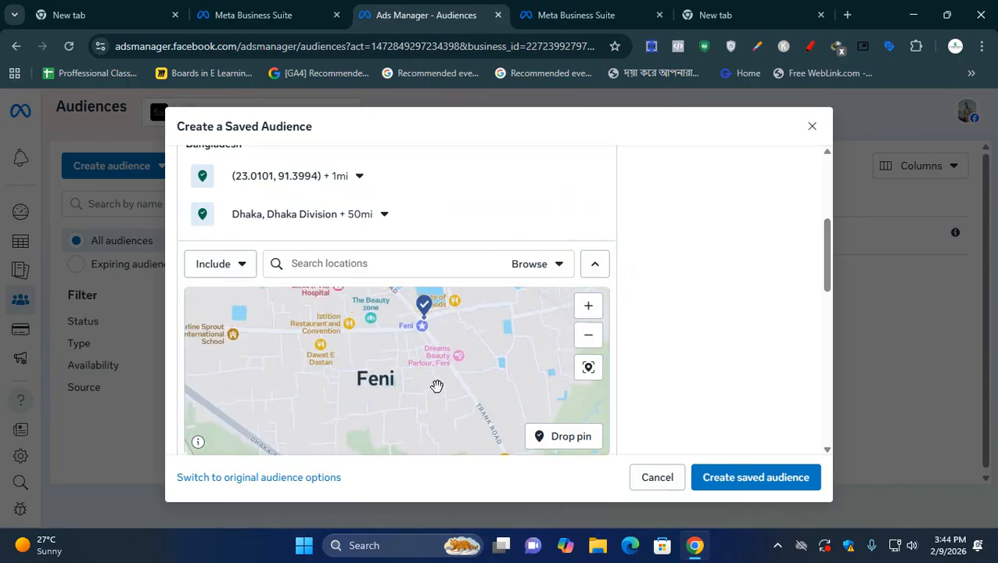
scroll(437, 386, "up", 3)
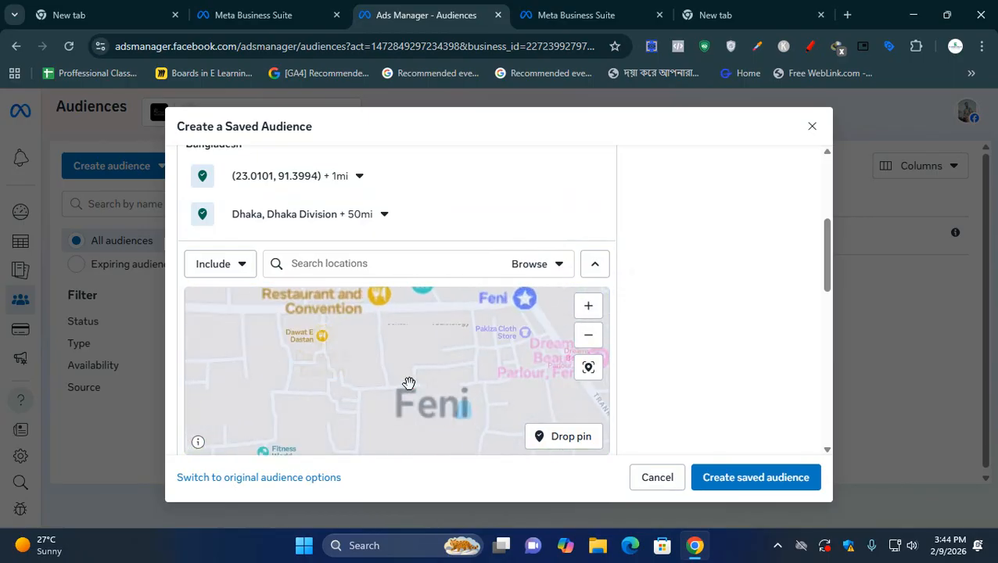
left_click_drag(409, 383, 511, 431)
scroll(415, 412, "up", 2)
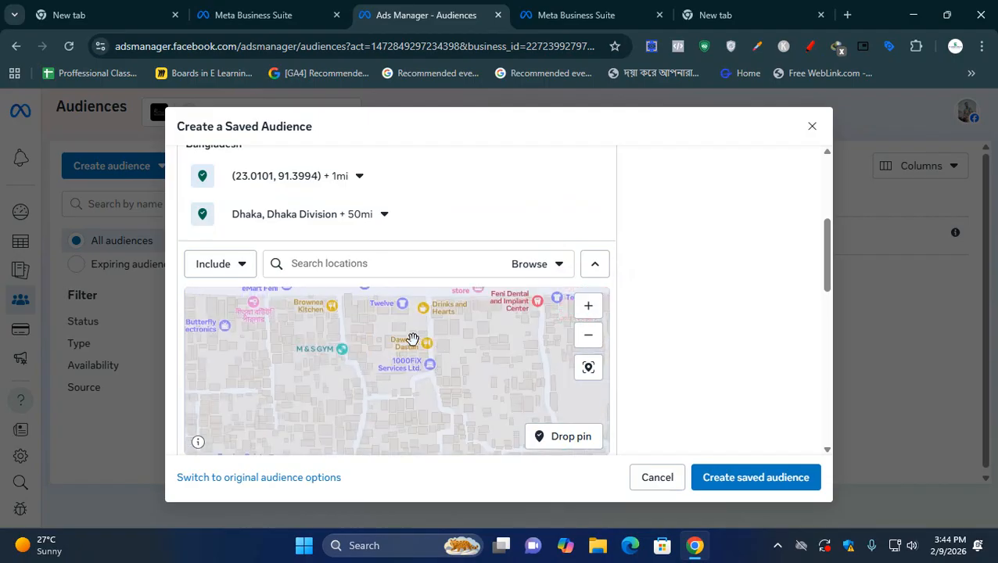
left_click(359, 177)
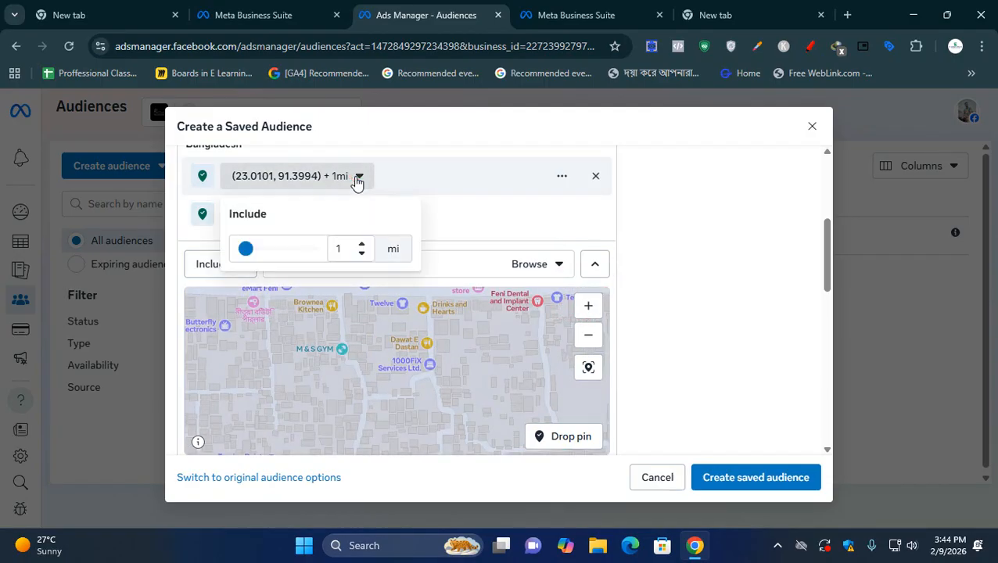
- Set the radius around the dropped Feni pin to 19 miles
left_click_drag(244, 251, 269, 254)
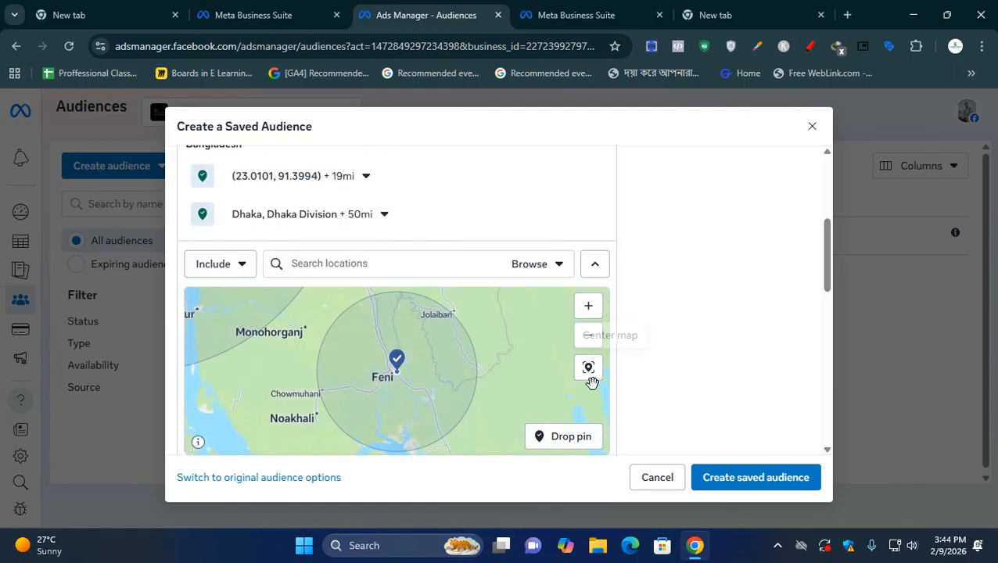
- Examine the places around the Feni pin and the extent of its coverage circle on the map
left_click(588, 309)
left_click(588, 312)
left_click(589, 312)
left_click(588, 311)
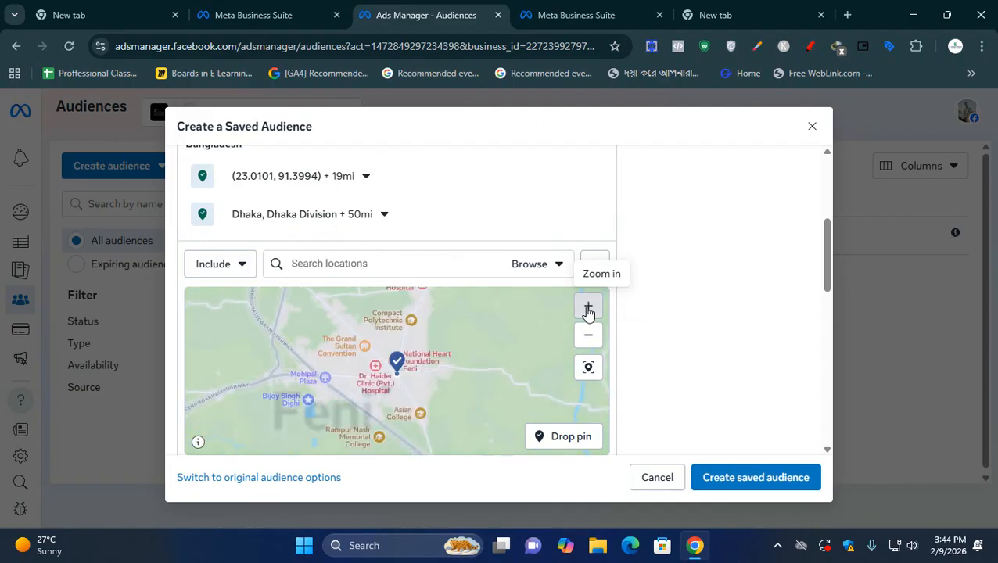
left_click(588, 312)
left_click(588, 337)
left_click(588, 337)
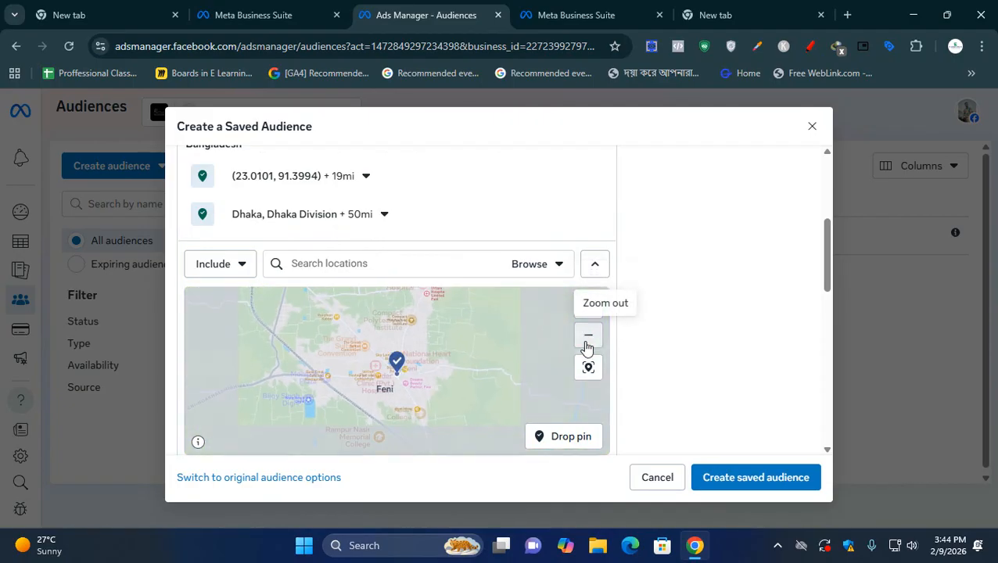
left_click_drag(408, 385, 466, 368)
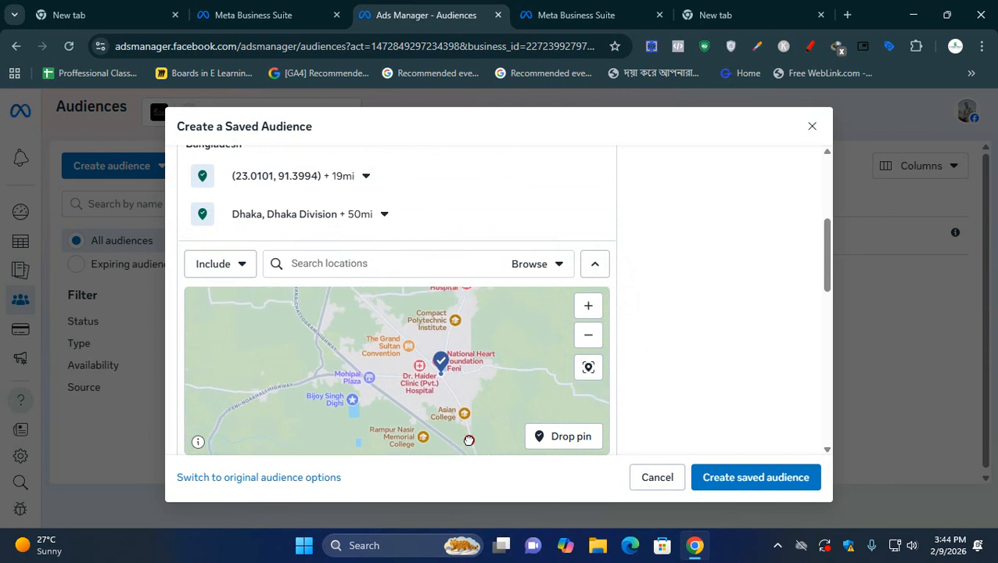
mouse_move(298, 345)
left_mouse_down()
mouse_move(295, 414)
mouse_move(304, 355)
left_mouse_up()
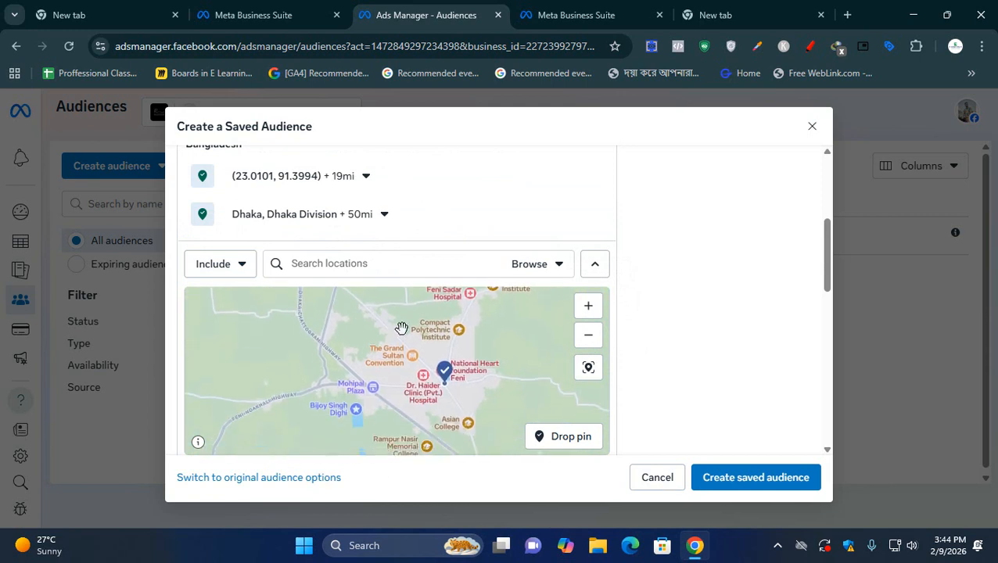
left_click(598, 341)
left_click(598, 343)
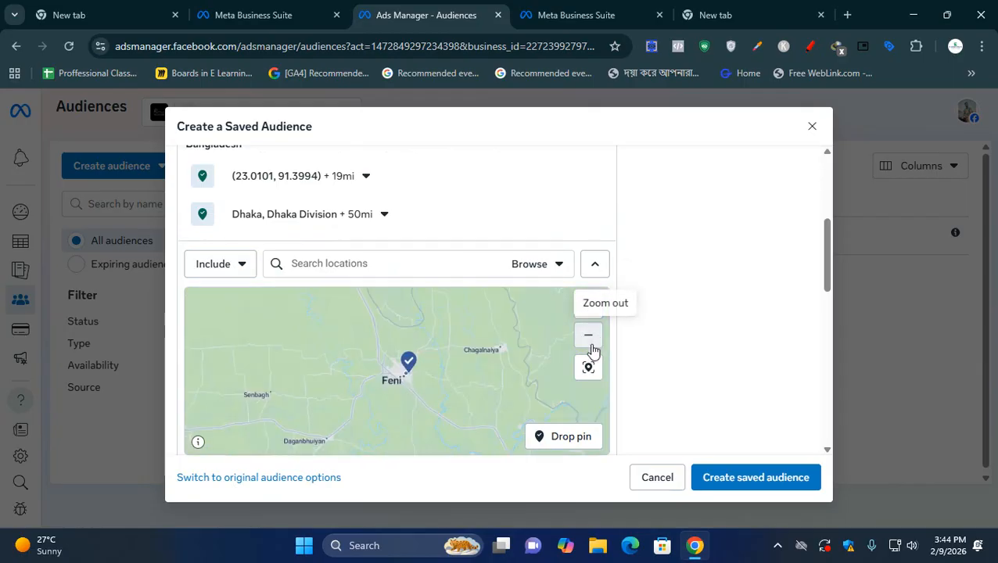
left_click(598, 343)
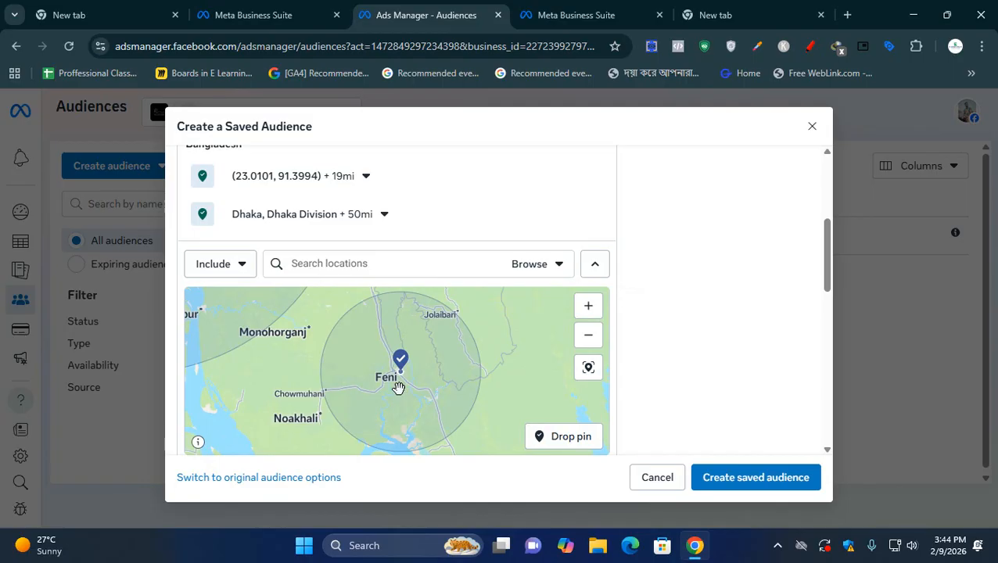
- Drop an exclusion pin on the map near Feni Polytechnic Institute, at about 23.0314, 91.4133
left_click(234, 265)
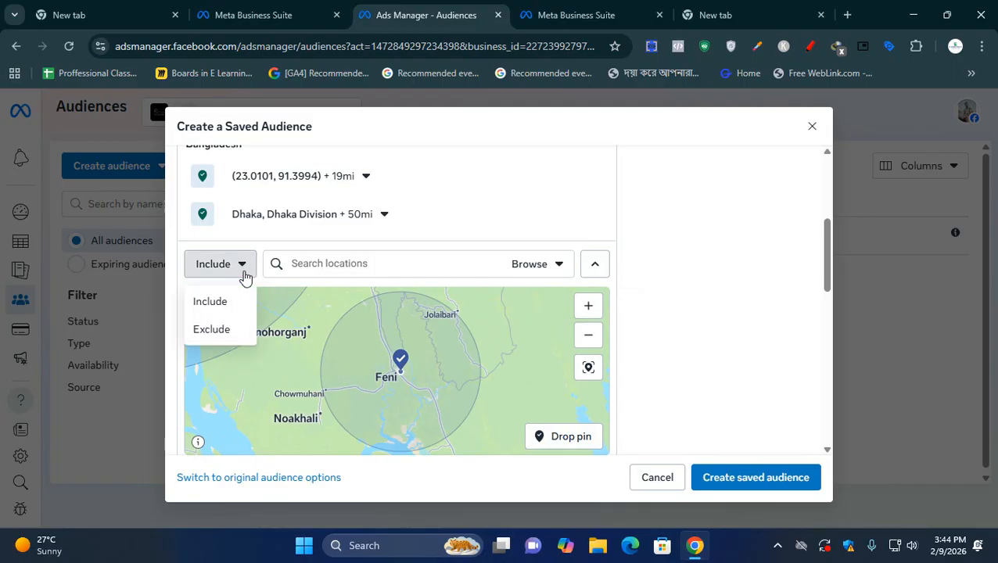
left_click(219, 330)
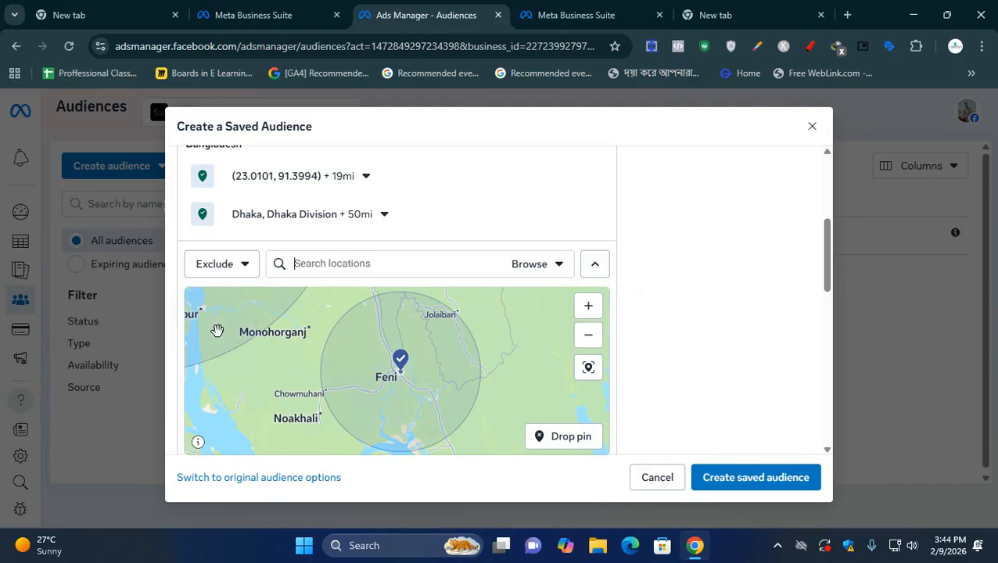
left_click(567, 444)
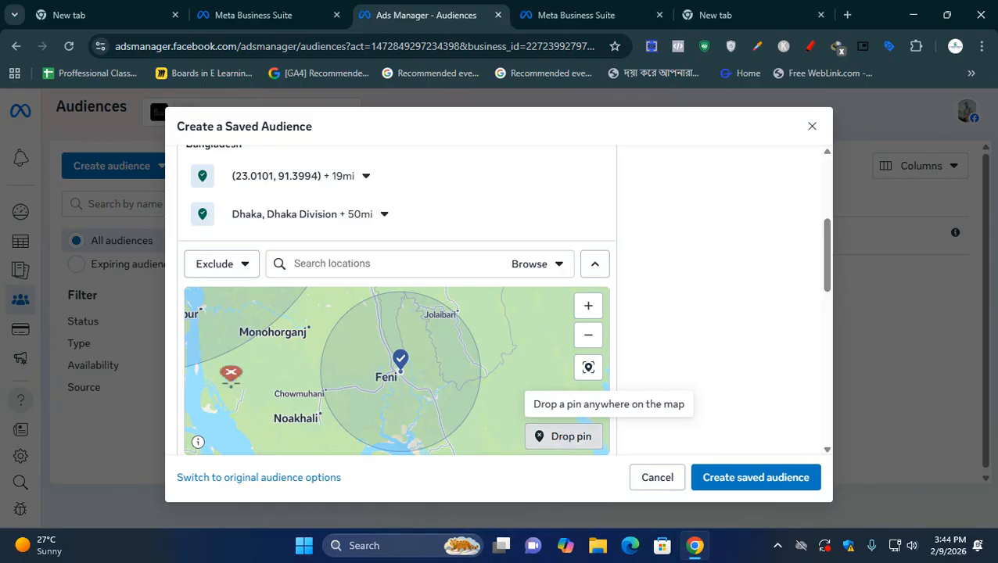
scroll(389, 384, "up", 5)
scroll(389, 378, "up", 5)
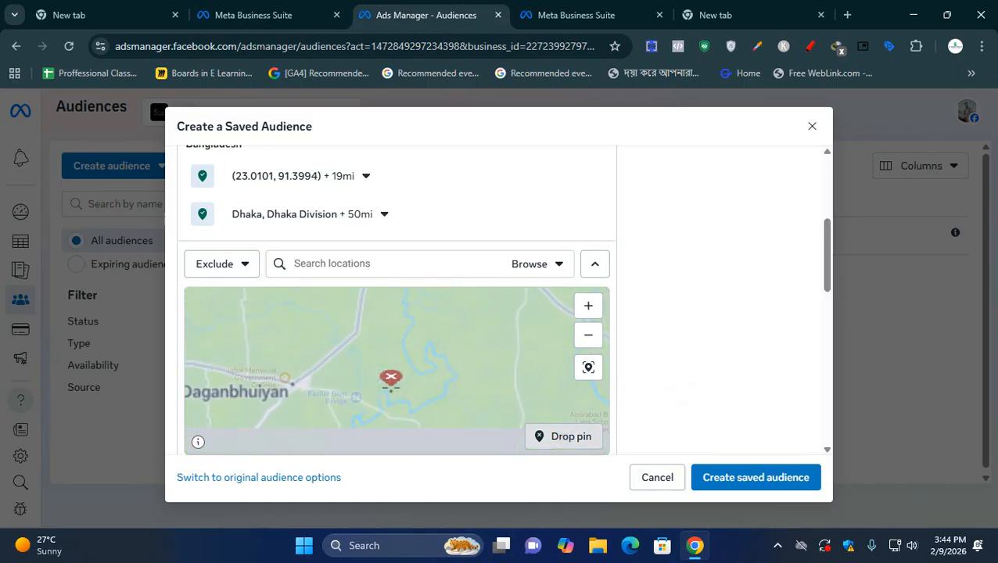
scroll(394, 450, "down", 6)
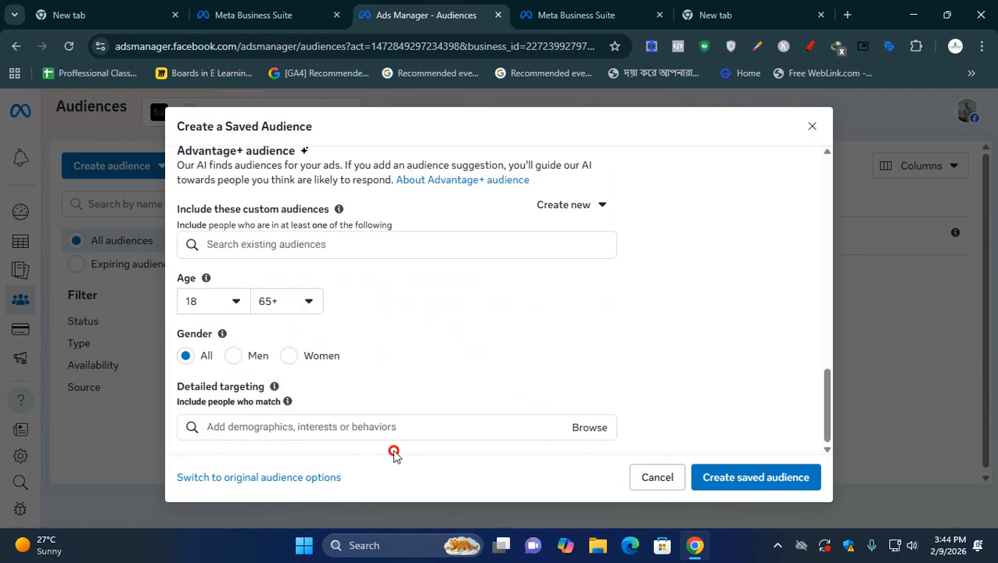
scroll(402, 407, "up", 5)
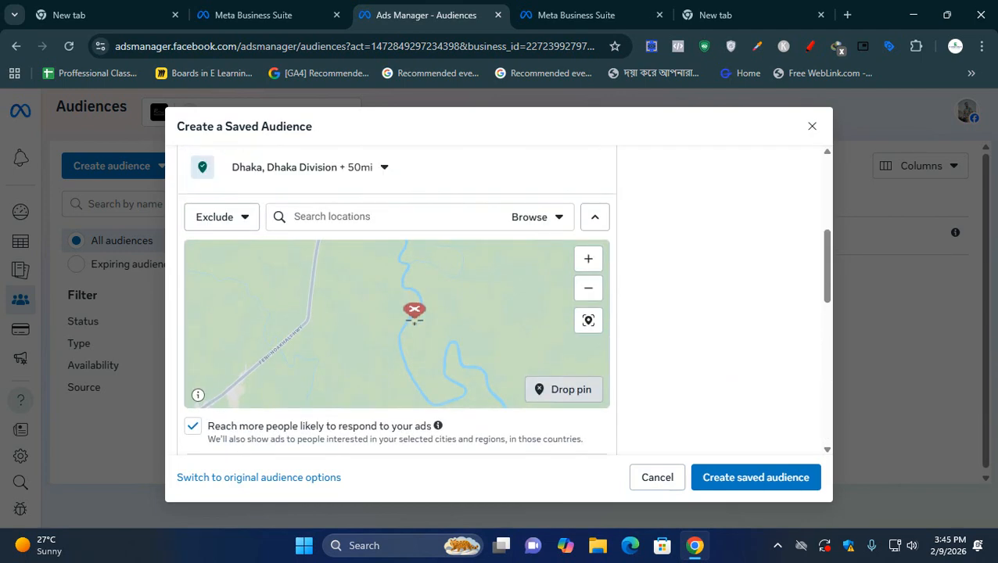
left_click(417, 313)
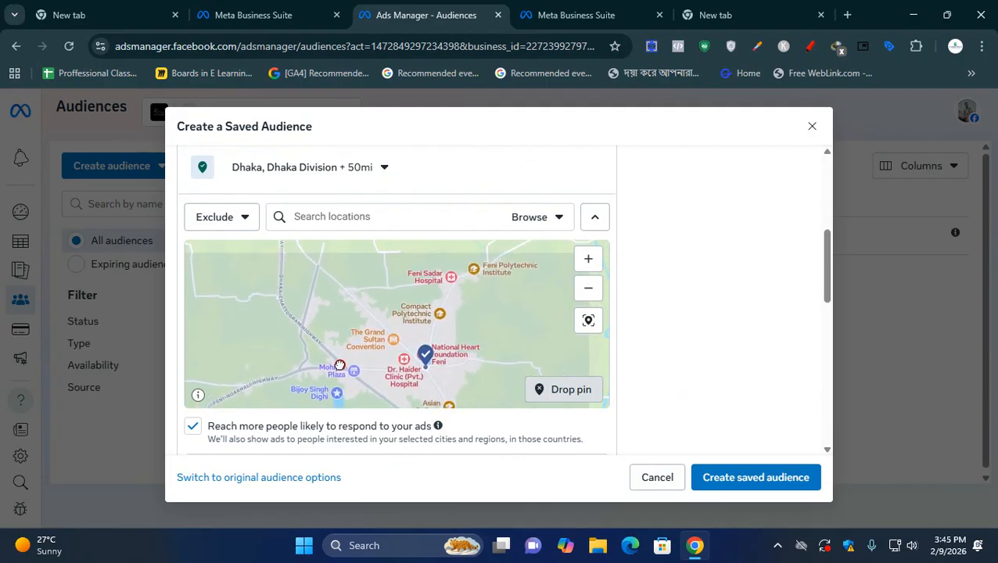
left_click_drag(339, 366, 332, 380)
left_click_drag(457, 334, 410, 367)
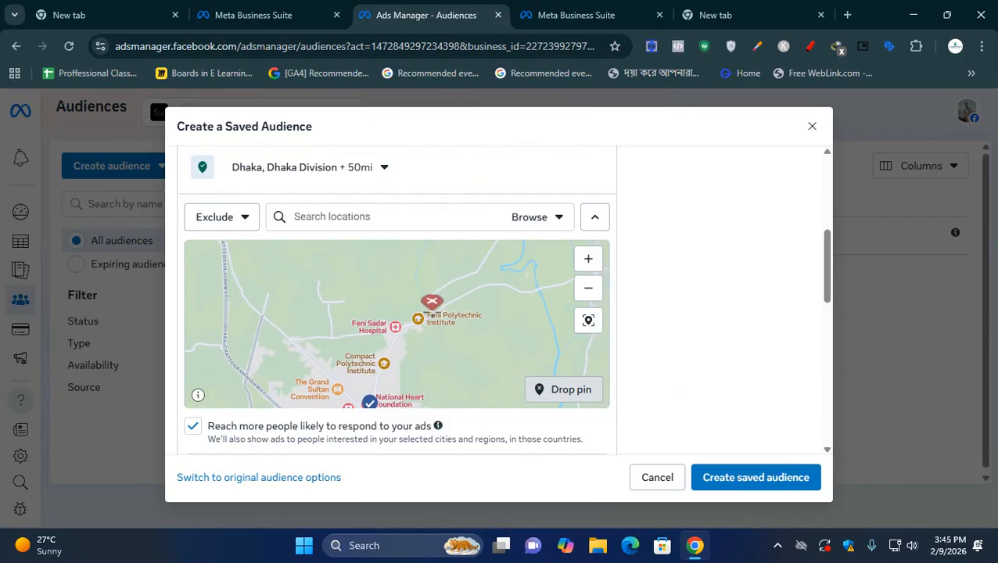
left_click(432, 305)
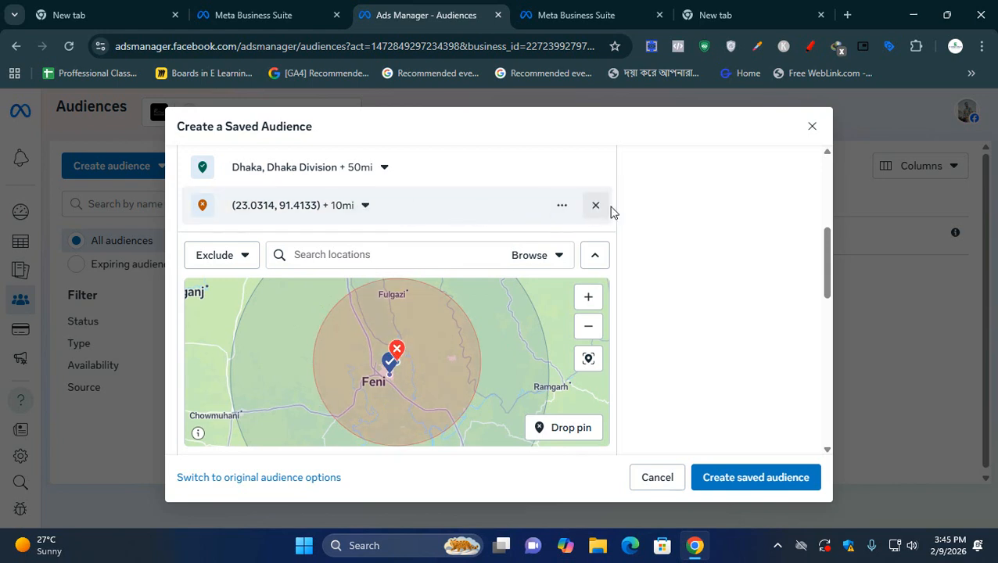
- Remove the exclusion pin near Feni Polytechnic Institute and switch the location mode back to Include
left_click(596, 206)
left_click(588, 288)
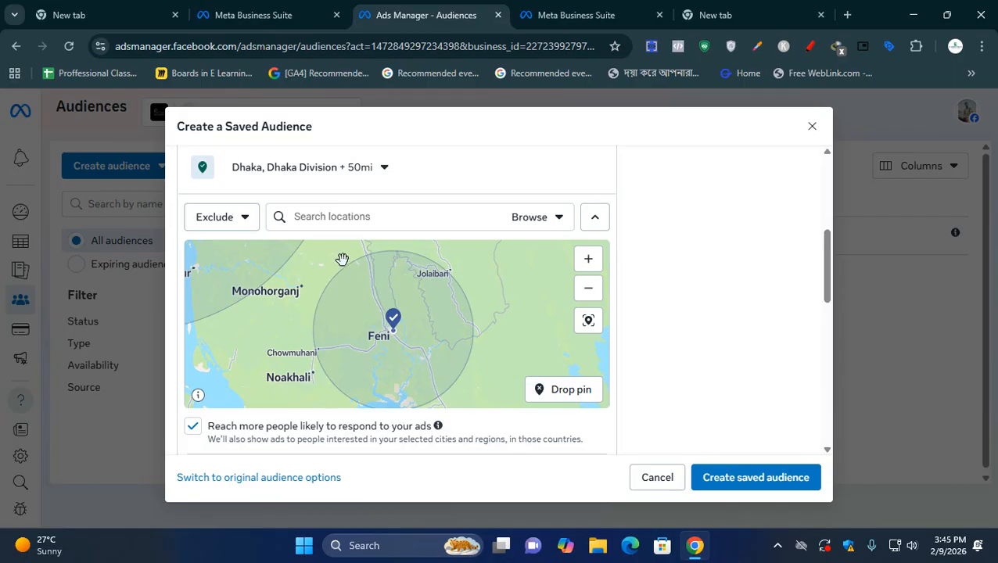
left_click(223, 220)
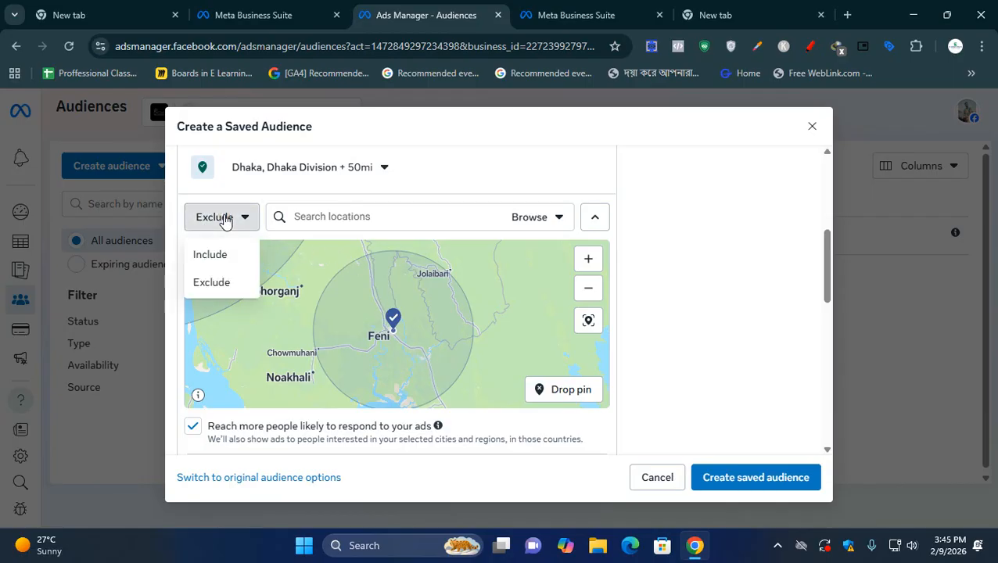
left_click(205, 254)
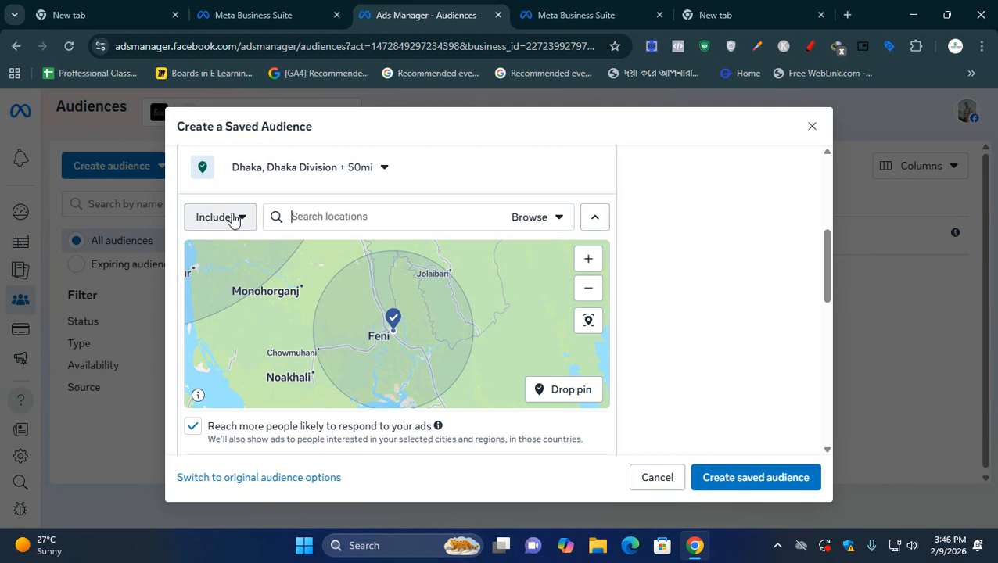
- Switch the location mode to Exclude and drop a pin at Feni Polytechnic Institute, at about 23.0317, 91.4109
left_click(233, 220)
left_click(217, 281)
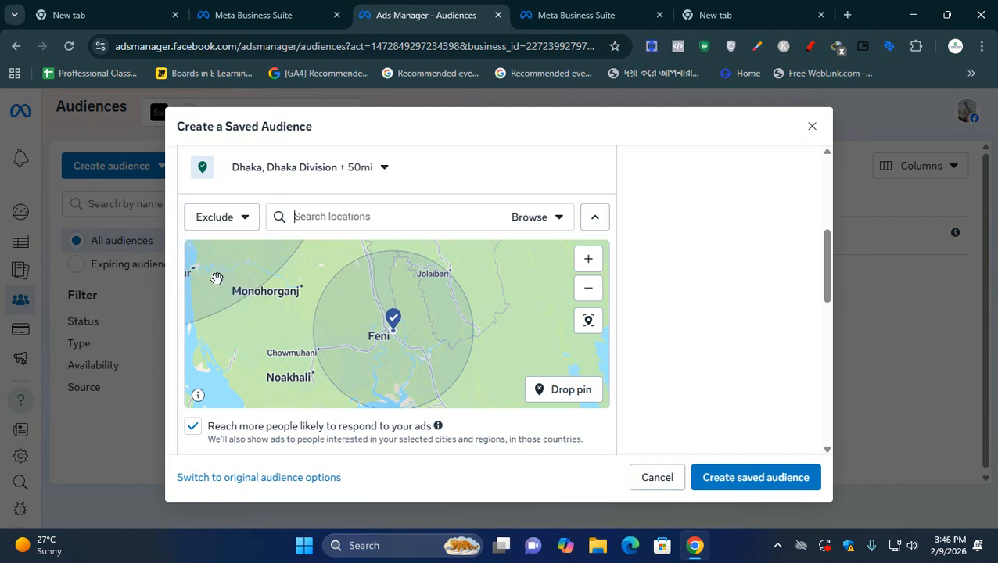
left_click(565, 396)
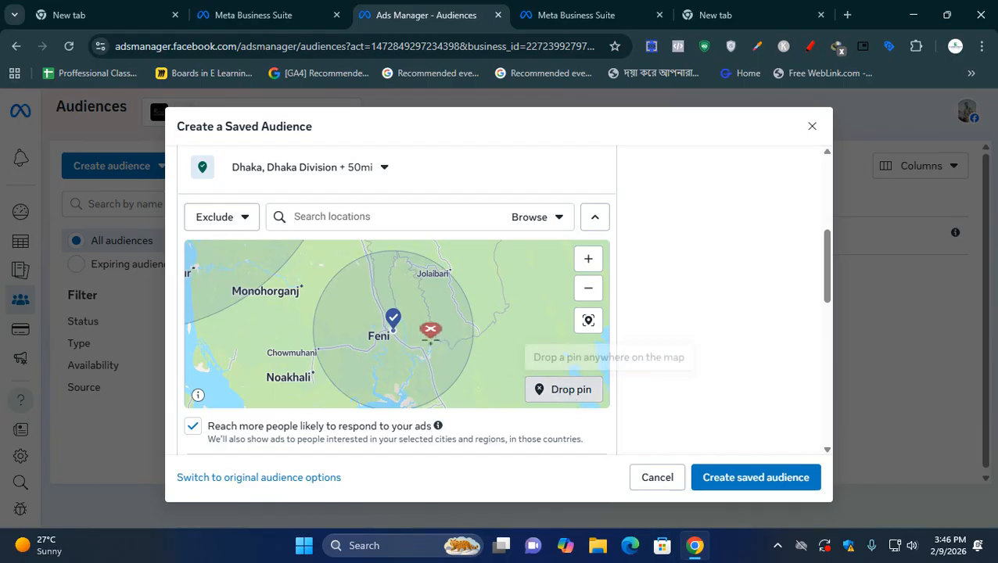
left_click(587, 263)
left_click(587, 262)
left_click(587, 263)
mouse_move(439, 360)
left_mouse_down()
mouse_move(466, 296)
mouse_move(507, 414)
left_mouse_up()
left_click(588, 259)
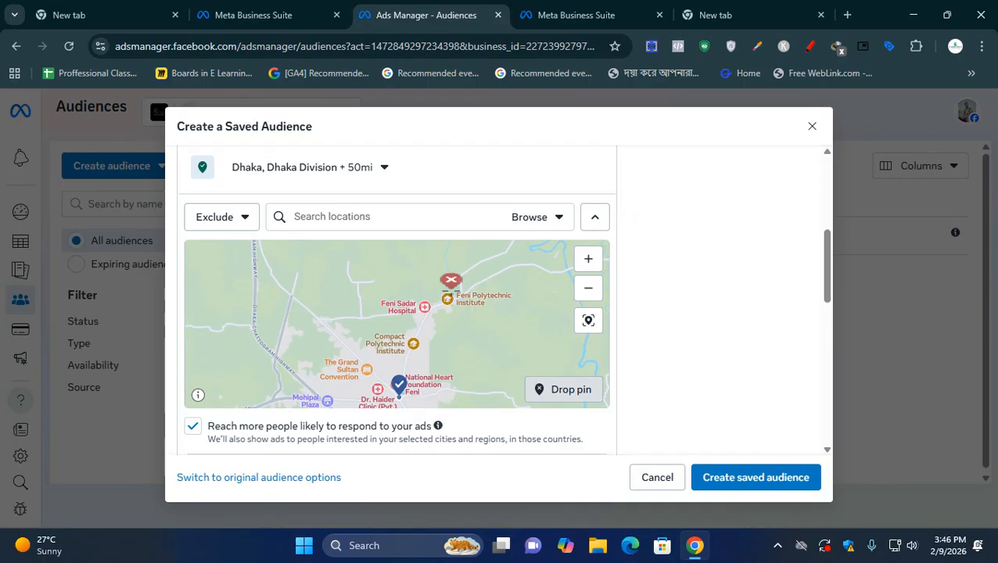
left_click(450, 283)
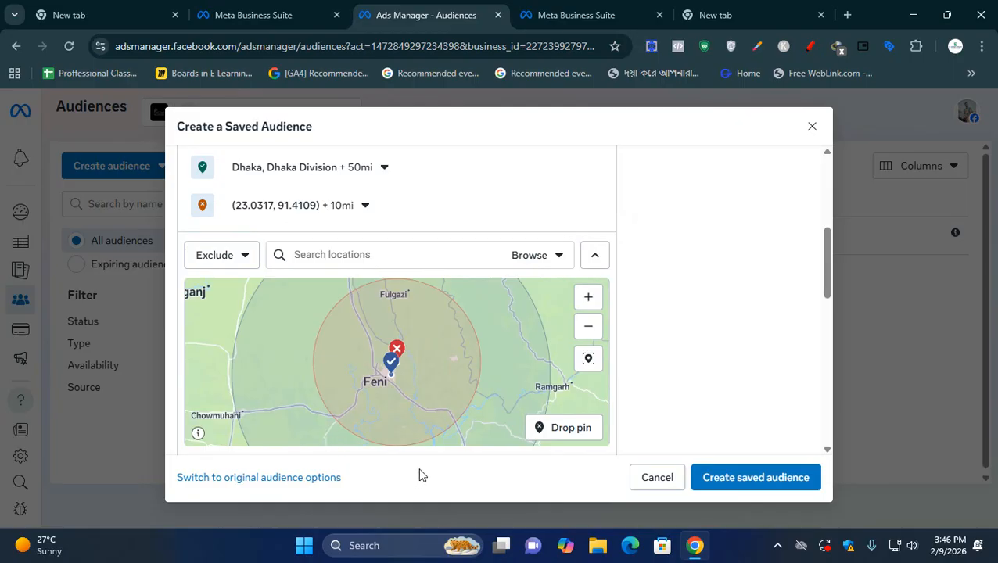
- Set the radius of the excluded pin at Feni Polytechnic Institute to 1 mile and view the area on the map
left_click(365, 206)
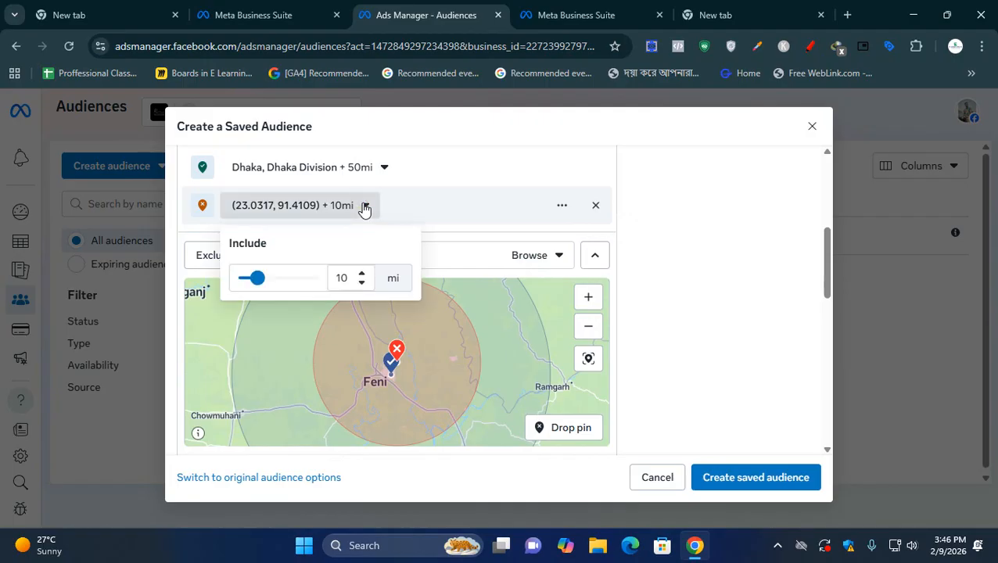
left_click_drag(253, 280, 237, 280)
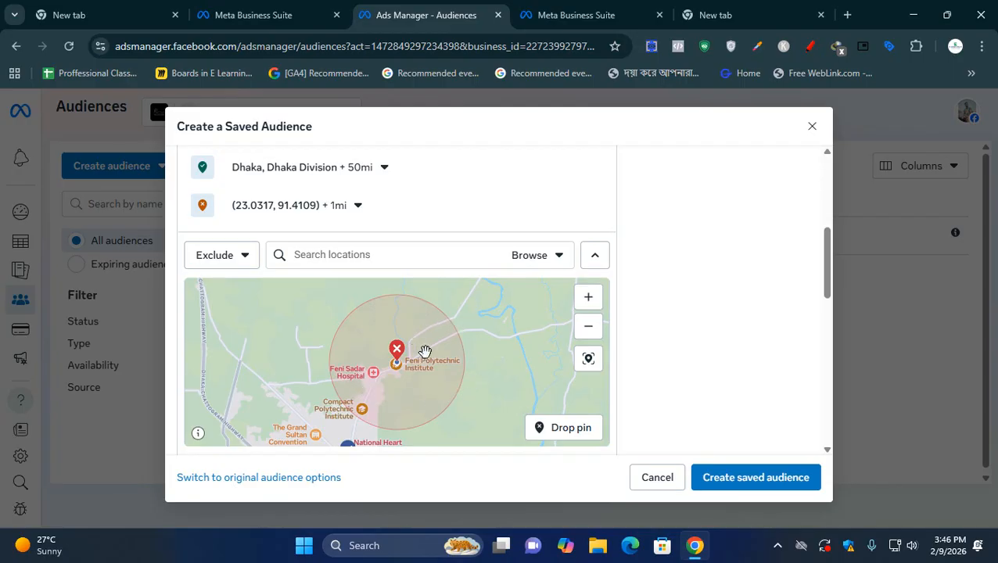
left_click(583, 330)
left_click(583, 330)
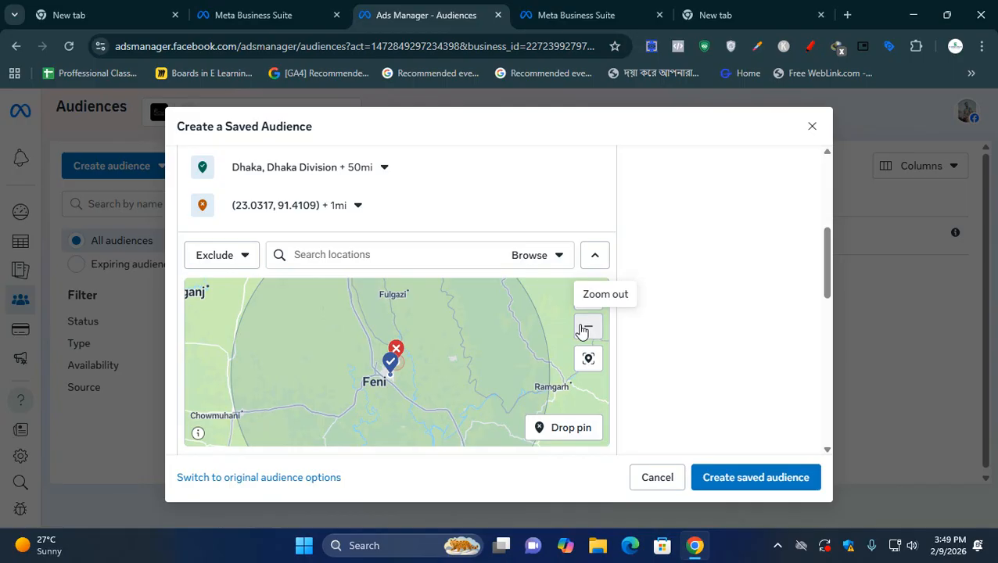
scroll(315, 383, "down", 3)
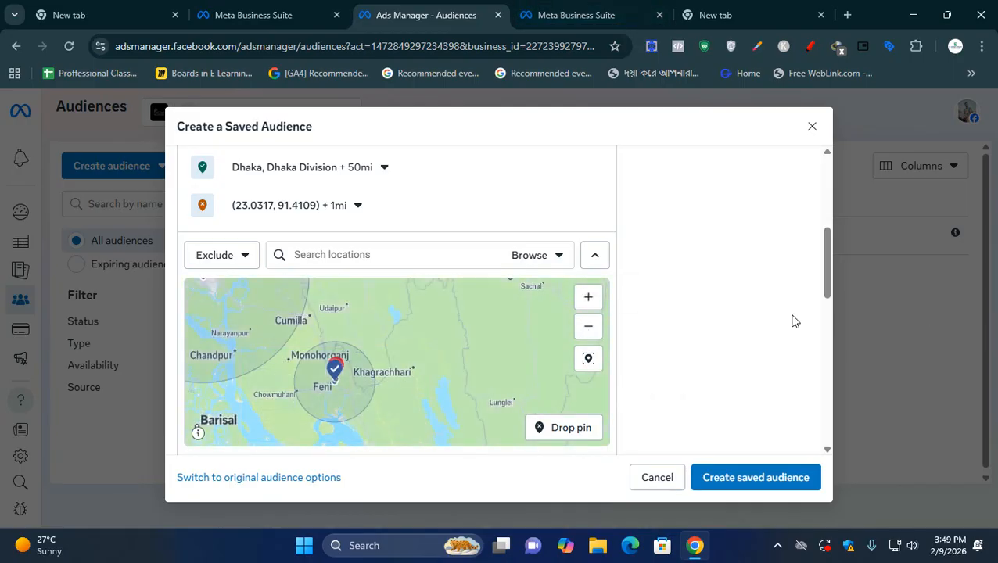
- Check the custom audiences available for exclusion and set the audience's minimum age to 18
scroll(792, 321, "down", 1)
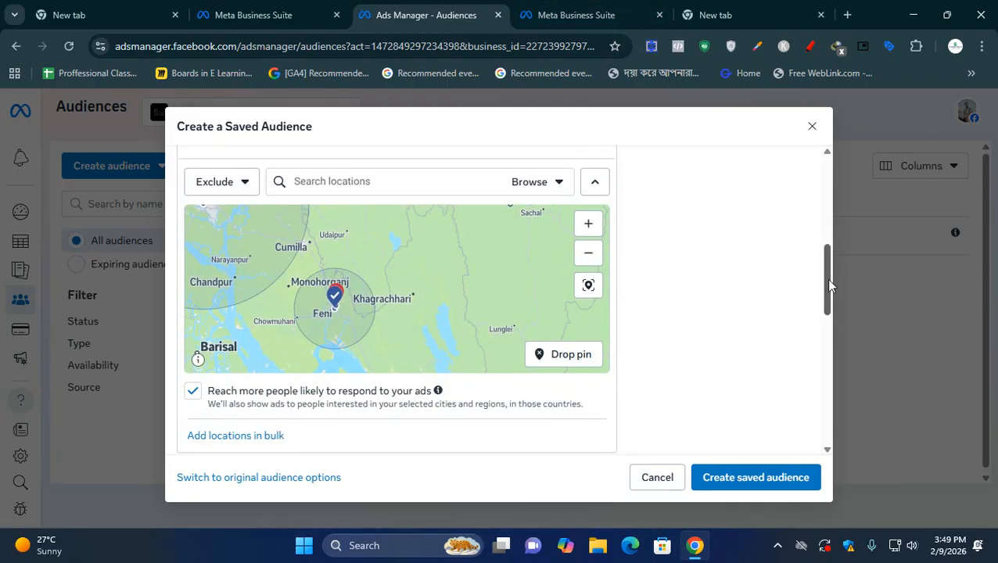
left_click_drag(826, 278, 828, 340)
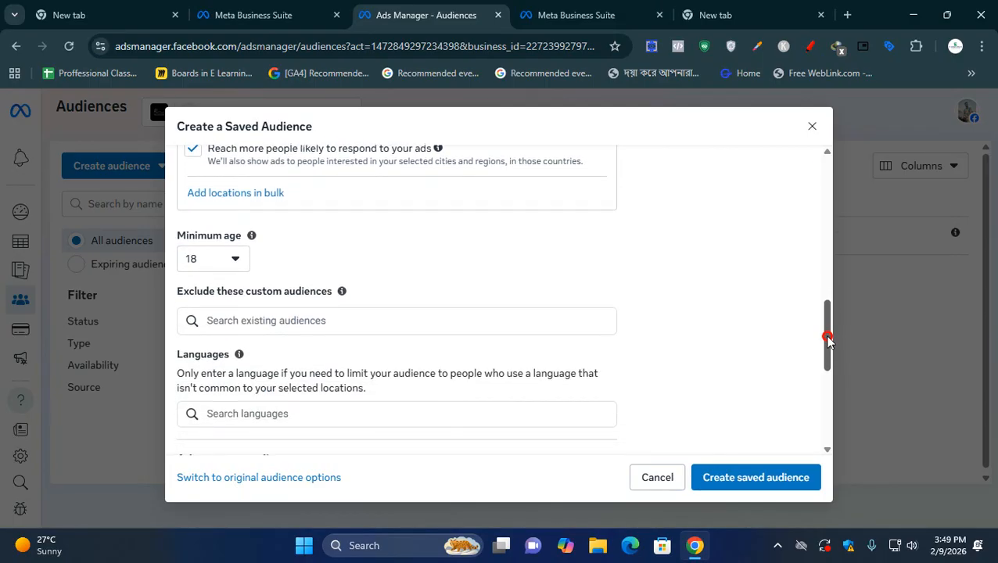
left_click(218, 266)
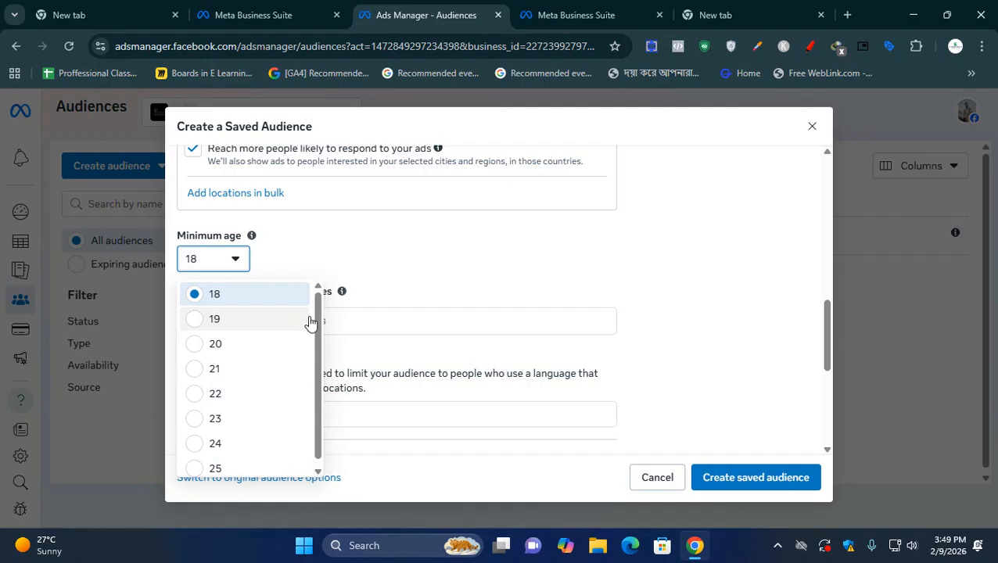
mouse_move(317, 319)
left_mouse_down()
mouse_move(314, 389)
mouse_move(319, 312)
left_mouse_up()
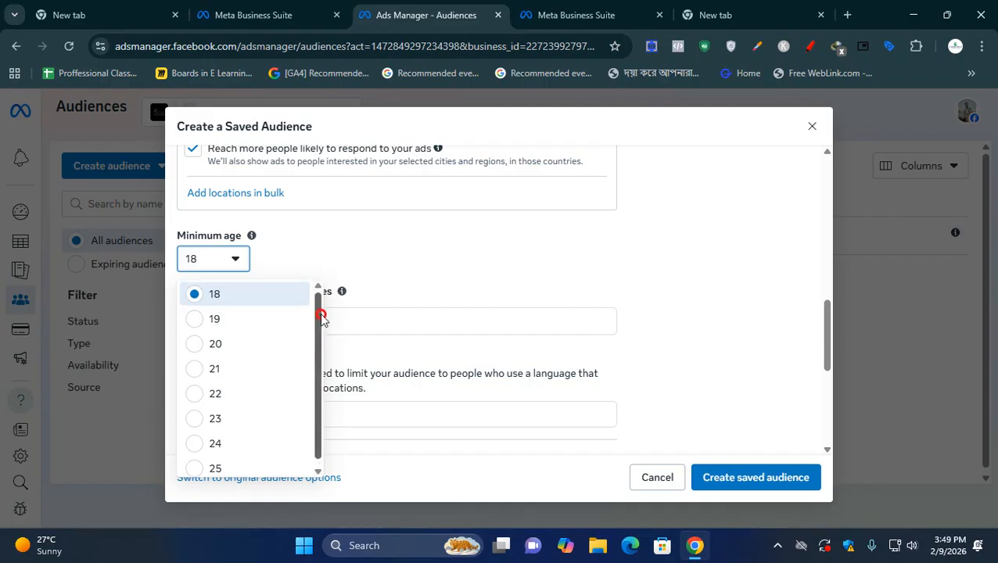
mouse_move(321, 317)
left_mouse_down()
mouse_move(323, 350)
mouse_move(325, 317)
left_mouse_up()
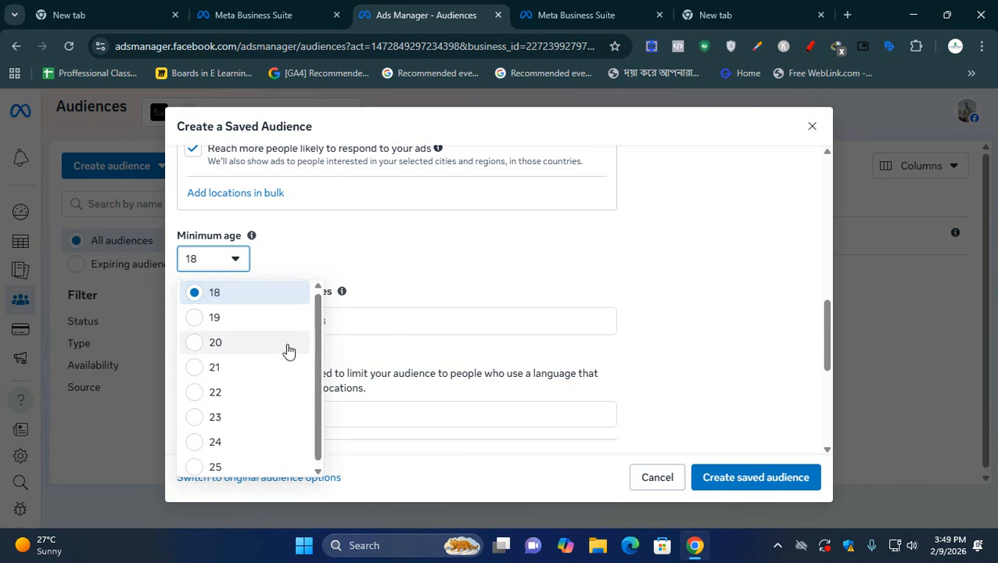
left_click(321, 324)
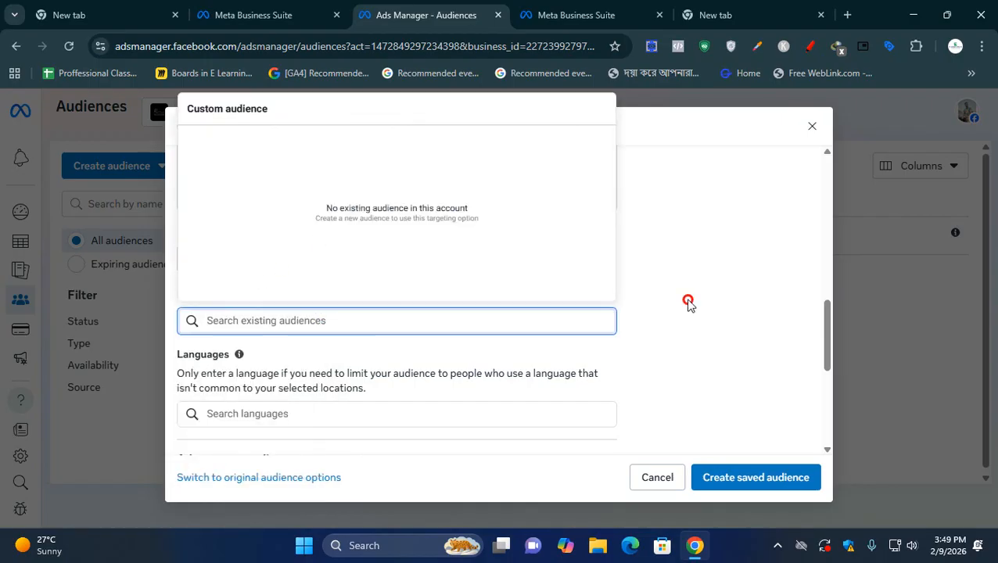
left_click(475, 414)
left_click(235, 259)
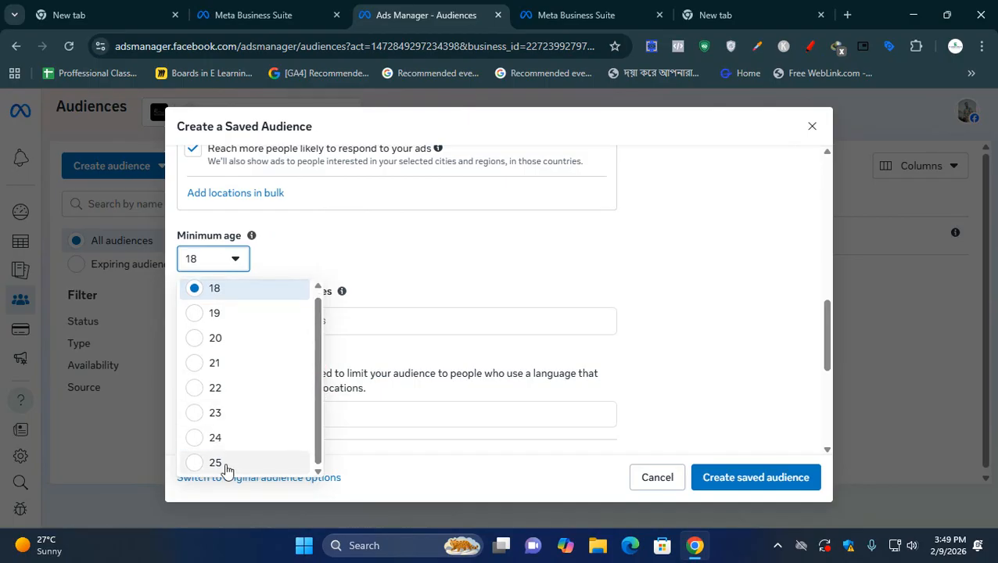
left_click(244, 295)
scroll(367, 413, "down", 1)
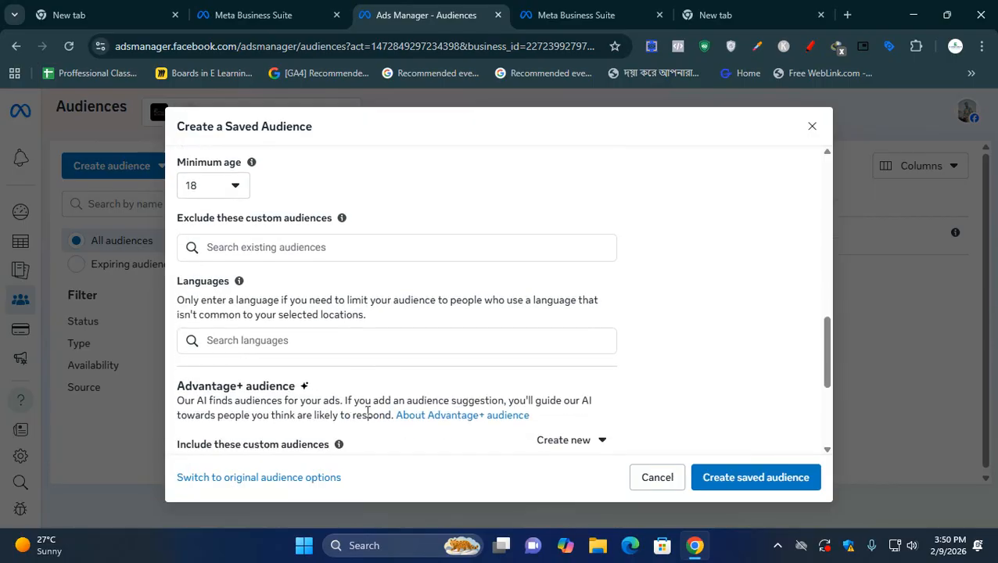
- Check the custom audiences available for exclusion again and add English (All) to the audience's languages
left_click(264, 244)
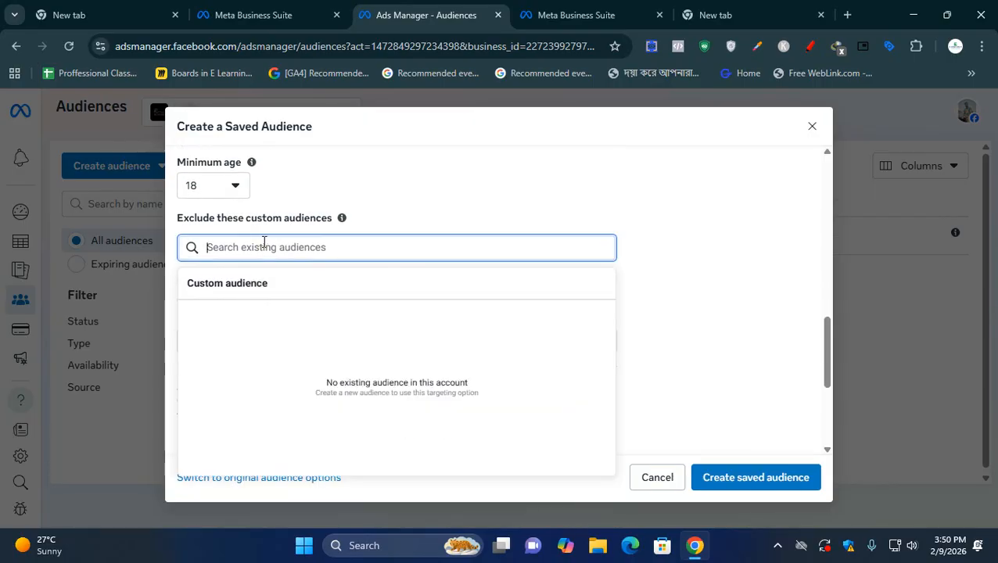
left_click(424, 227)
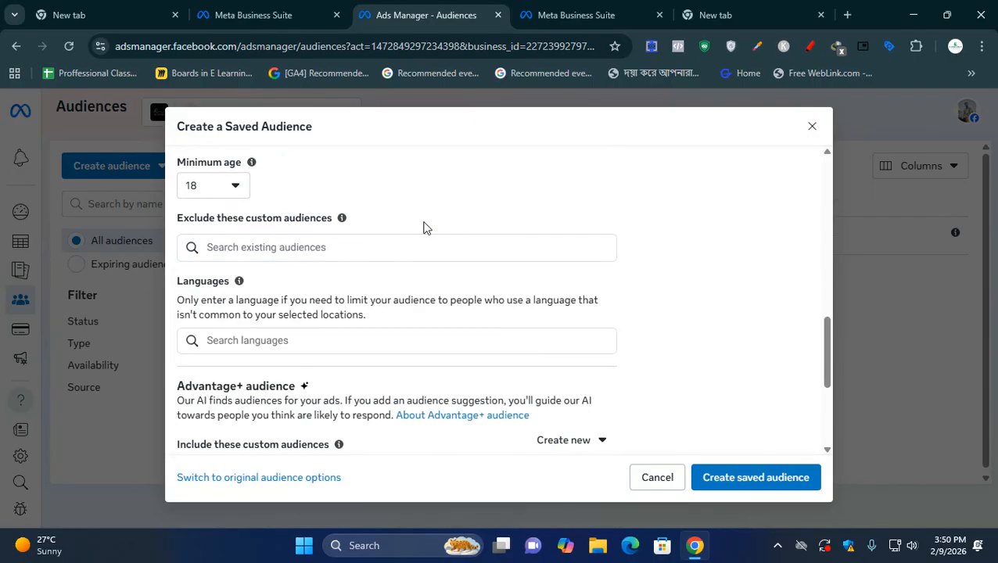
scroll(335, 317, "down", 1)
left_click(320, 268)
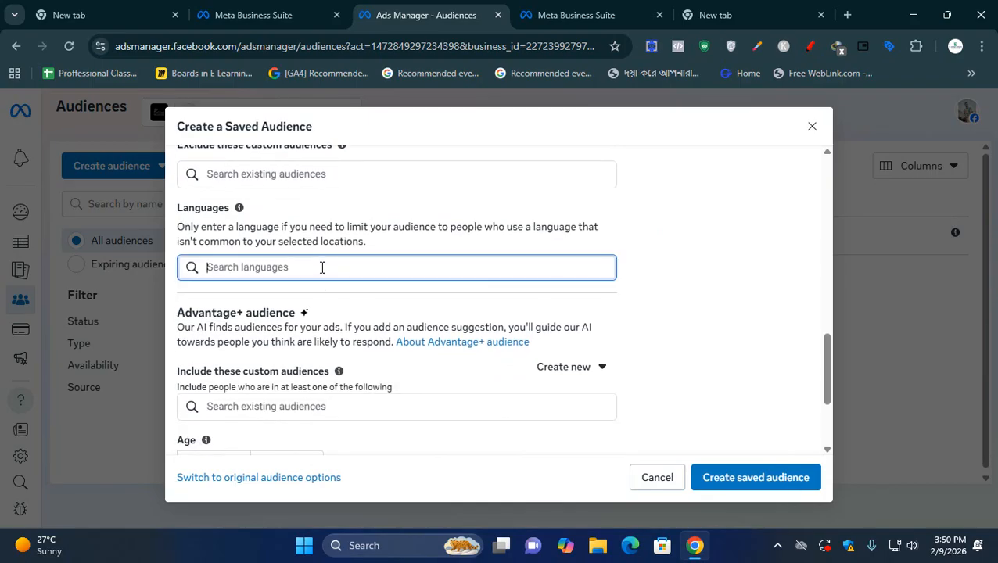
scroll(323, 267, "up", 1)
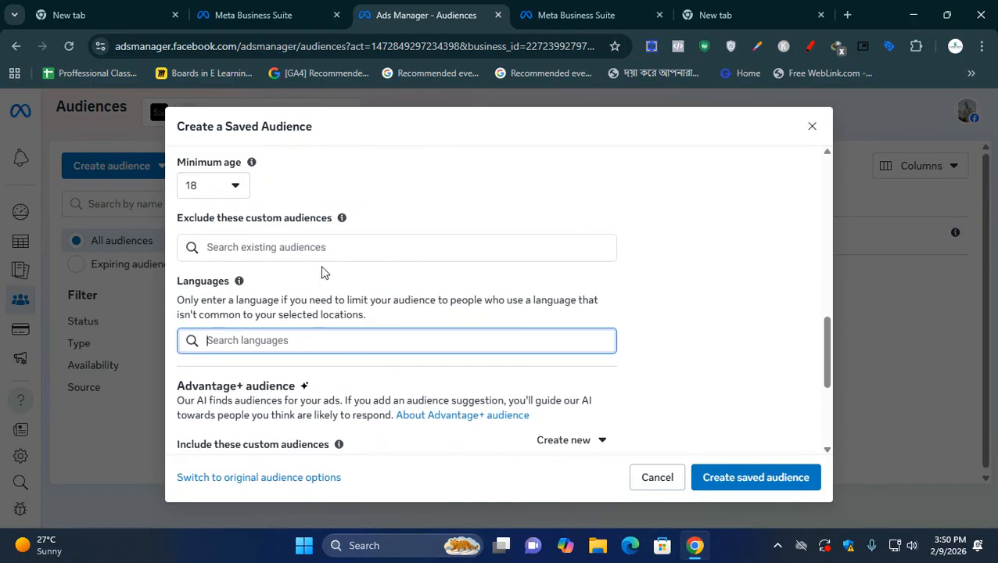
scroll(324, 272, "down", 3)
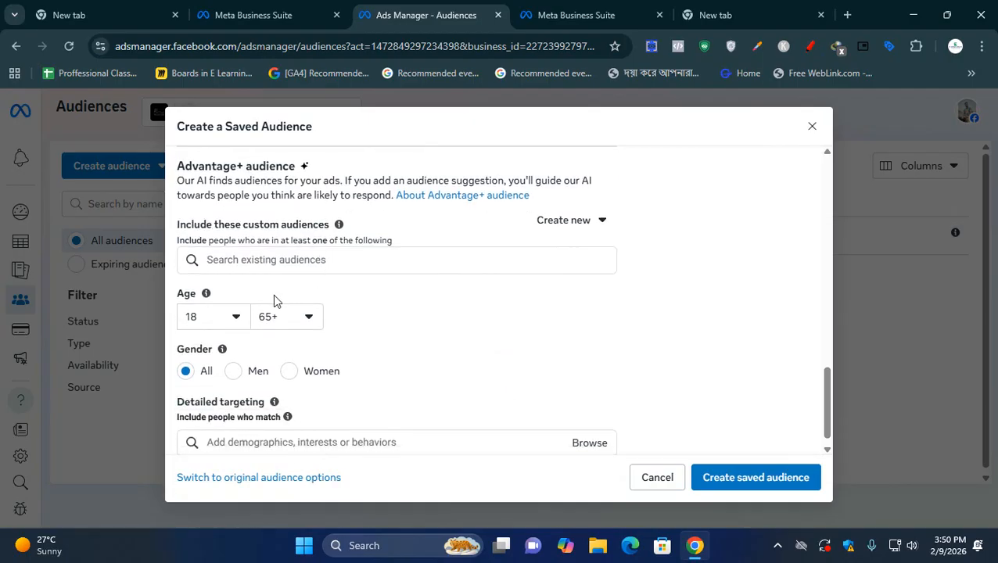
scroll(312, 315, "up", 4)
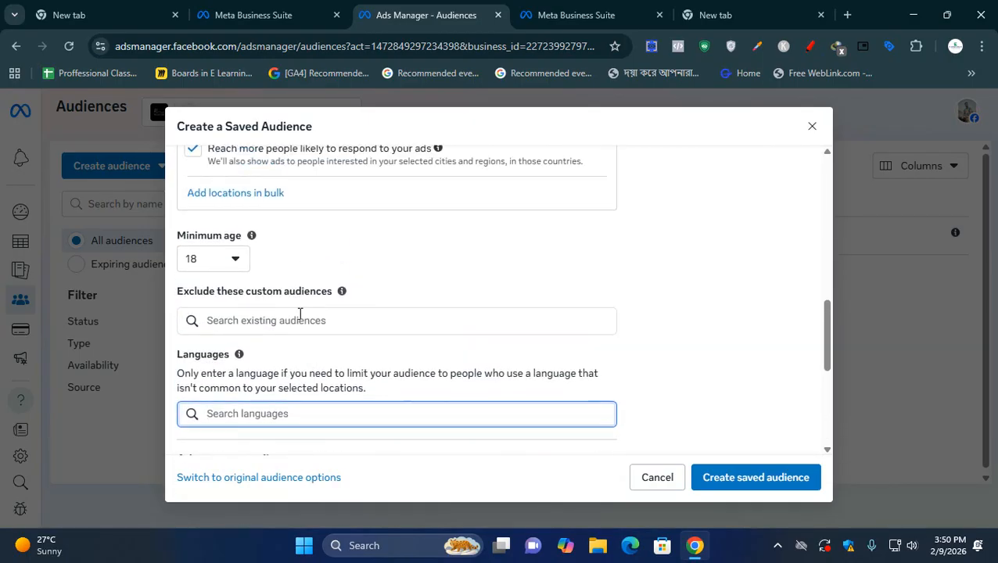
scroll(290, 385, "down", 1)
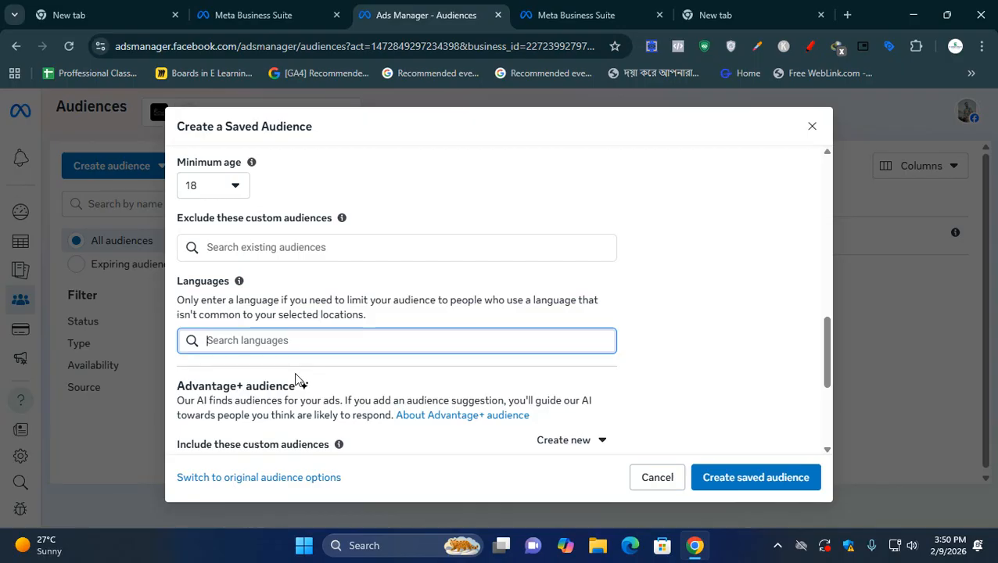
type("eng")
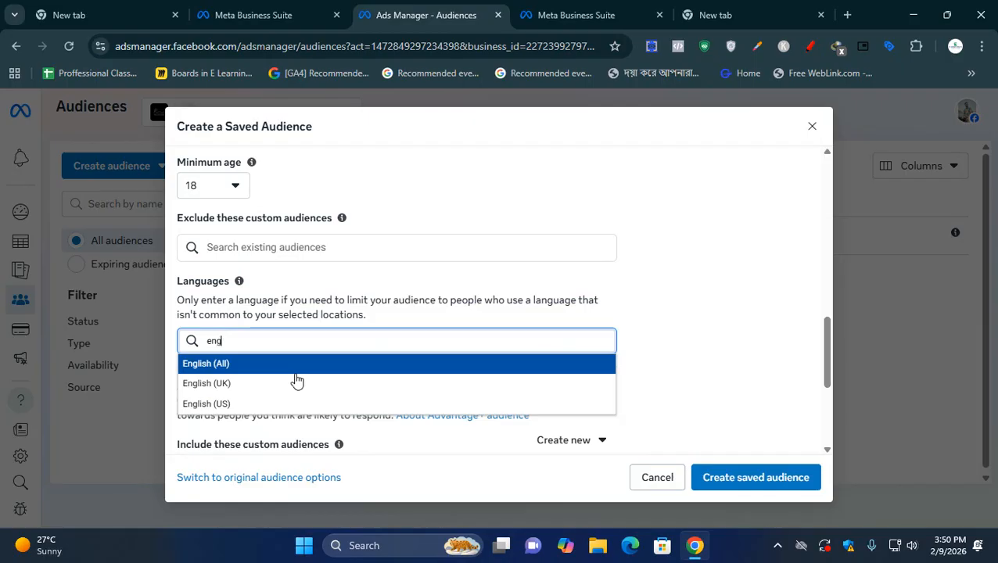
left_click(271, 369)
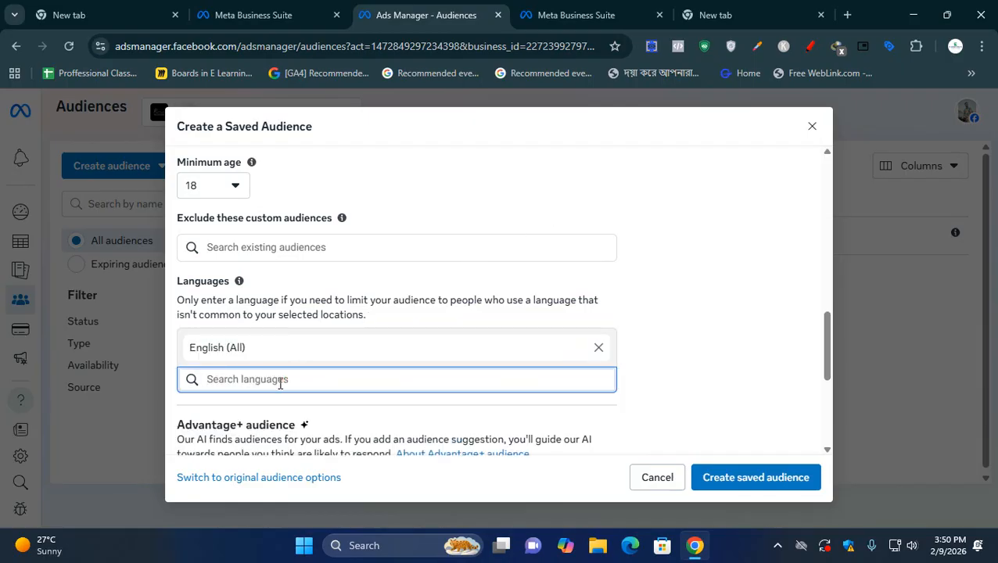
- Add Bengali, Hindi and Urdu to the saved audience's languages
type("be")
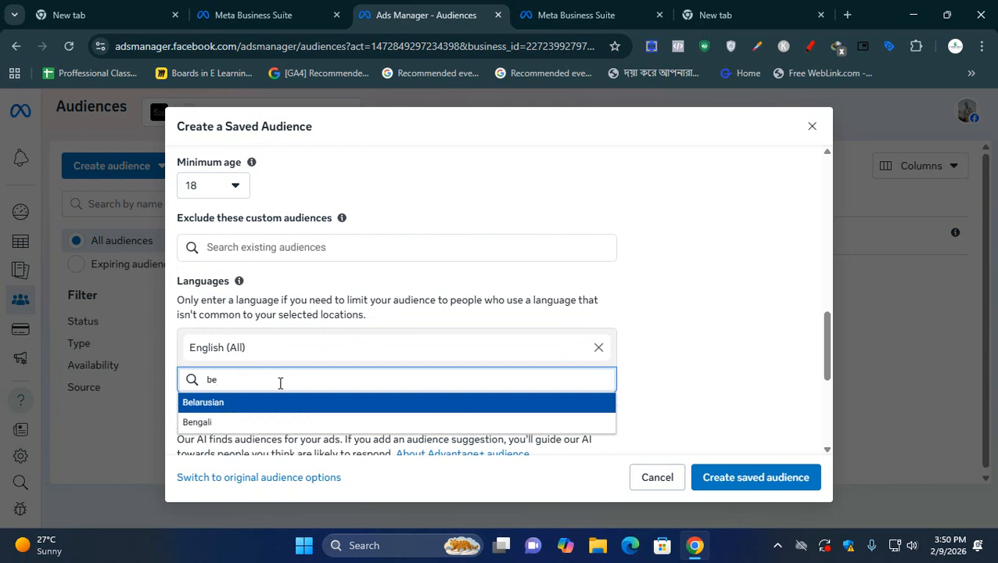
left_click(260, 422)
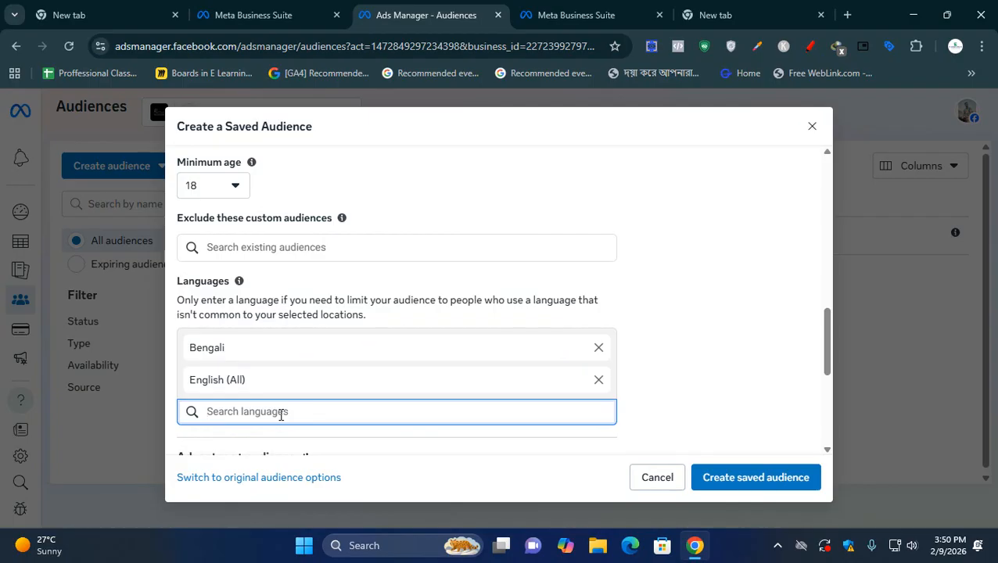
type("hi")
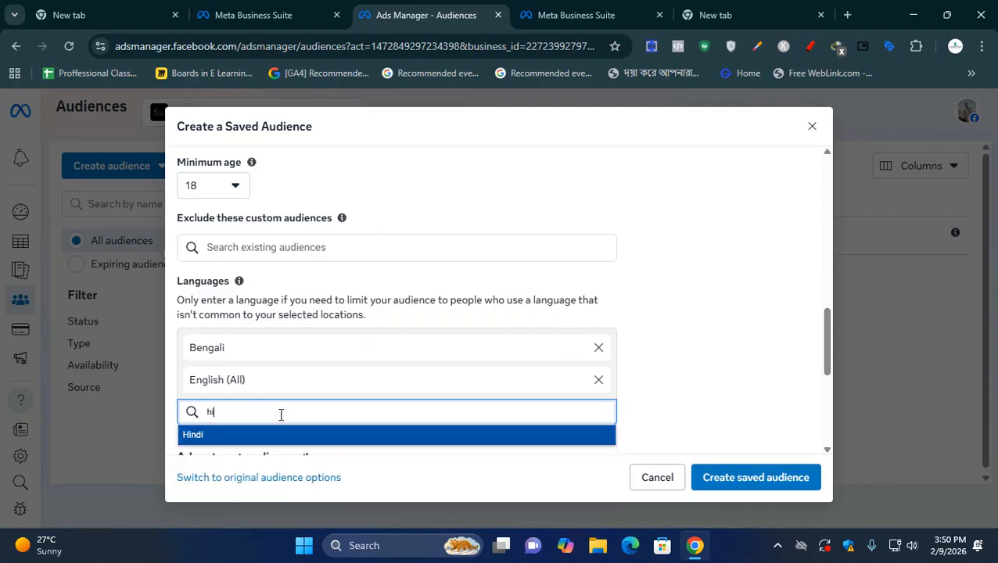
left_click(257, 439)
scroll(455, 428, "down", 1)
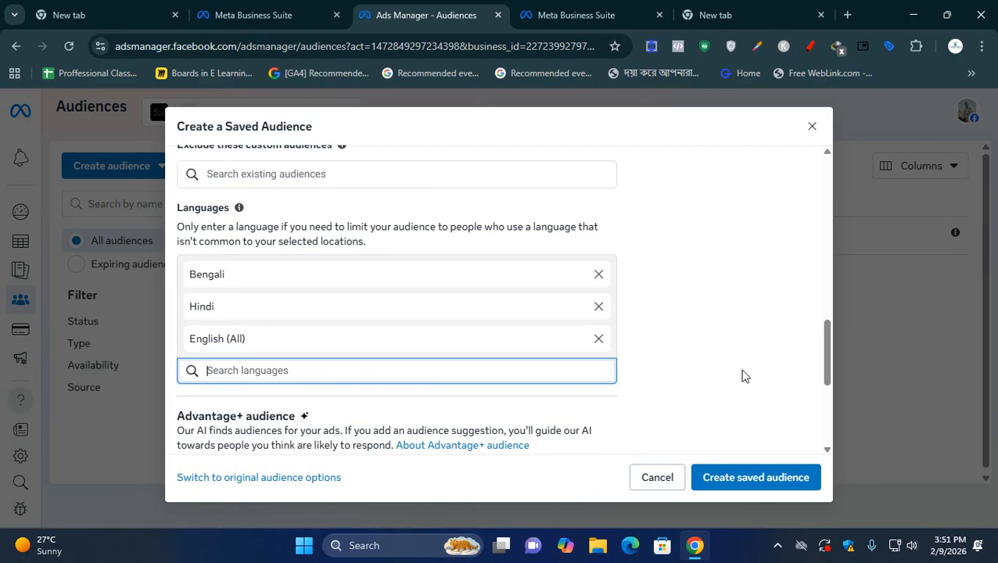
type("u")
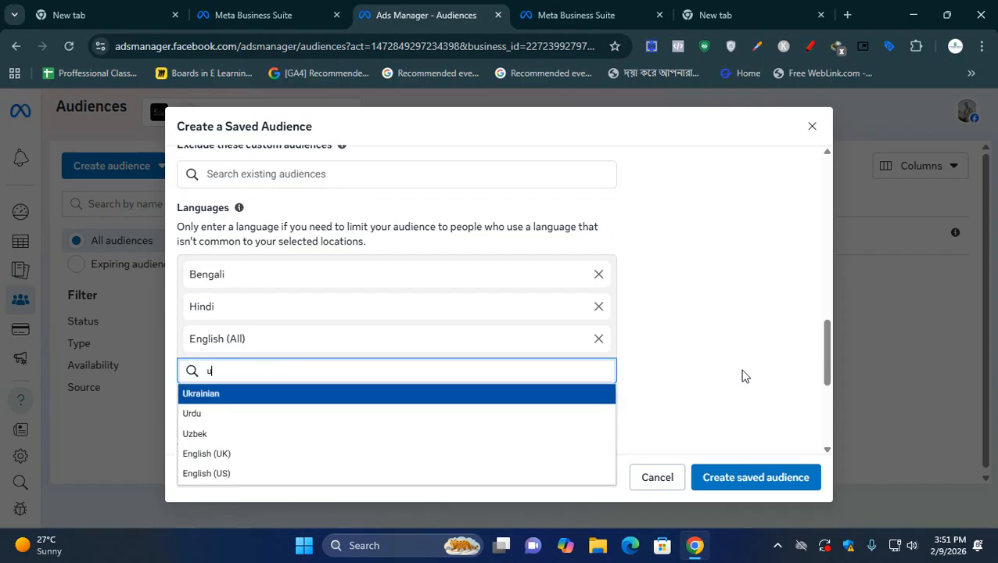
type("r")
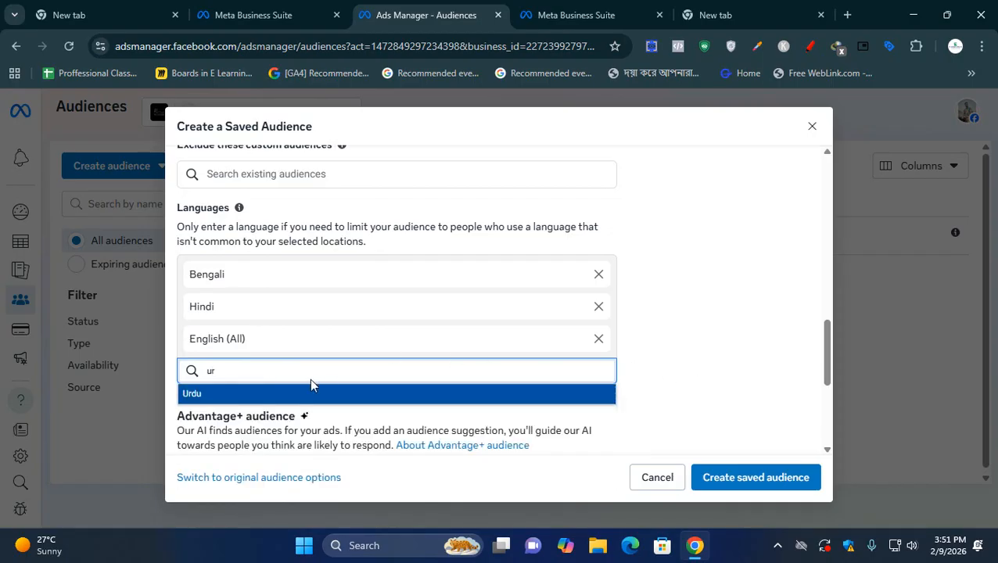
left_click(236, 395)
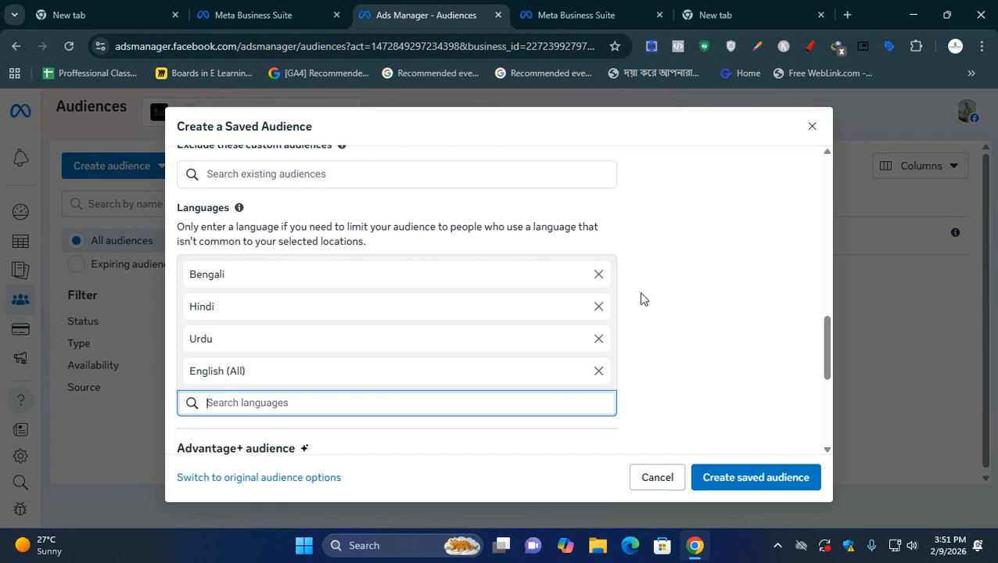
- Search the audience languages for "all", clear the search and review the selected languages
type("all")
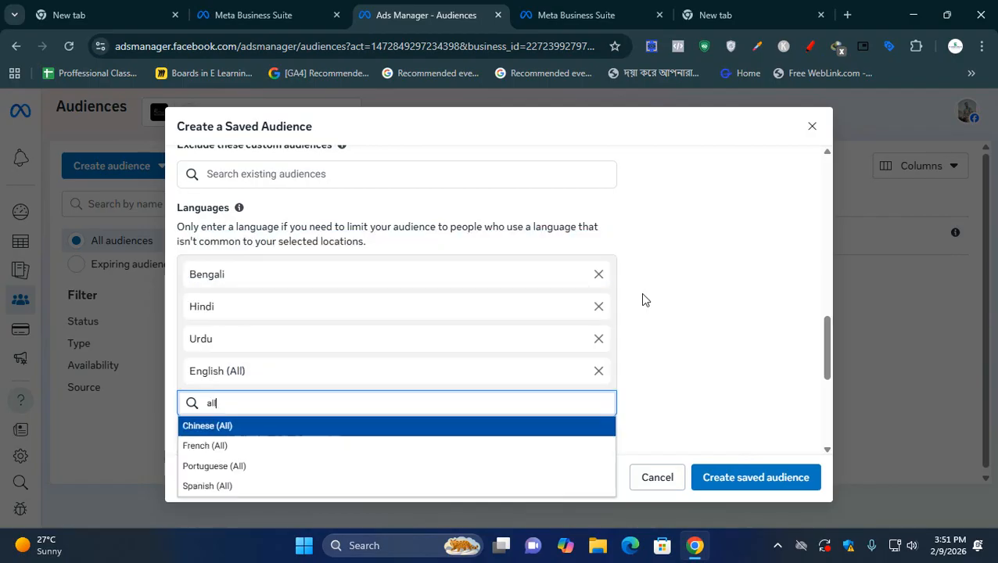
scroll(407, 441, "down", 2)
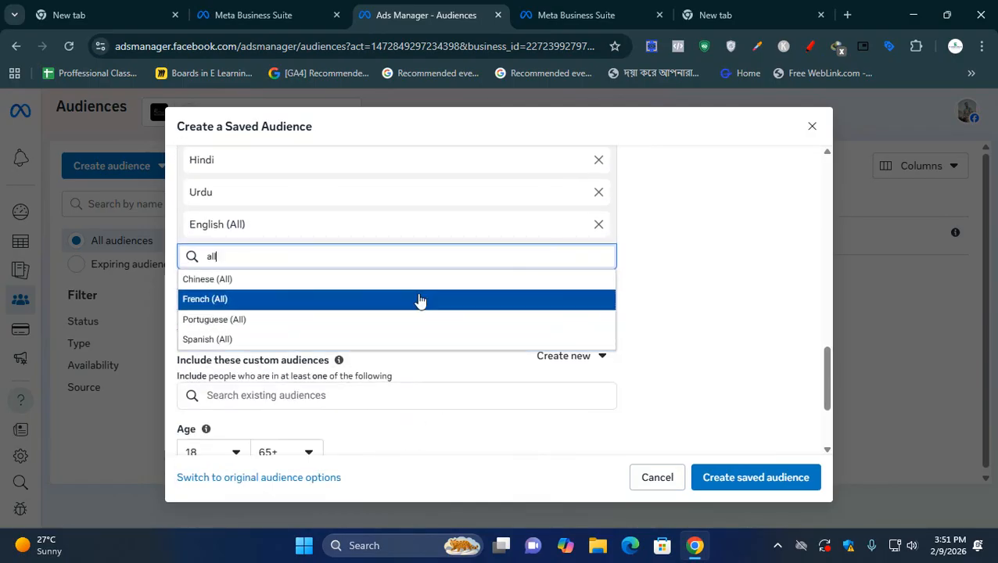
left_click(740, 307)
left_click(421, 260)
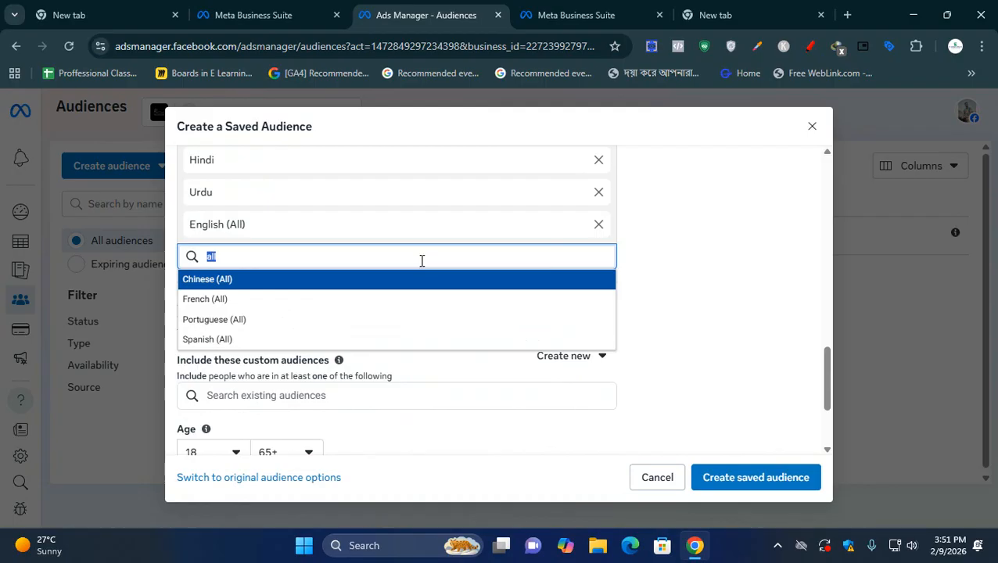
key("BackSpace")
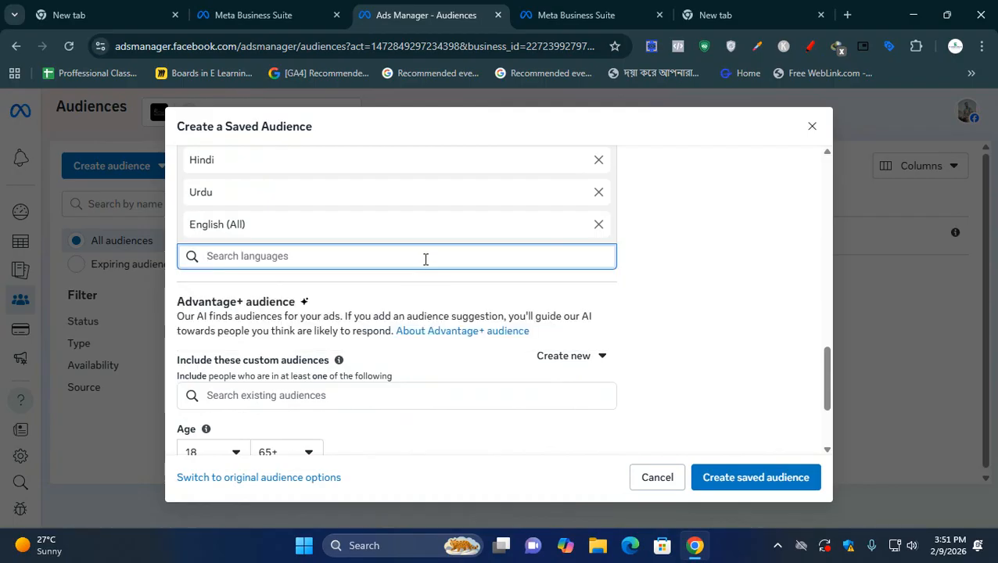
type("a")
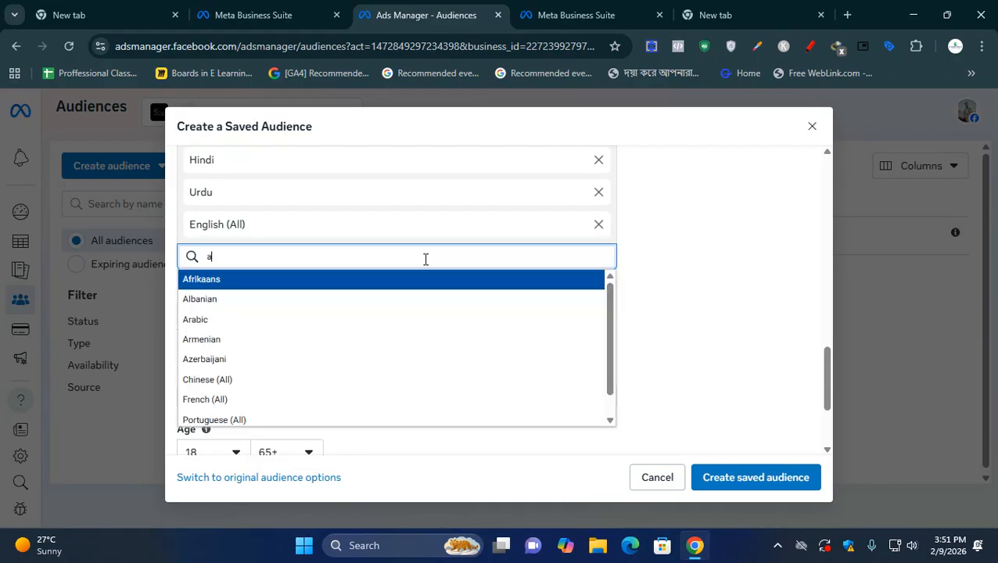
type("ll")
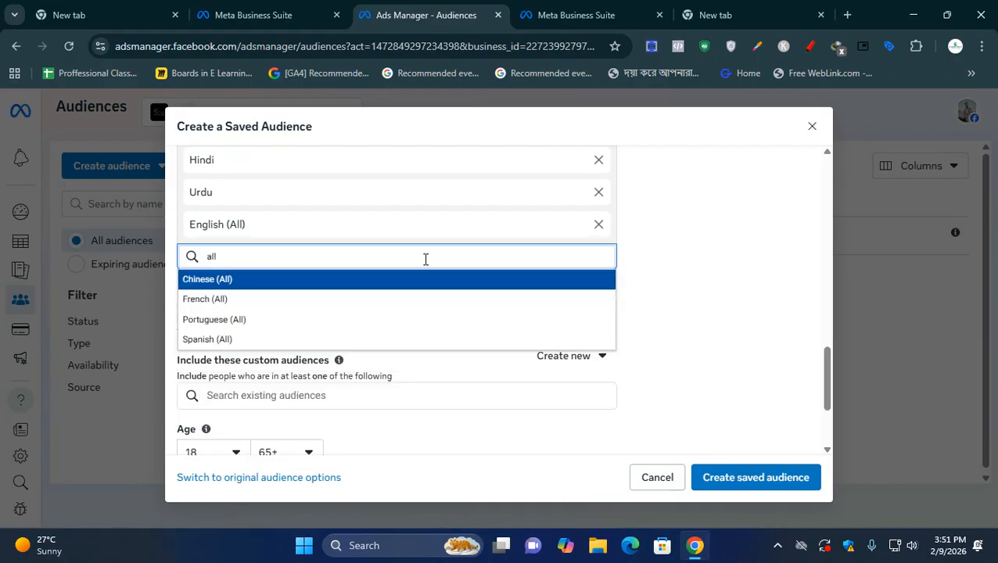
double_click(507, 253)
key("BackSpace")
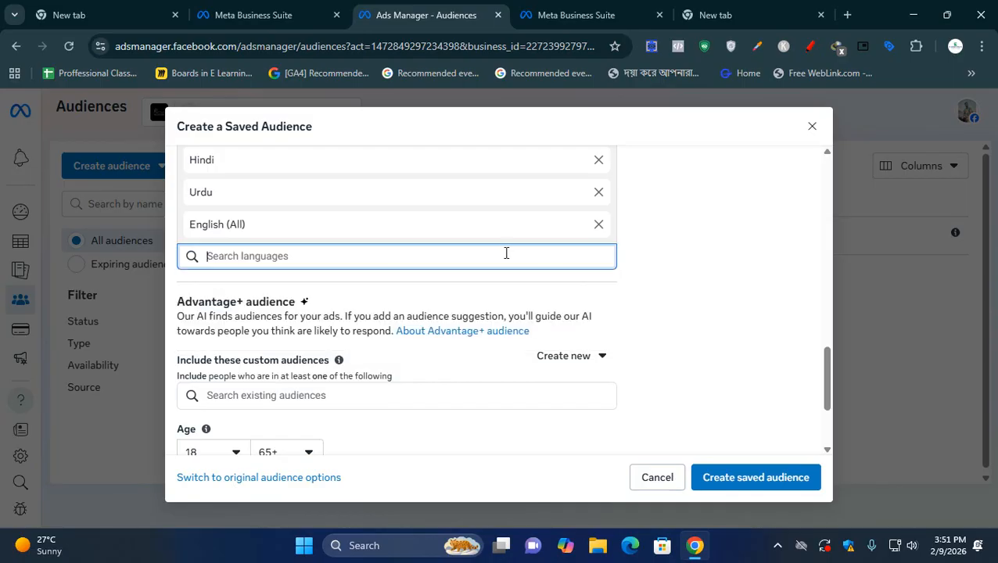
left_click(708, 346)
scroll(705, 350, "up", 1)
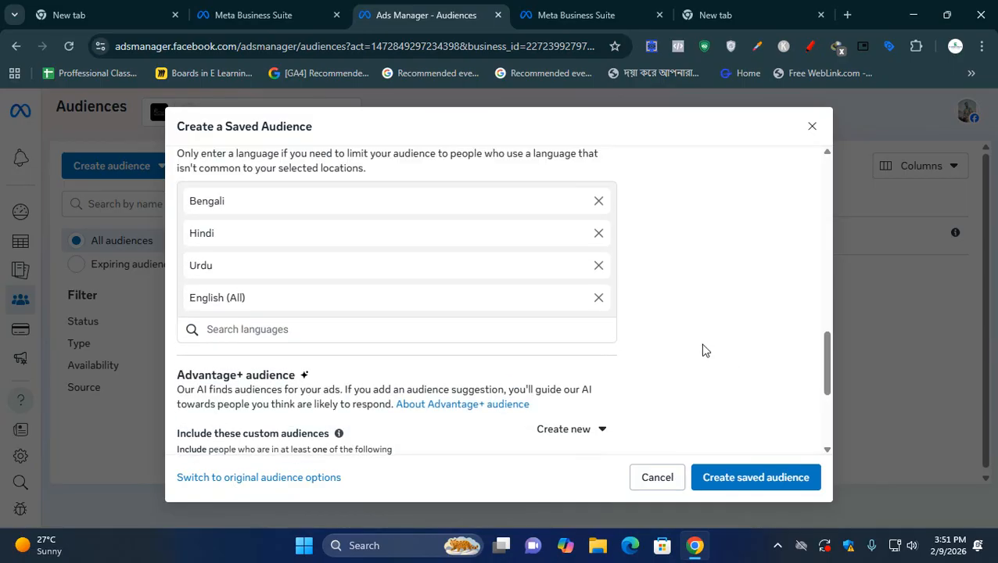
- Examine the Advantage+ audience section and its options for creating a new custom audience
scroll(702, 345, "down", 2)
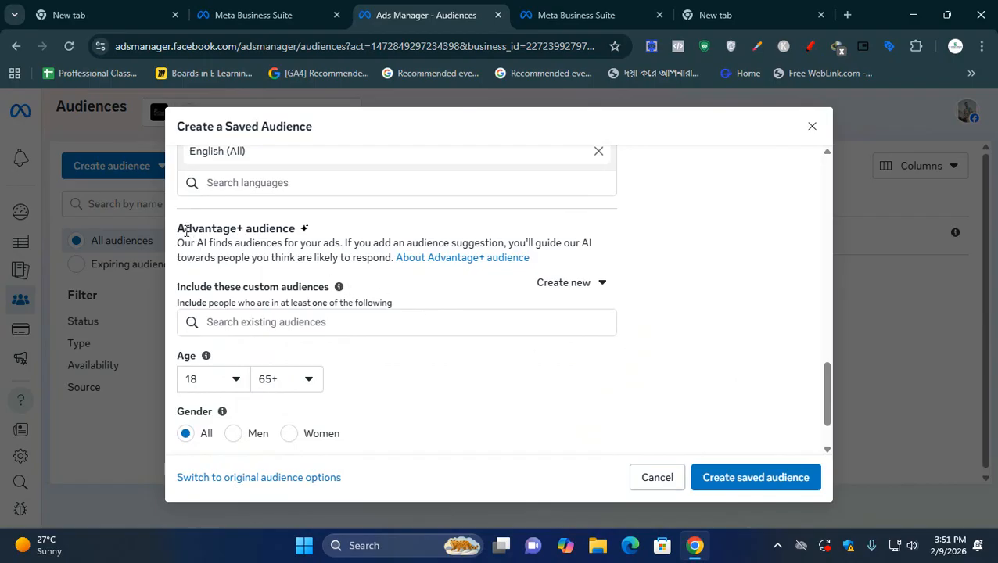
left_click_drag(185, 228, 252, 229)
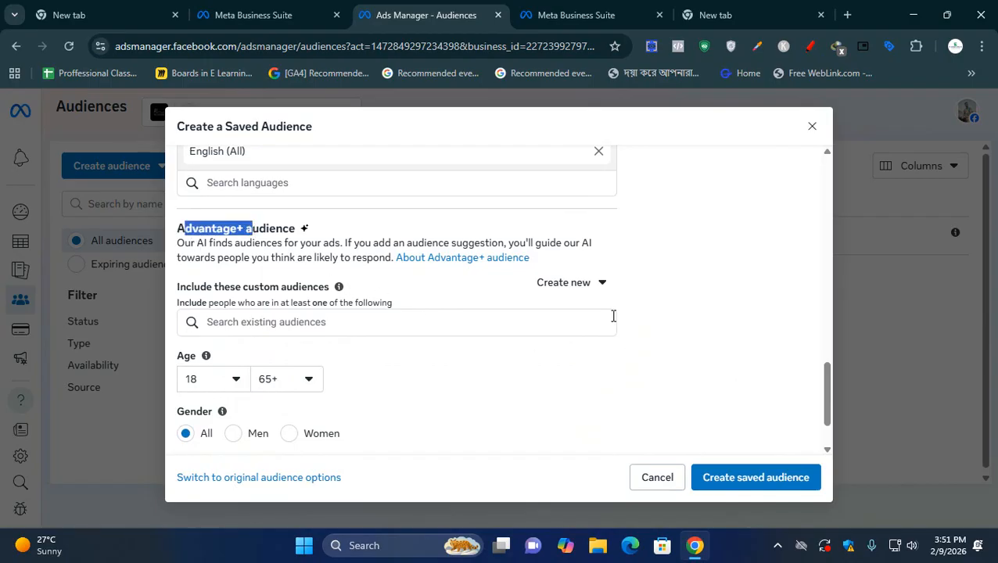
left_click(588, 287)
left_click(703, 270)
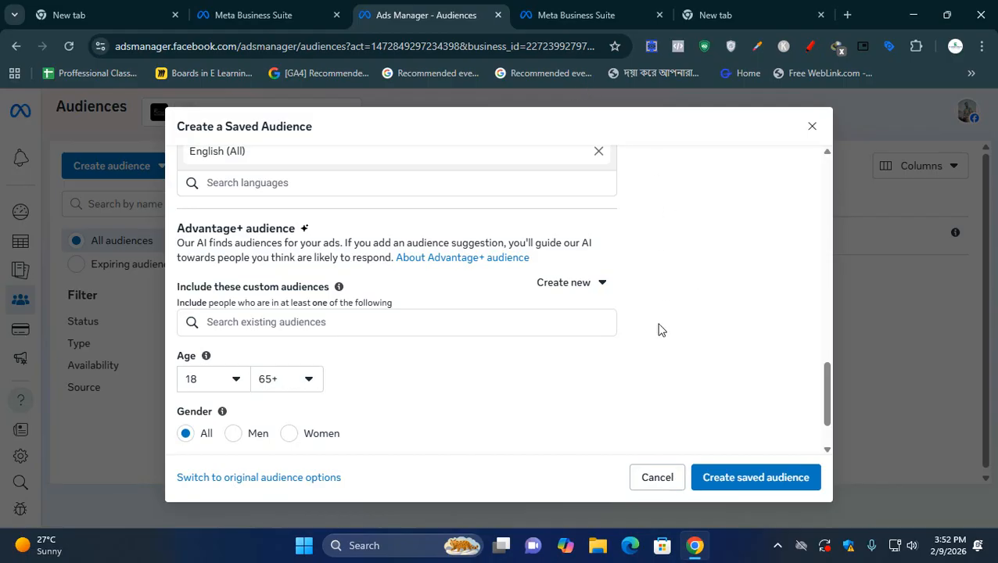
- Set the upper age limit in the Advantage+ audience suggestions to 50
scroll(659, 330, "down", 1)
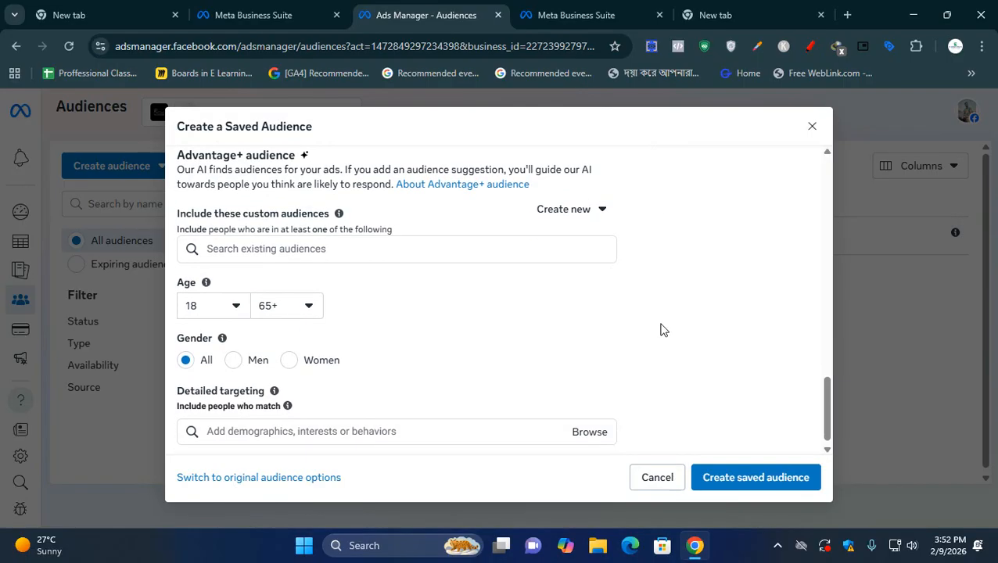
left_click(224, 310)
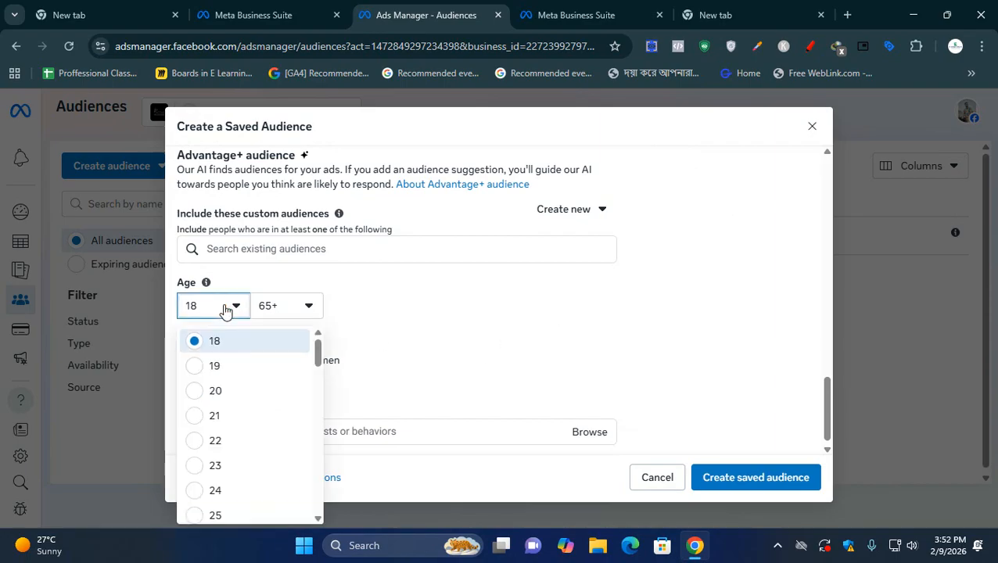
left_click(280, 310)
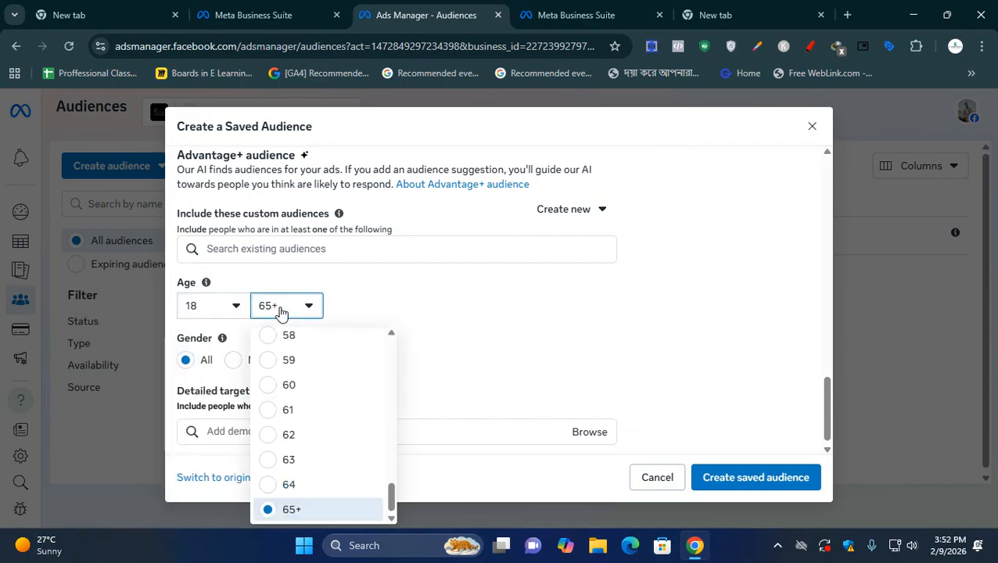
left_click(565, 359)
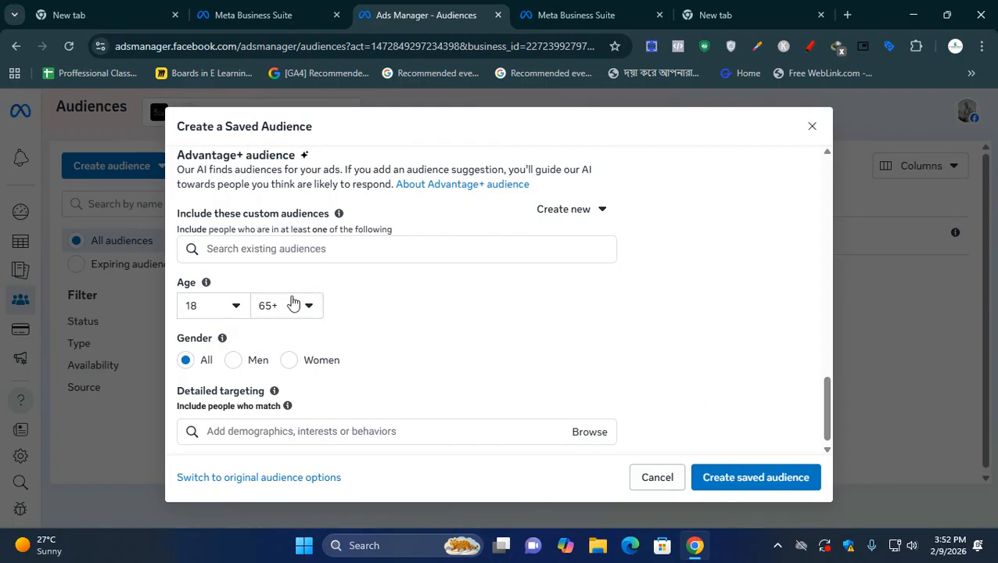
left_click(289, 305)
scroll(288, 415, "up", 5)
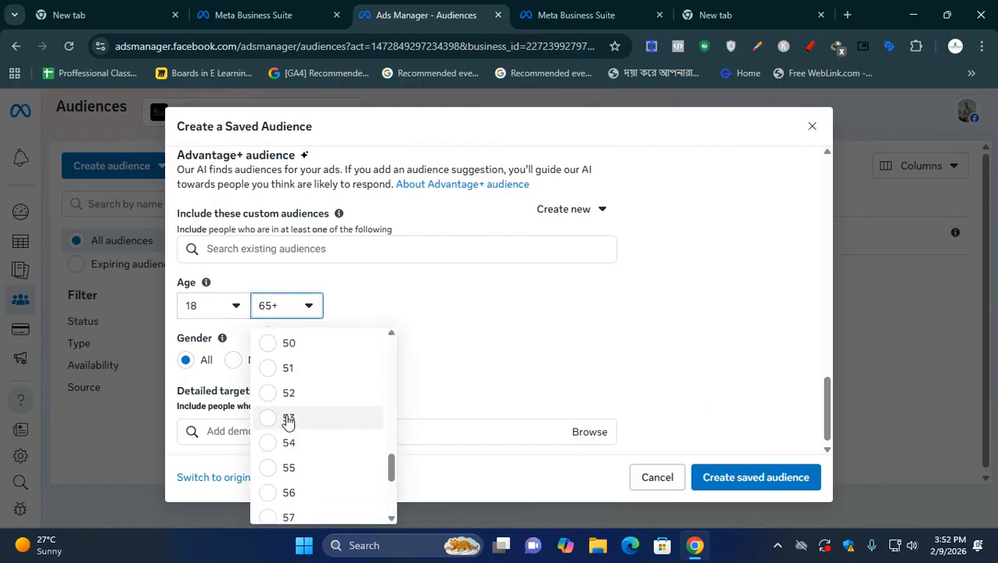
scroll(288, 418, "up", 1)
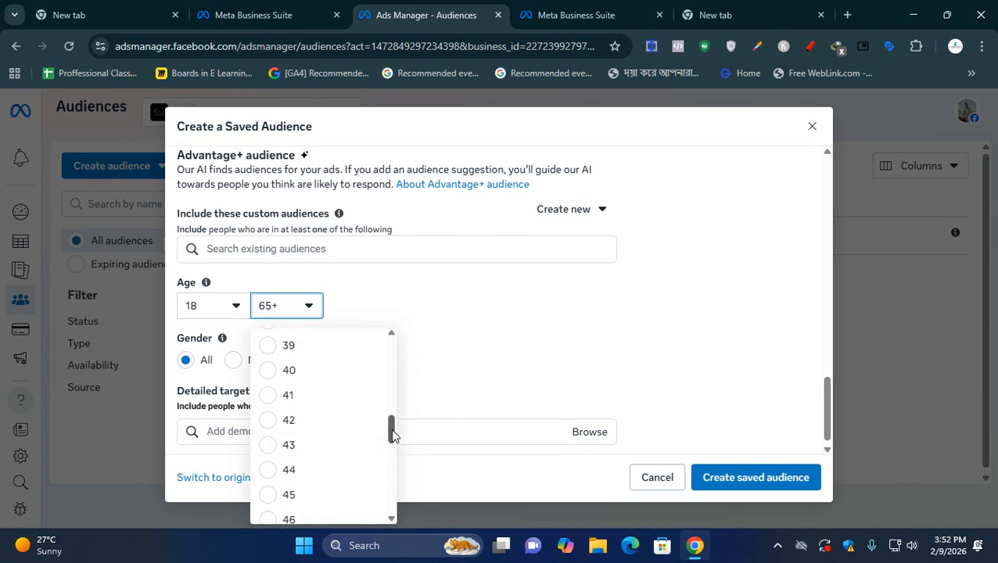
left_click_drag(392, 431, 393, 429)
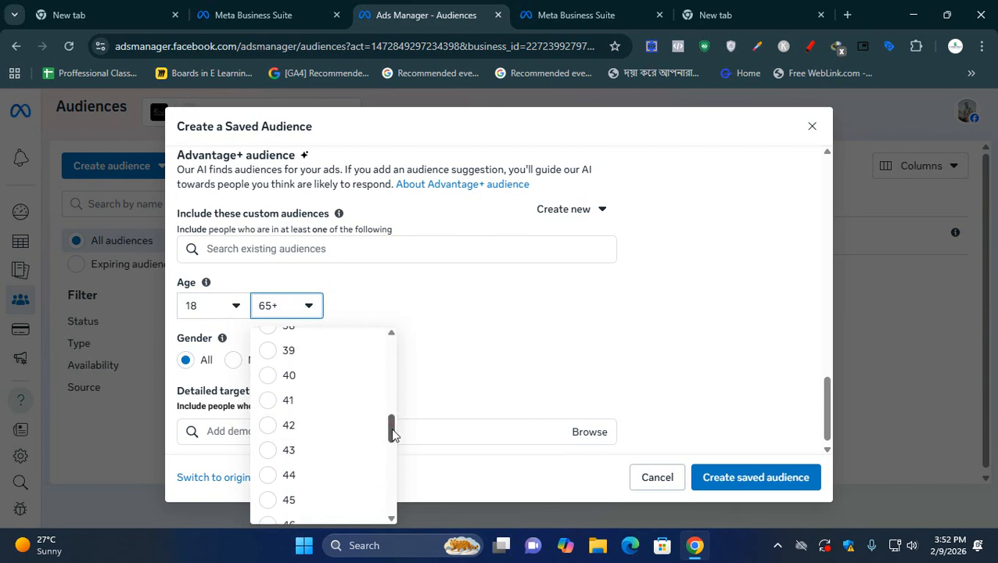
left_click_drag(392, 436, 385, 461)
left_click(316, 479)
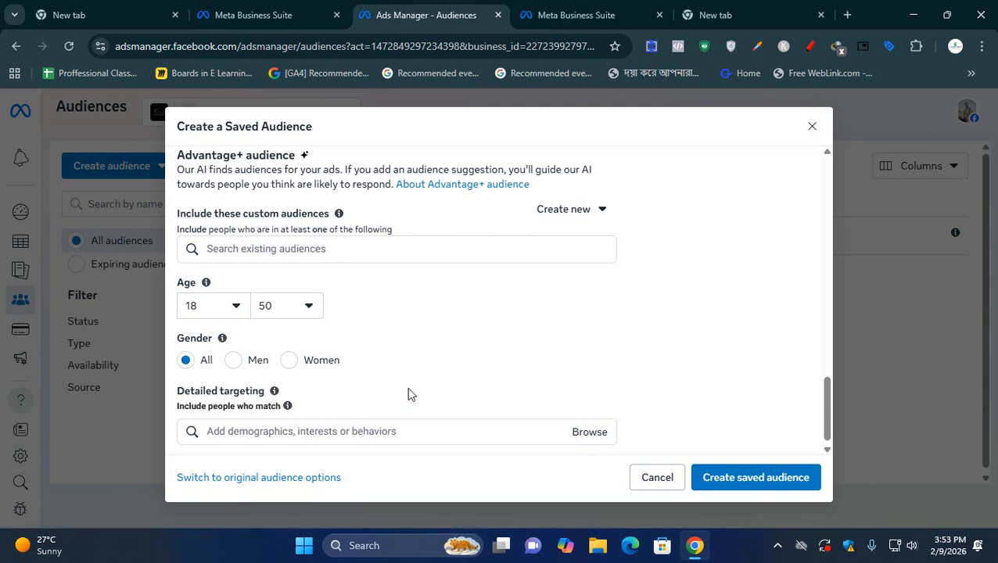
- Set the gender in the Advantage+ audience suggestions to Women
scroll(473, 391, "down", 1)
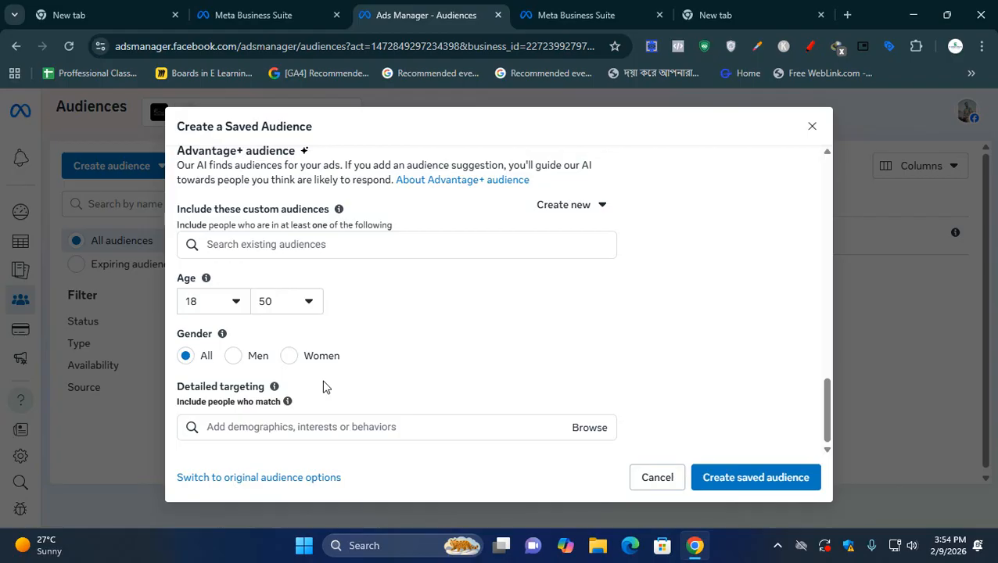
left_click(313, 356)
- Browse the detailed targeting categories, expanding Demographics, Interests and Behaviors to examine their subcategories
left_click(597, 432)
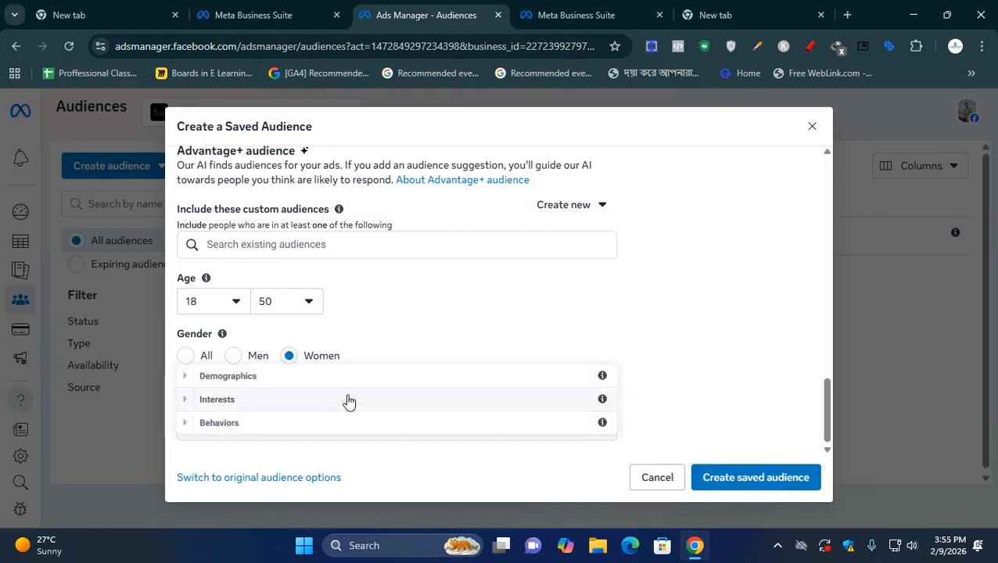
left_click(184, 376)
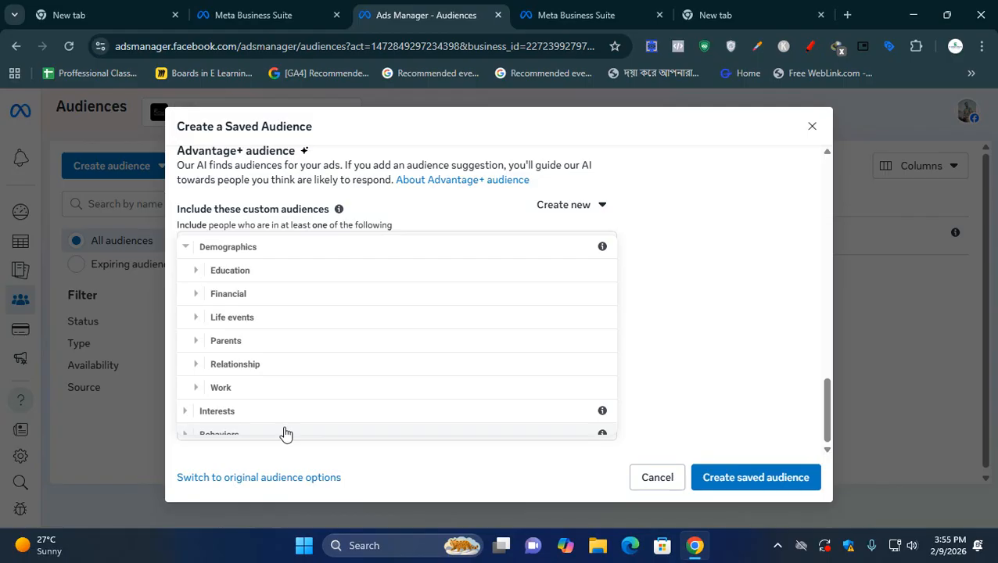
scroll(285, 434, "down", 1)
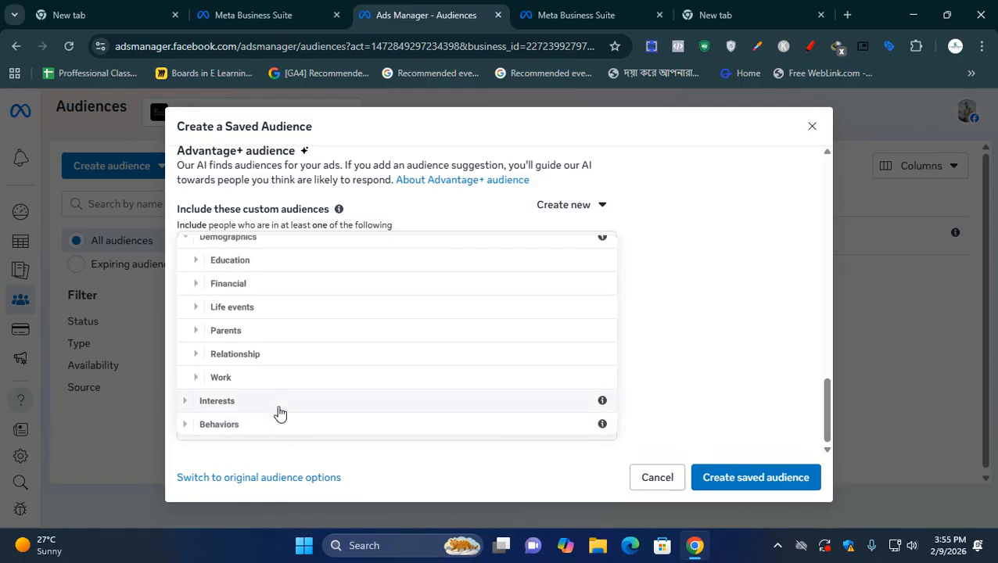
left_click(186, 401)
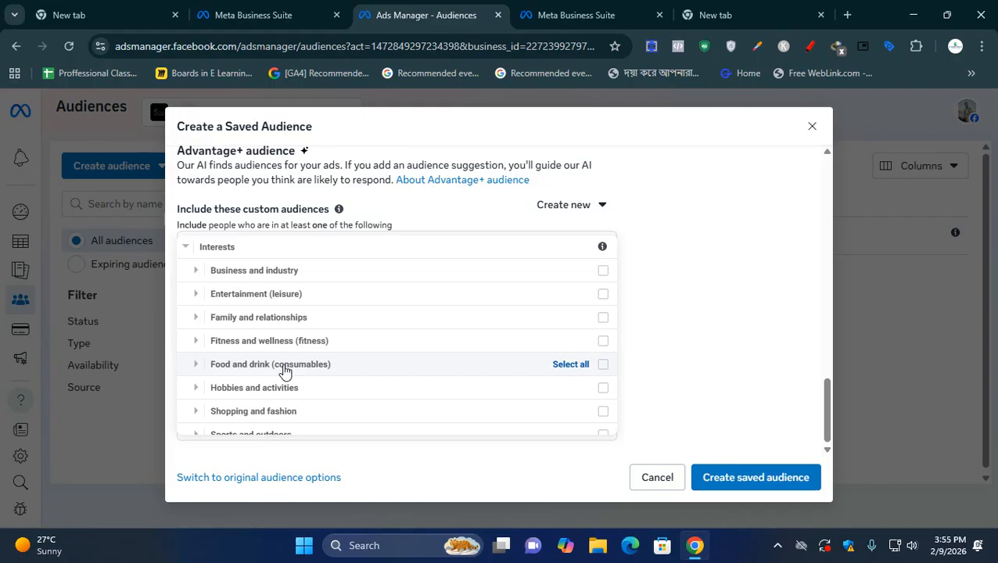
scroll(284, 372, "down", 2)
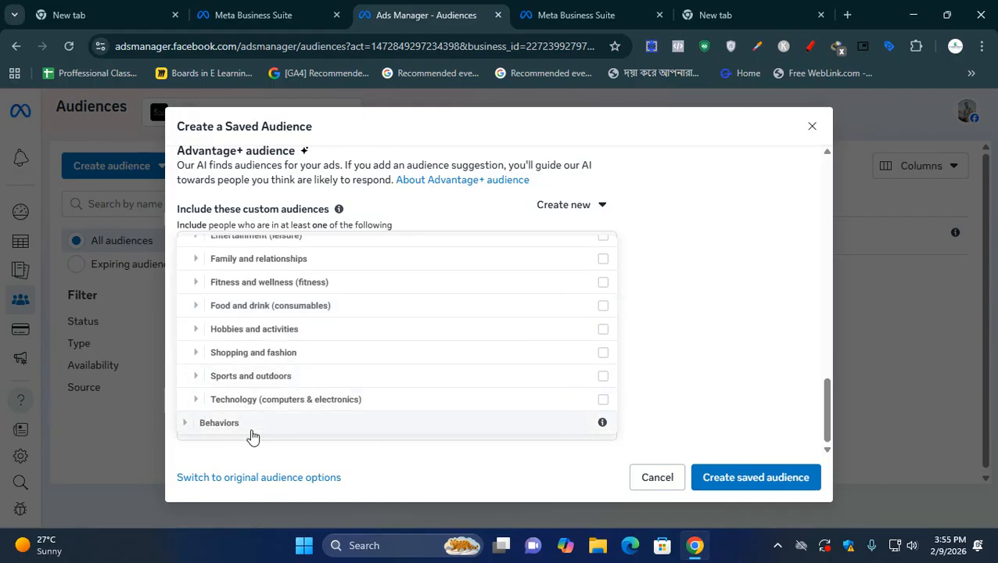
left_click(191, 424)
scroll(250, 372, "down", 3)
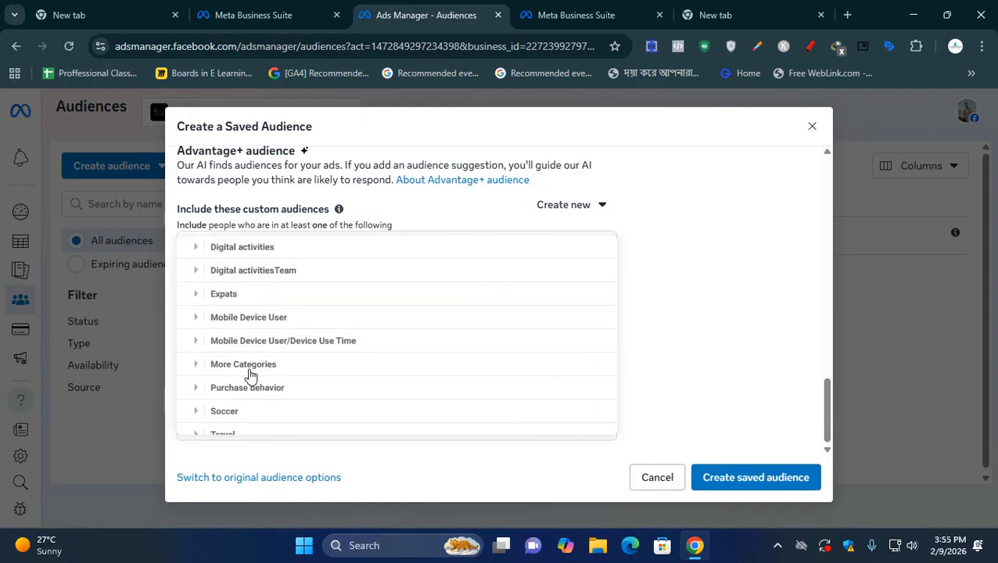
scroll(250, 379, "up", 3)
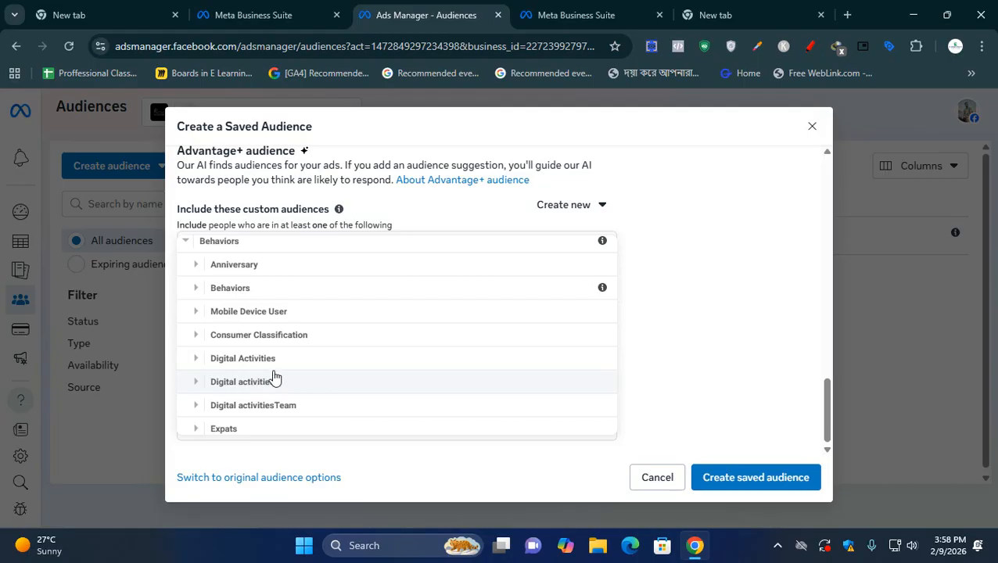
- Switch to the empty browser tab, open ChatGPT there and enlarge the page to 75%
left_click(771, 7)
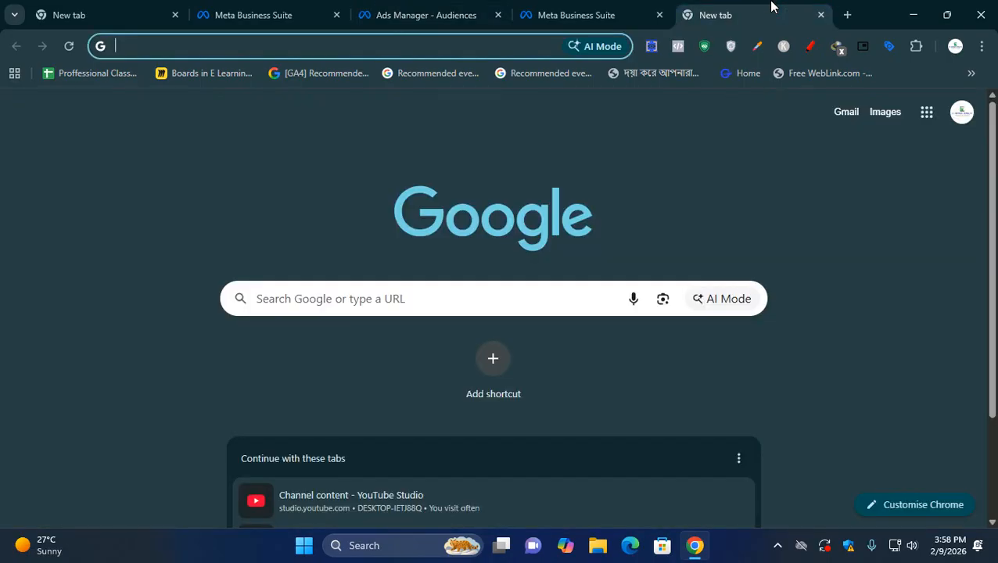
type("chatgpt.com")
key("Return")
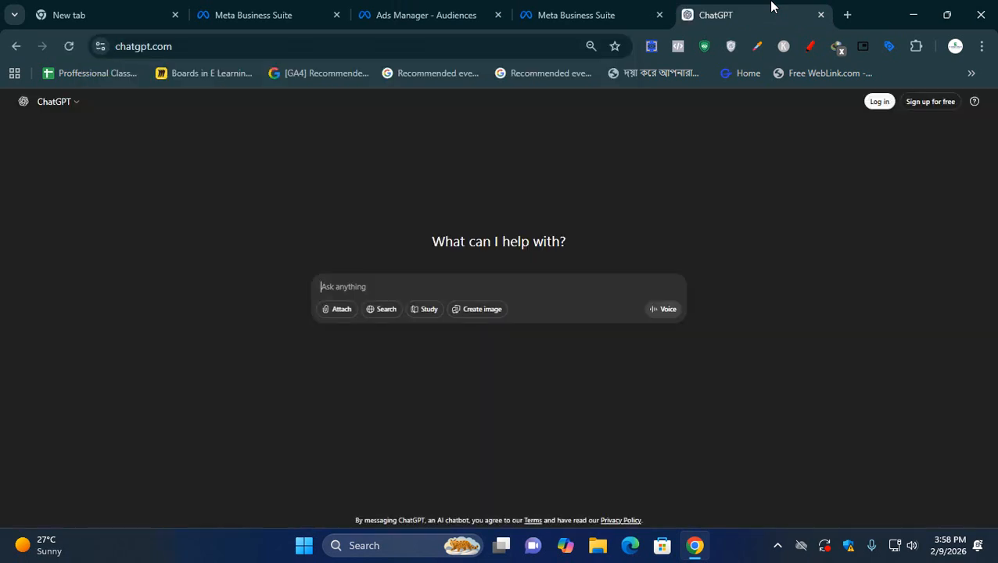
key("ctrl+plus")
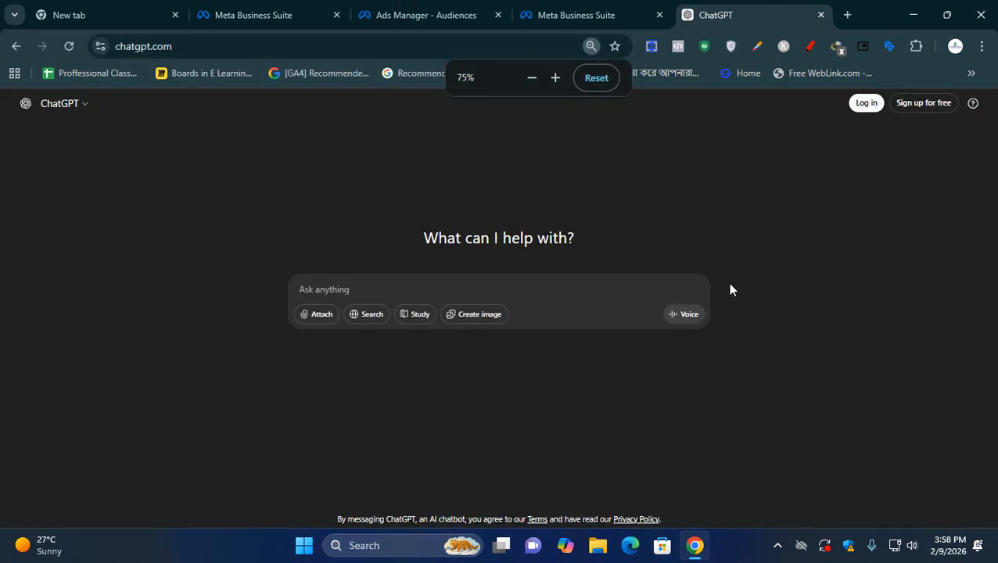
- Write "I want to run a ad on facebook, for selling cosmetics in bangladesh" as the ChatGPT prompt's first line
type("I want")
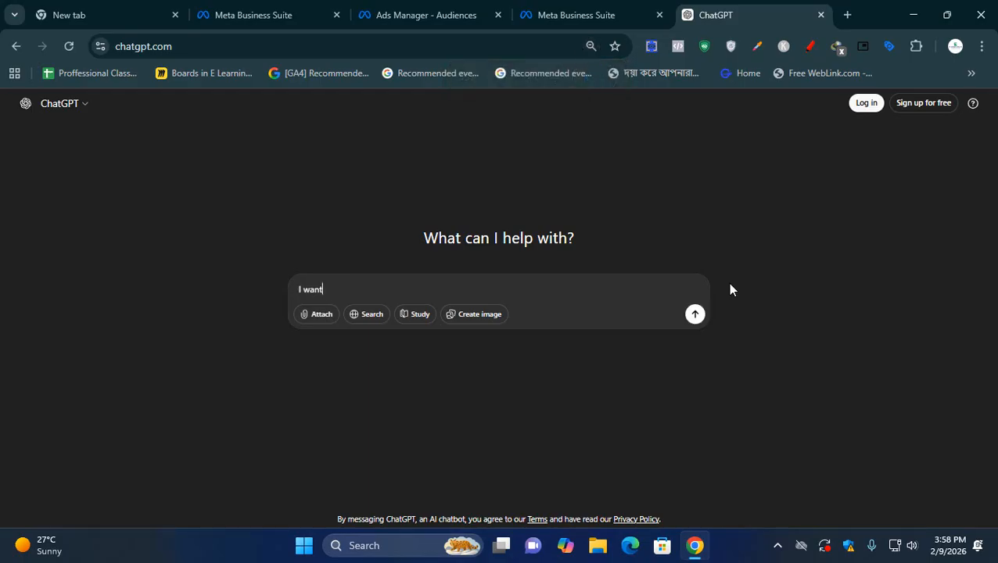
type(" to run a ad on facebook")
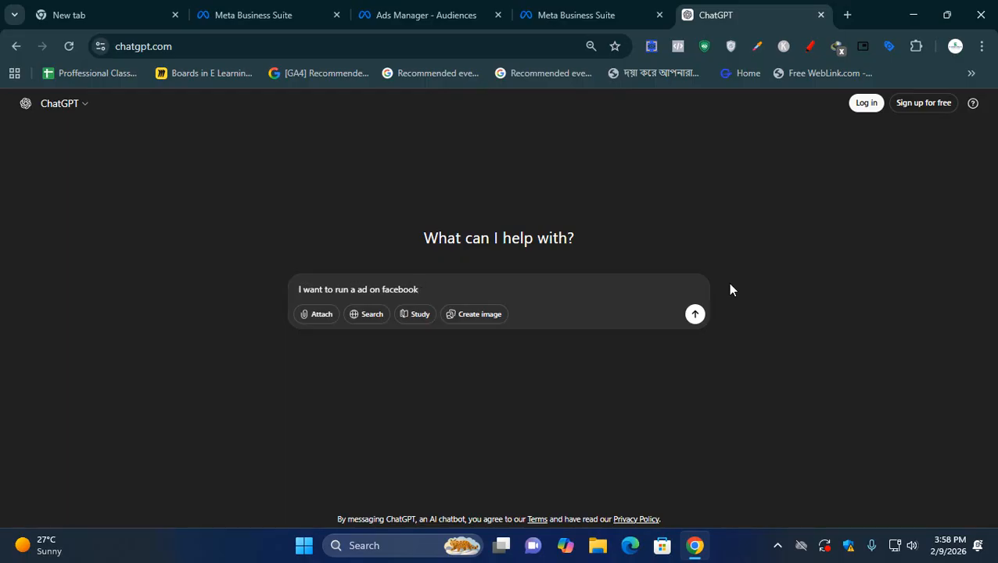
type(", for selling cosmetics in ")
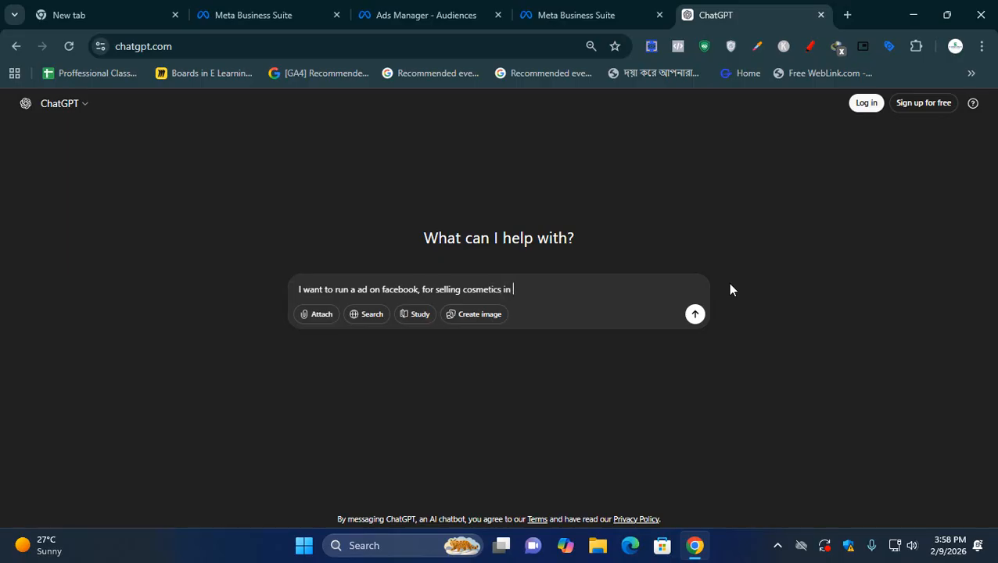
type("bangladesh")
- Add a second line, "Now suggest me it's targeted audience", and send the prompt while staying logged out
key("shift+Return")
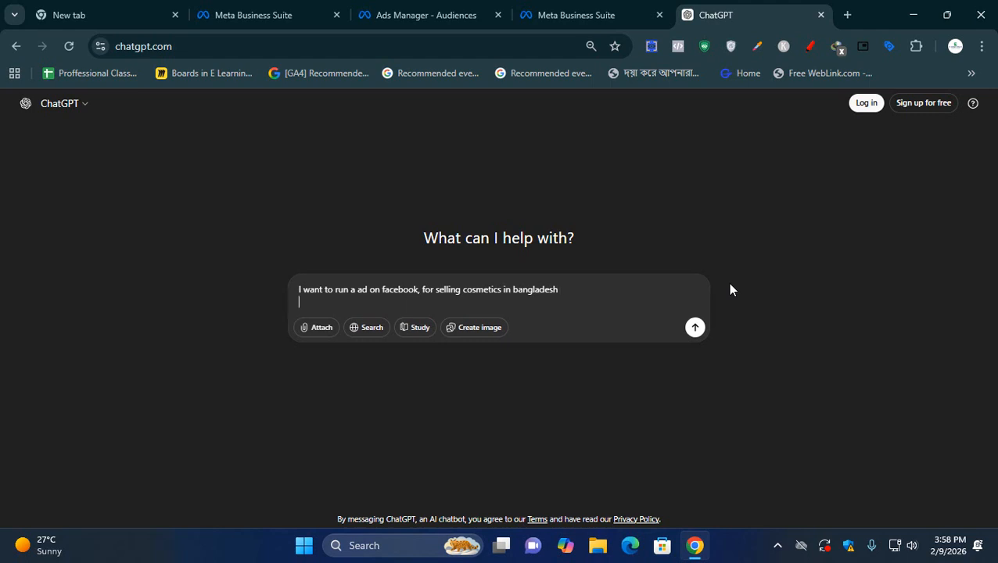
type("Now suggest me it's target")
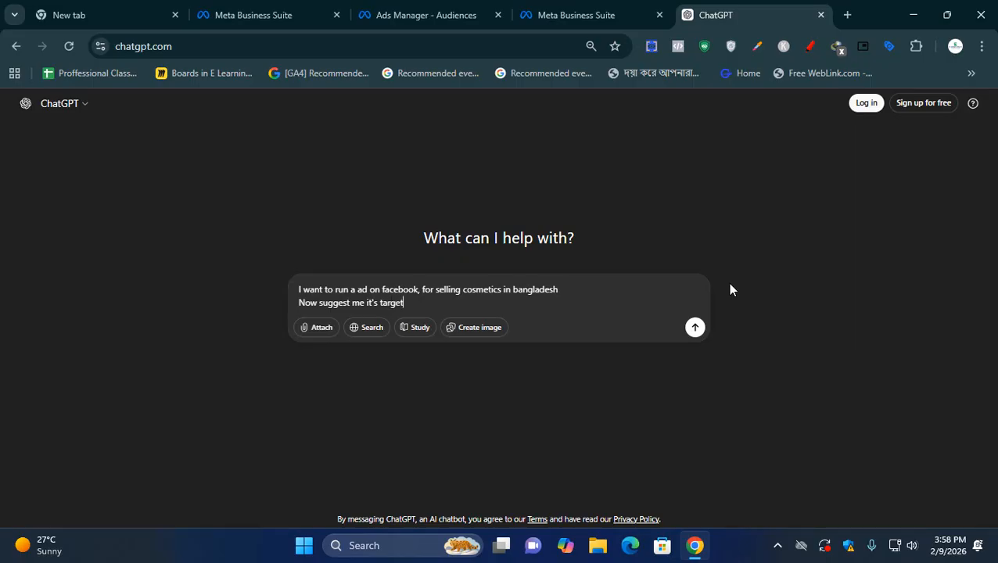
type("ed audience")
key("ctrl+plus")
key("ctrl+plus")
key("ctrl+plus")
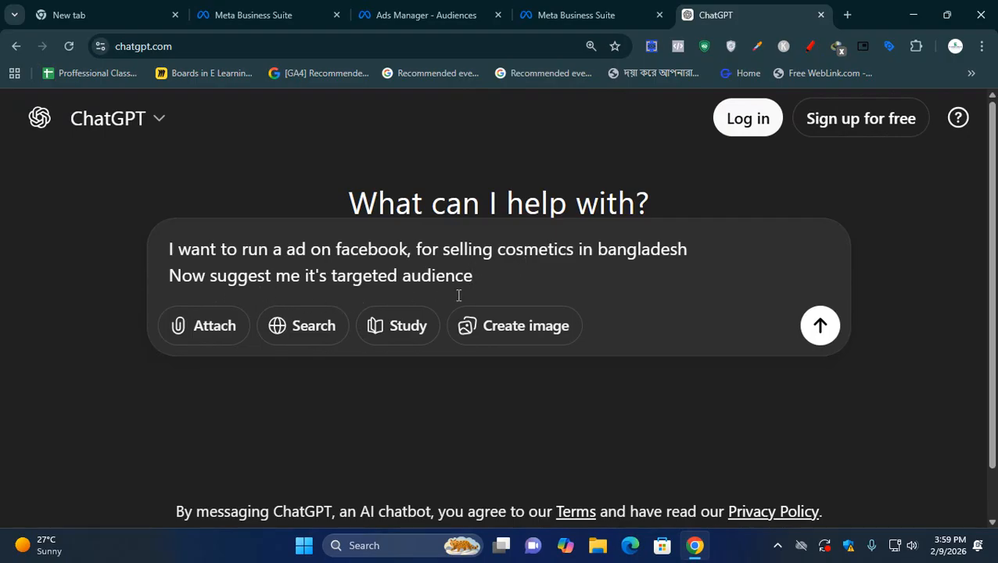
left_click(834, 343)
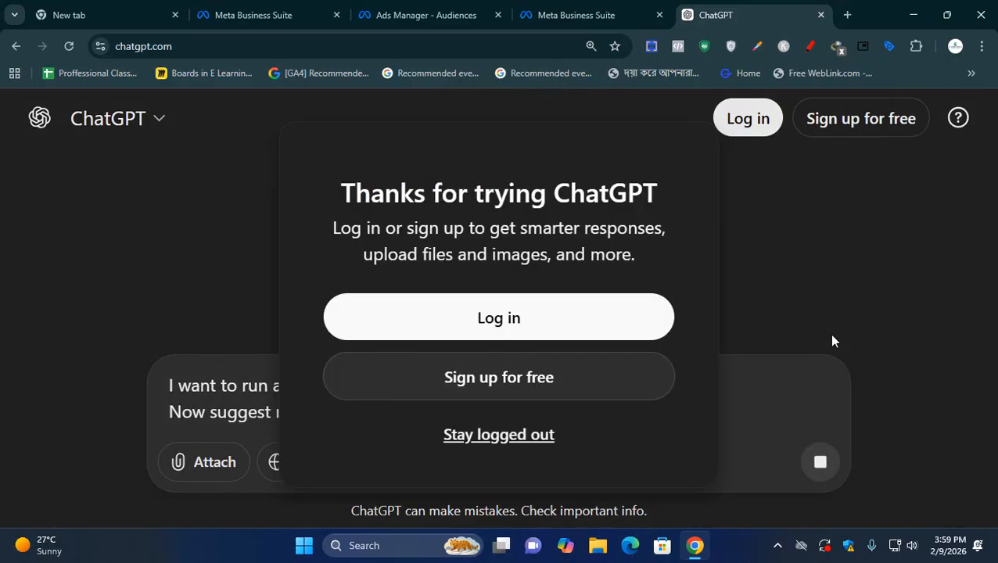
left_click(494, 443)
- Skim ChatGPT's audience strategy from the introduction through the location and demographic sections at 125% page zoom
key("ctrl+minus")
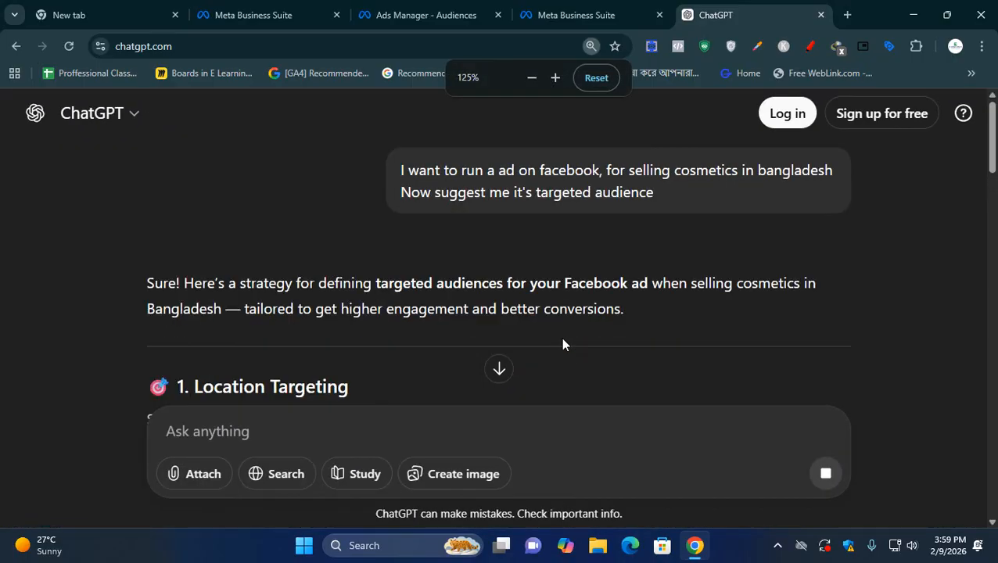
scroll(563, 343, "down", 2)
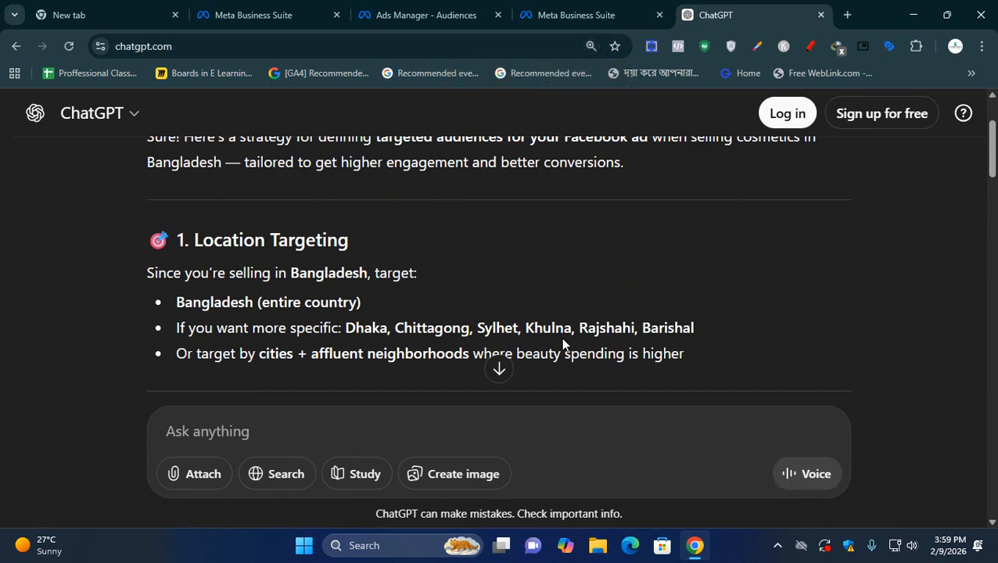
scroll(563, 344, "down", 3)
scroll(563, 343, "up", 2)
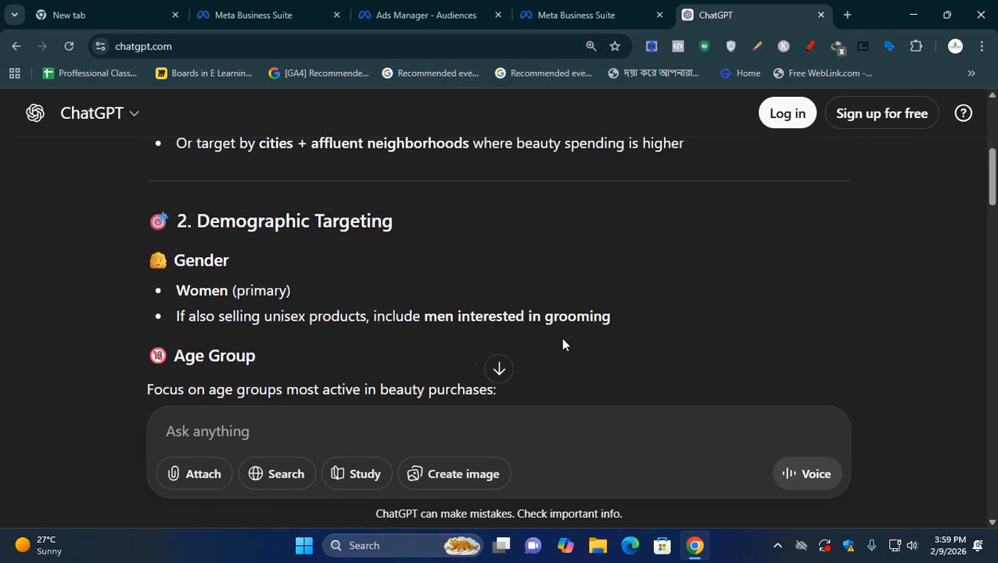
scroll(562, 341, "down", 5)
scroll(573, 341, "up", 5)
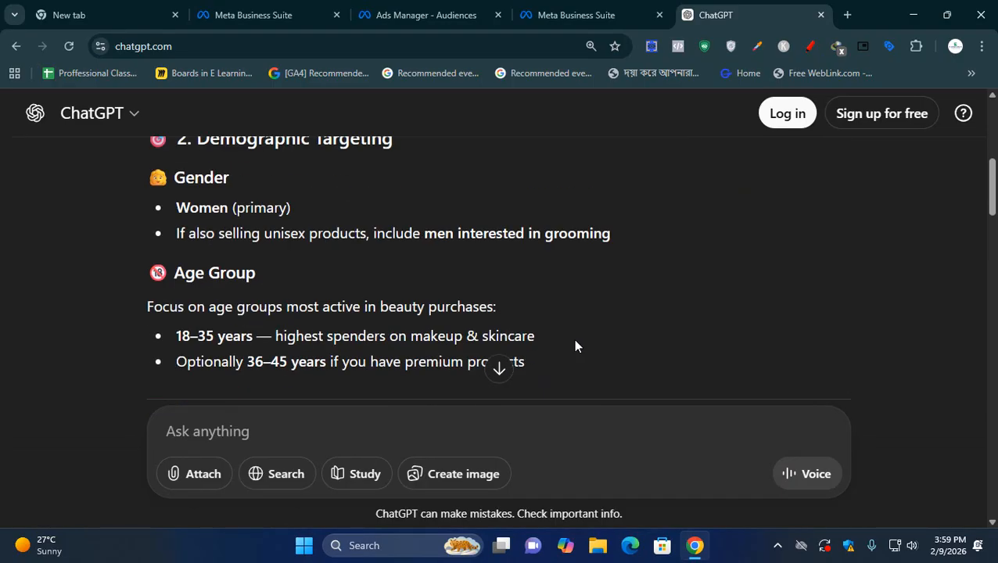
- Review the Location Targeting suggestions, highlighting the entire-country option and the list of specific cities
scroll(575, 344, "up", 1)
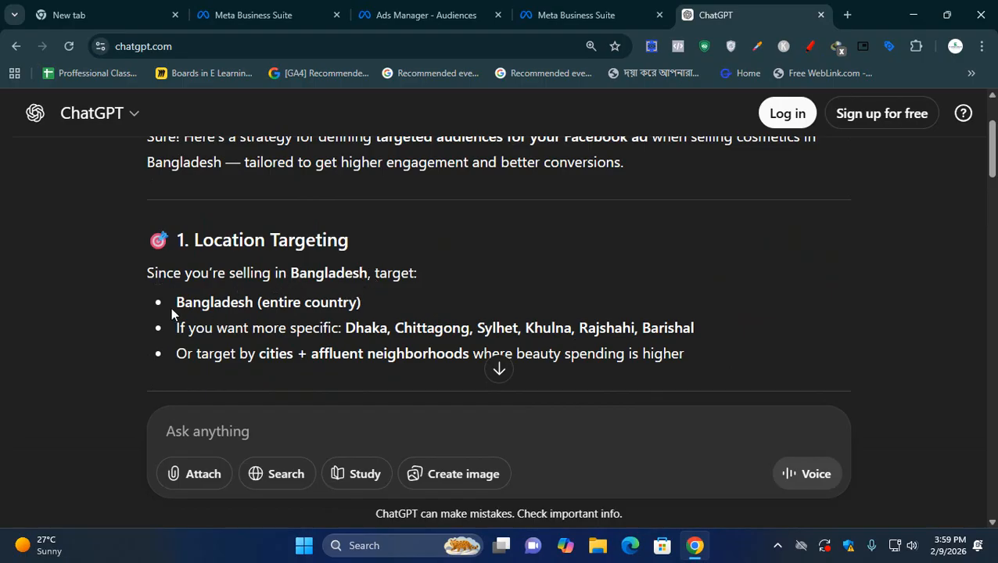
left_click_drag(171, 306, 361, 305)
left_click(356, 332)
left_click_drag(345, 326, 387, 331)
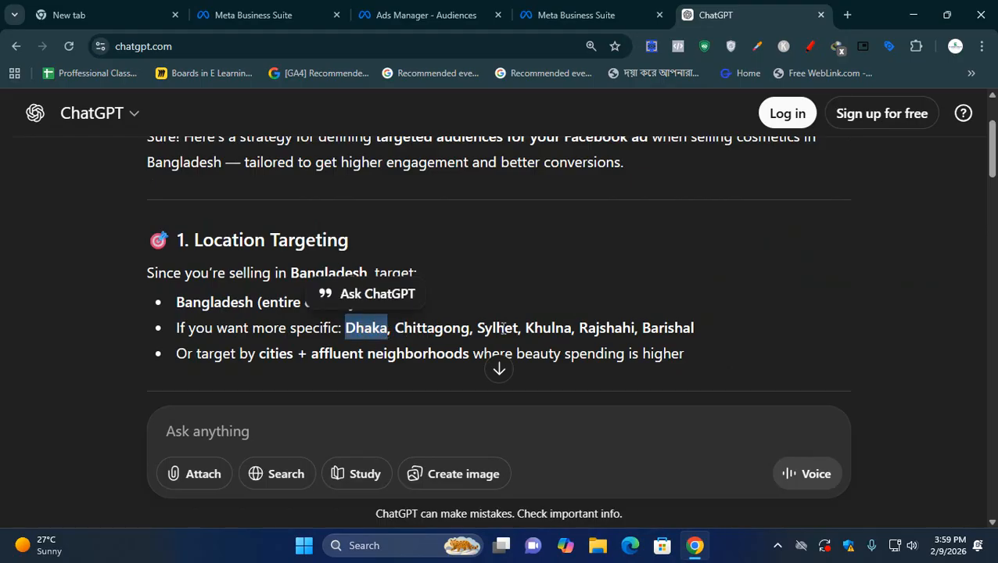
left_click(667, 342)
left_click_drag(526, 330, 351, 329)
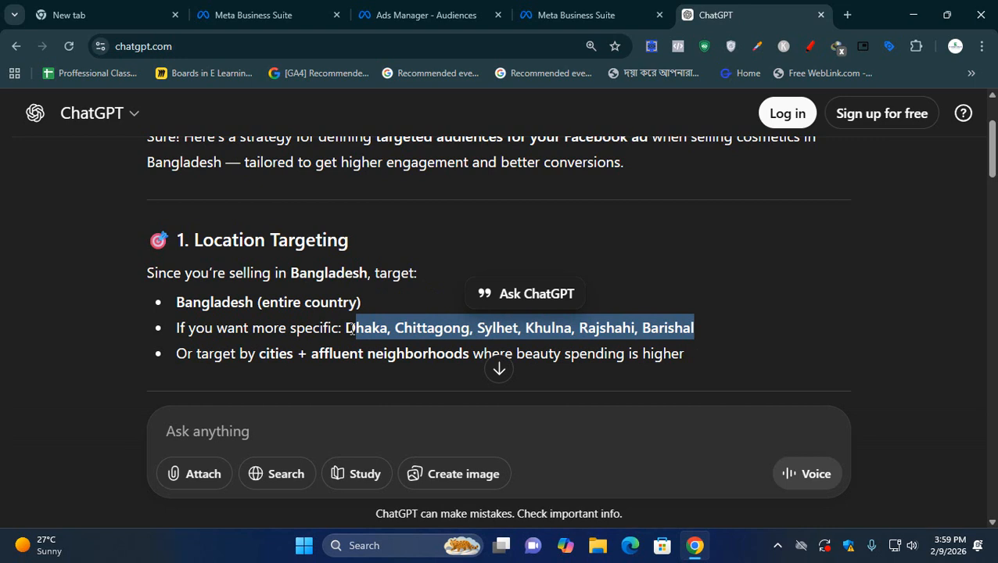
left_click(351, 329)
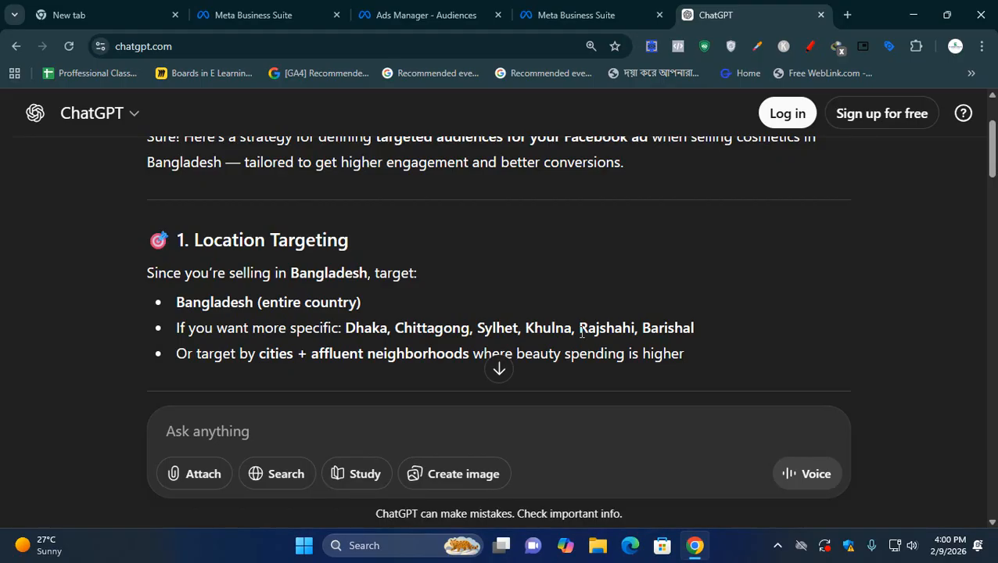
- Review the Gender suggestions under Demographic Targeting, highlighting the women and unisex-product recommendations
scroll(581, 332, "down", 2)
scroll(215, 270, "down", 2)
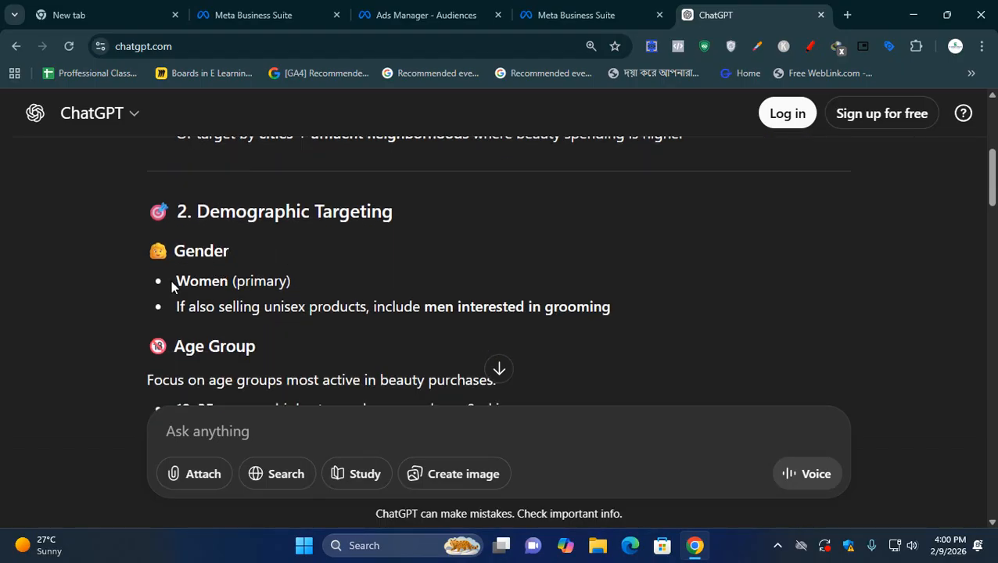
left_click_drag(171, 280, 233, 283)
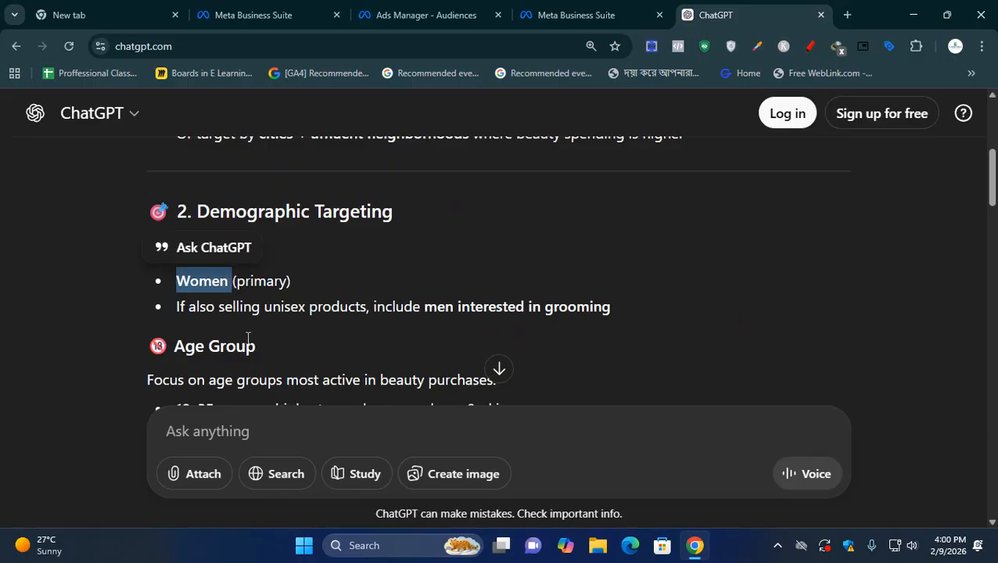
scroll(249, 340, "down", 1)
left_click(202, 270)
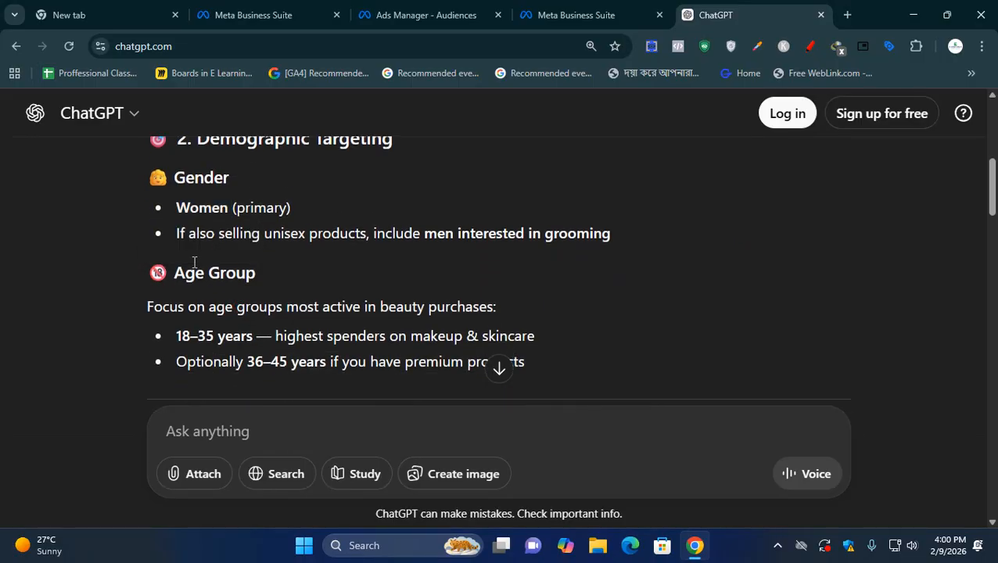
left_click_drag(266, 234, 611, 244)
left_click(611, 260)
- Review the Age Group suggestions, highlighting the main age range and the optional one for premium products
scroll(610, 263, "down", 1)
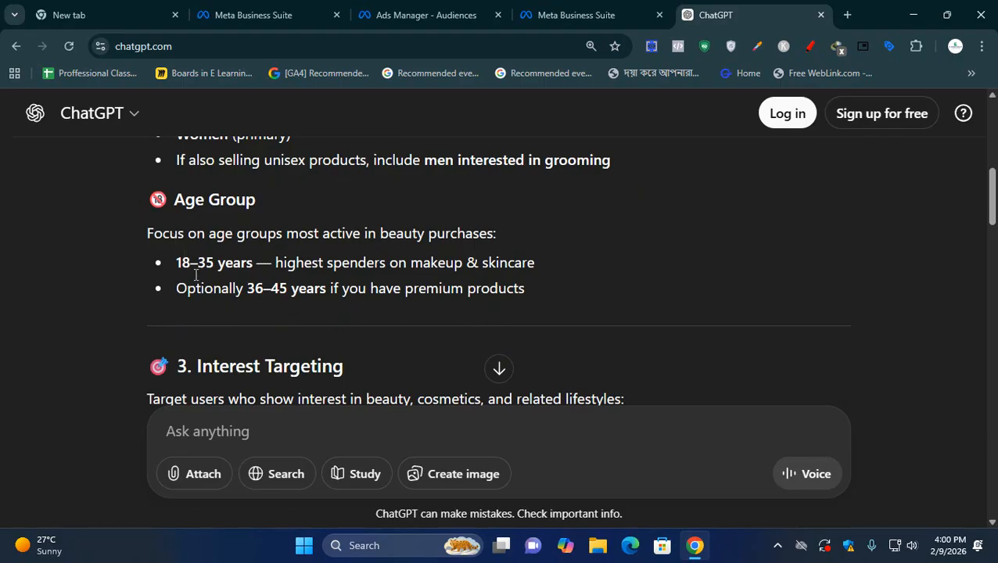
left_click(172, 264)
left_click_drag(171, 265, 540, 275)
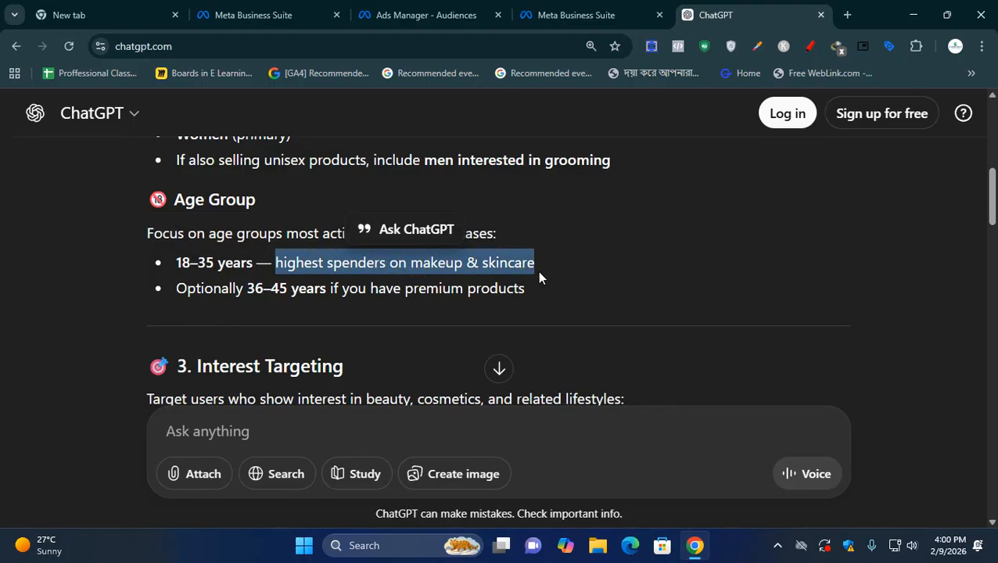
left_click(223, 345)
left_click_drag(247, 289, 291, 289)
left_click(303, 310)
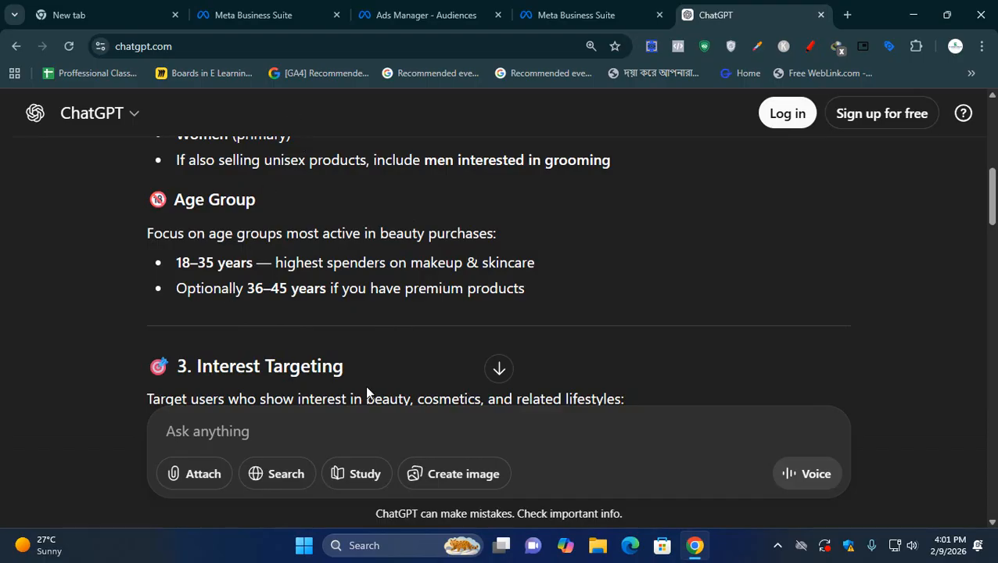
- Review ChatGPT's Interest Targeting section and highlight the Makeup suggestion under Beauty & Cosmetics Interests
scroll(374, 372, "down", 2)
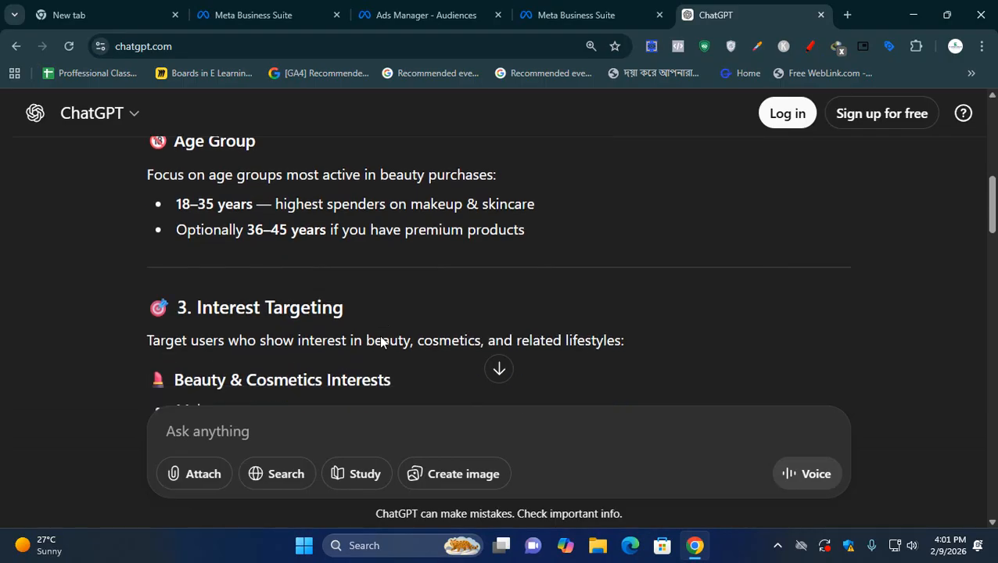
scroll(378, 335, "down", 1)
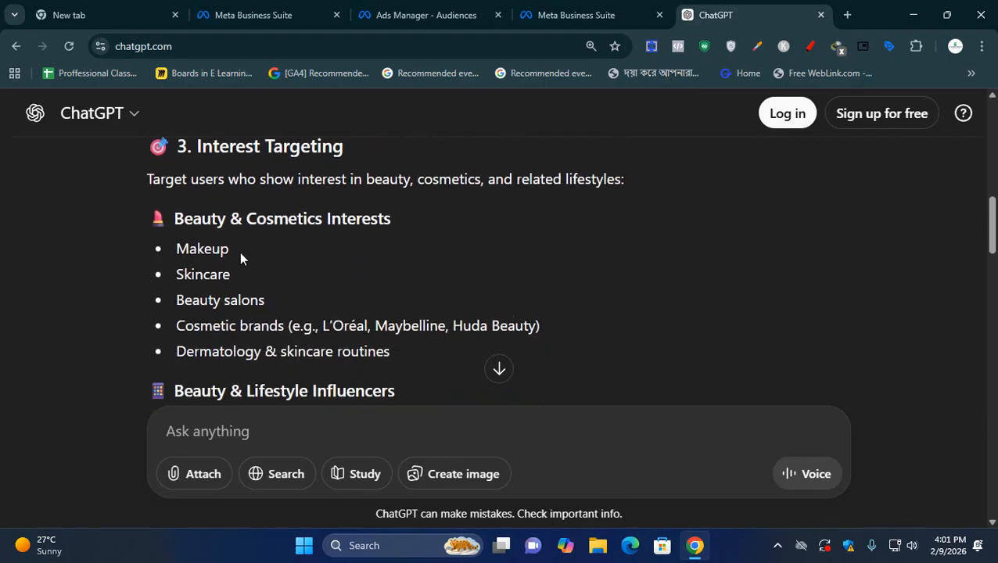
left_click_drag(235, 251, 178, 249)
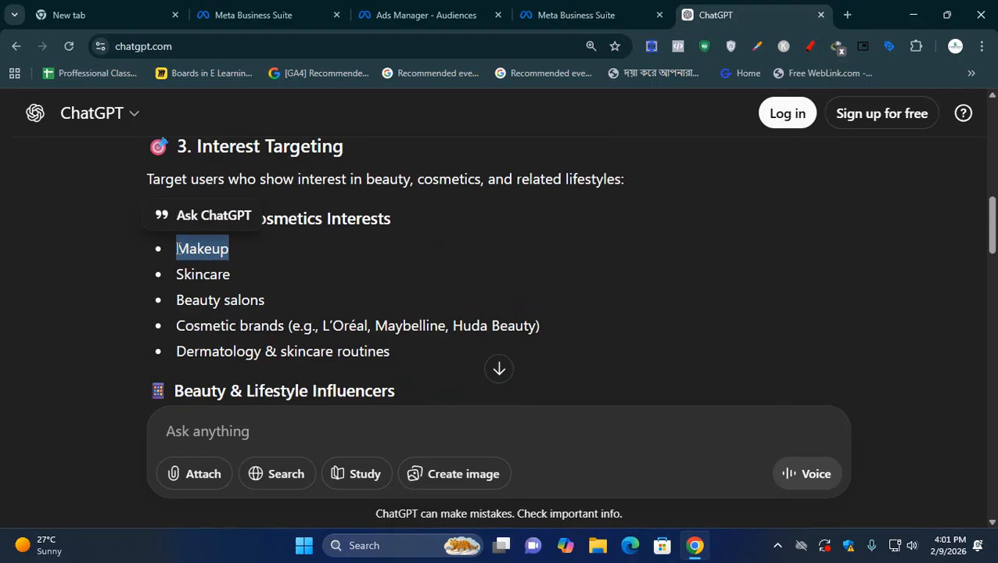
- Return to the saved audience form in Ads Manager and check which existing custom audiences can be included
left_click(602, 13)
left_click(445, 13)
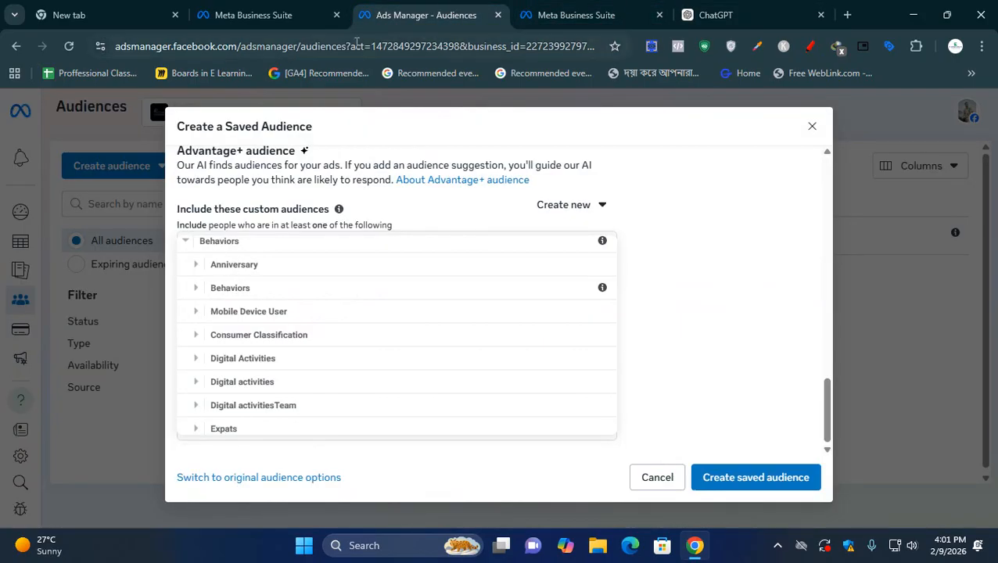
left_click(621, 288)
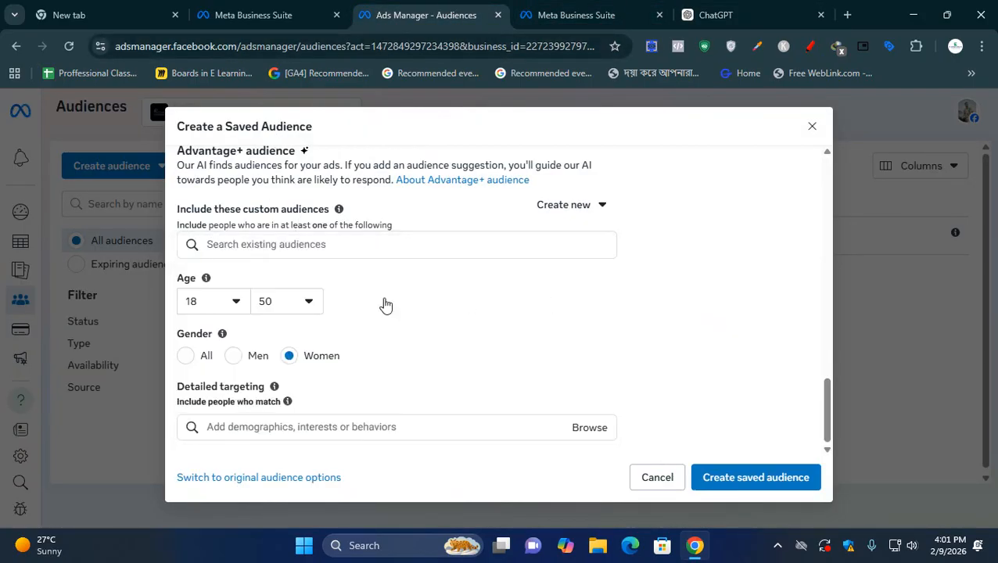
left_click(256, 246)
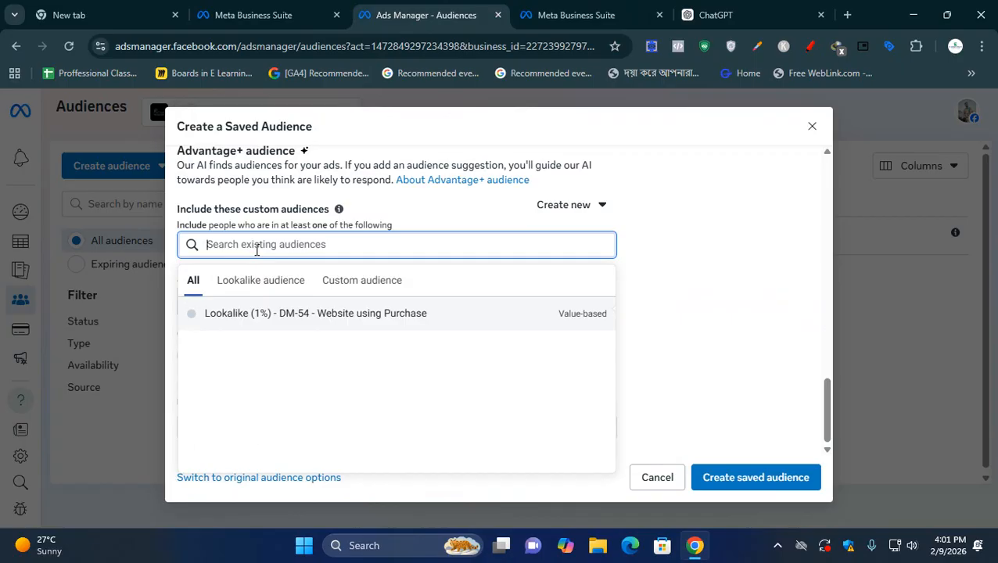
left_click(727, 222)
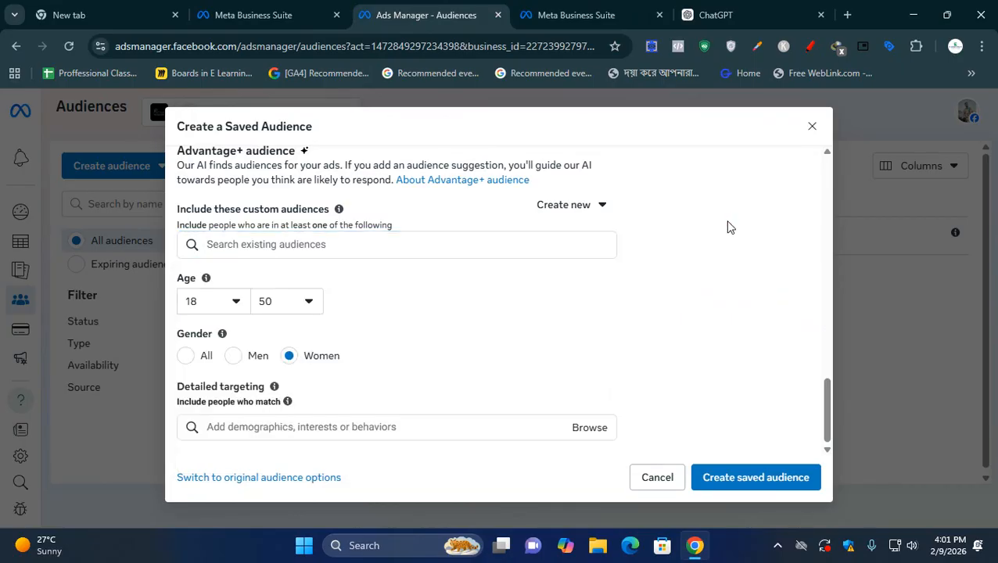
- Search detailed targeting for Makeup and add the Makeup Tutorials (website) interest
left_click(253, 430)
type("Makeup")
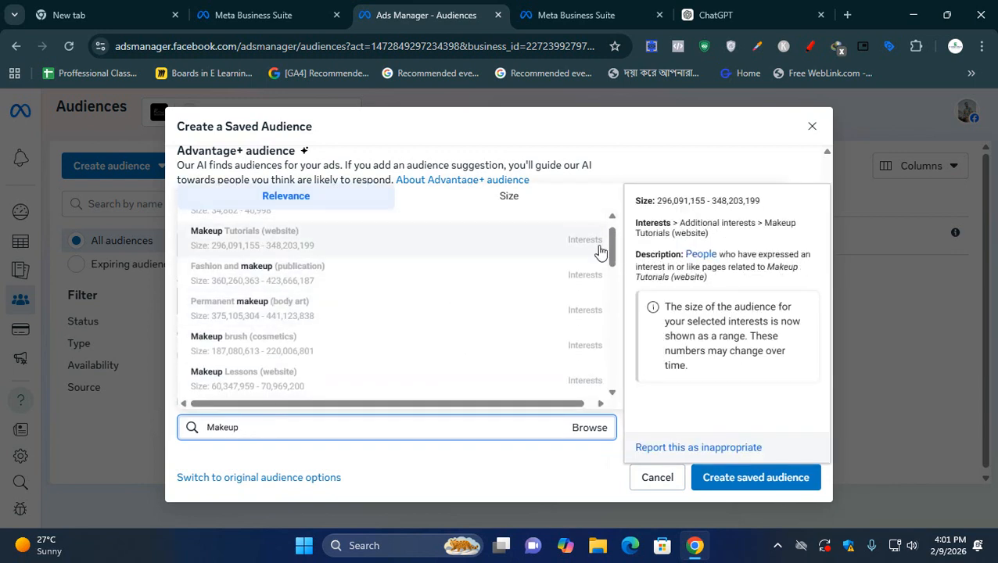
left_click(608, 222)
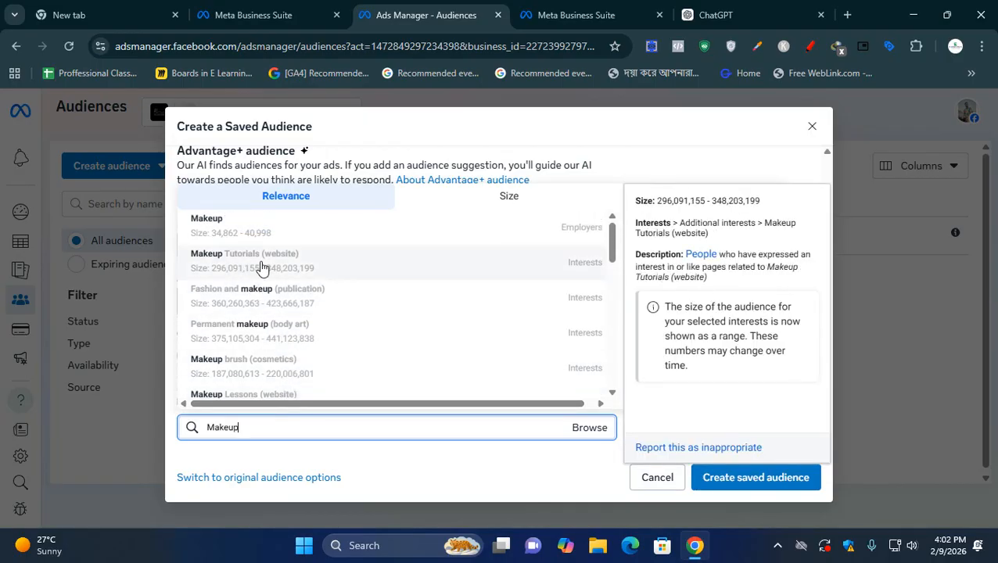
left_click(261, 268)
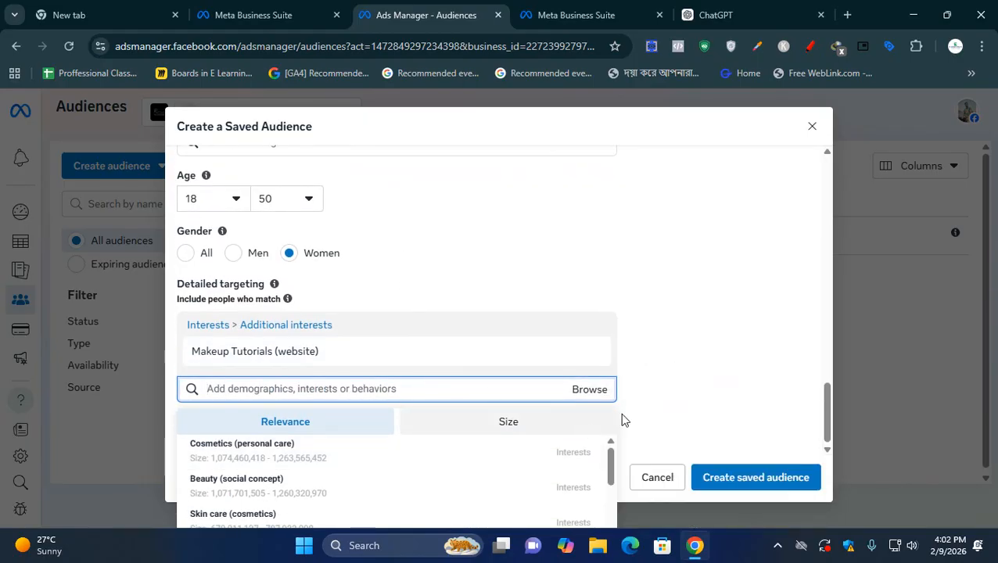
- Add the suggested interests Cosmetics (personal care) and Skin care (cosmetics) to the detailed targeting
left_click(823, 407)
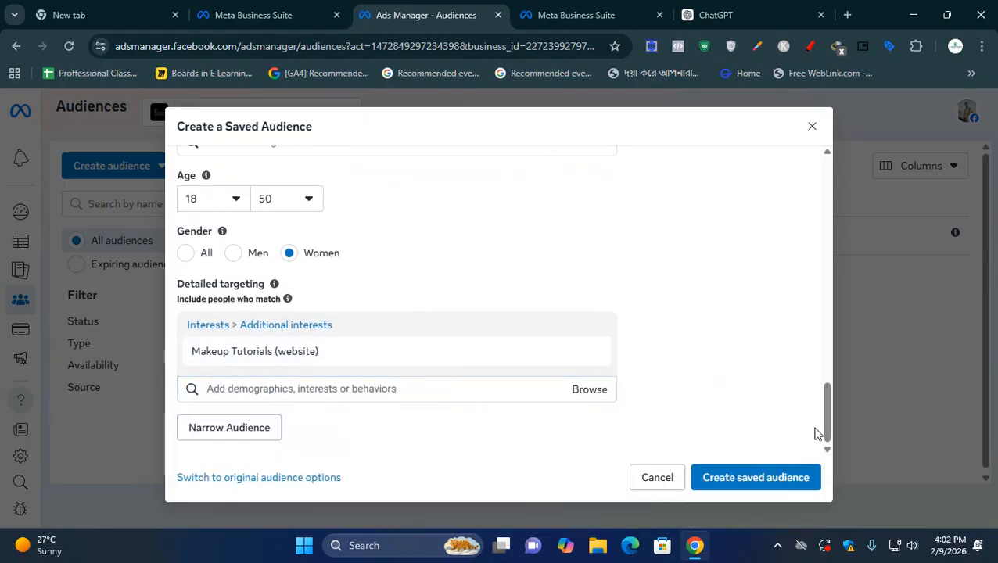
left_click(419, 389)
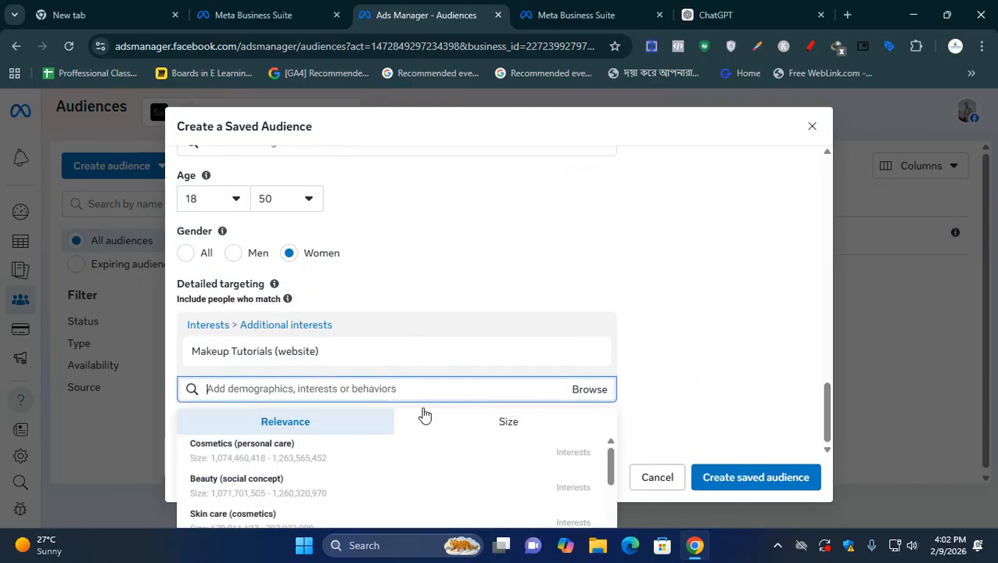
scroll(435, 460, "down", 3)
scroll(469, 465, "up", 3)
left_click(823, 435)
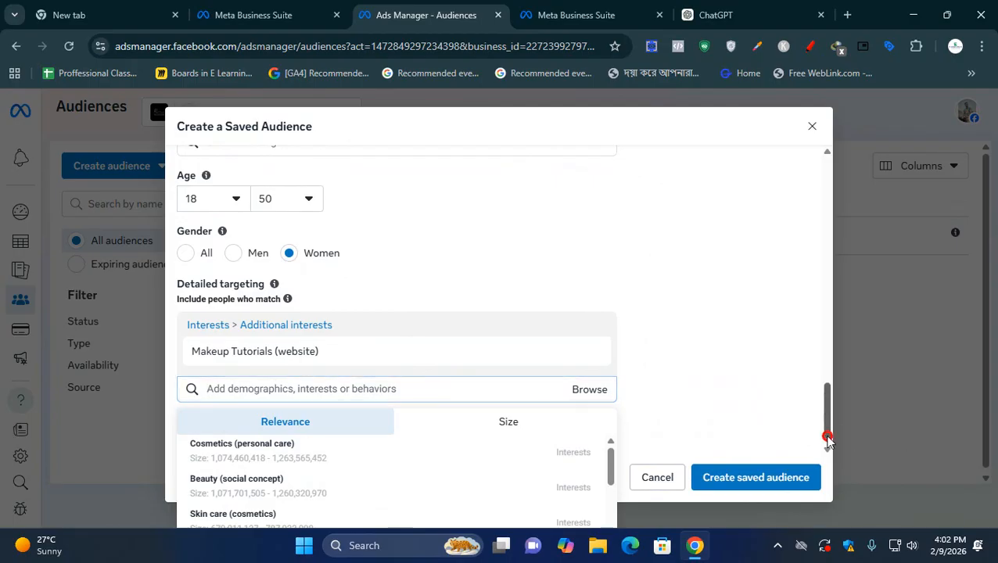
left_click(518, 392)
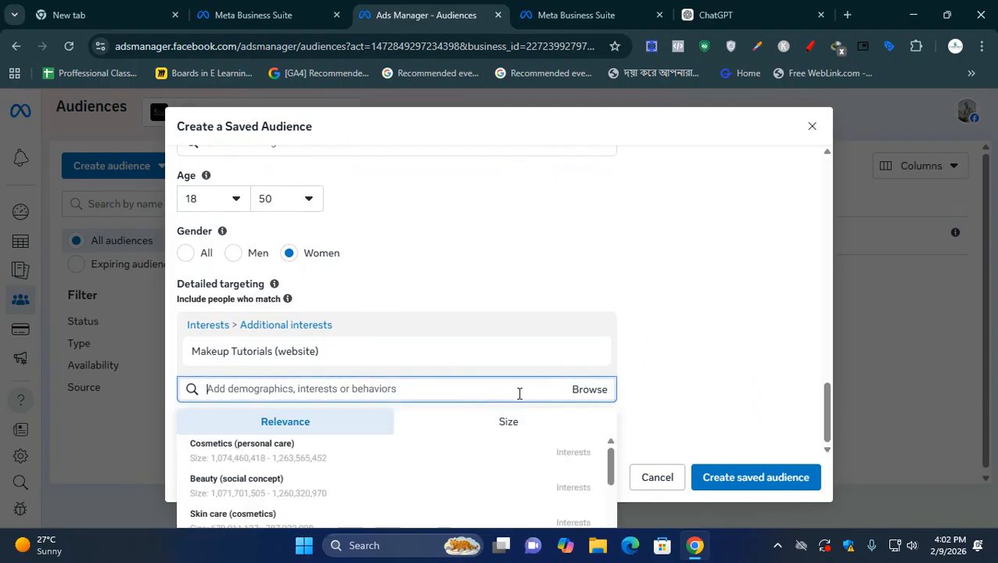
left_click(262, 464)
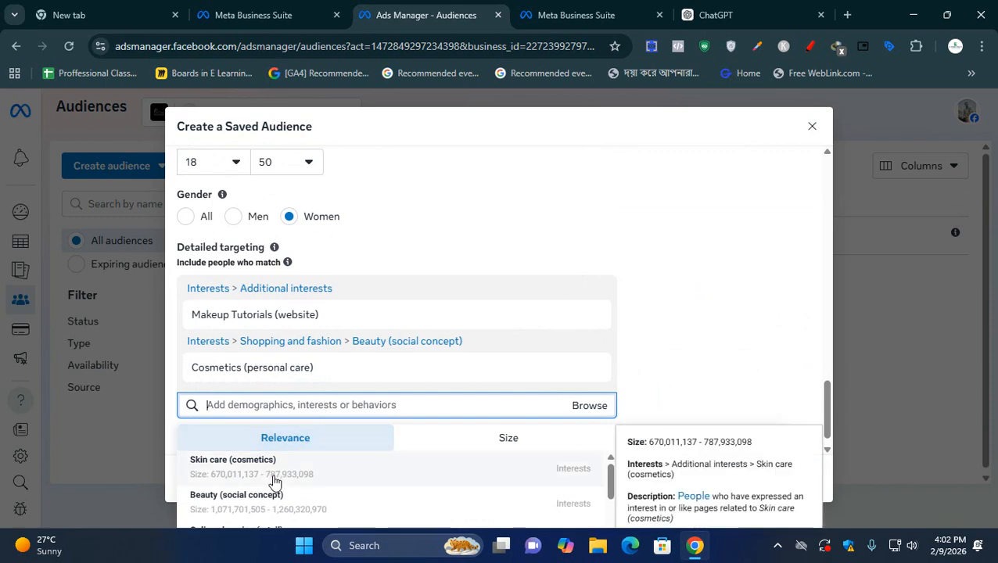
left_click(268, 481)
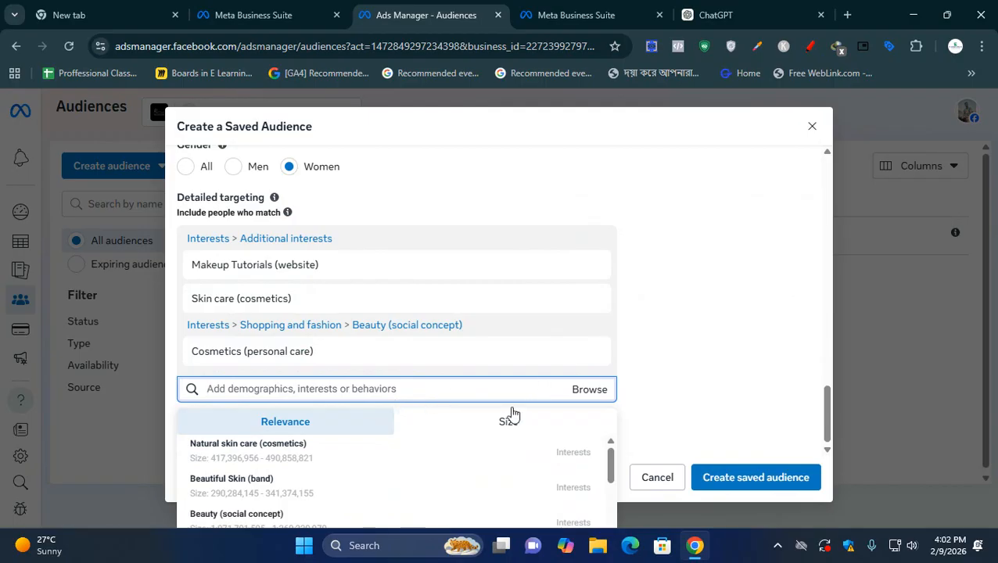
- Add the suggested interests Natural skin care (cosmetics) and Facial (cosmetics) to the detailed targeting
mouse_move(262, 452)
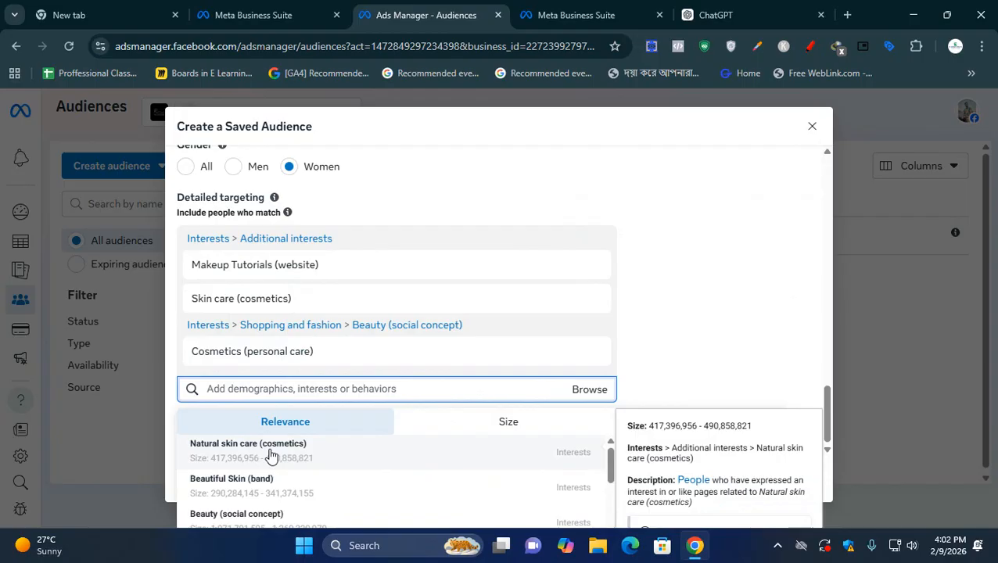
left_click(270, 454)
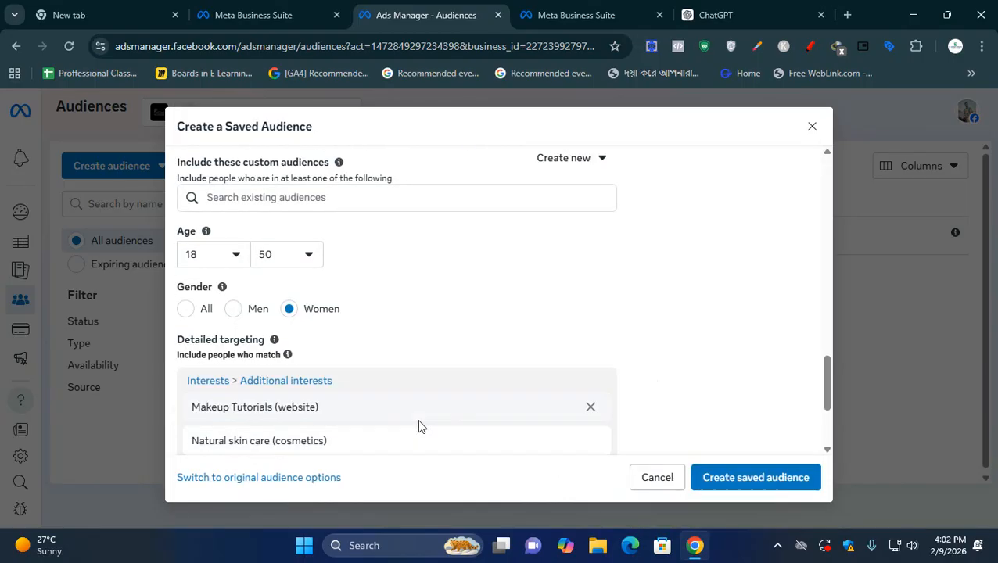
scroll(419, 424, "down", 2)
left_click(416, 422)
left_click(271, 453)
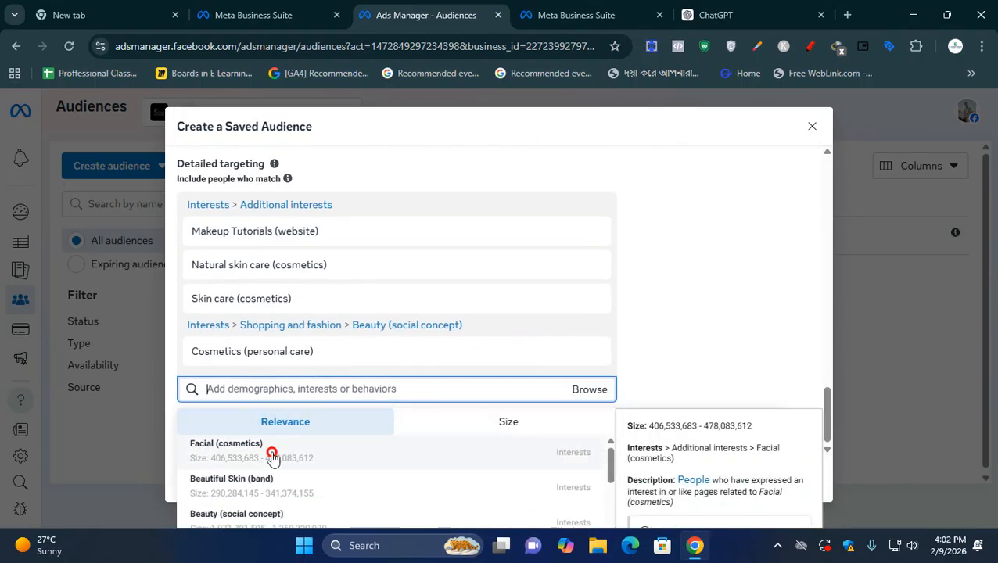
scroll(329, 438, "down", 3)
left_click(294, 428)
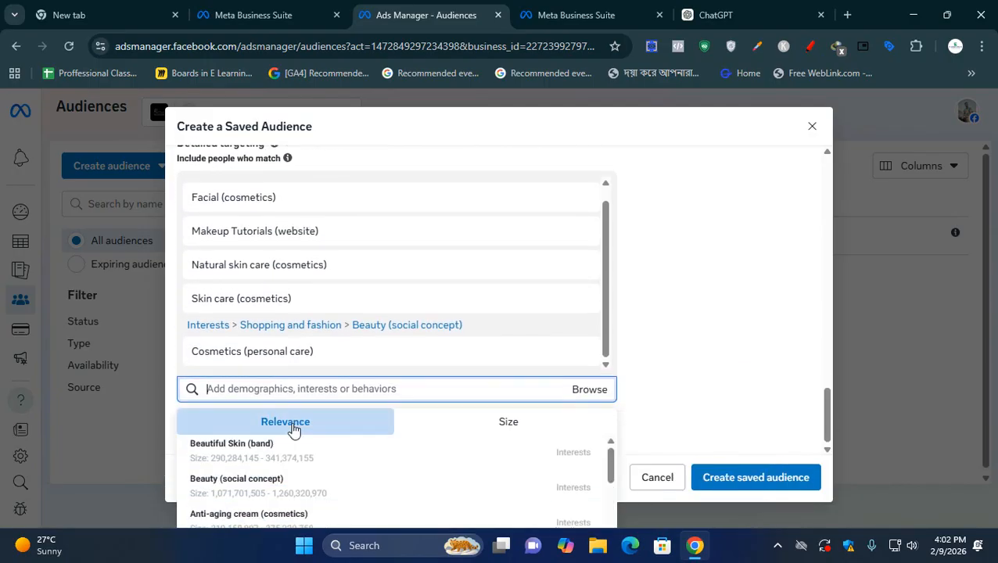
- Add the suggested Anti-aging cream (cosmetics) interest to the detailed targeting
left_click(263, 525)
scroll(304, 440, "down", 4)
left_click(326, 444)
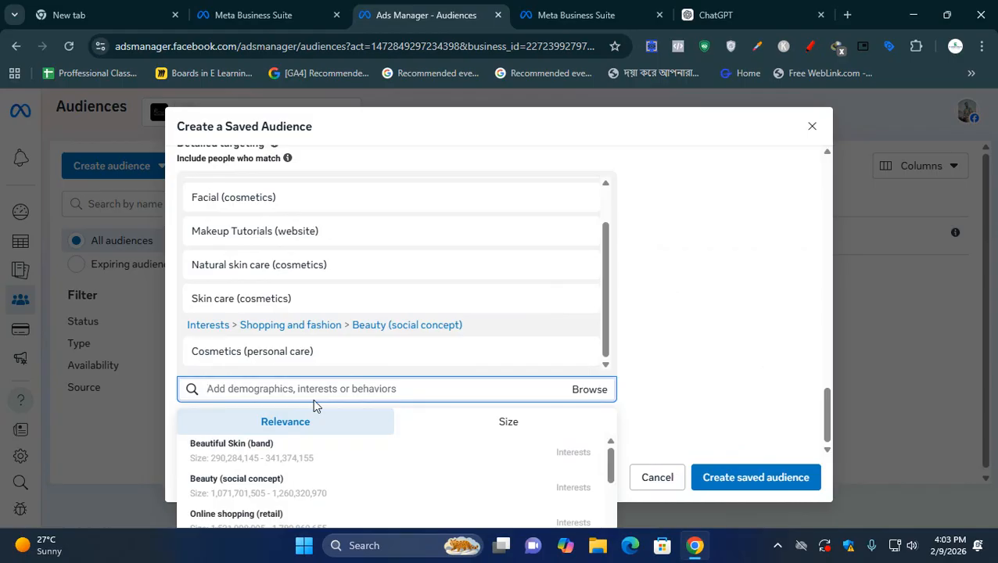
- Switch back to ChatGPT and review its interest suggestions, highlighting Makeup and Skincare, and continue reading to Behavioral Targeting
left_click(575, 13)
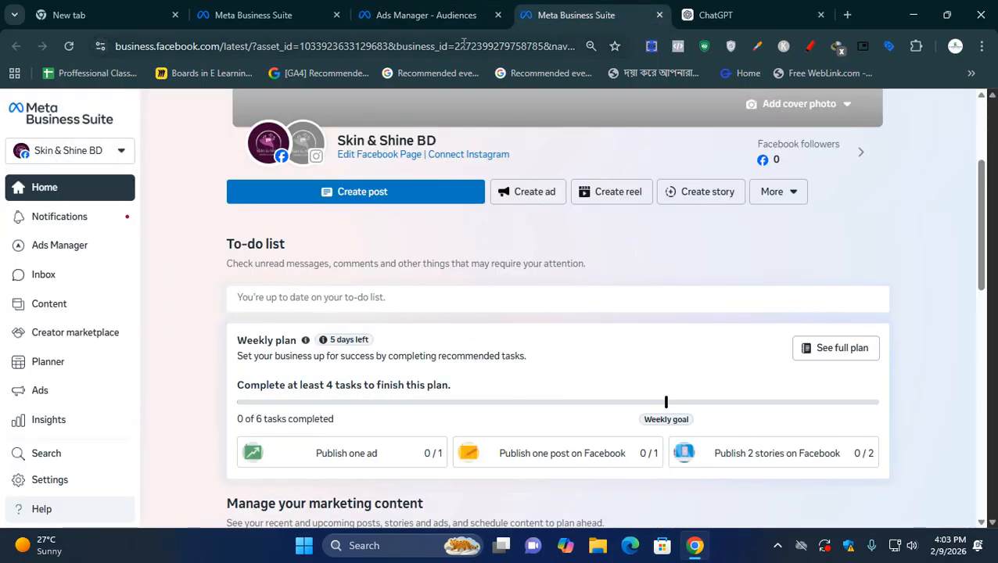
left_click(752, 14)
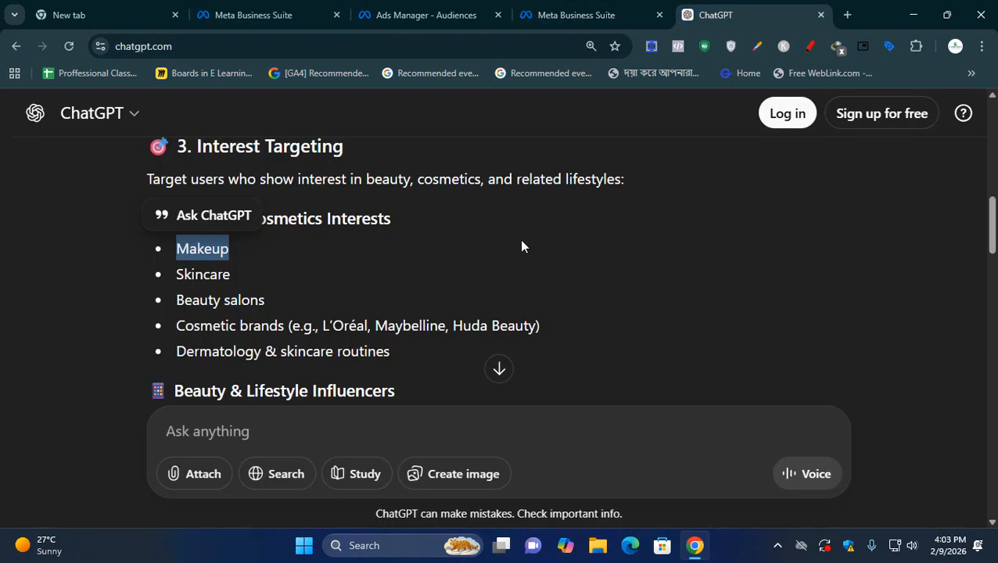
left_click(187, 303)
left_click_drag(169, 255, 286, 259)
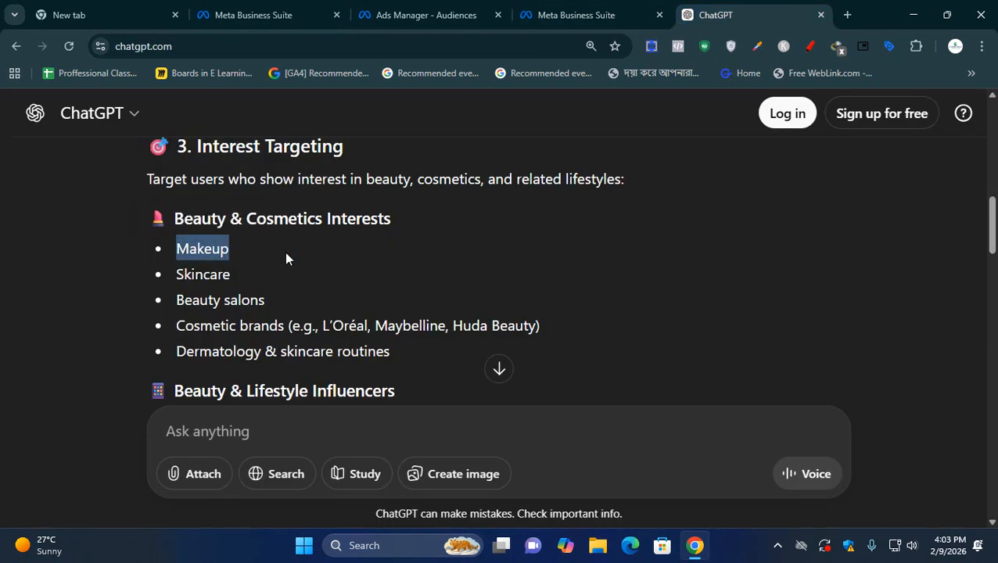
left_click_drag(173, 275, 234, 276)
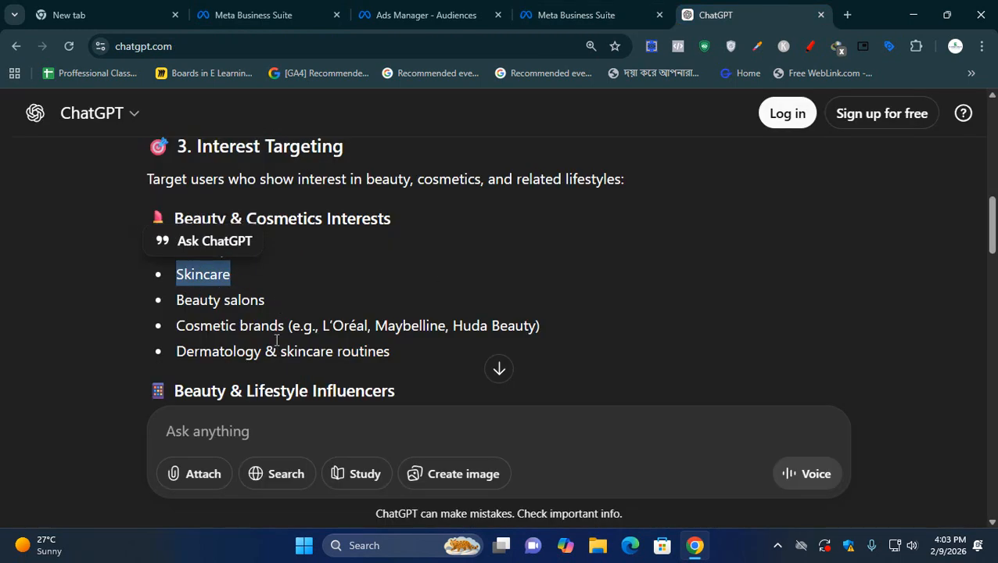
scroll(276, 340, "down", 1)
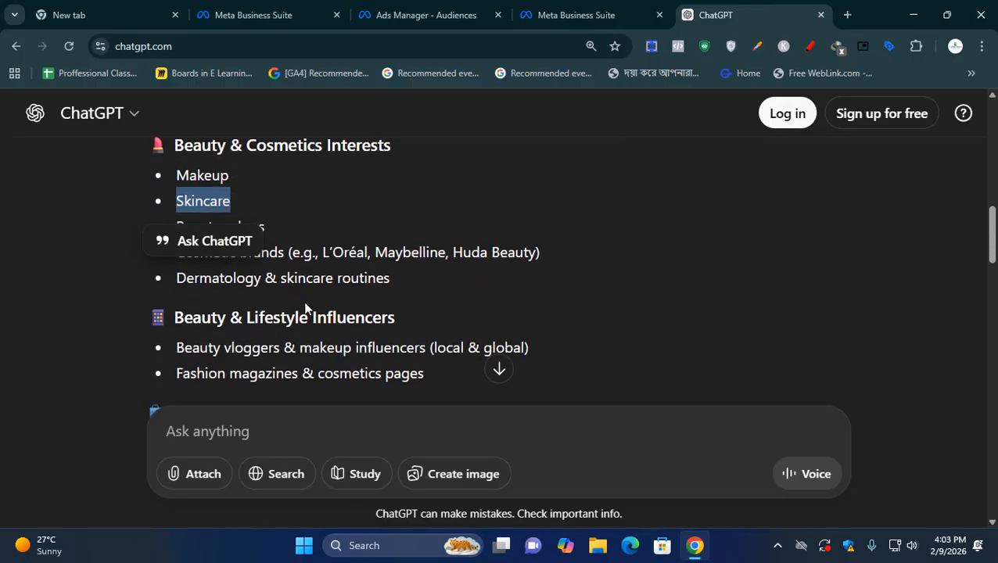
scroll(356, 306, "down", 1)
scroll(329, 344, "down", 1)
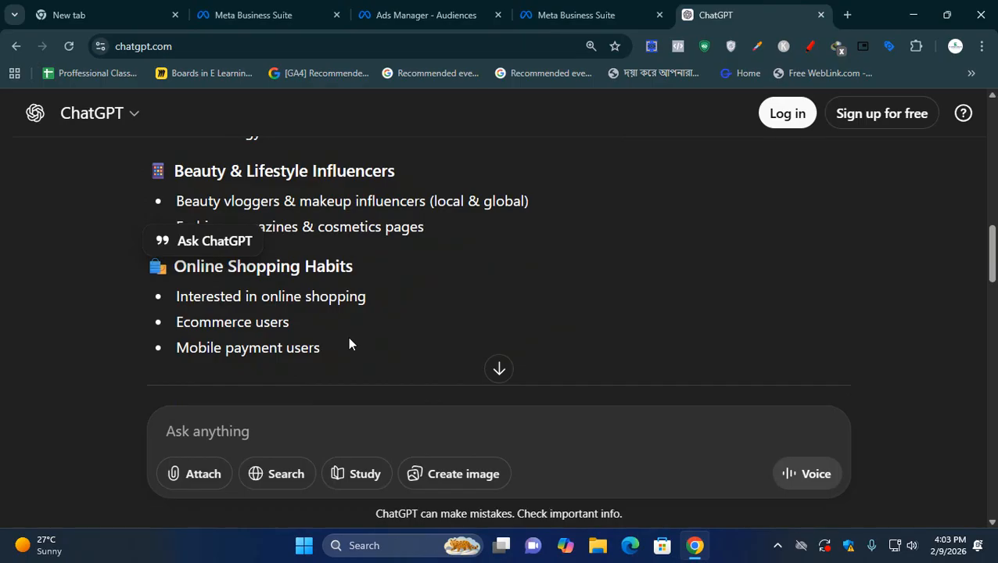
scroll(348, 340, "down", 3)
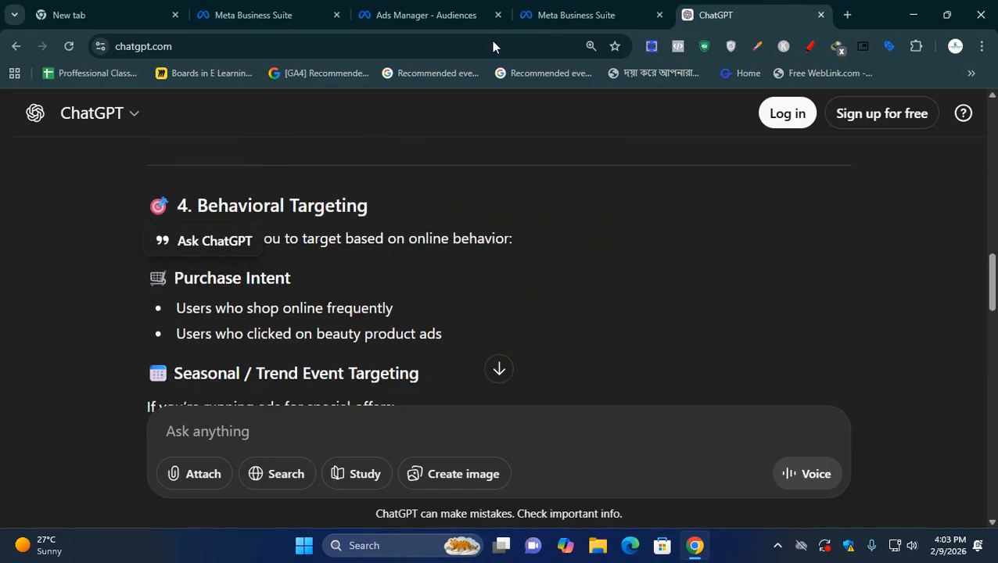
- Return to the saved audience in Ads Manager, enlarge the page, and add the Engaged Shoppers purchase behavior to detailed targeting
left_click(569, 15)
left_click(476, 11)
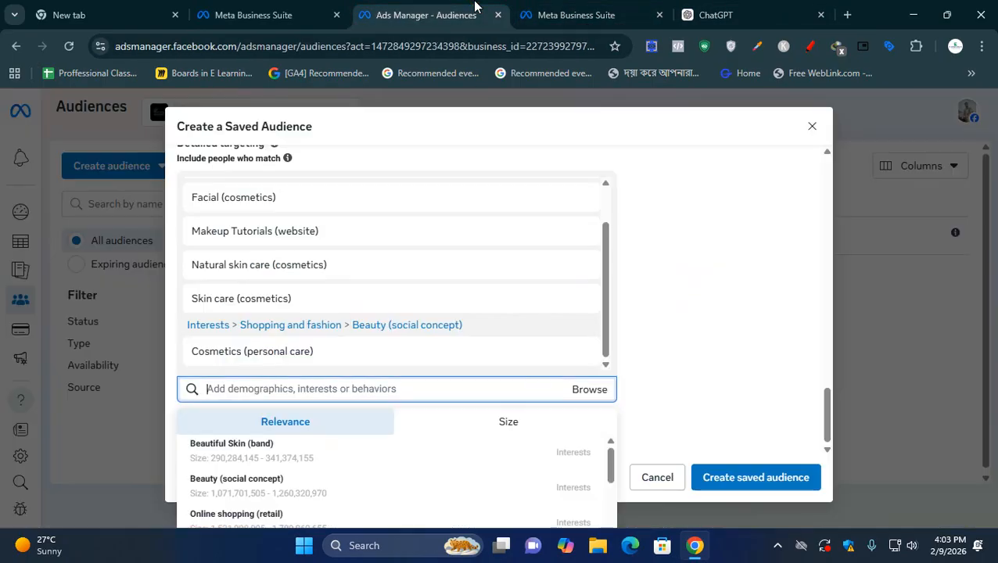
left_click(337, 394)
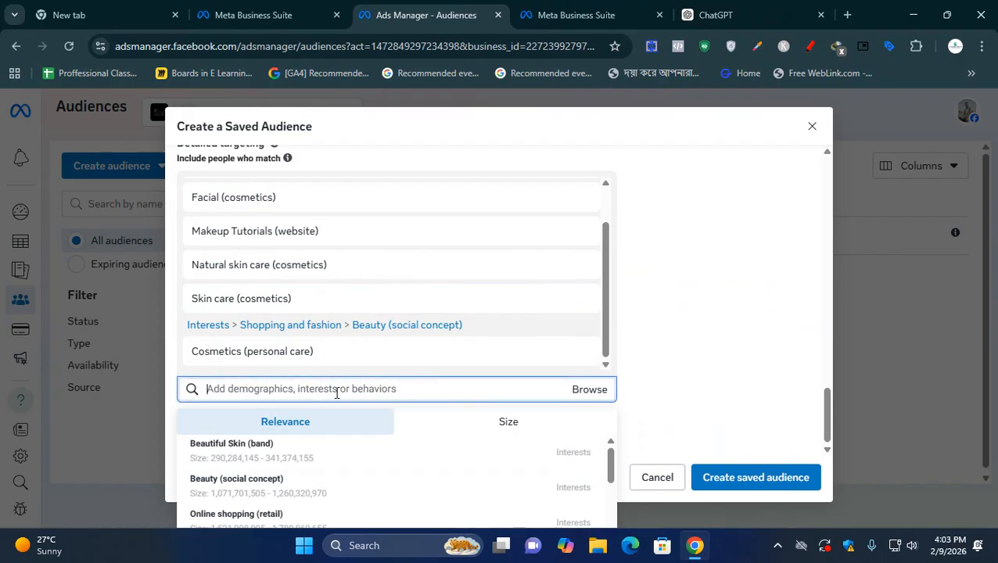
type("enga")
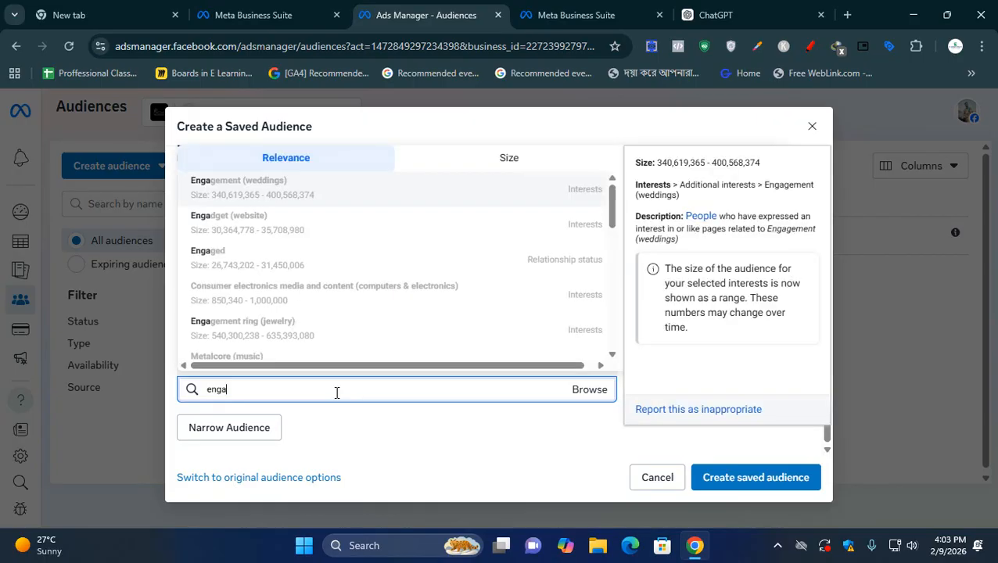
type("ged")
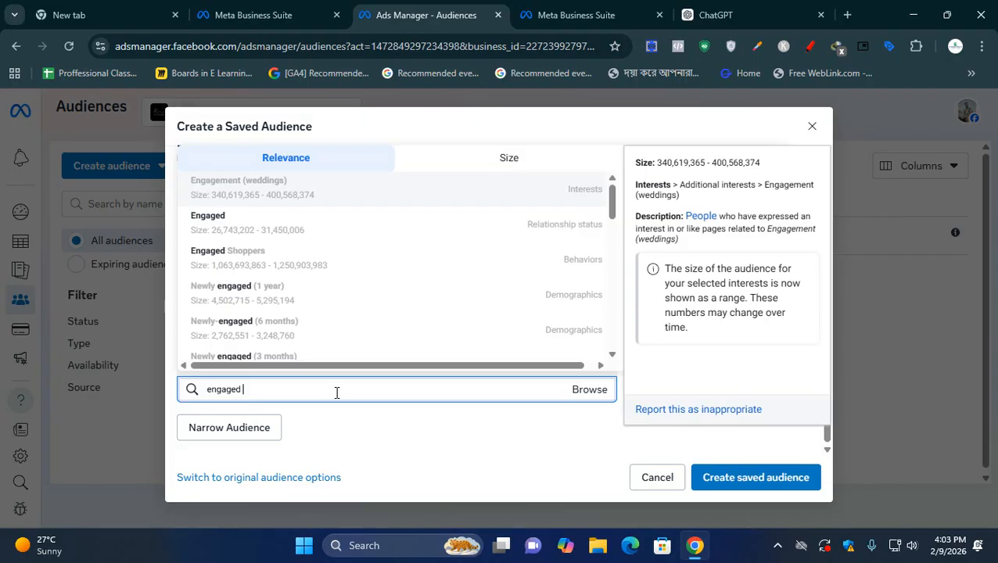
type(" sh")
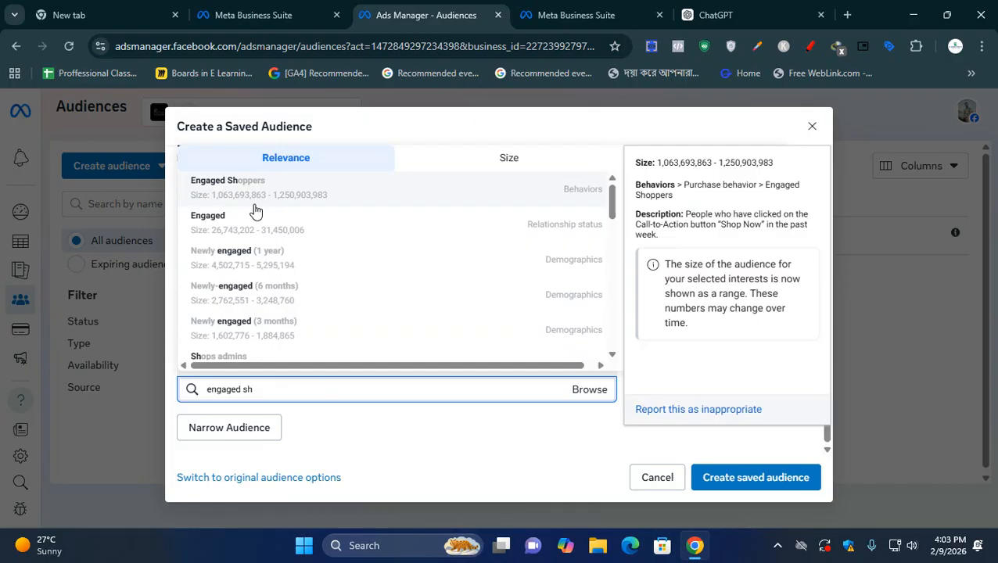
key("ctrl+plus")
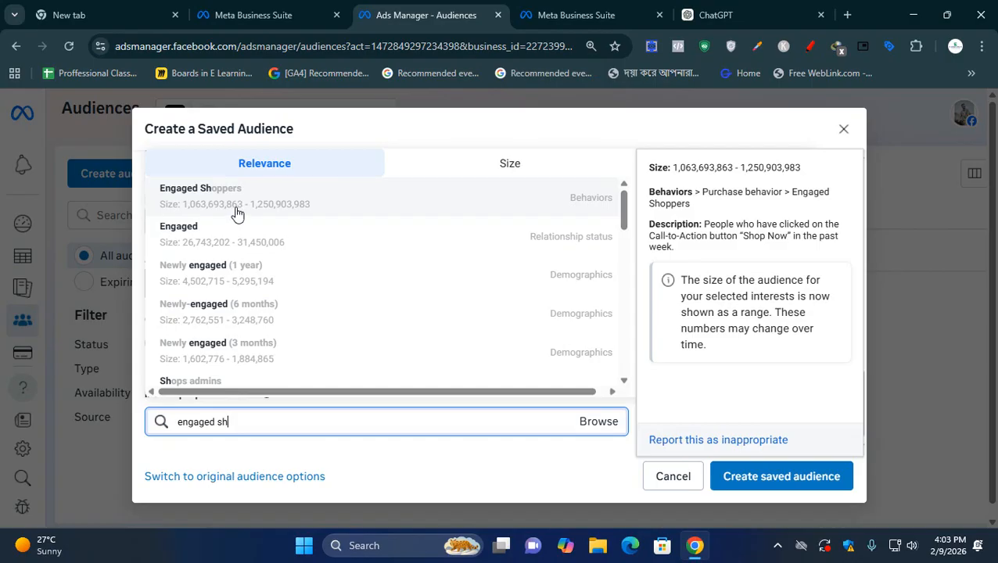
left_click(237, 213)
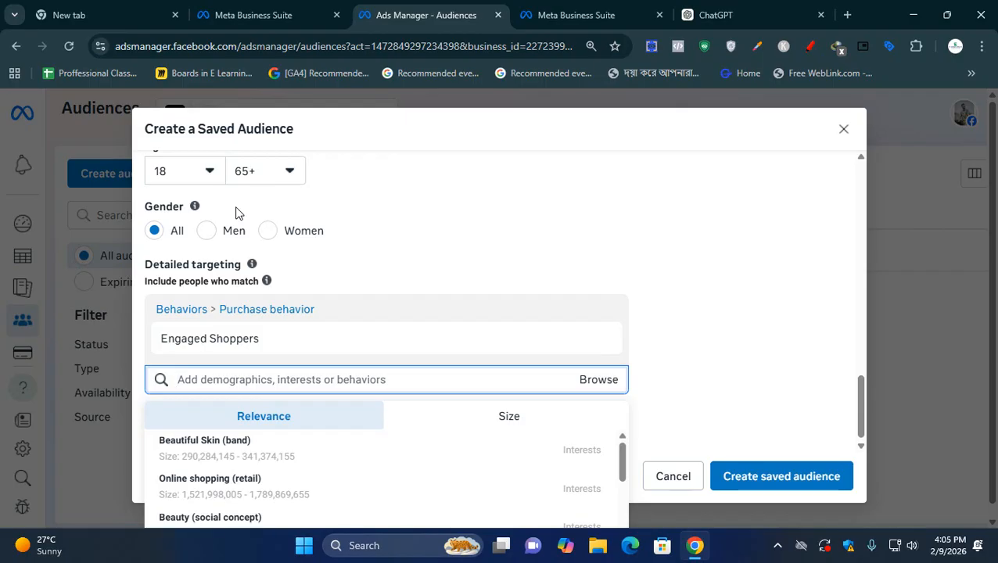
- Create the saved audience with its current settings, then check its details and availability in the Audiences list
left_click(741, 259)
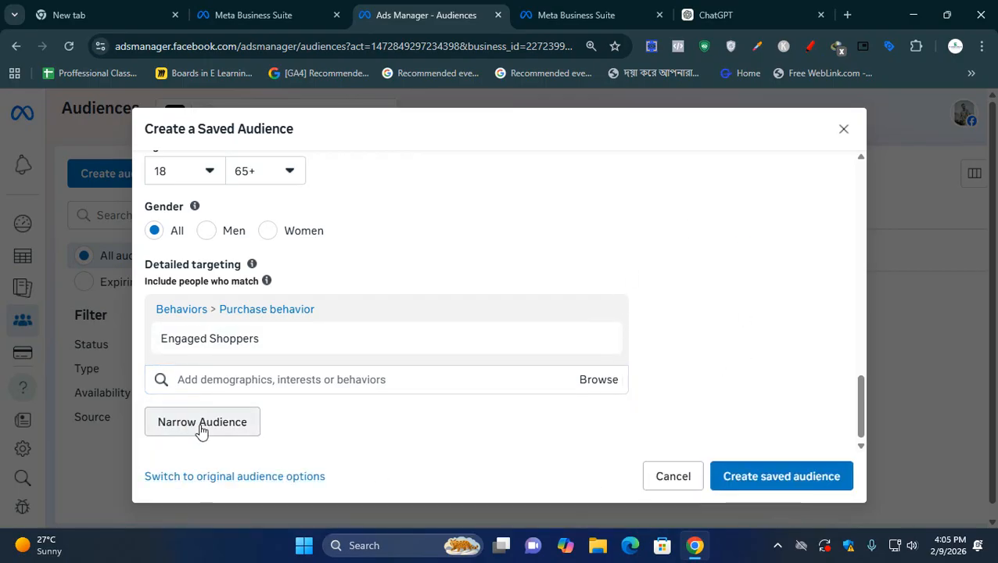
scroll(274, 444, "up", 1)
scroll(274, 442, "up", 4)
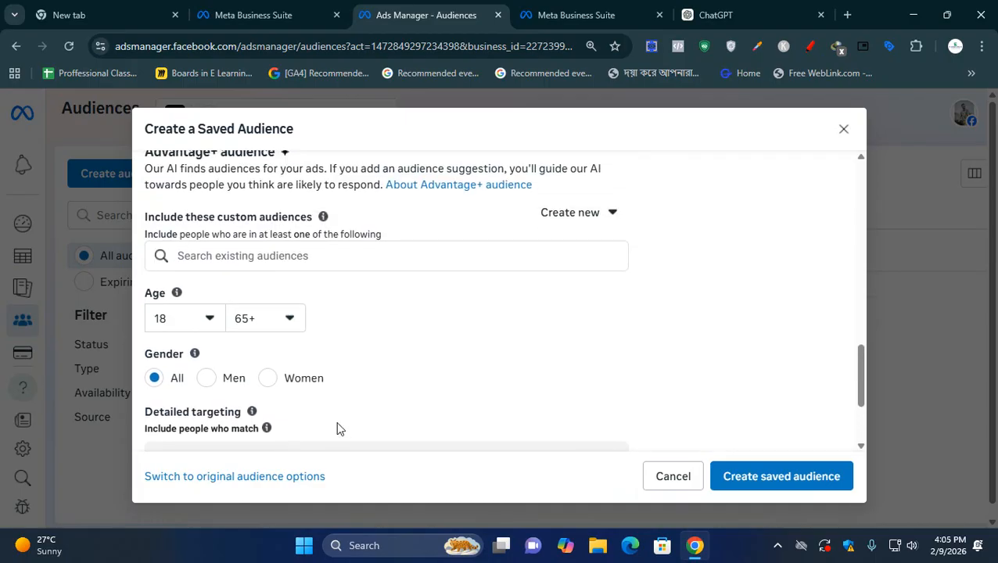
left_click(773, 483)
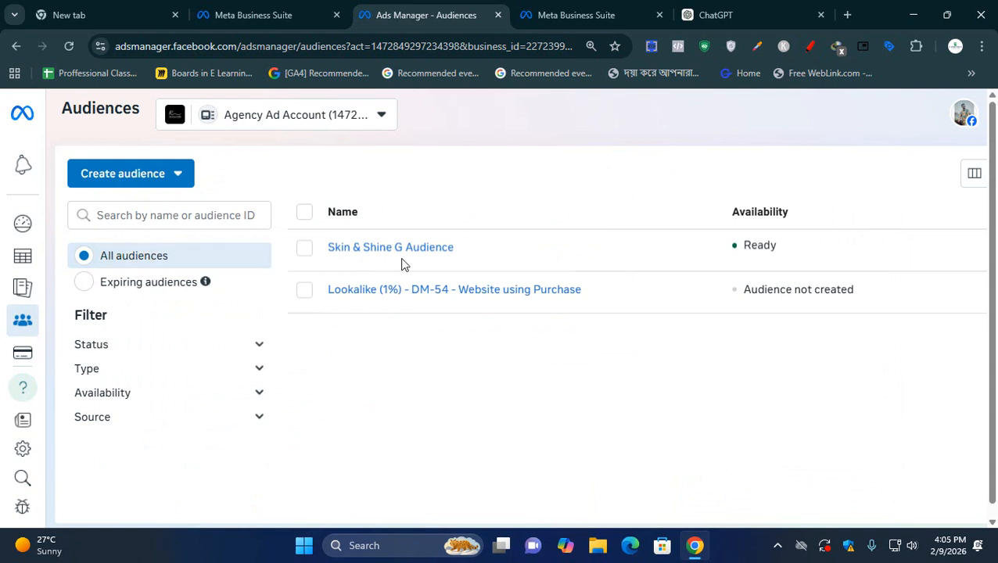
mouse_move(413, 256)
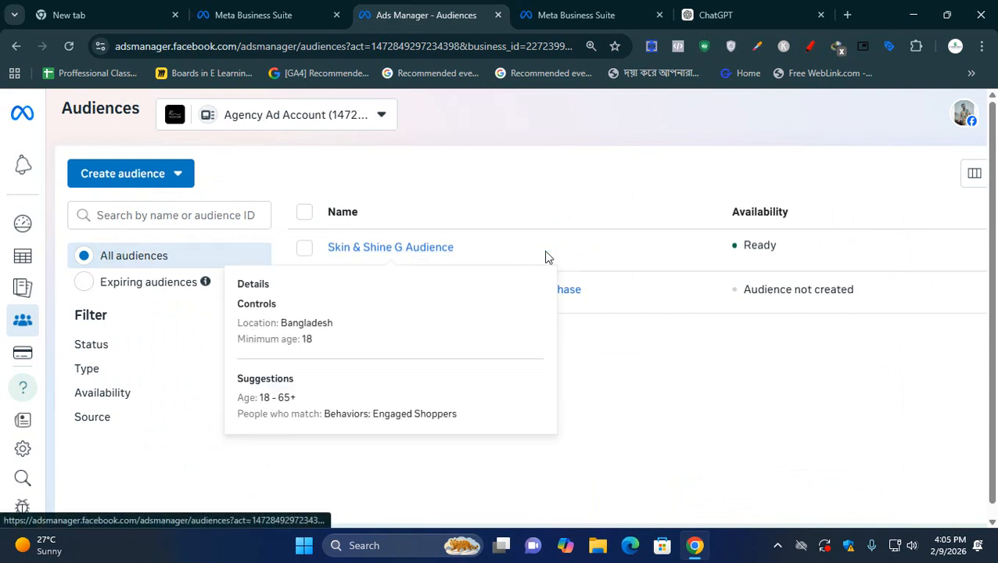
left_click_drag(737, 247, 786, 250)
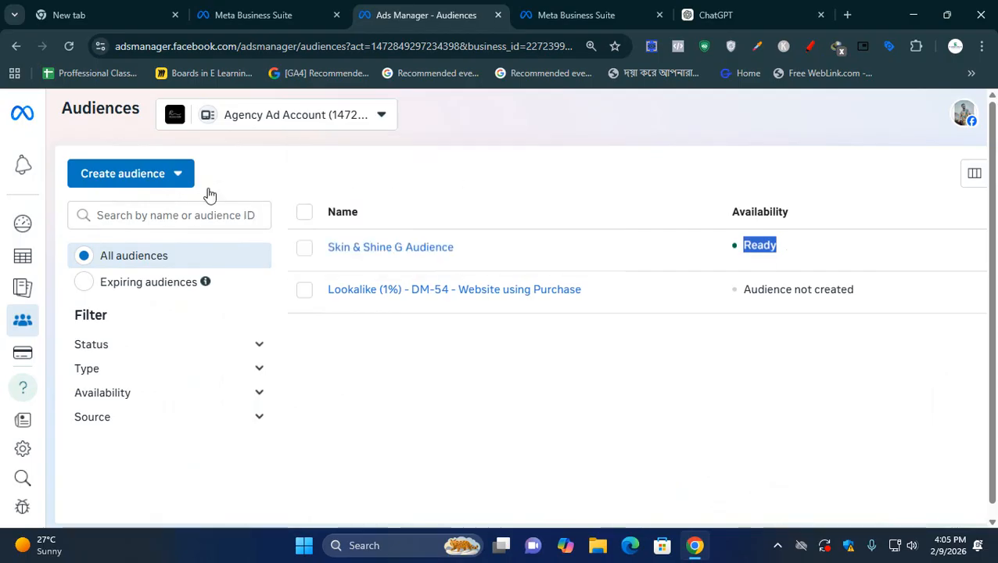
- Return to Campaigns, open the DM 59 Awarness Test Ads draft for editing at 100% page zoom, and go to Ad Set 1
left_click(177, 175)
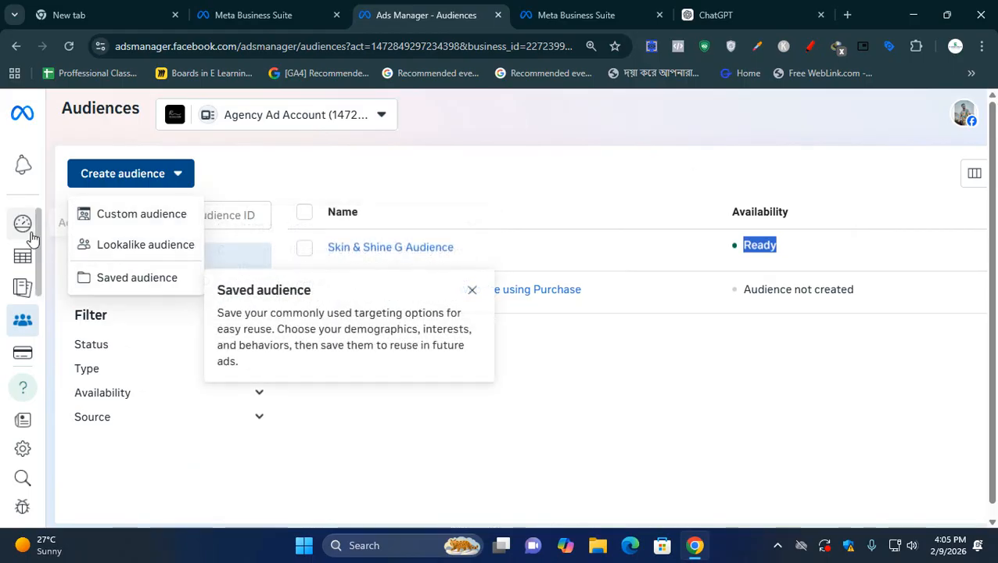
mouse_move(29, 231)
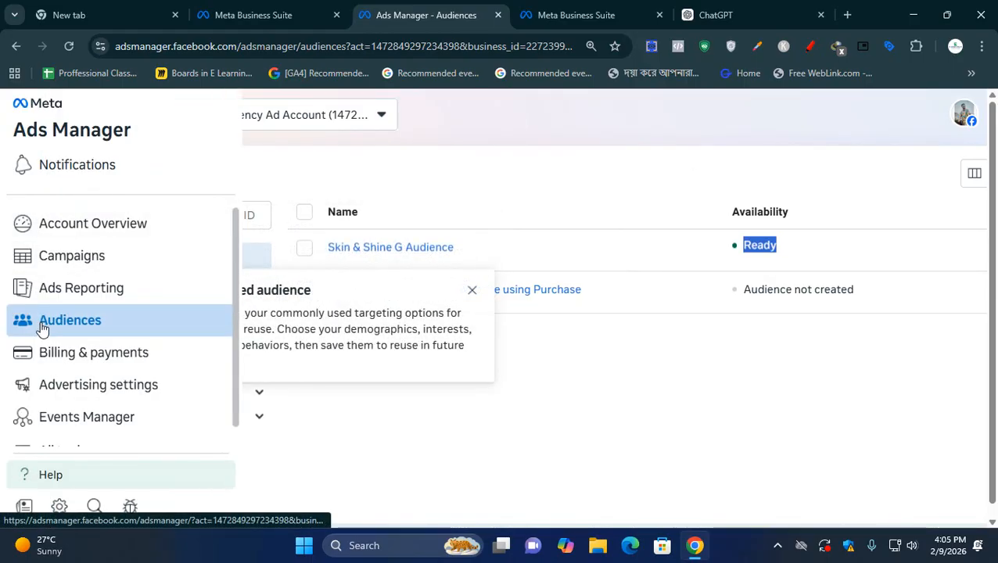
left_click(51, 256)
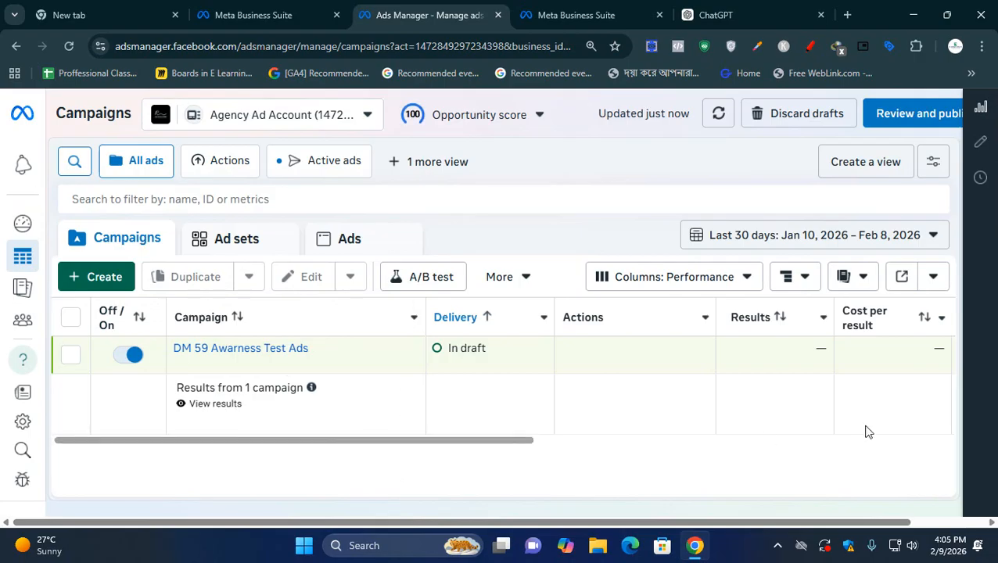
left_click(244, 368)
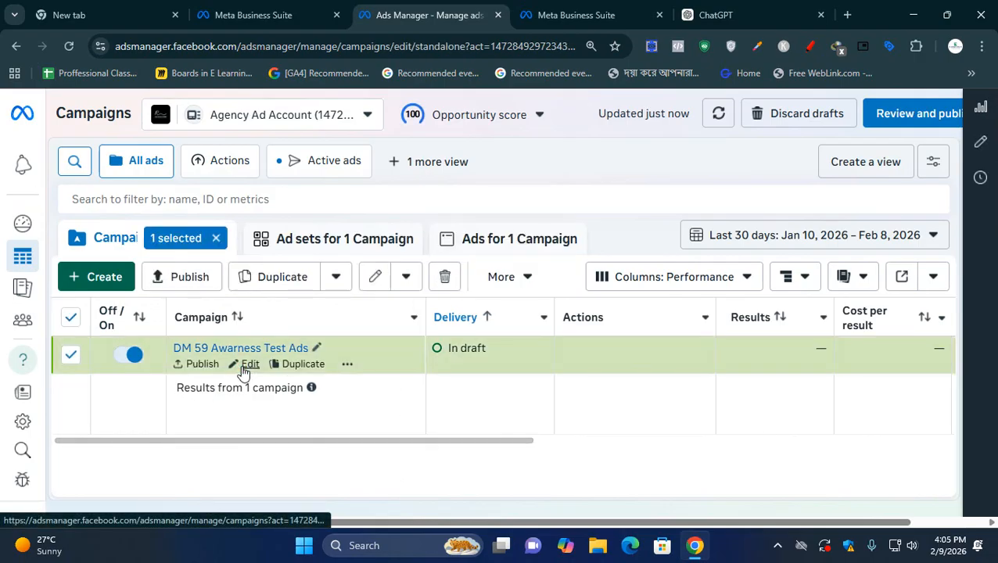
key("ctrl+minus")
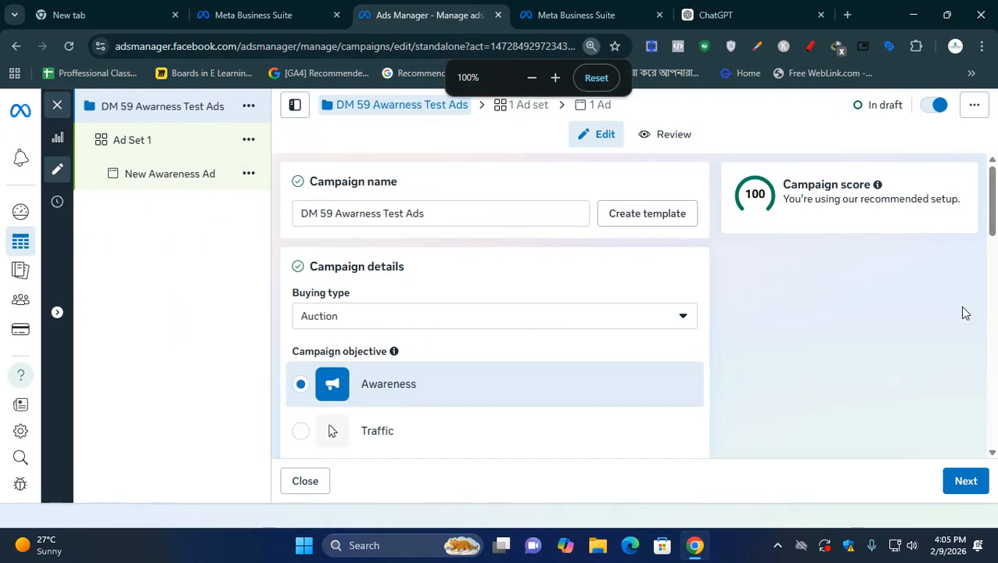
left_click(146, 142)
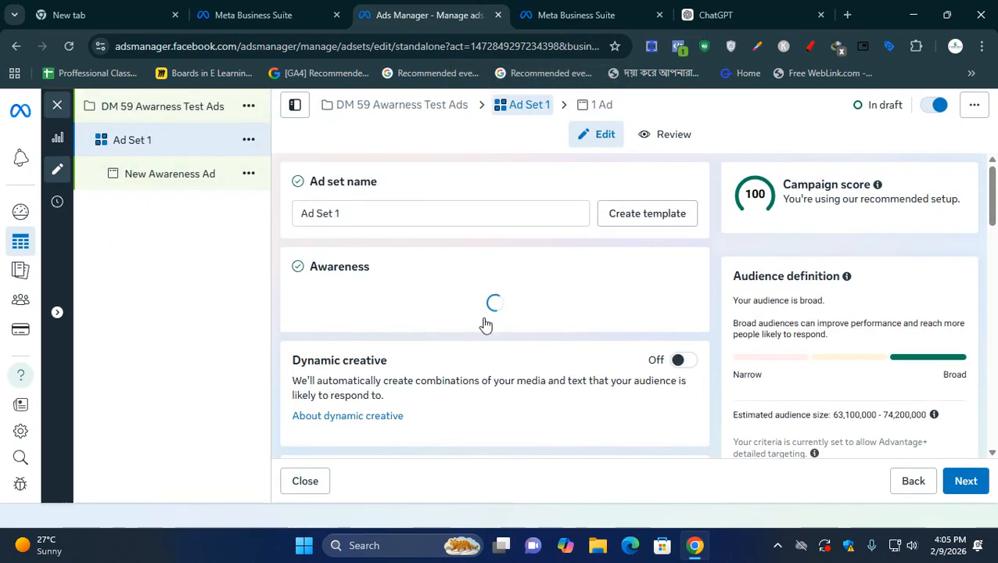
- Apply the saved Skin & Shine G Audience in the Audience controls of Ad Set 1
scroll(484, 324, "down", 5)
scroll(483, 323, "down", 10)
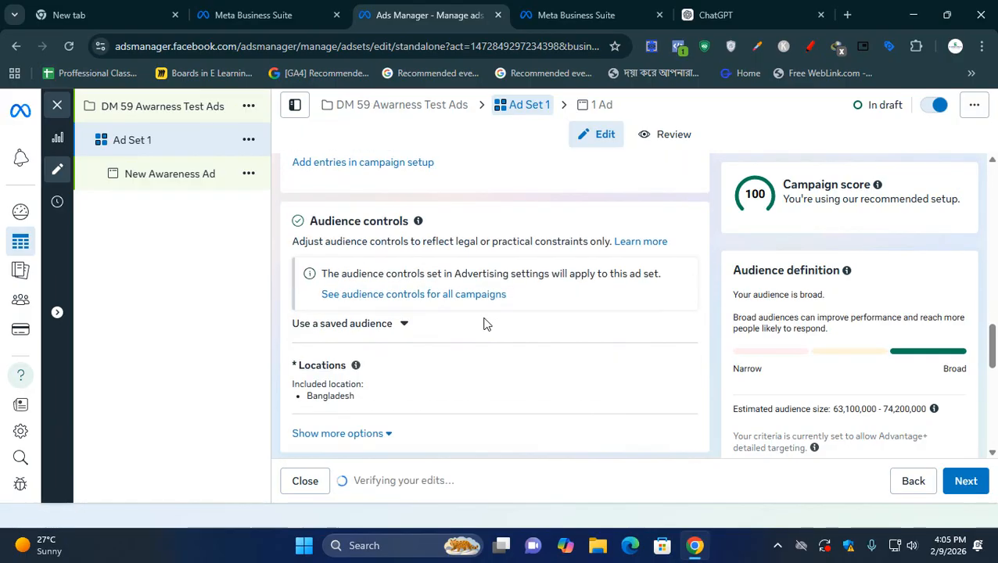
scroll(484, 324, "down", 3)
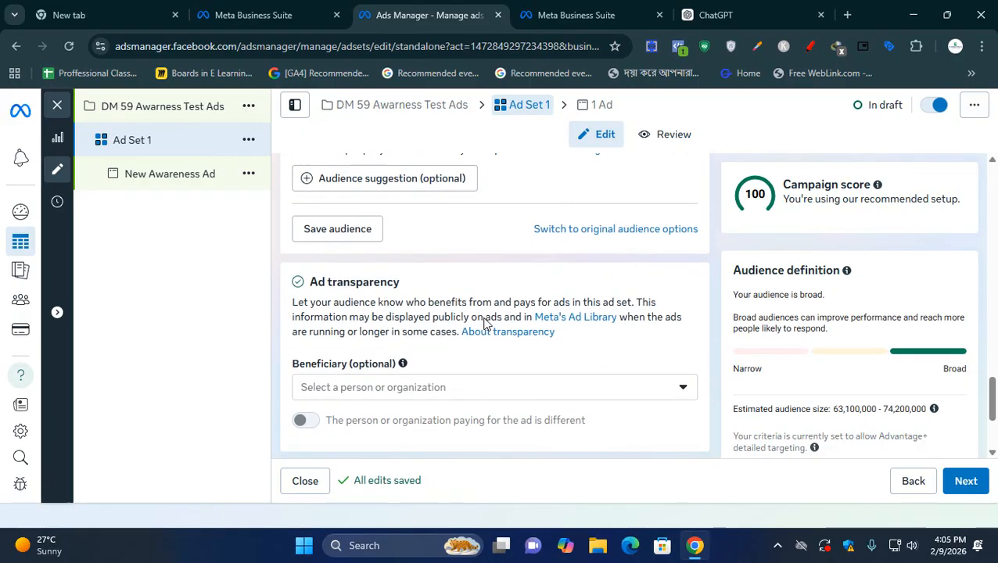
scroll(485, 325, "up", 2)
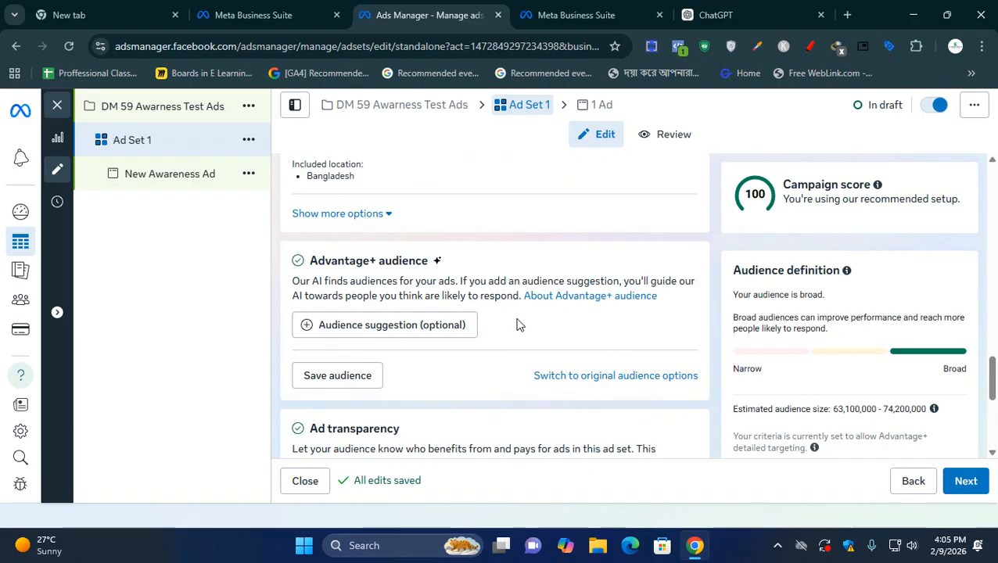
scroll(518, 325, "up", 2)
scroll(518, 323, "up", 3)
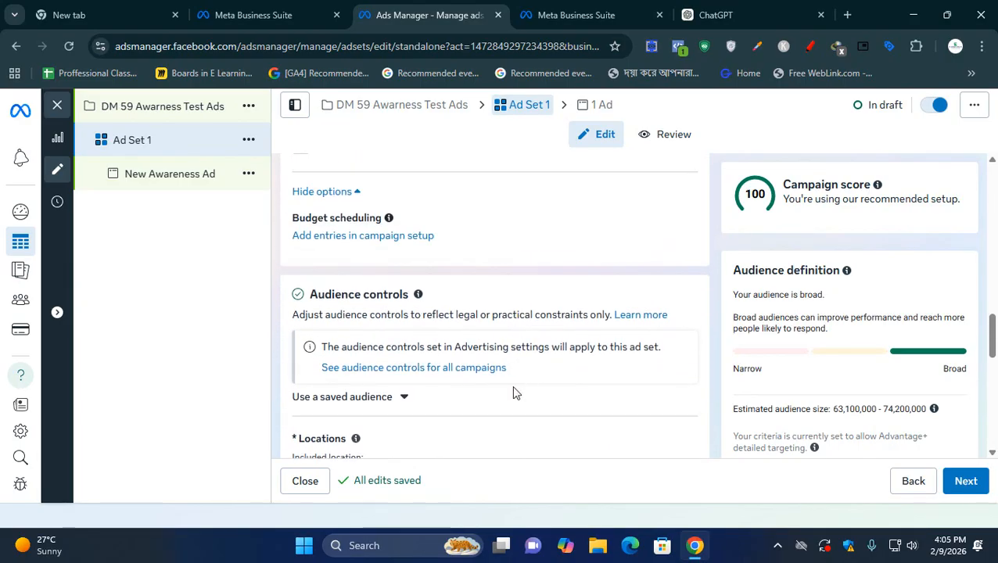
left_click_drag(310, 294, 410, 295)
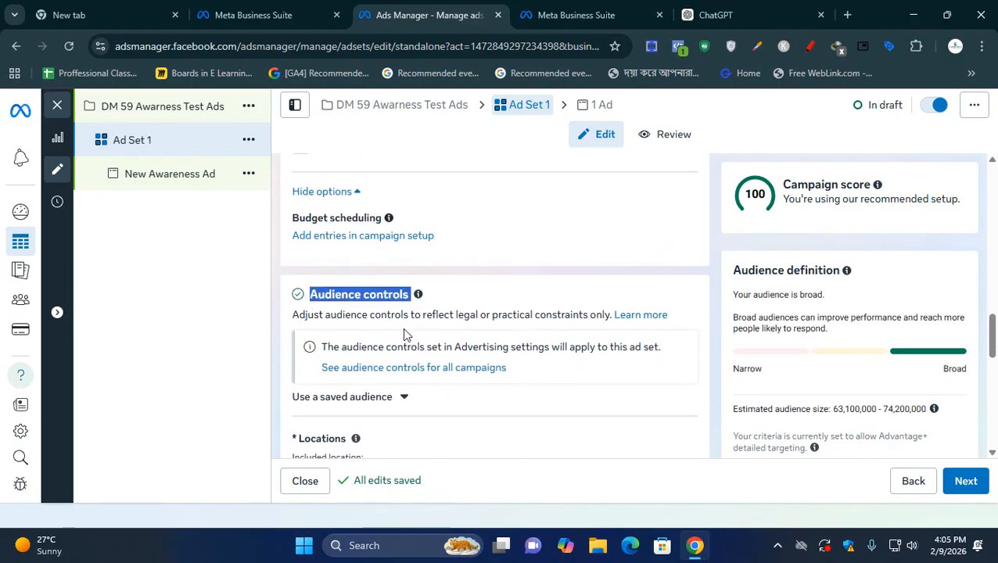
left_click(367, 402)
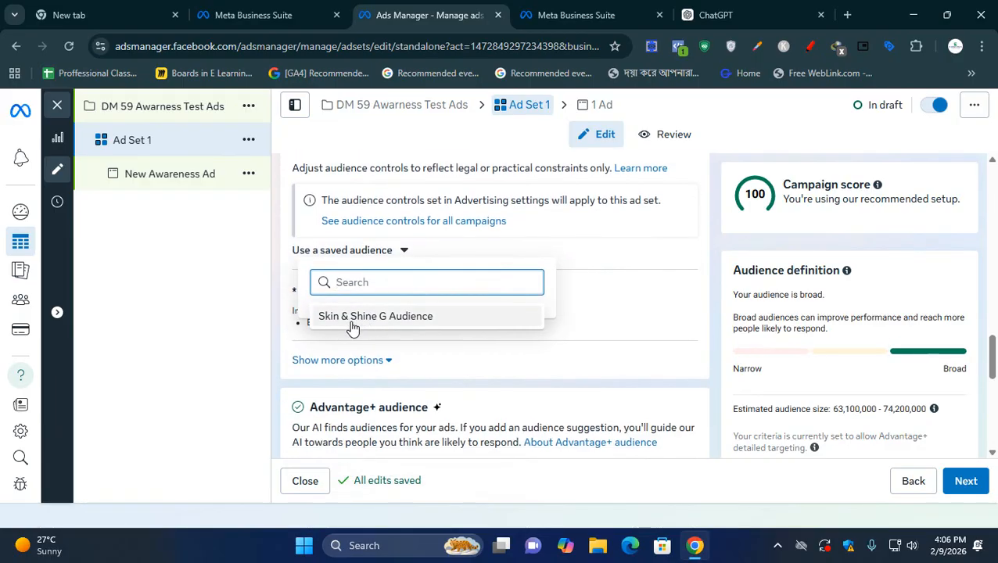
mouse_move(384, 329)
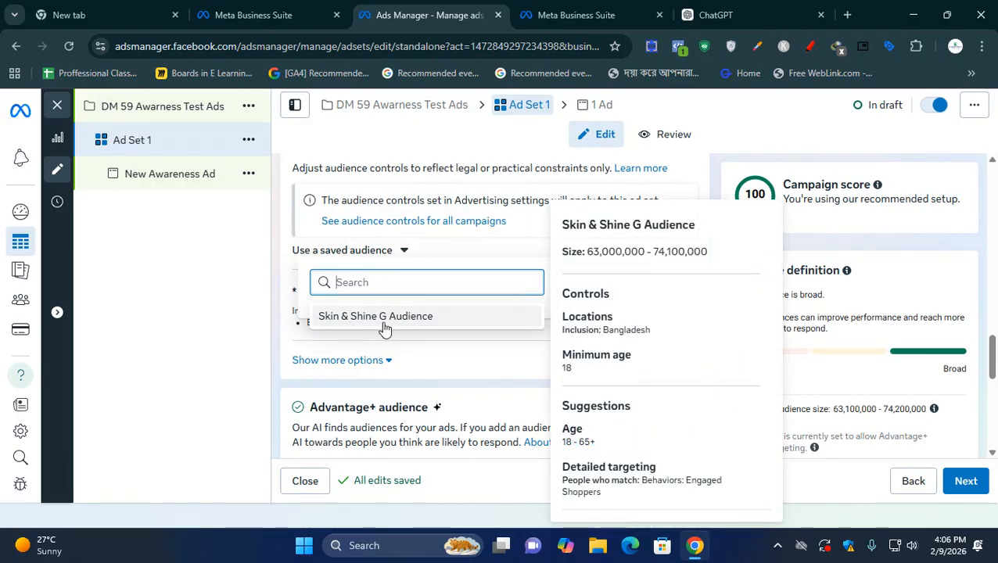
left_click(384, 321)
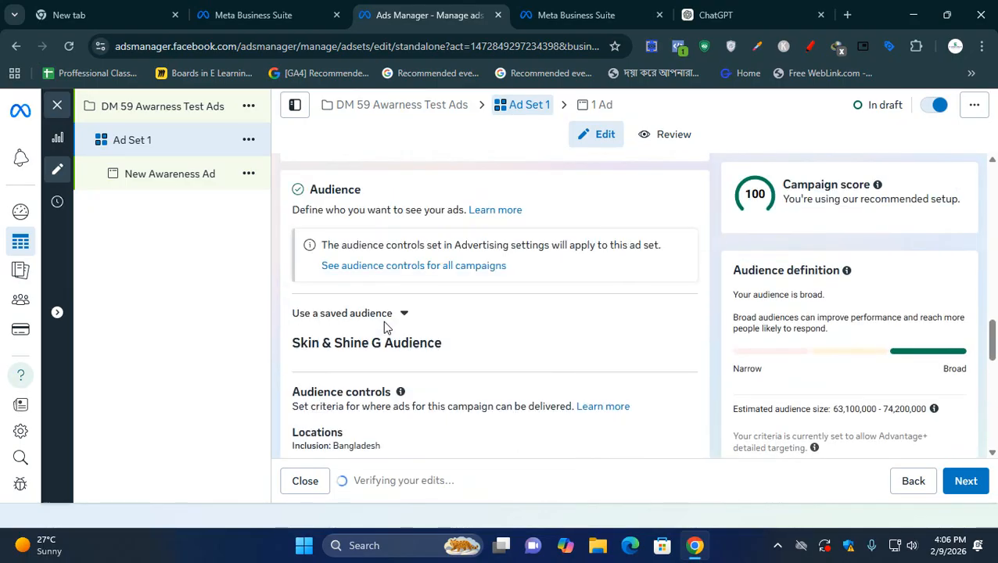
- Review the applied audience's controls and targeting, along with the campaign score and estimated audience size
scroll(385, 323, "down", 3)
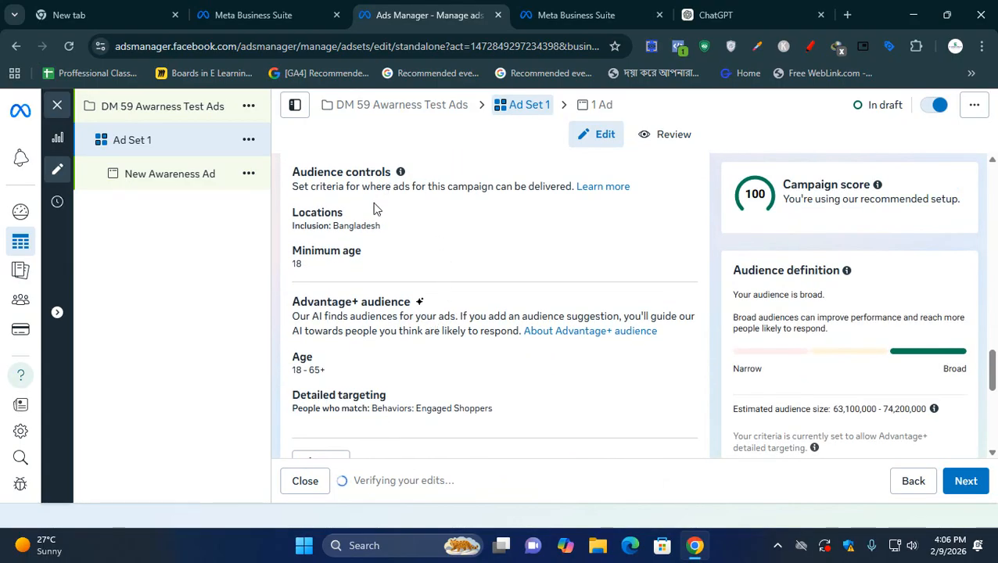
scroll(372, 208, "down", 2)
scroll(391, 349, "up", 2)
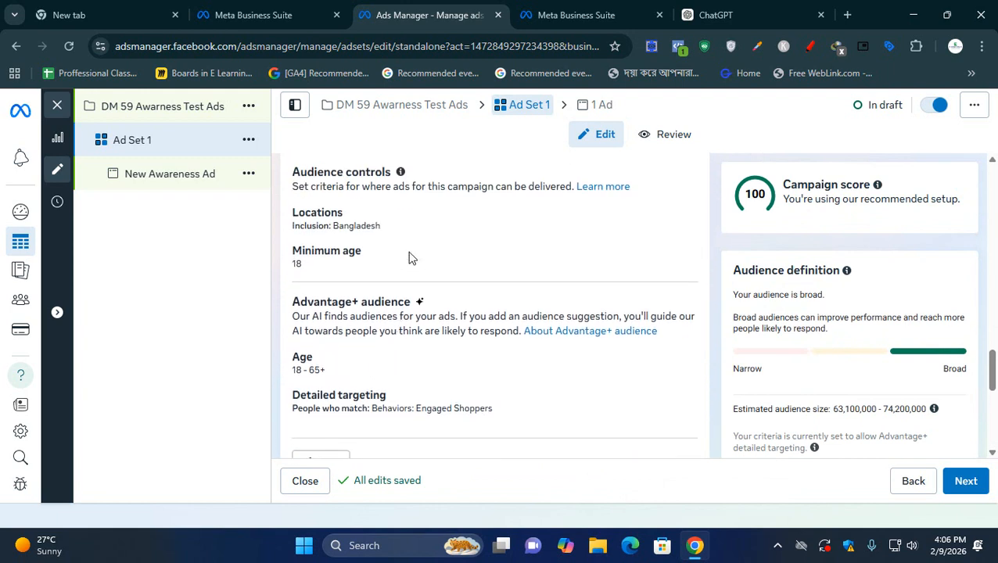
left_click(780, 188)
left_click_drag(781, 188, 873, 187)
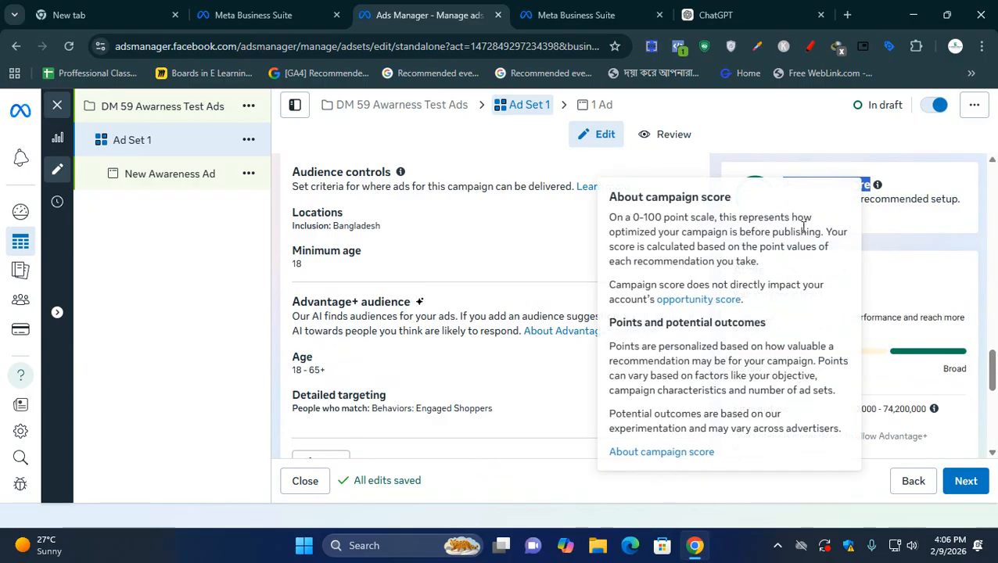
left_click(901, 229)
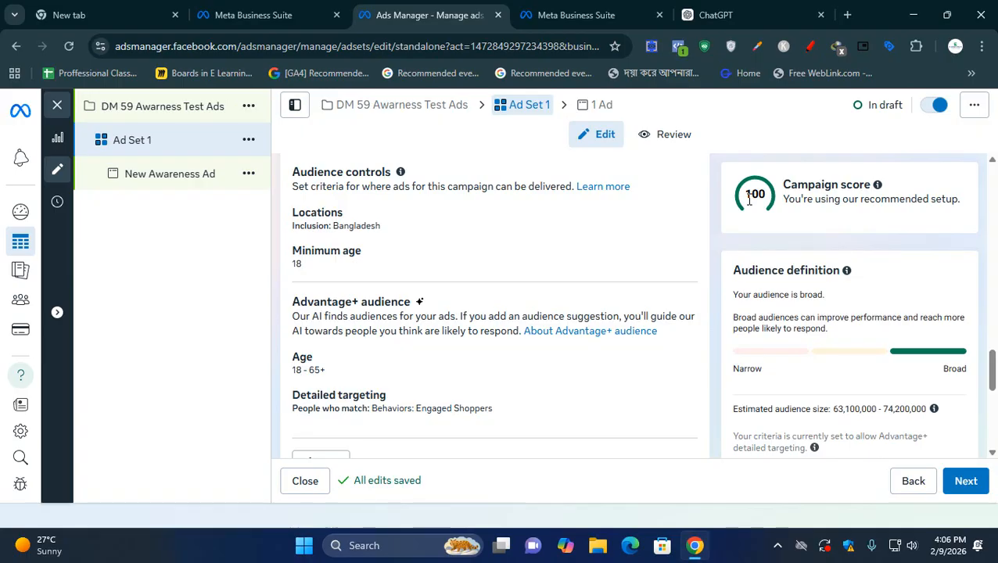
scroll(751, 211, "down", 1)
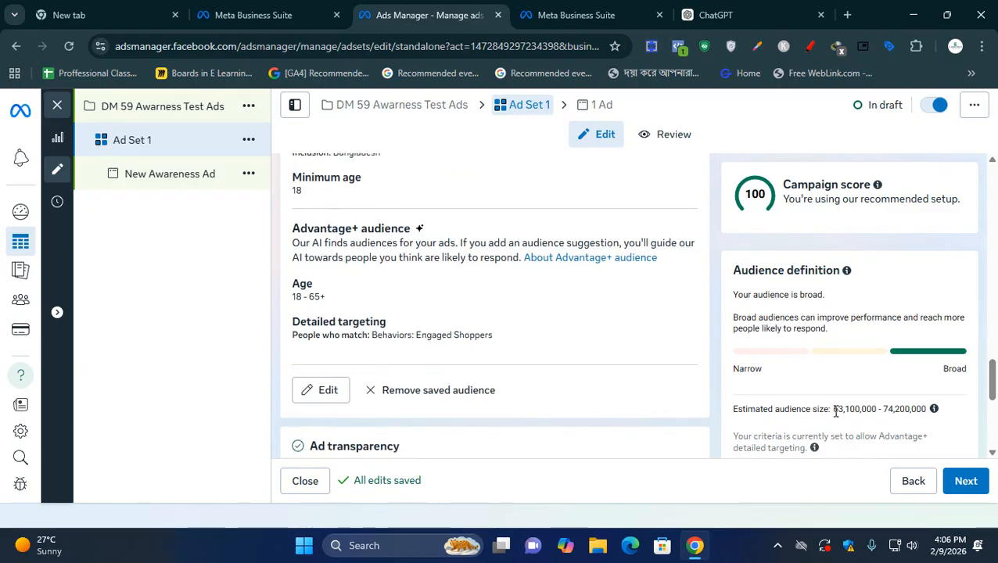
left_click_drag(834, 410, 930, 419)
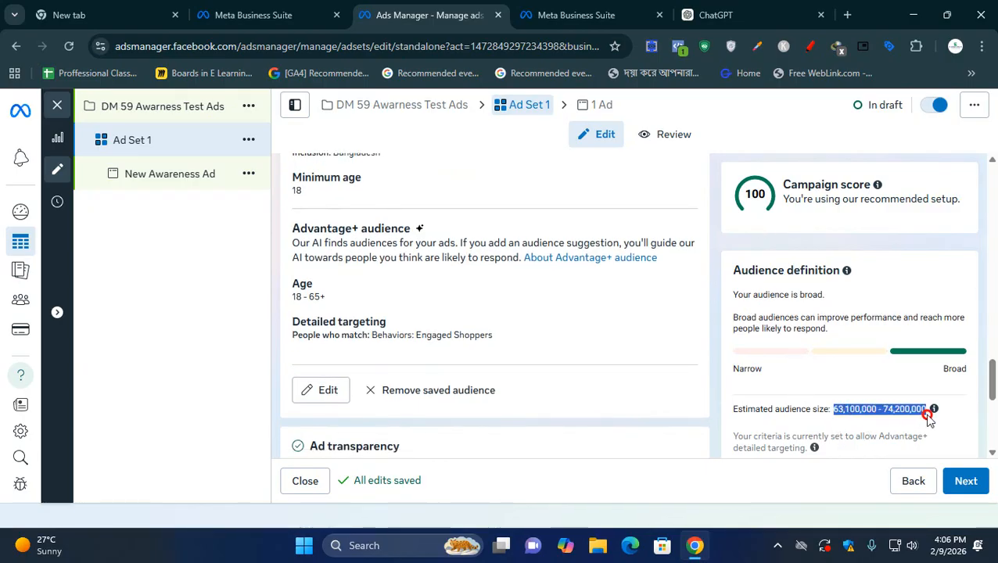
left_click(929, 421)
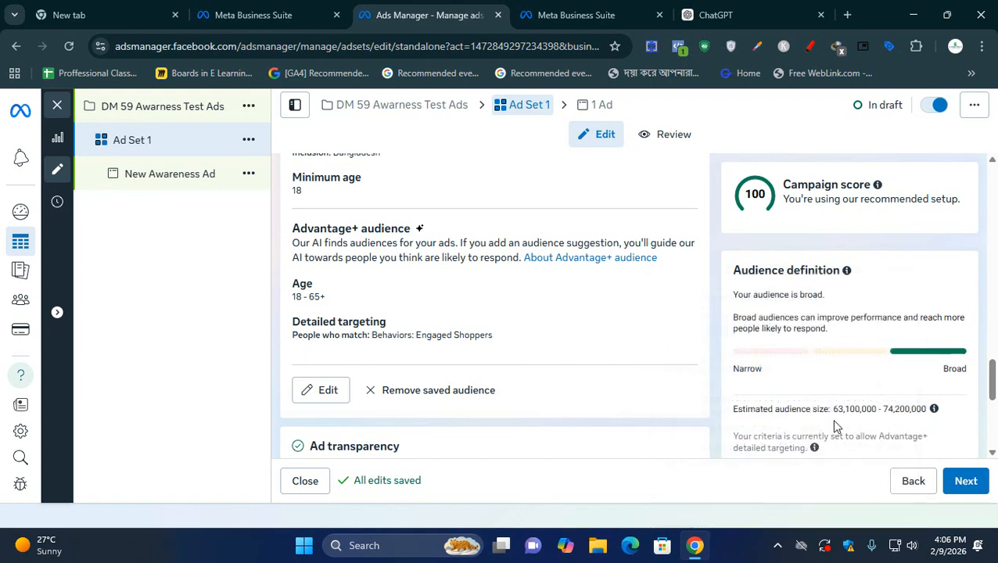
left_click_drag(834, 409, 928, 414)
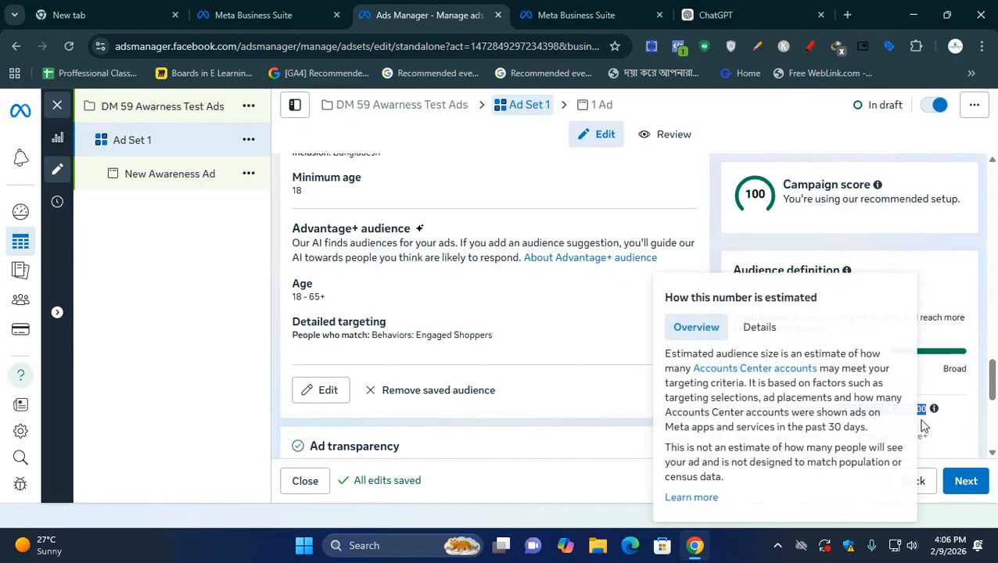
left_click(921, 430)
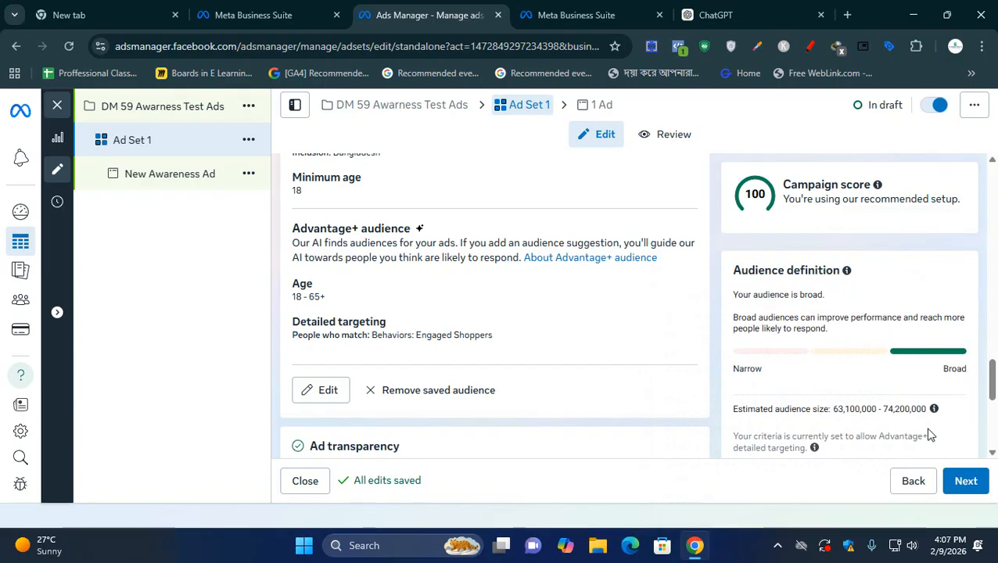
- Examine the Ad transparency section and the verified choices available for the beneficiary
scroll(575, 328, "down", 2)
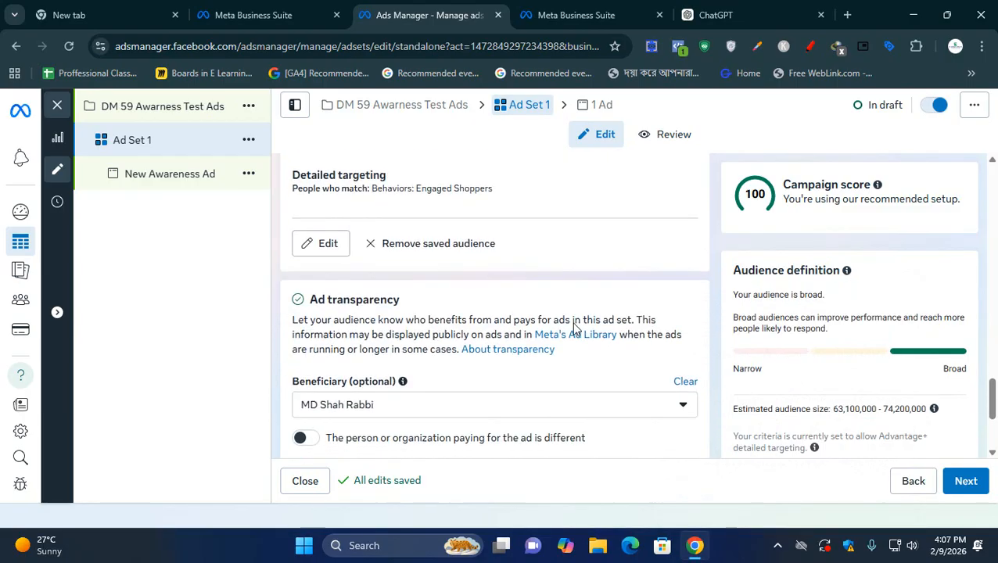
scroll(576, 322, "down", 1)
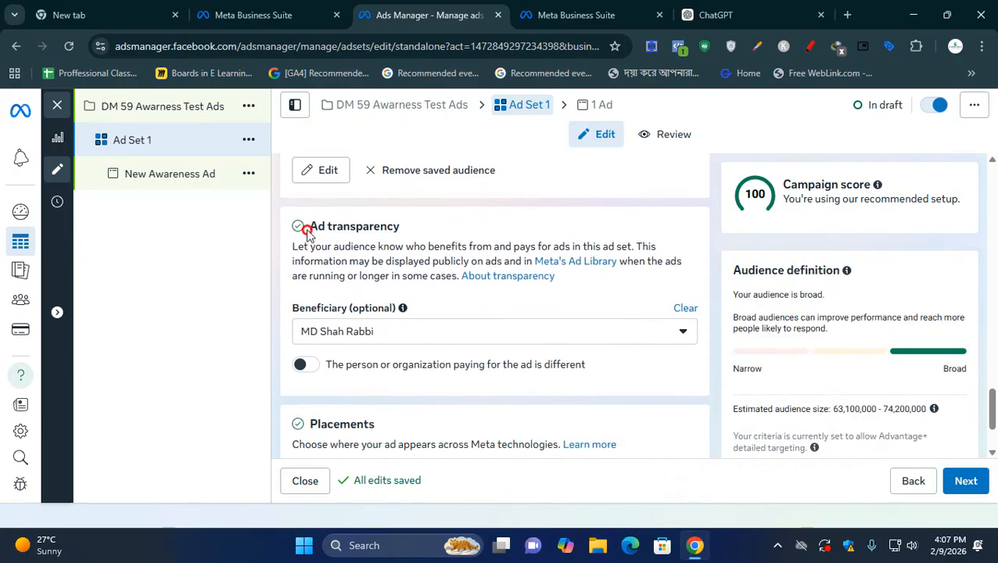
left_click_drag(297, 226, 401, 245)
left_click(396, 263)
left_click(383, 333)
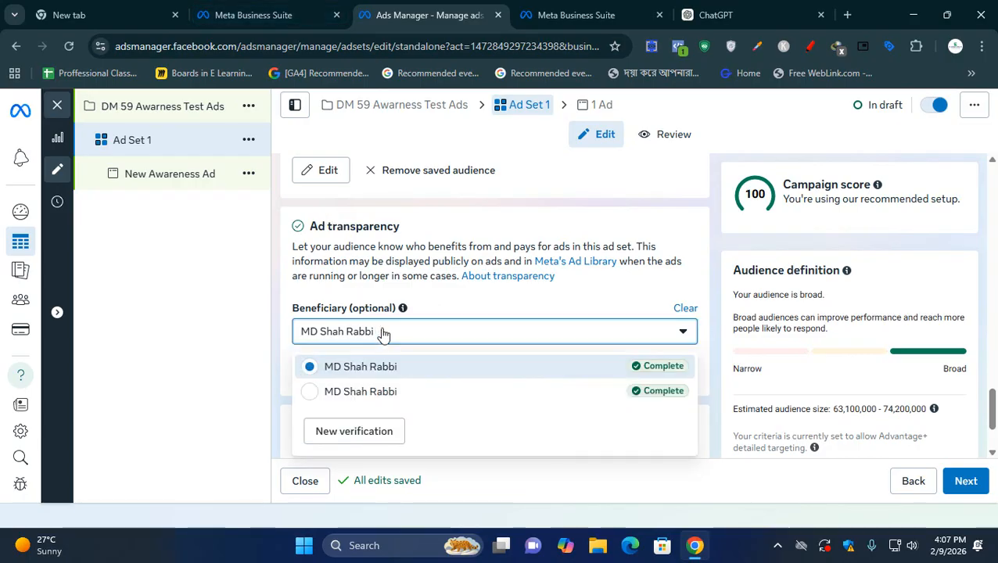
left_click(459, 301)
- Edit the placements of Ad Set 1, switch from Advantage+ to Manual placements, and show the platform and placement choices
scroll(470, 305, "down", 2)
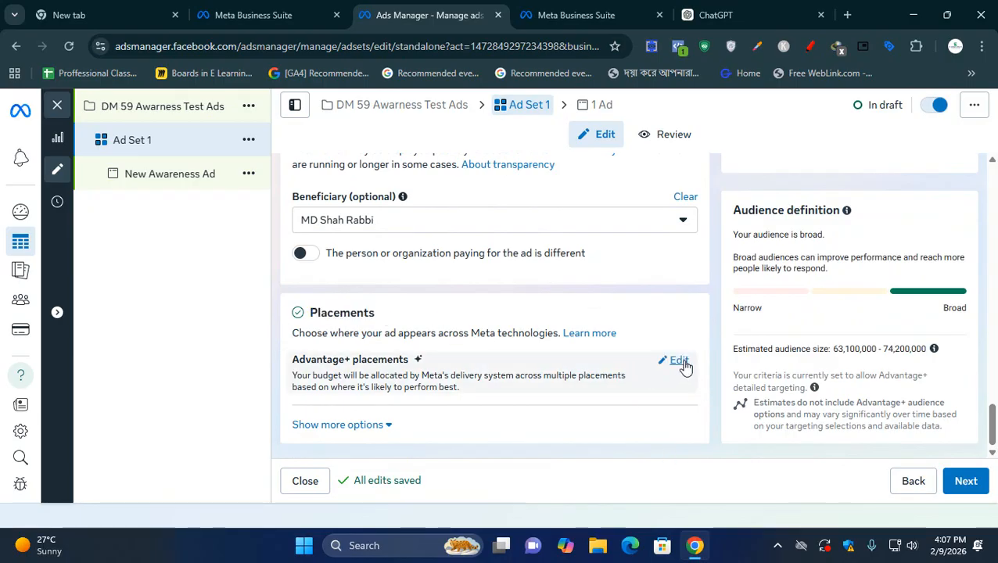
left_click(681, 362)
scroll(684, 367, "down", 1)
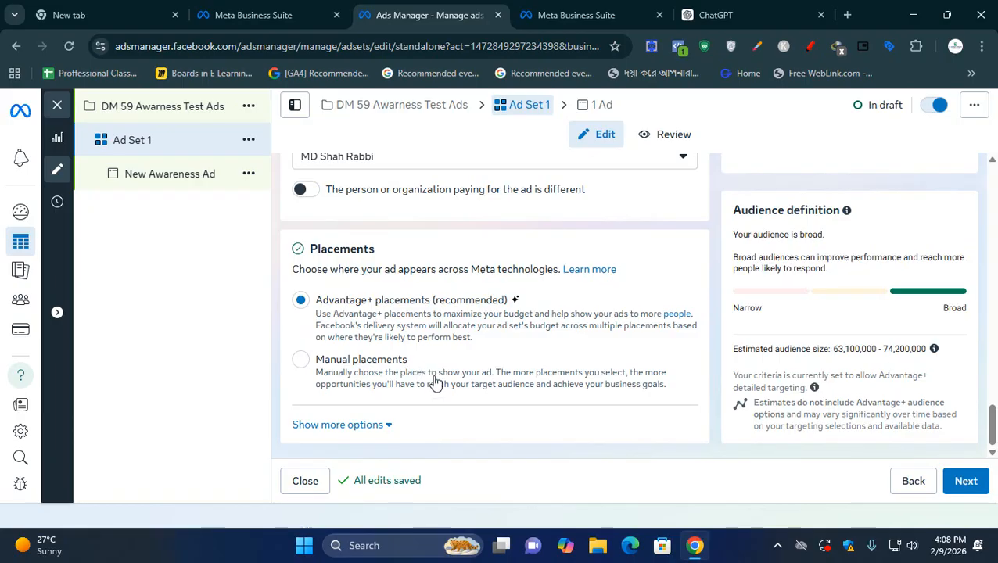
left_click(436, 382)
scroll(434, 375, "down", 5)
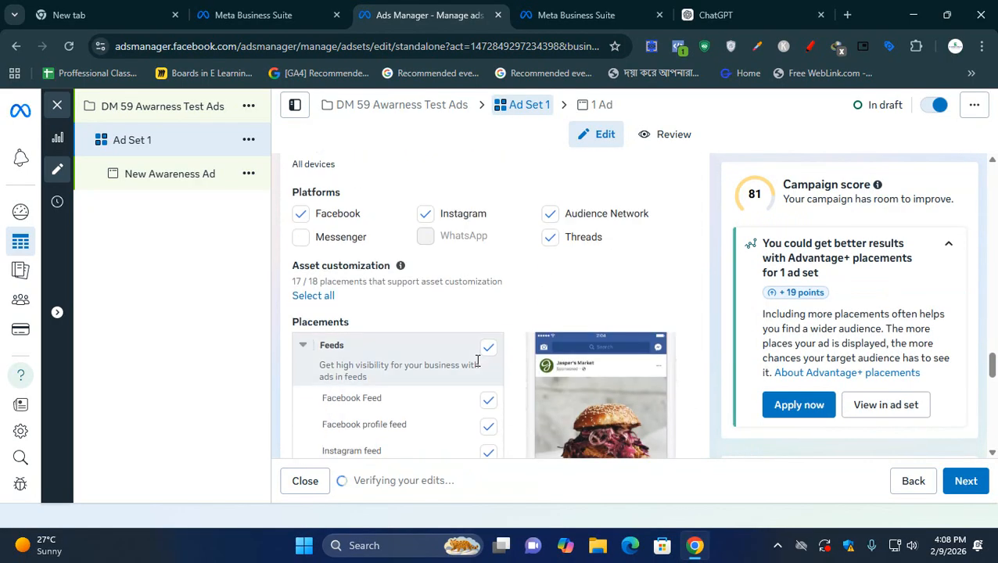
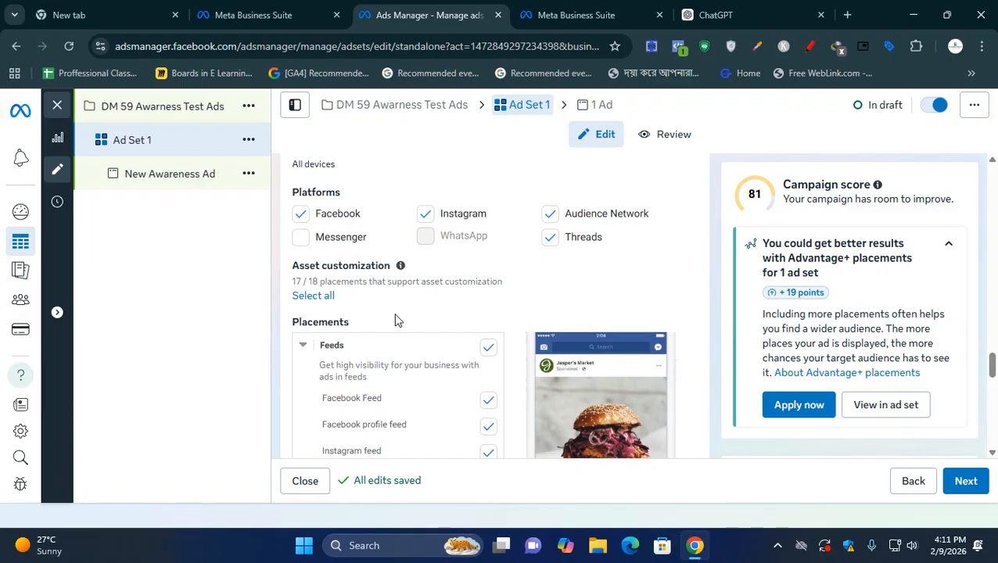
- Examine the manual placement choices across feeds, stories and reels, in-stream ads, search results, and apps and sites
scroll(399, 324, "down", 2)
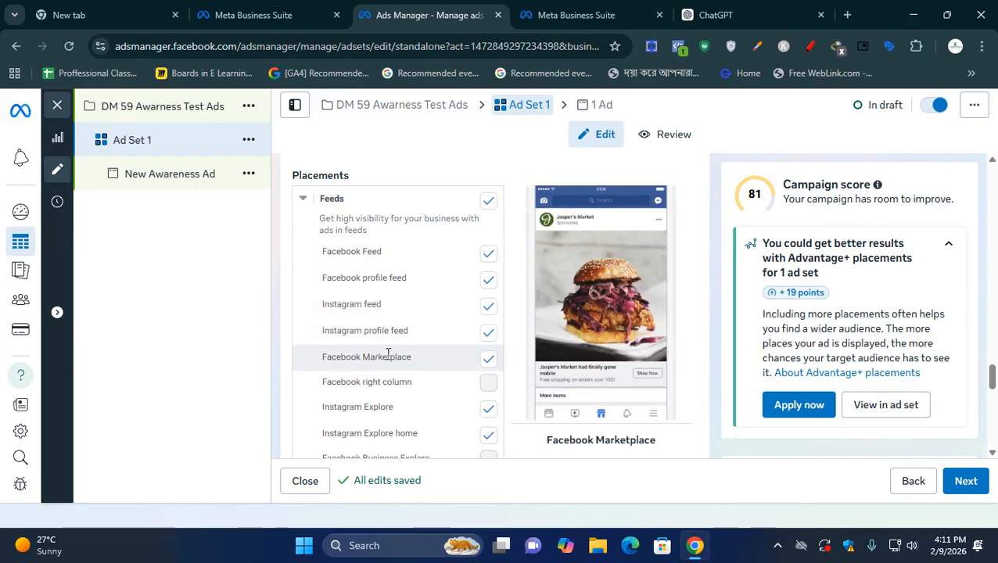
scroll(389, 356, "down", 4)
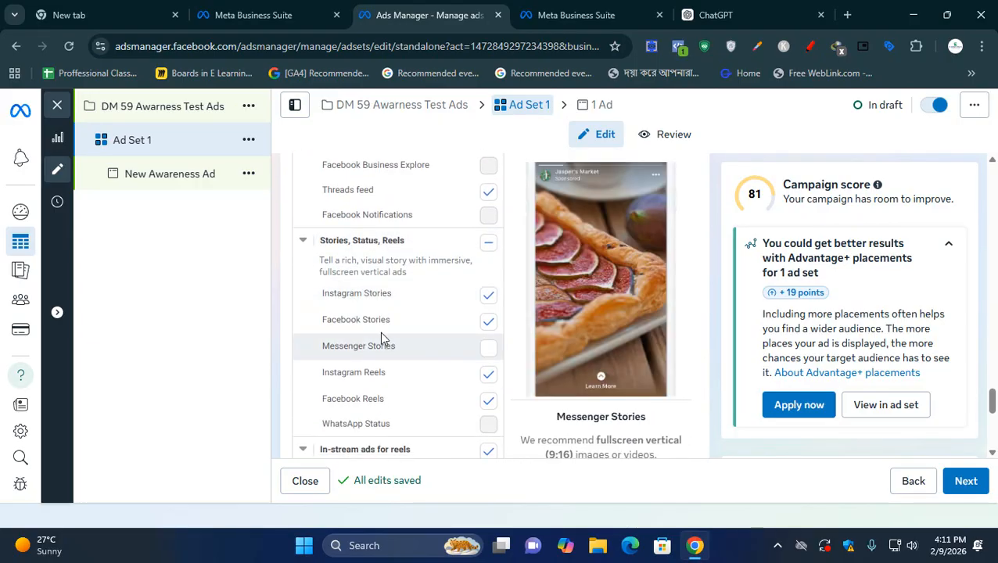
scroll(384, 341, "down", 3)
scroll(381, 334, "up", 2)
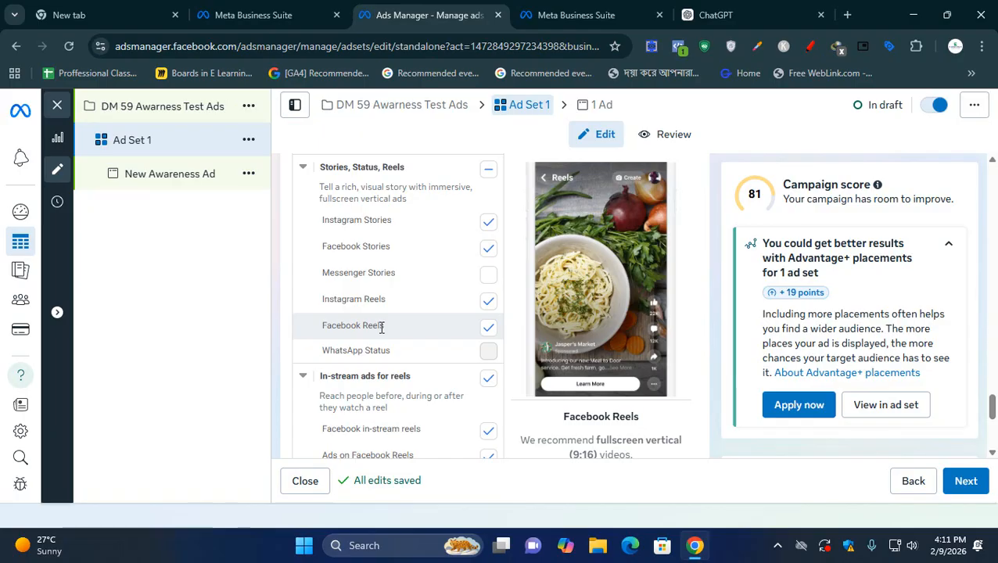
scroll(383, 332, "down", 3)
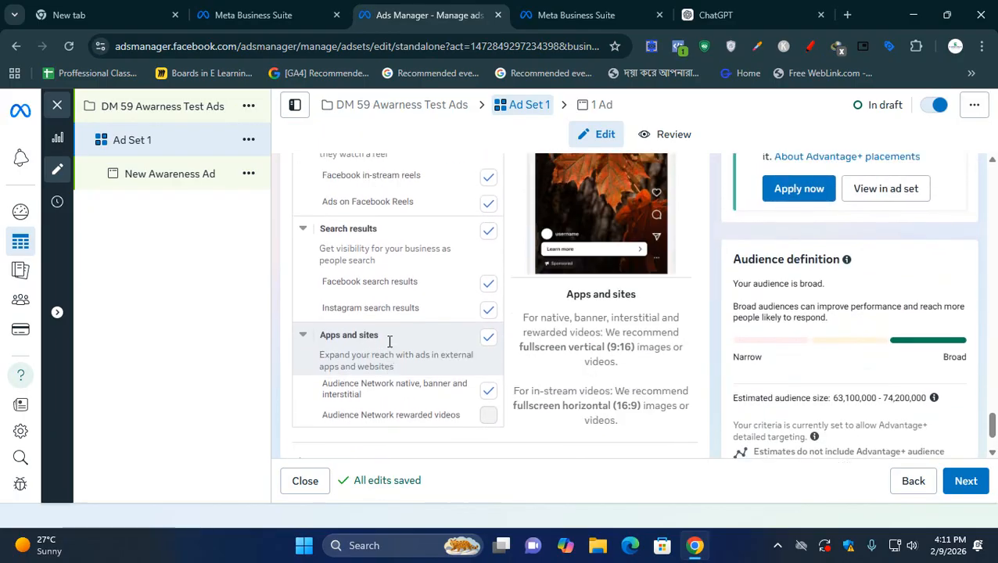
scroll(396, 356, "up", 10)
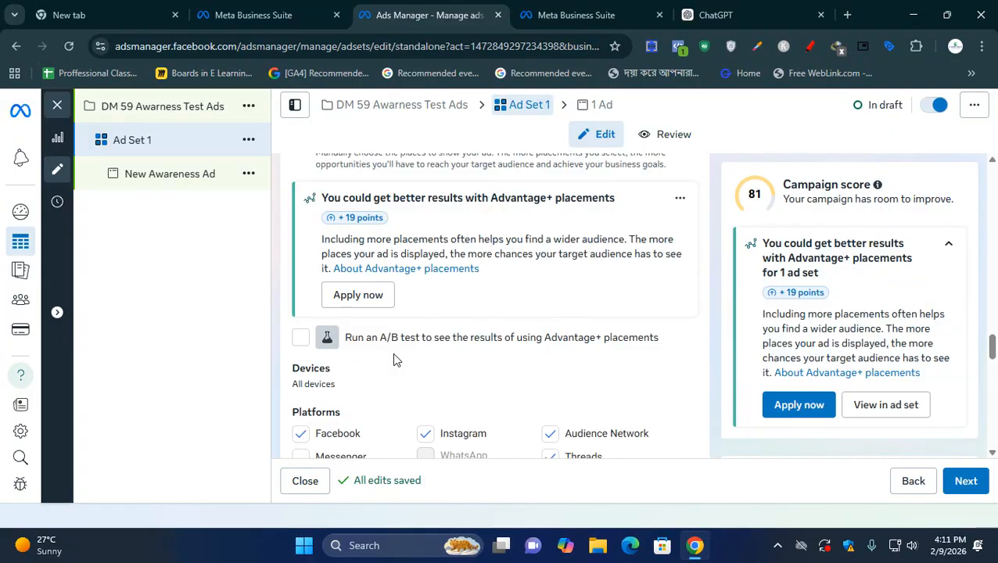
scroll(375, 313, "down", 1)
scroll(368, 297, "up", 3)
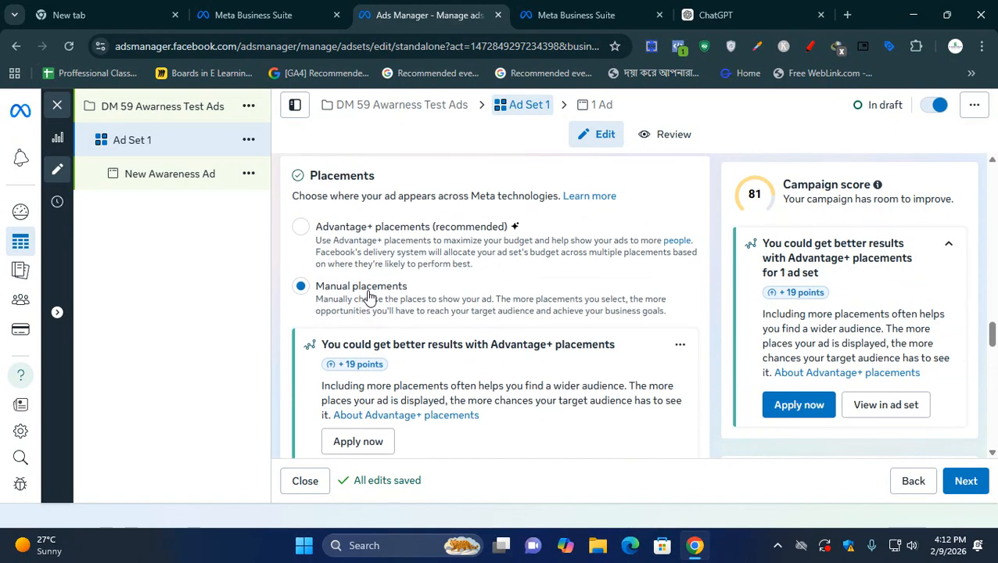
- Set the placements of Ad Set 1 to Advantage+ placements and review the ad set's schedule and transparency sections
left_click(346, 233)
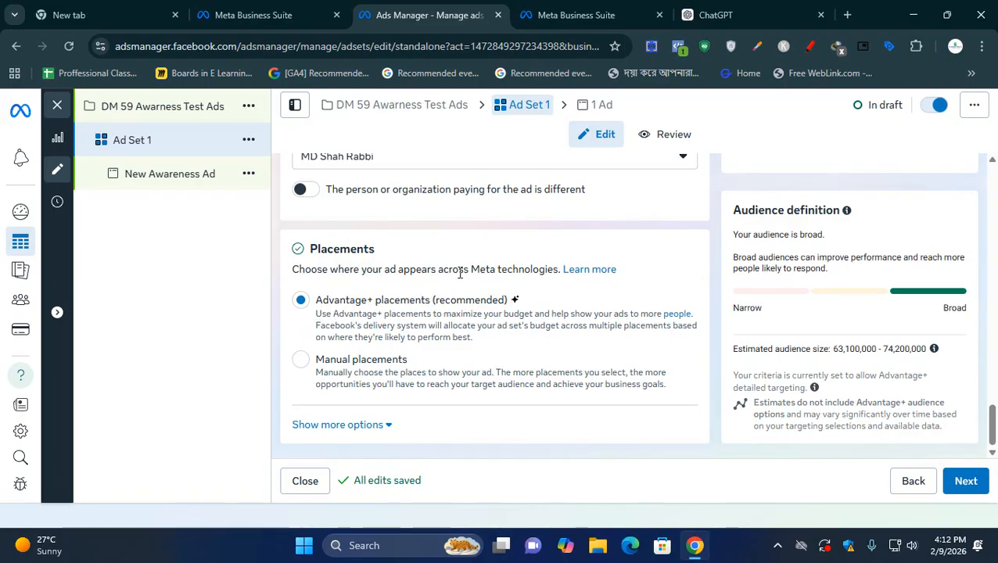
scroll(489, 291, "up", 6)
scroll(489, 291, "up", 4)
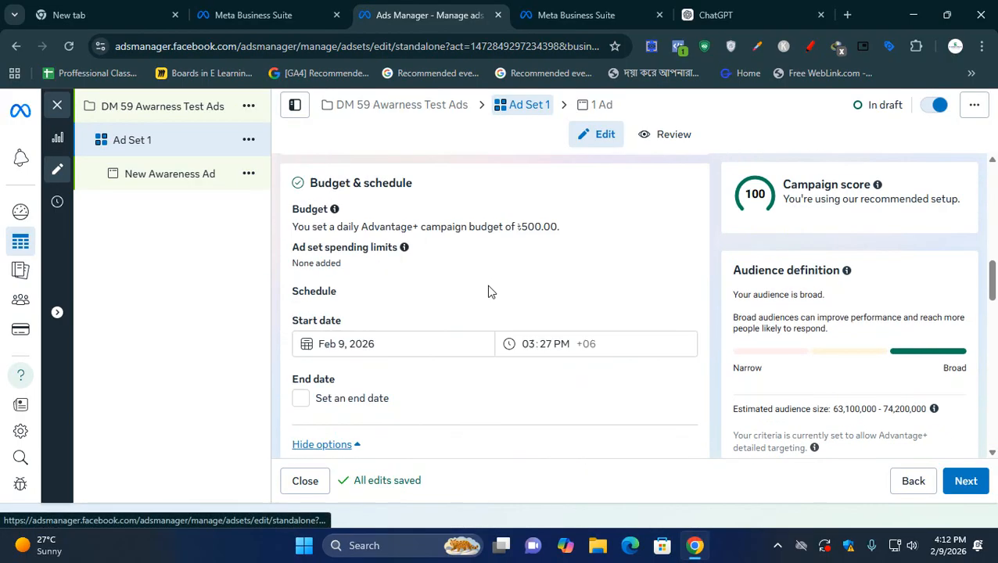
scroll(489, 292, "down", 7)
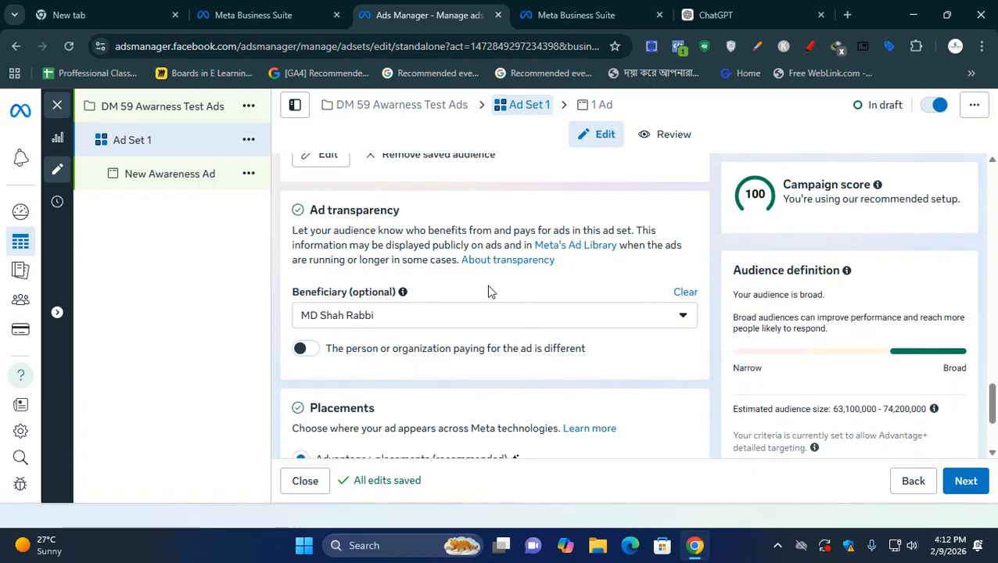
scroll(442, 312, "down", 2)
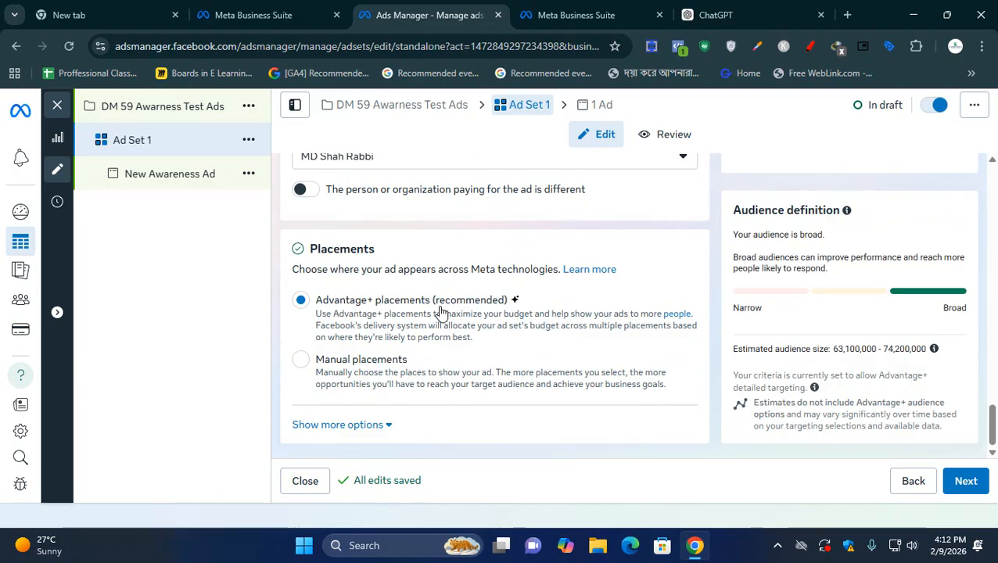
- Continue to the ad level and shorten the ad name to Ad
left_click(965, 482)
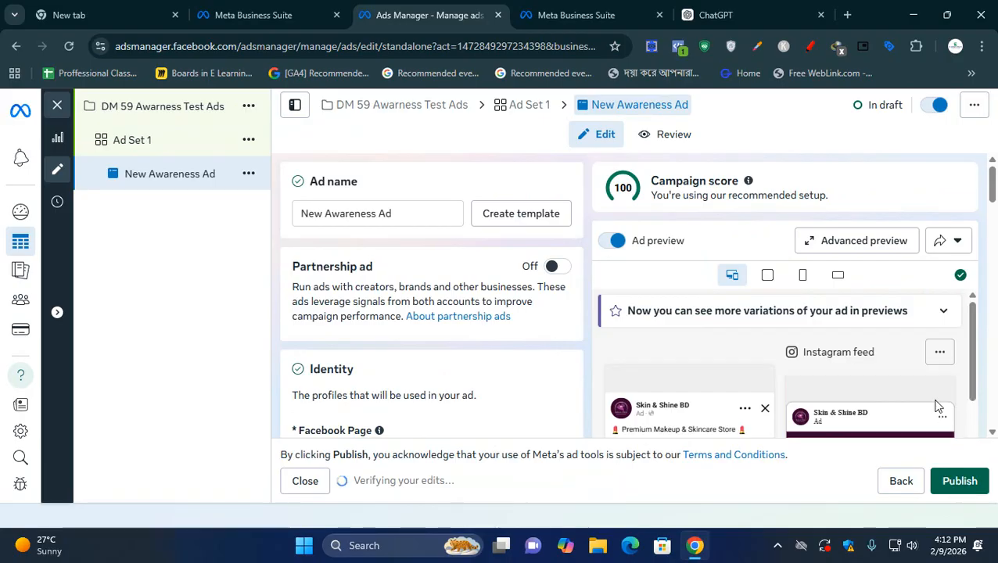
left_click_drag(380, 213, 139, 190)
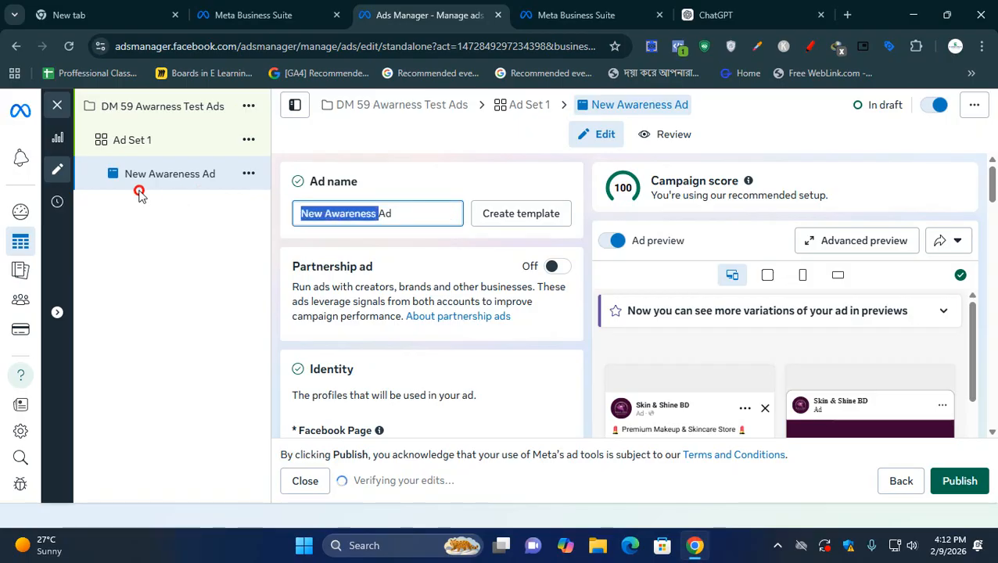
key("BackSpace")
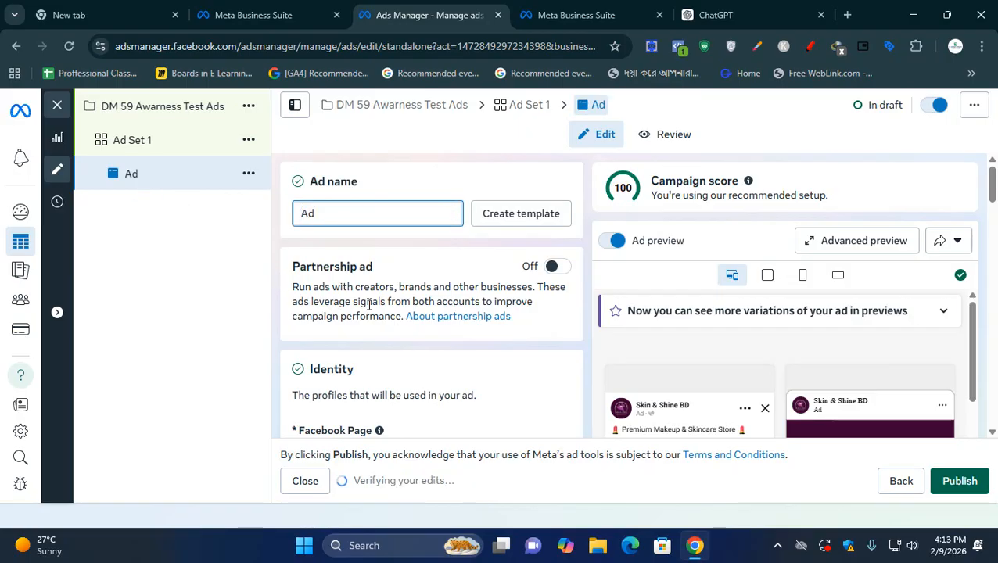
- Review the ad's Partnership ad and Identity sections, including the Facebook Page, Instagram account and Threads profile
scroll(370, 306, "down", 1)
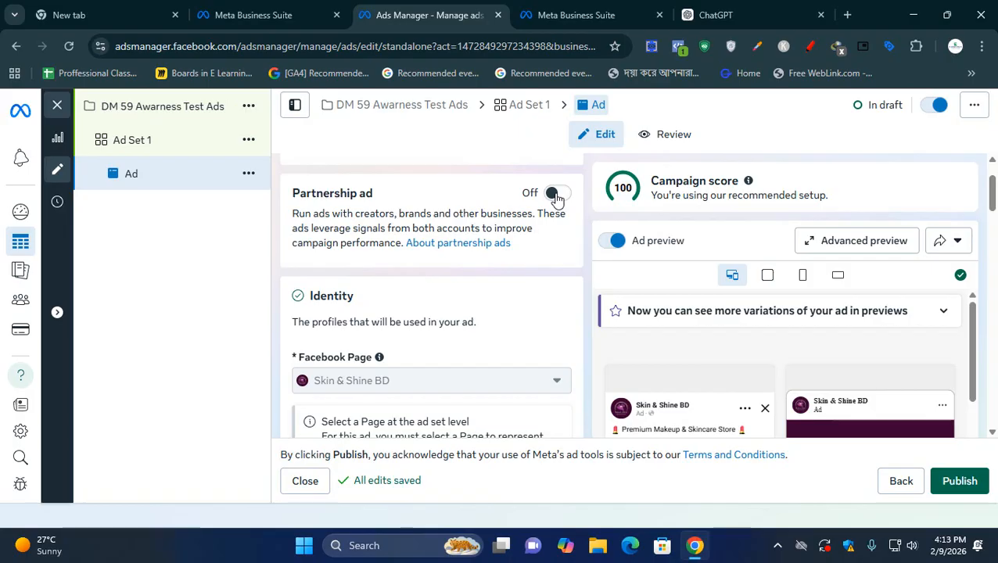
scroll(489, 212, "down", 1)
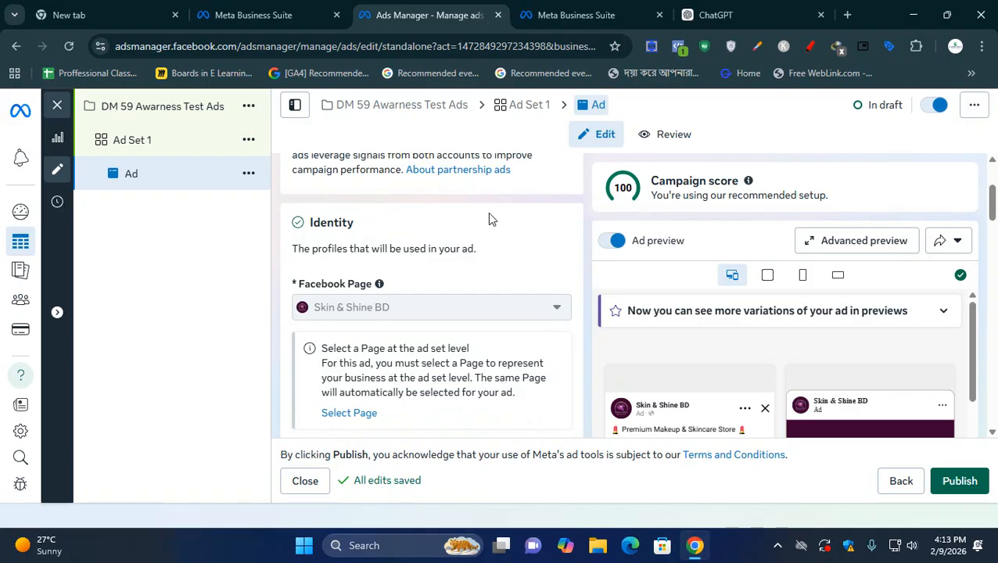
scroll(489, 214, "down", 1)
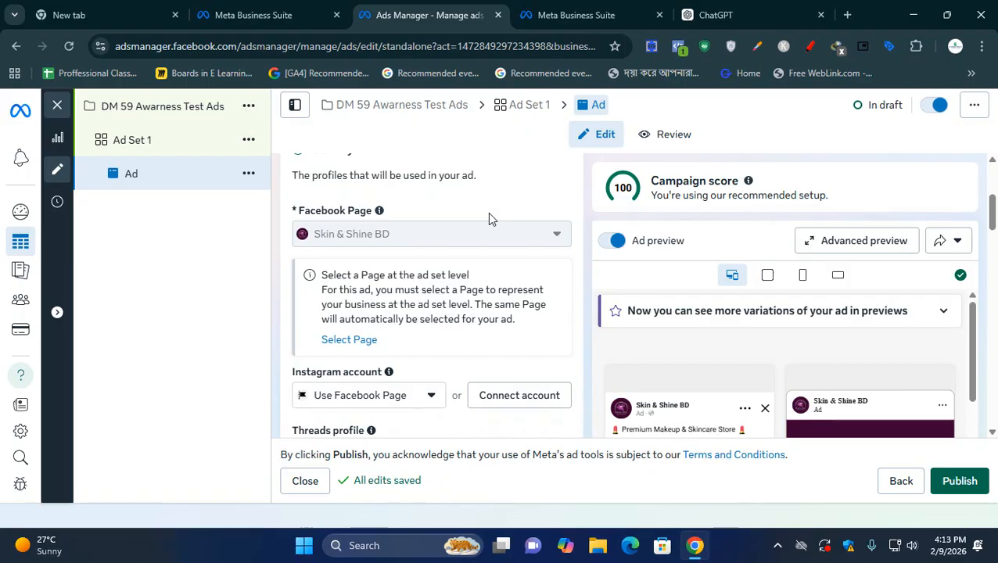
scroll(489, 218, "down", 1)
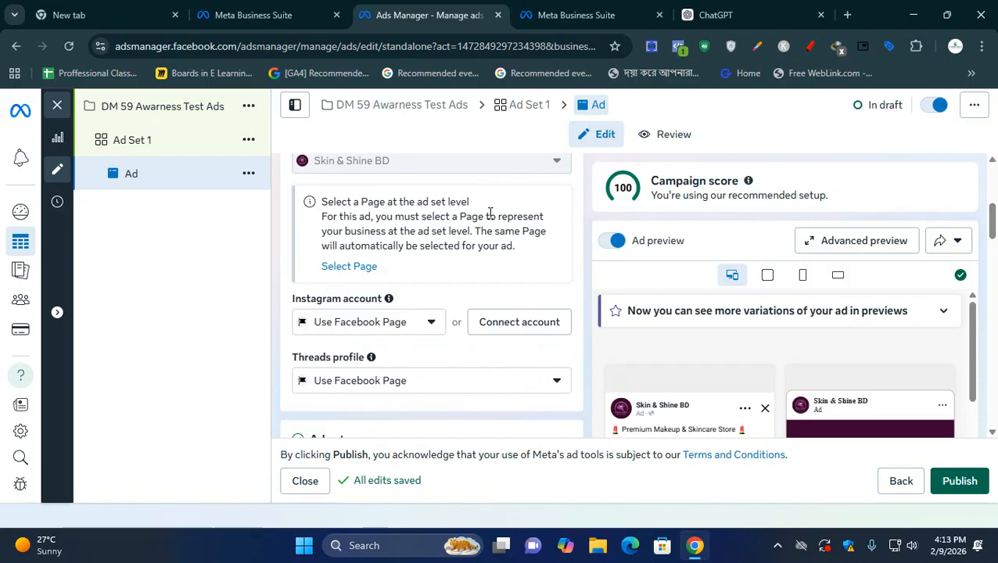
scroll(490, 212, "down", 1)
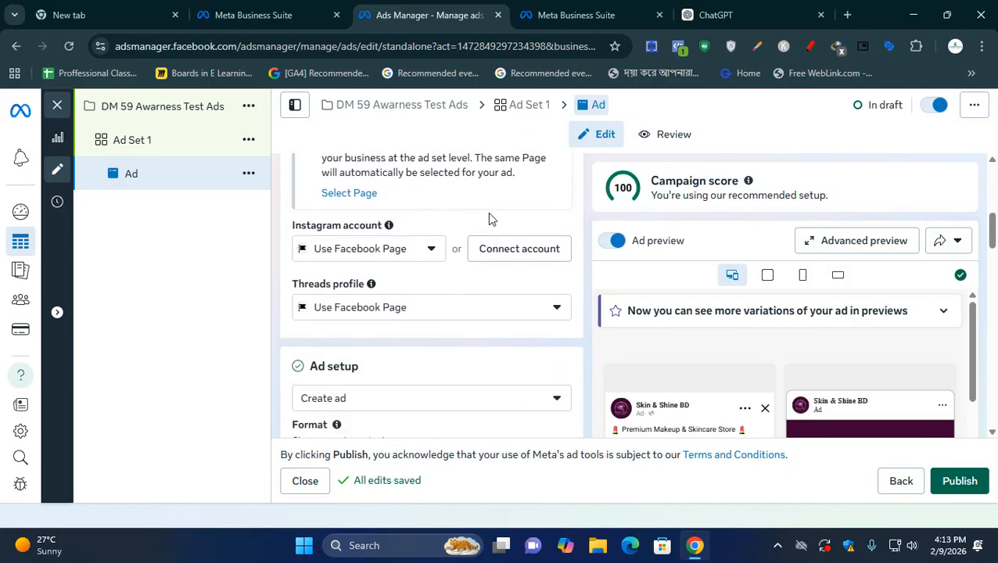
scroll(479, 261, "up", 2)
scroll(478, 261, "down", 2)
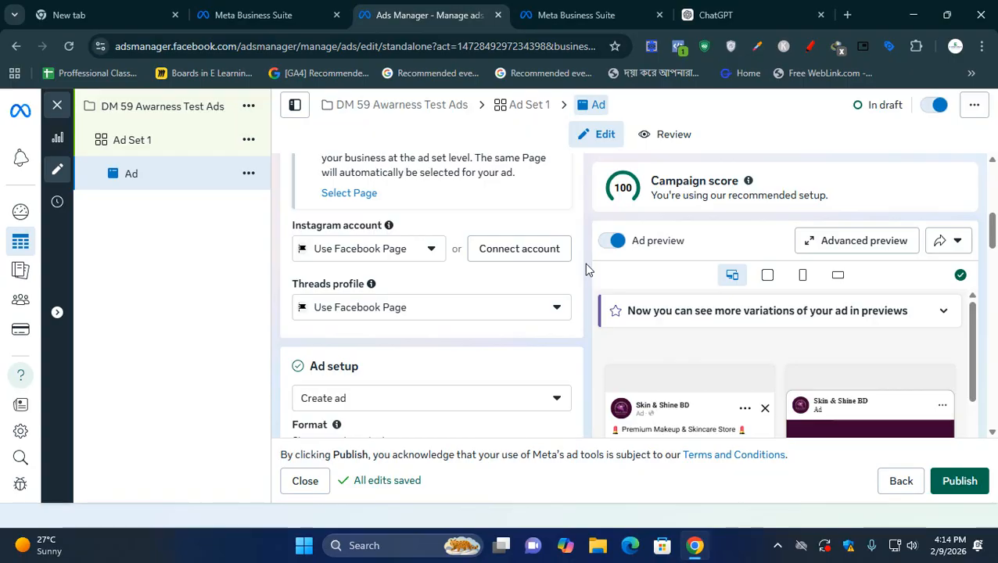
scroll(586, 268, "down", 1)
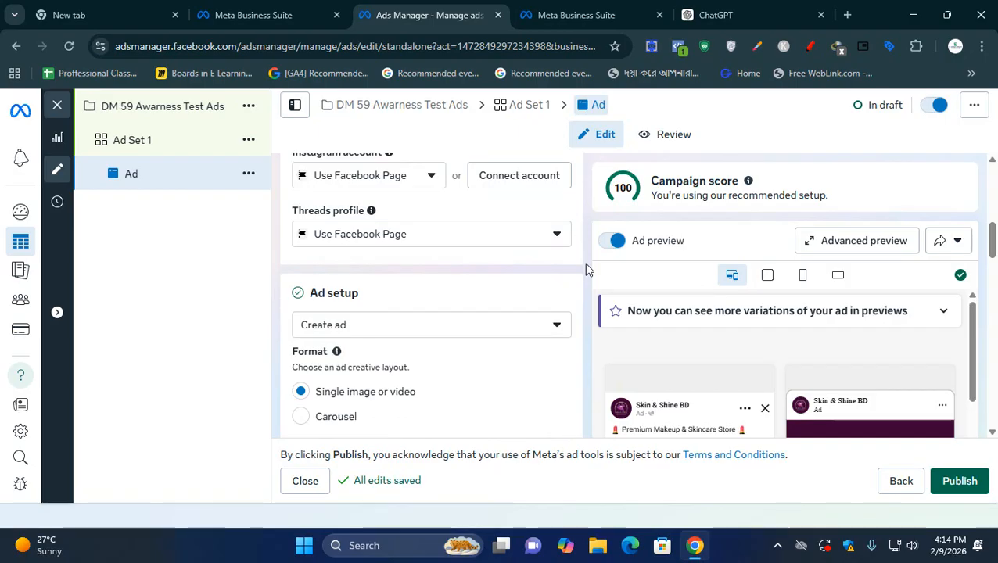
scroll(587, 269, "up", 2)
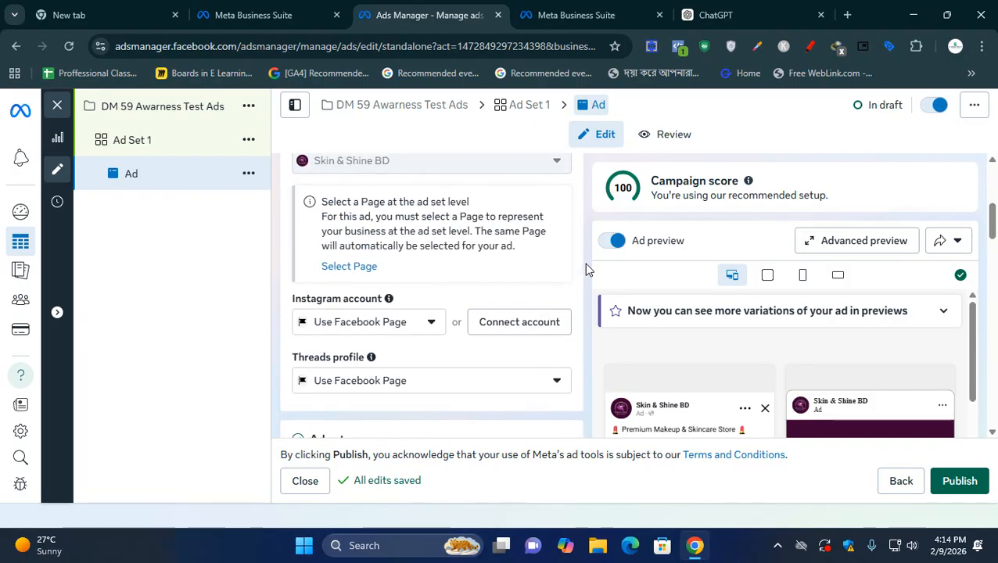
scroll(586, 269, "up", 2)
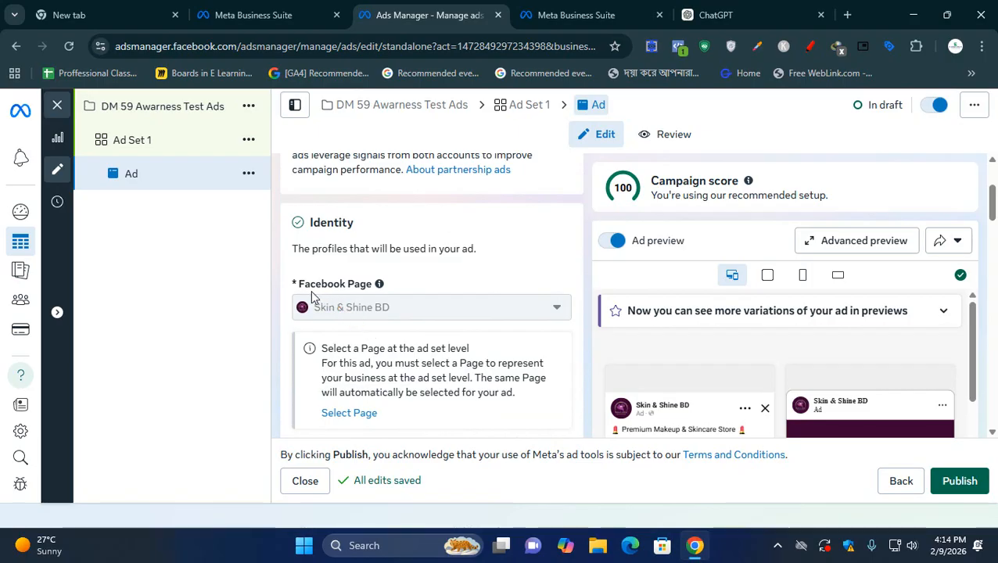
scroll(352, 274, "down", 1)
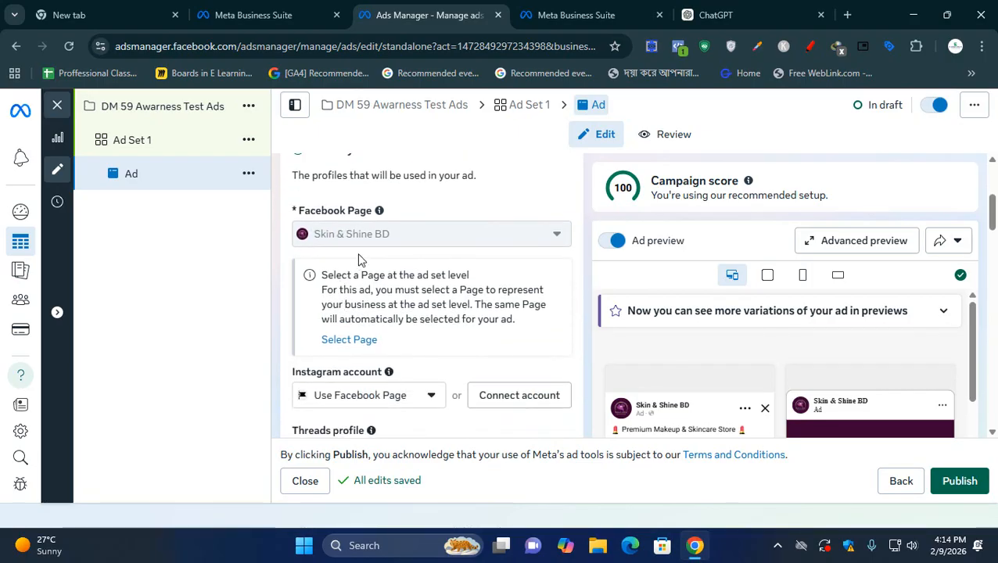
scroll(429, 244, "down", 2)
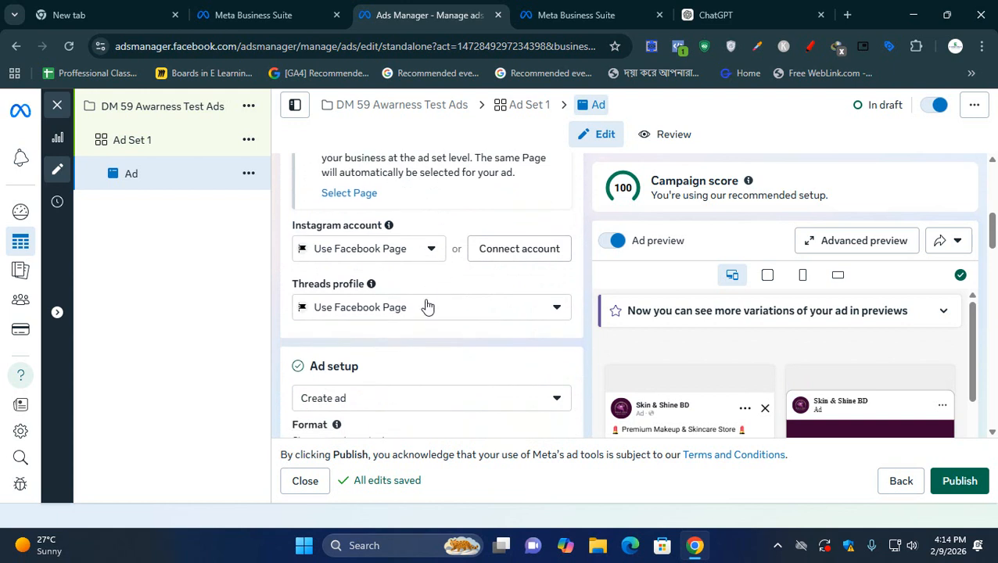
- Choose Use Facebook Page as the Instagram account and check the choices for the Threads profile
left_click(345, 250)
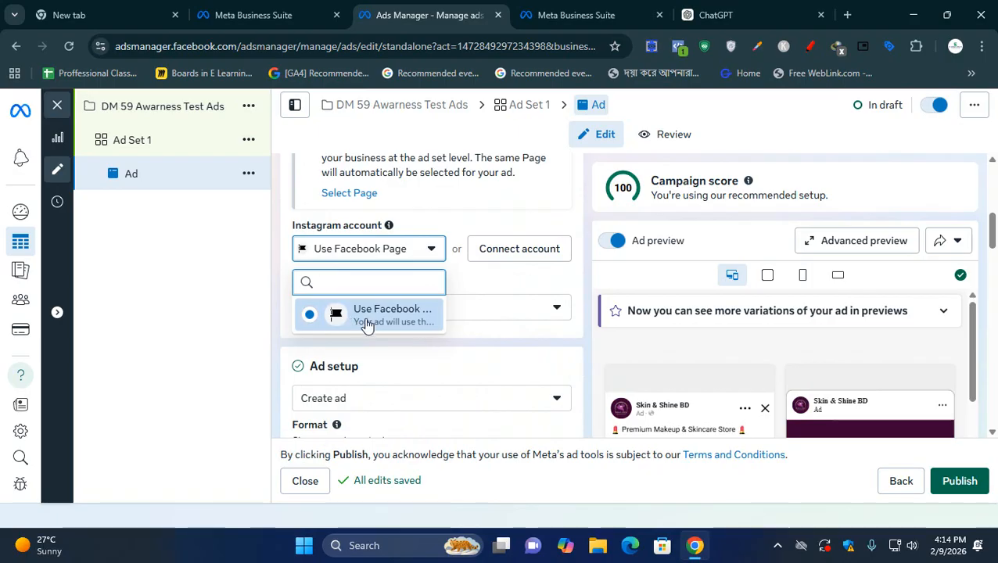
left_click(344, 317)
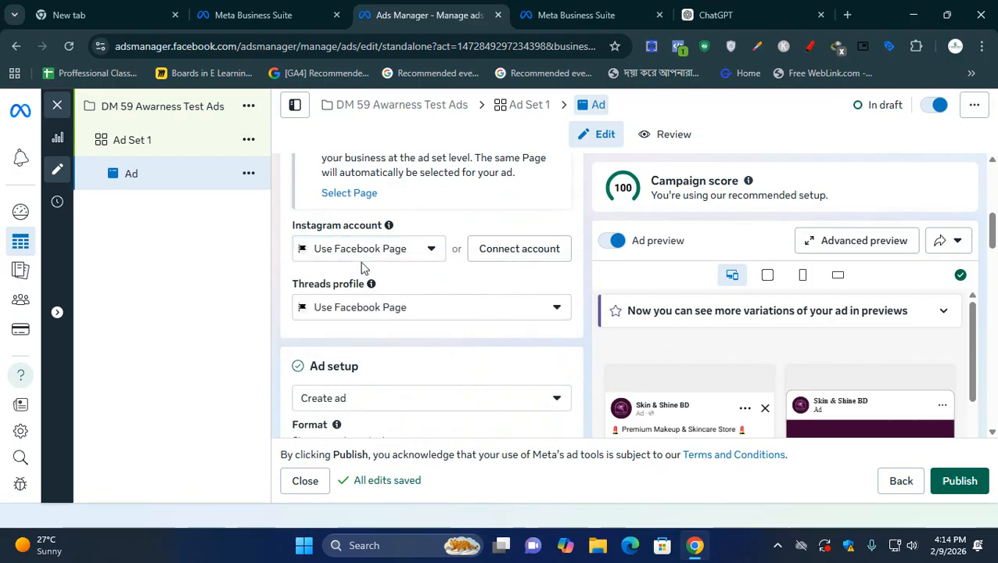
left_click(365, 312)
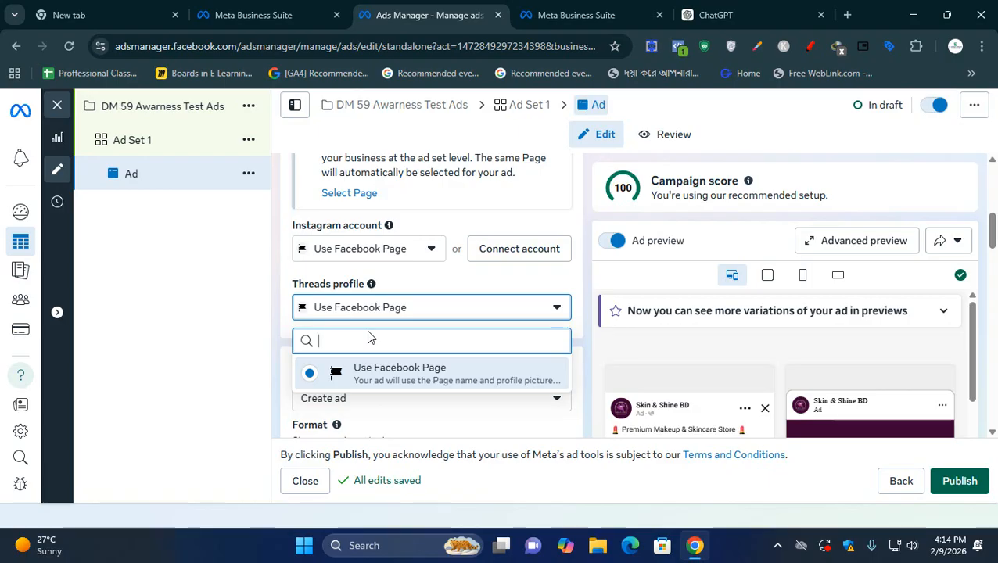
left_click(274, 365)
- Examine the Ad setup section and the available ways to create the ad
scroll(276, 365, "down", 1)
scroll(274, 365, "down", 1)
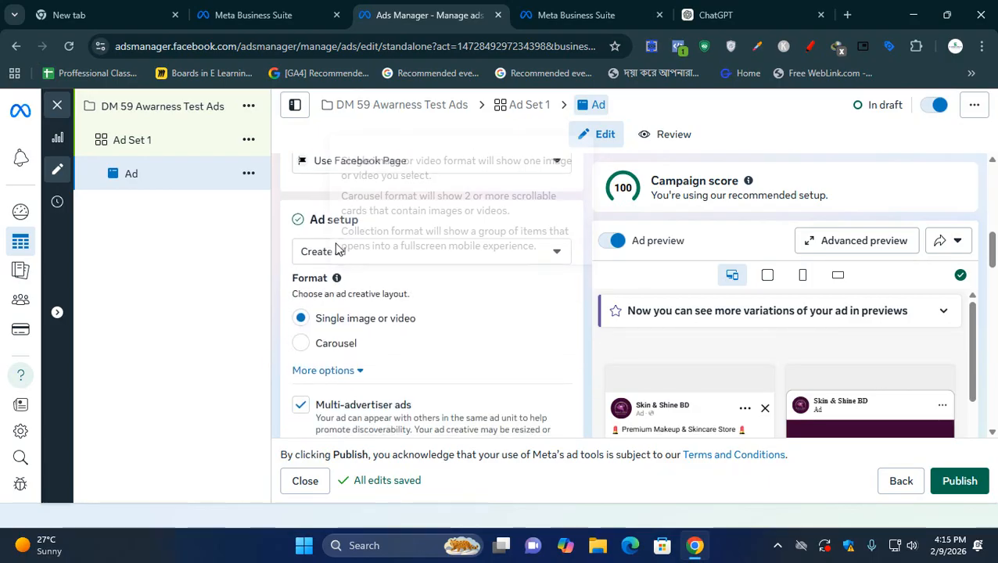
left_click(309, 221)
left_click_drag(309, 221, 349, 221)
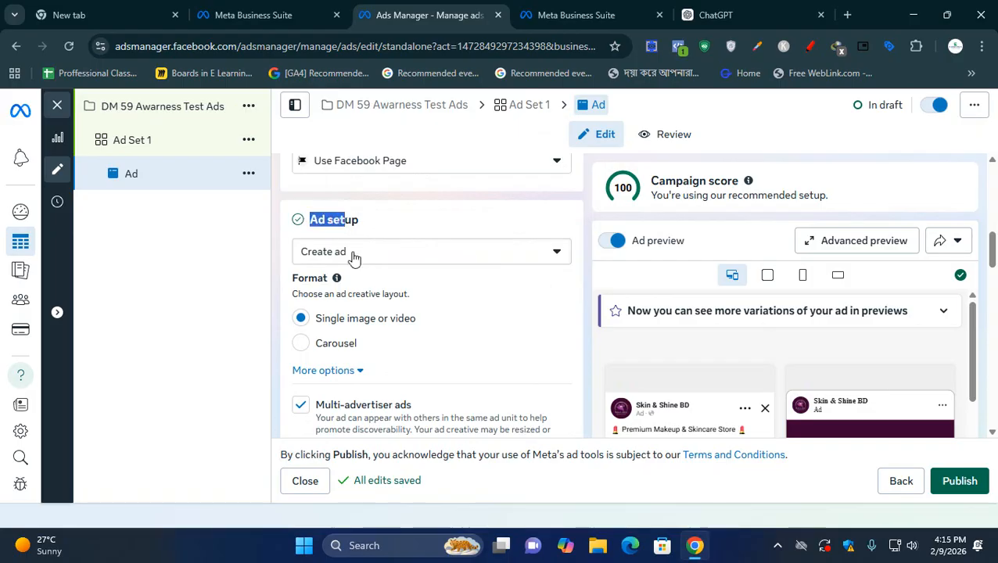
left_click(353, 258)
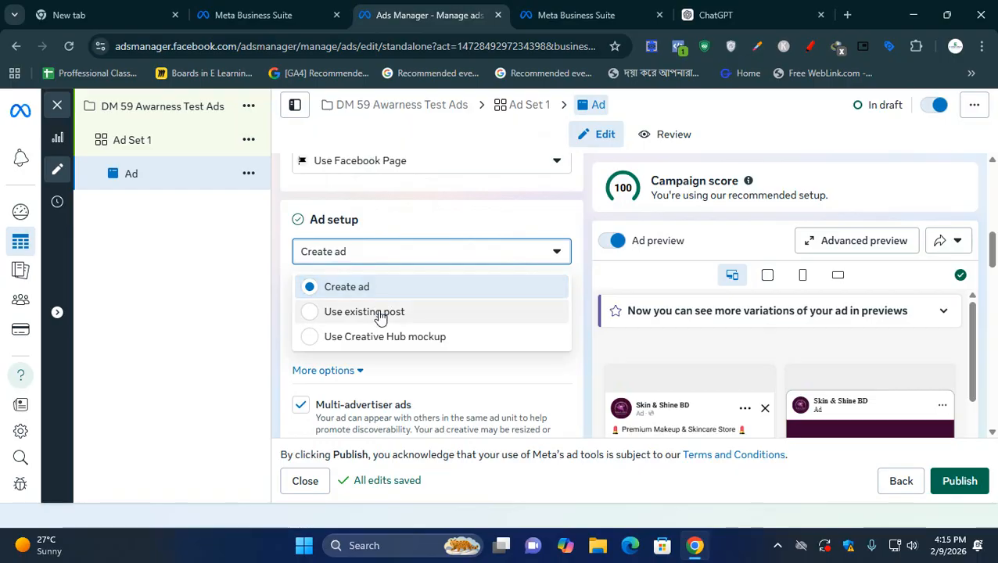
left_click(277, 327)
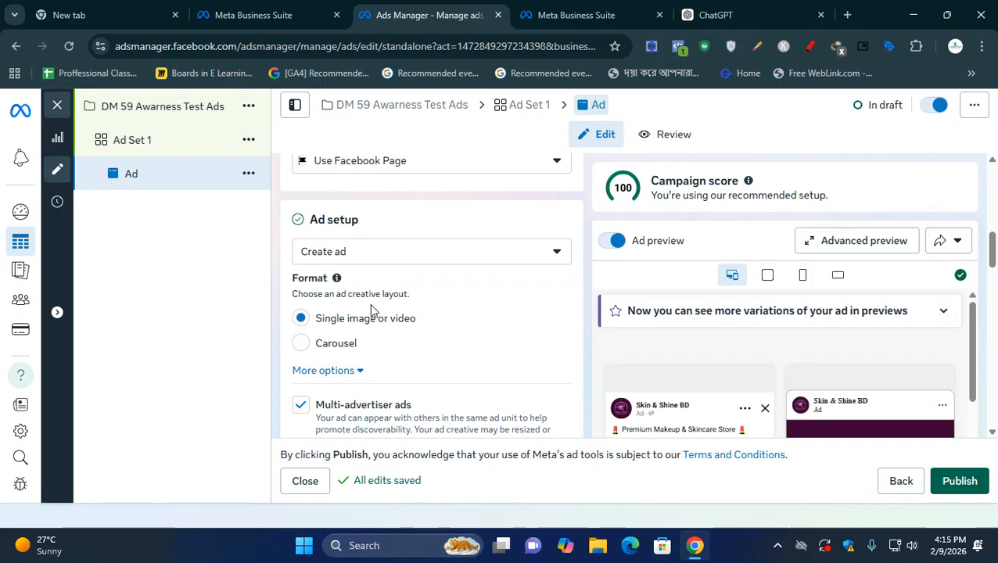
- Set the ad setup to Use existing post and turn on the ad preview
left_click(457, 253)
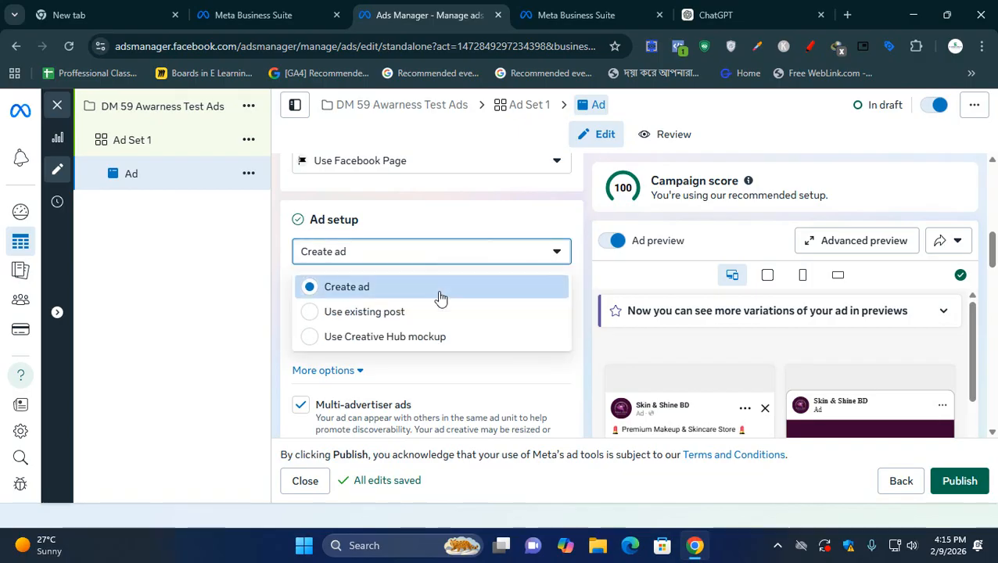
left_click(399, 316)
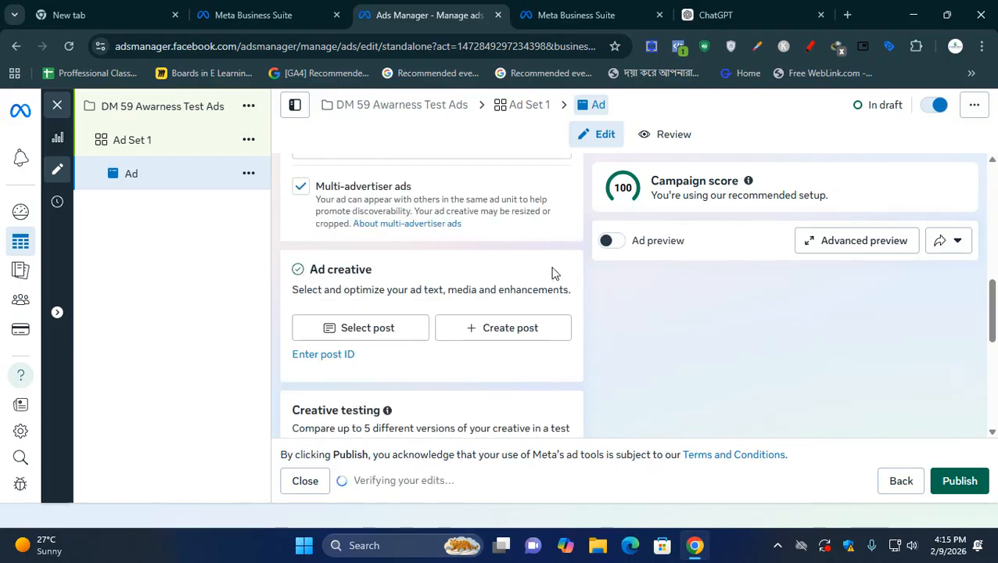
left_click(612, 241)
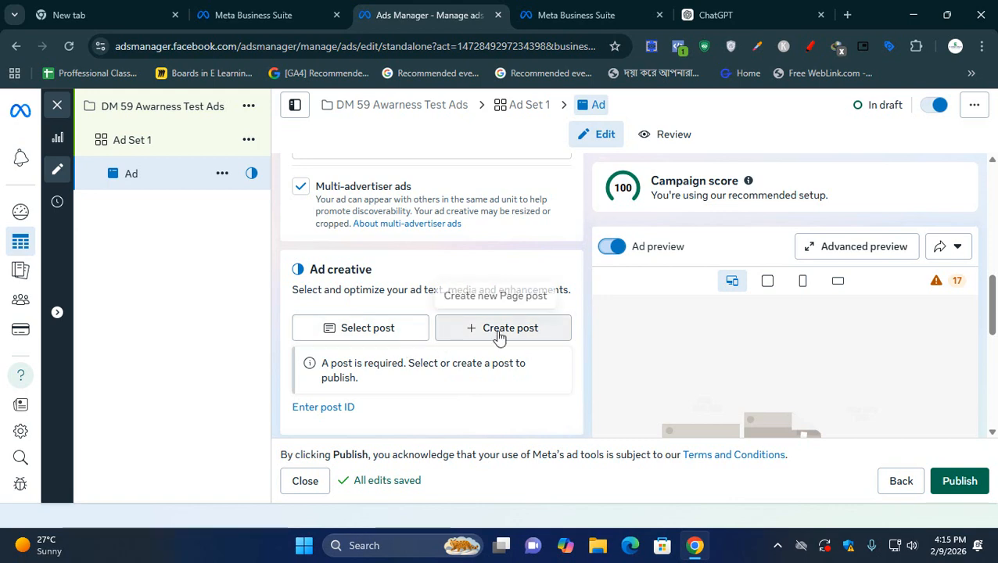
- Use the Facebook post "Glow smarter, not harder" from Feb 5, 2026 as the ad creative and check its preview
left_click(417, 330)
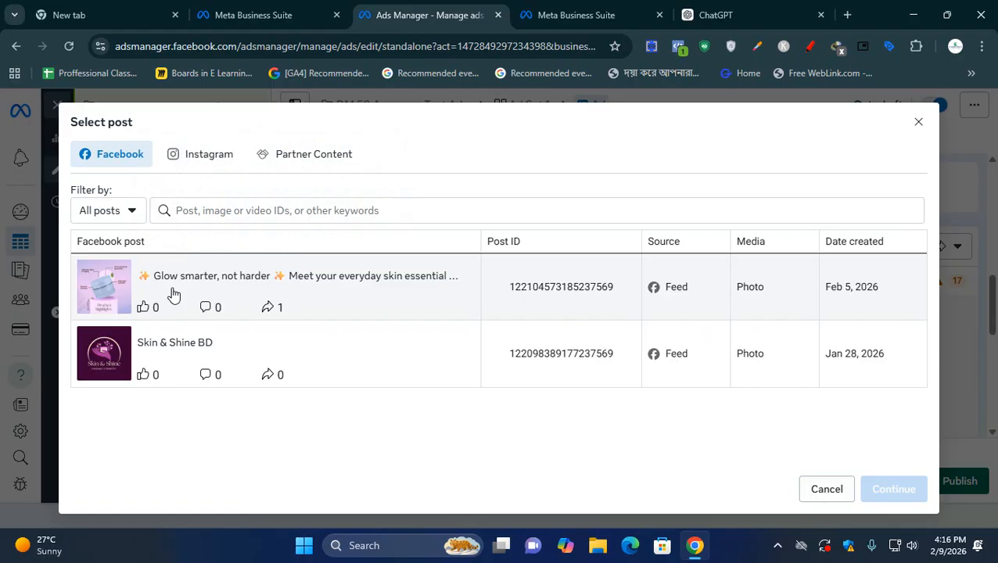
left_click(102, 292)
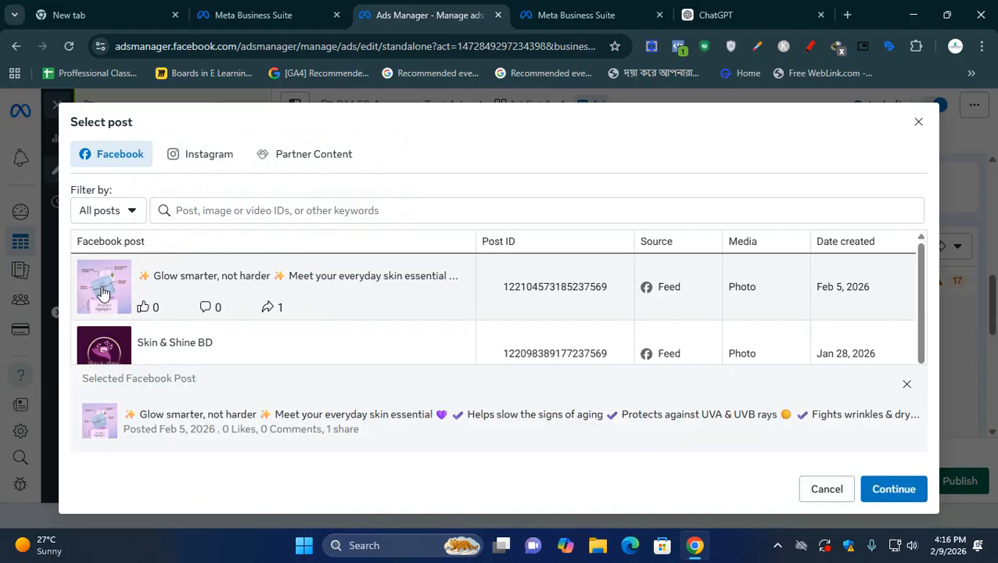
left_click(898, 489)
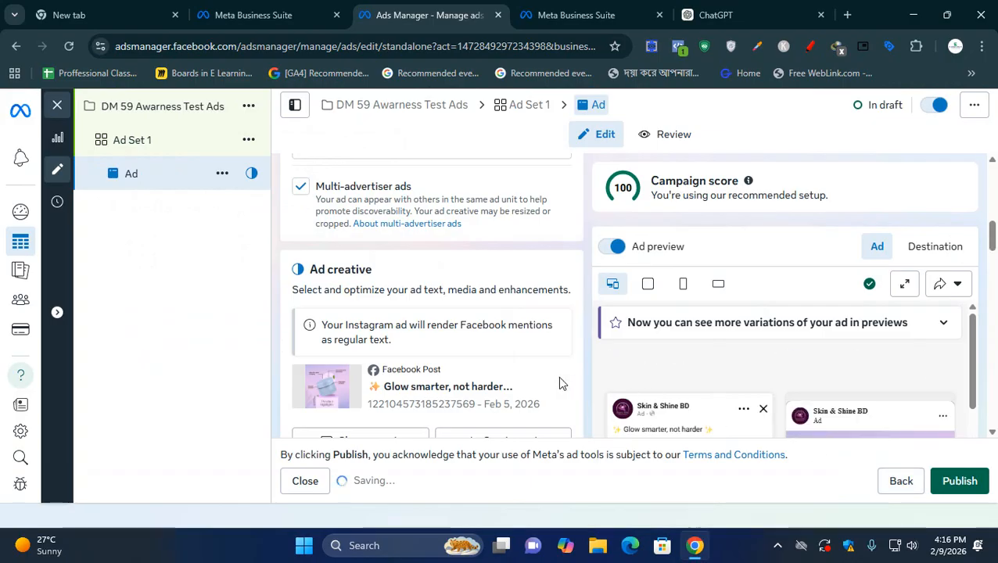
scroll(564, 385, "down", 2)
scroll(875, 377, "down", 2)
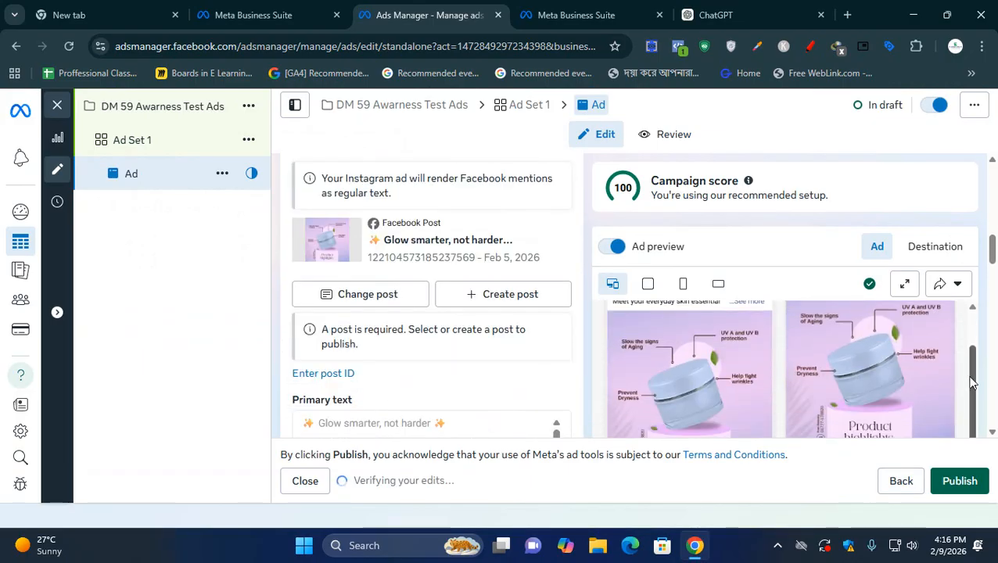
left_click_drag(993, 251, 994, 280)
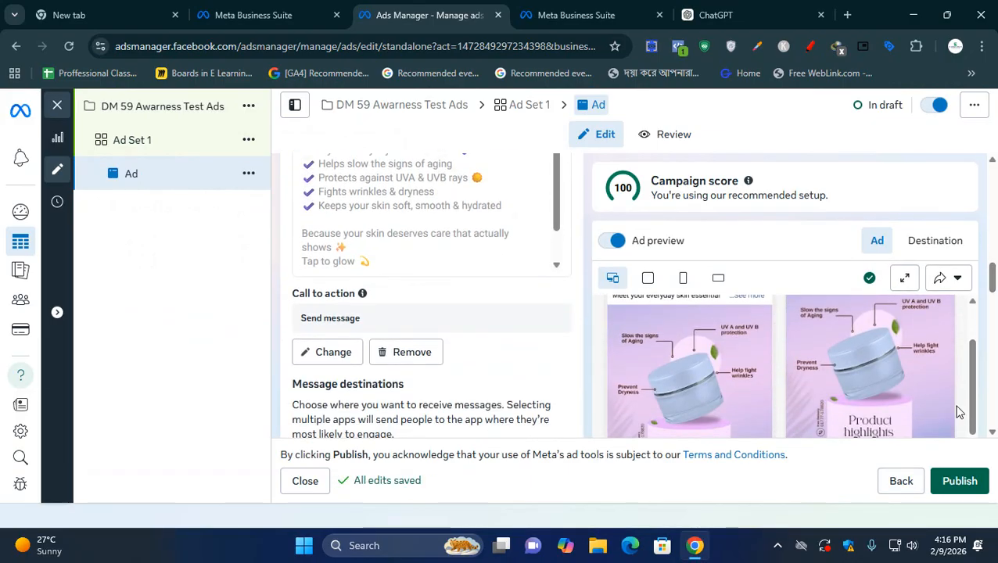
scroll(954, 409, "down", 1)
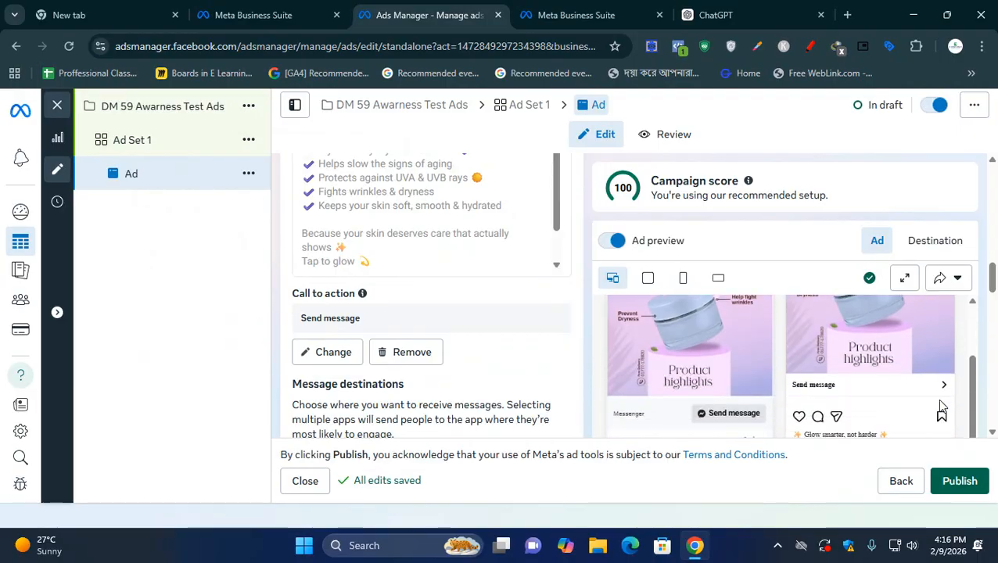
- Review how the ad appears across all placements in the advanced preview, with the page zoomed out to 75%
left_click(905, 281)
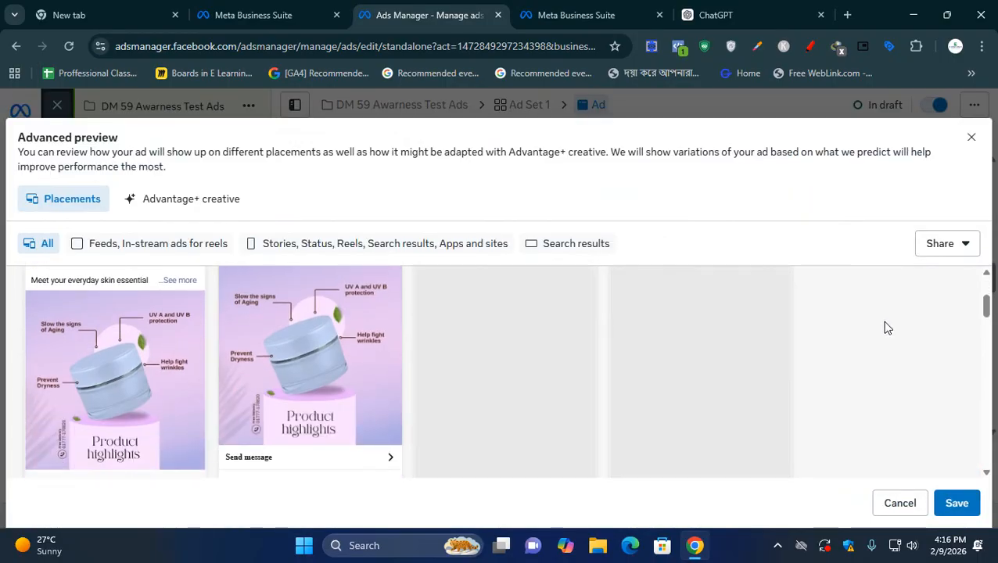
key("ctrl+minus")
key("ctrl+minus")
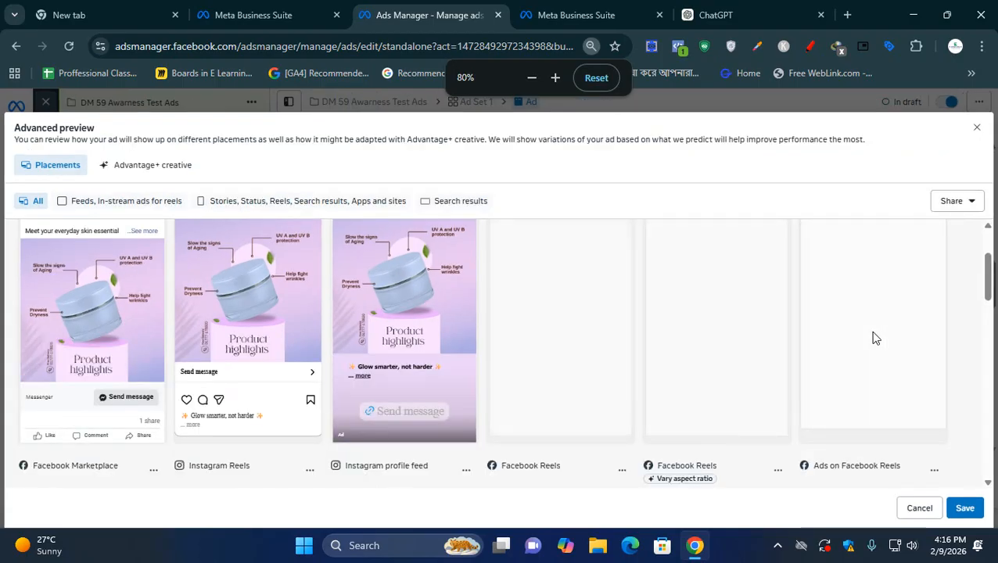
key("ctrl+minus")
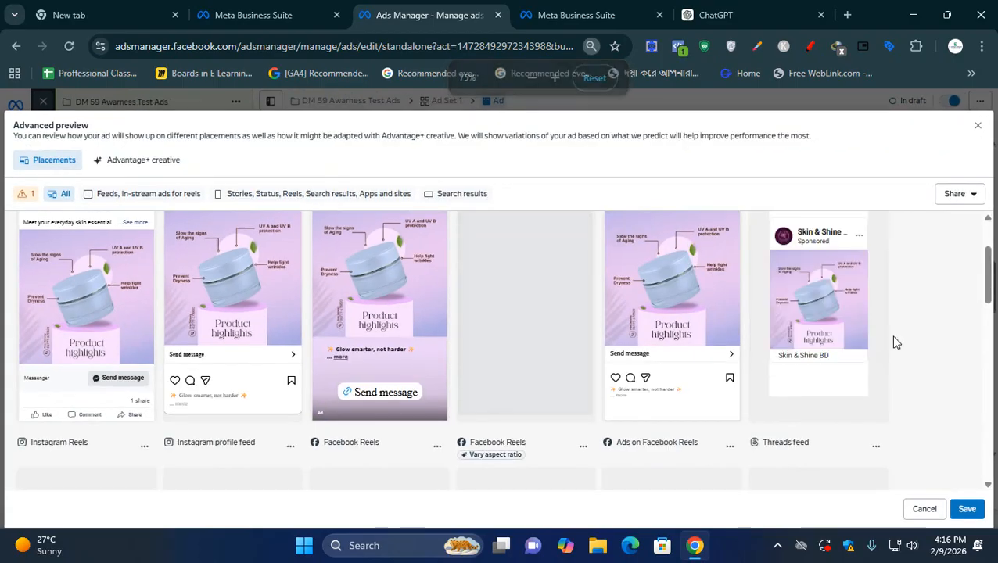
scroll(920, 345, "up", 1)
scroll(921, 345, "up", 1)
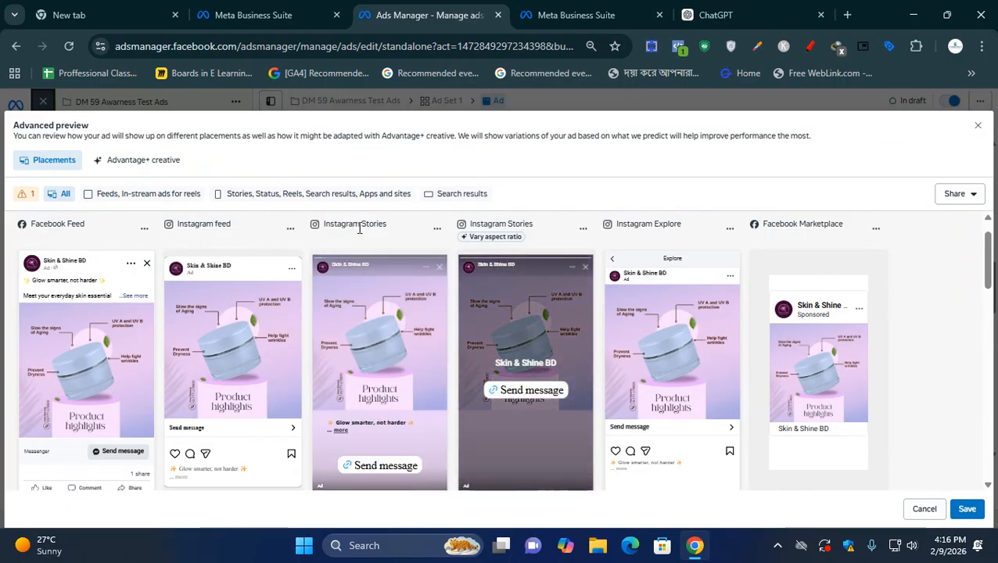
scroll(630, 372, "down", 3)
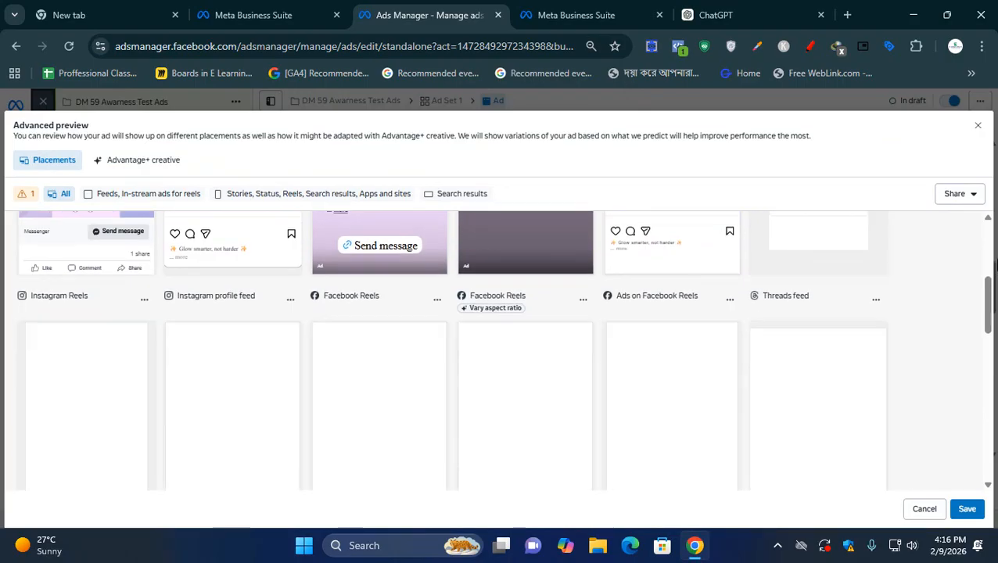
left_click_drag(988, 303, 994, 344)
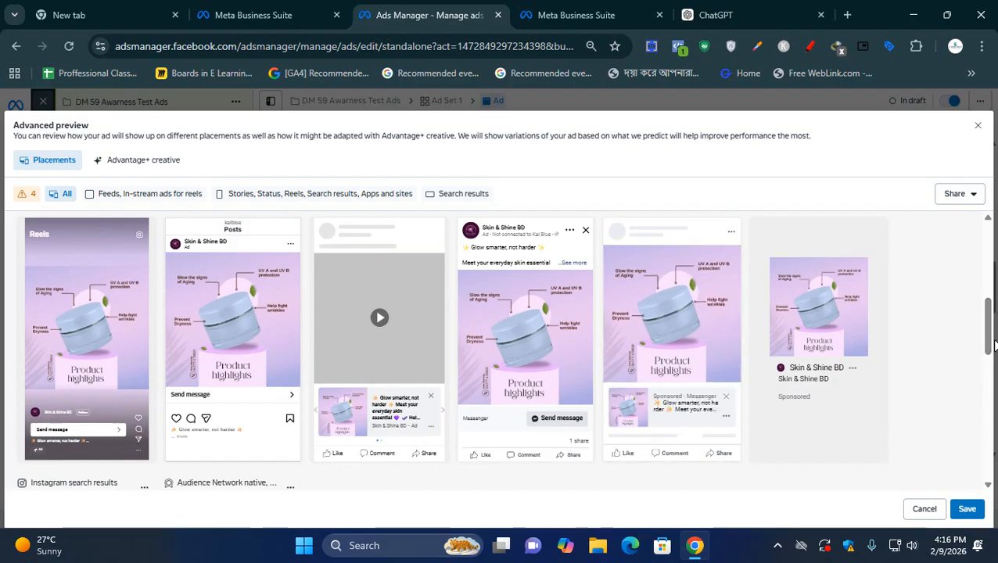
left_click(979, 126)
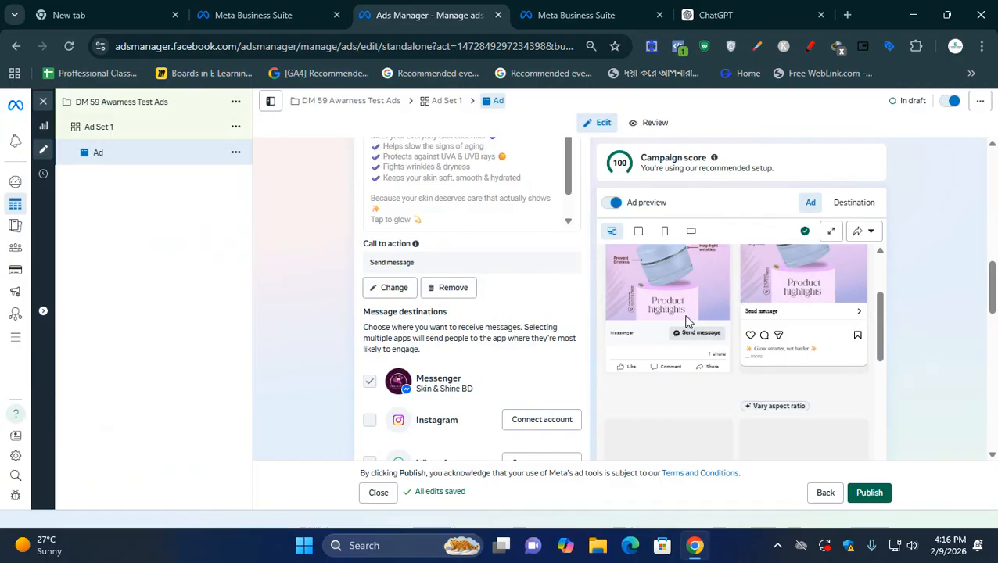
- Change the ad setup to Create ad and reveal the additional ad format options
scroll(548, 328, "up", 5)
scroll(406, 313, "up", 3)
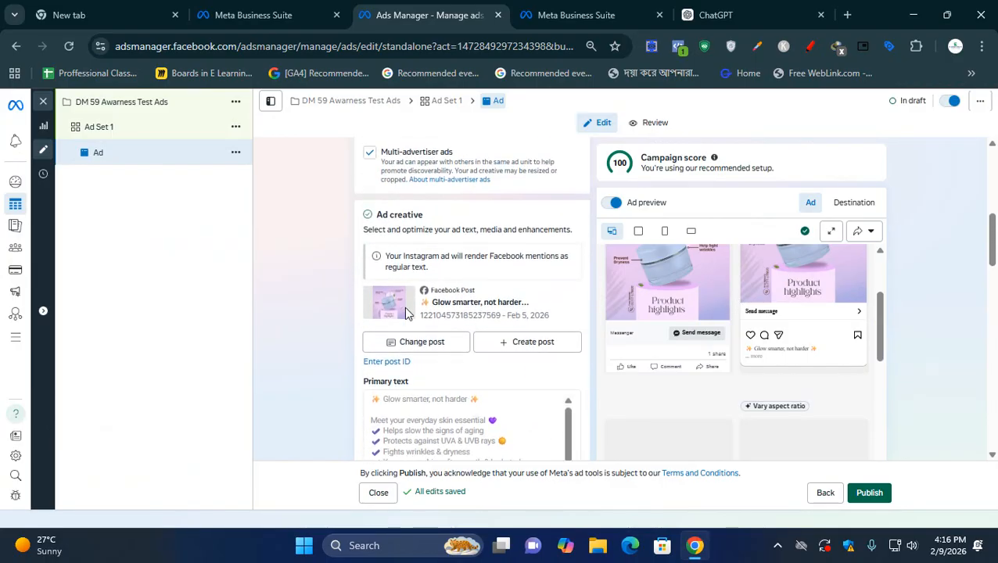
scroll(406, 310, "up", 2)
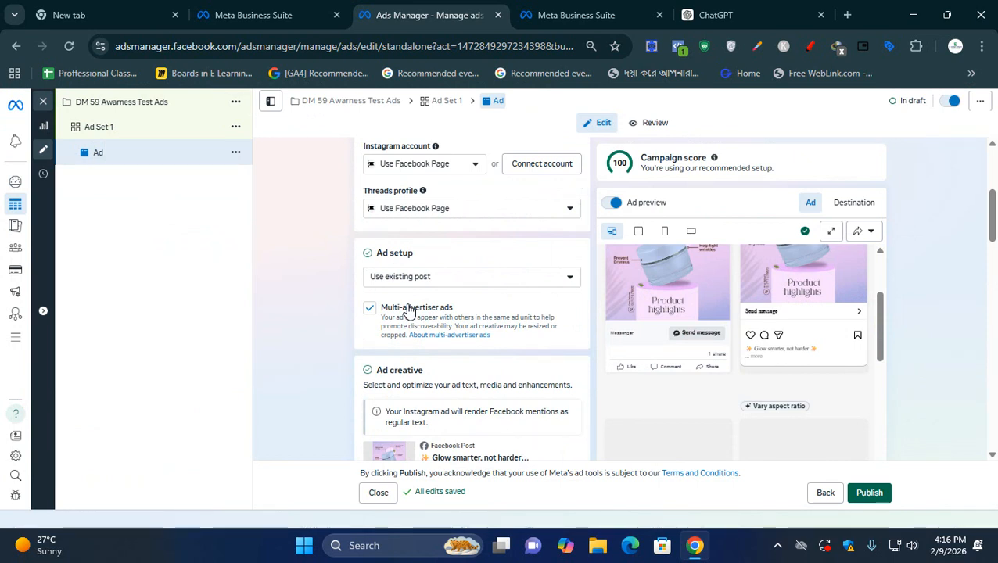
left_click(442, 278)
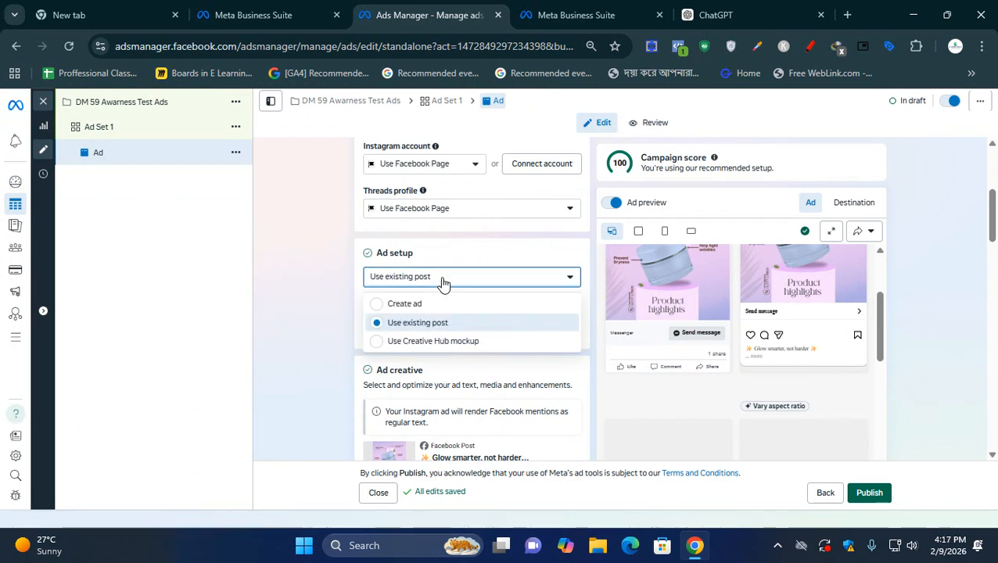
left_click(409, 310)
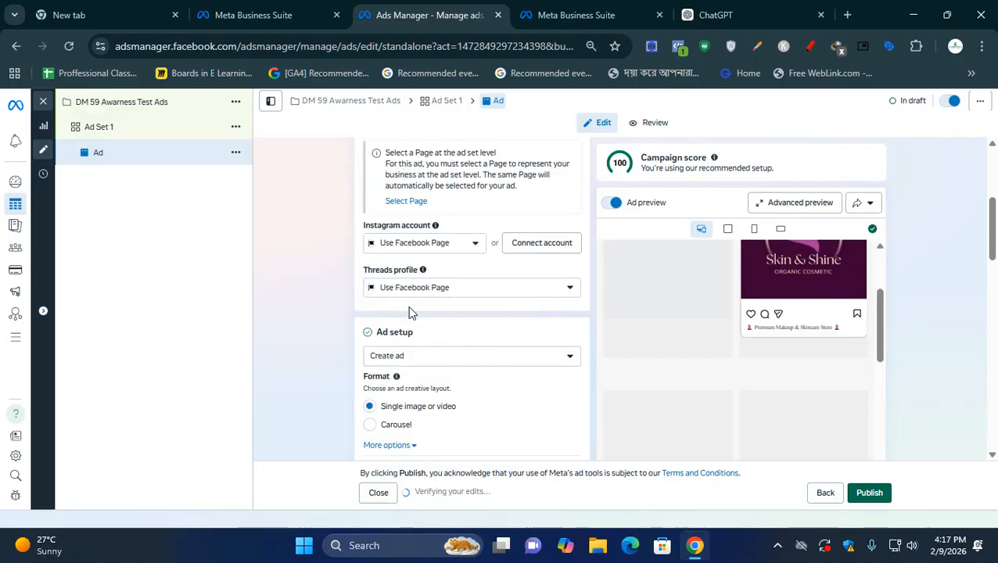
scroll(435, 314, "down", 2)
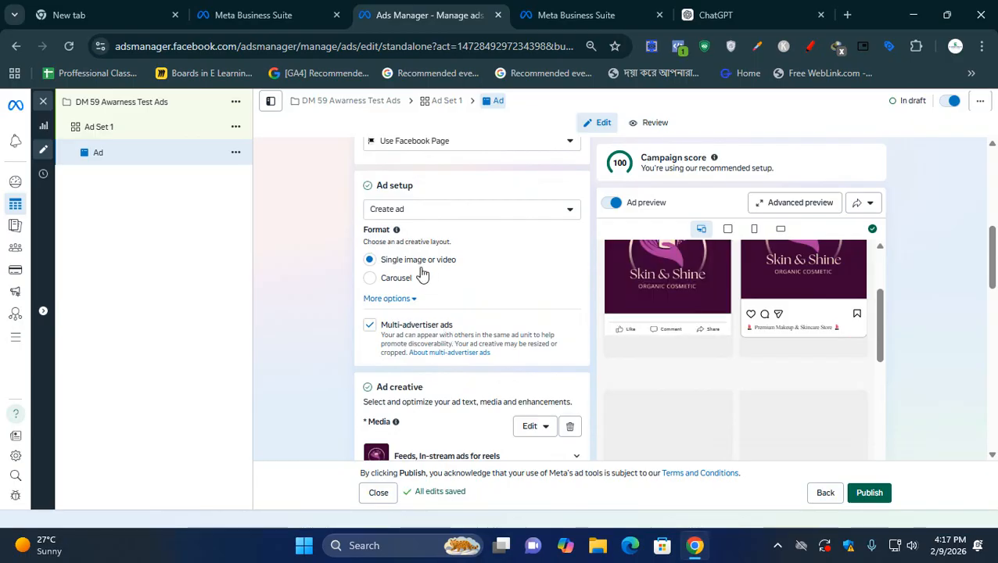
left_click(370, 301)
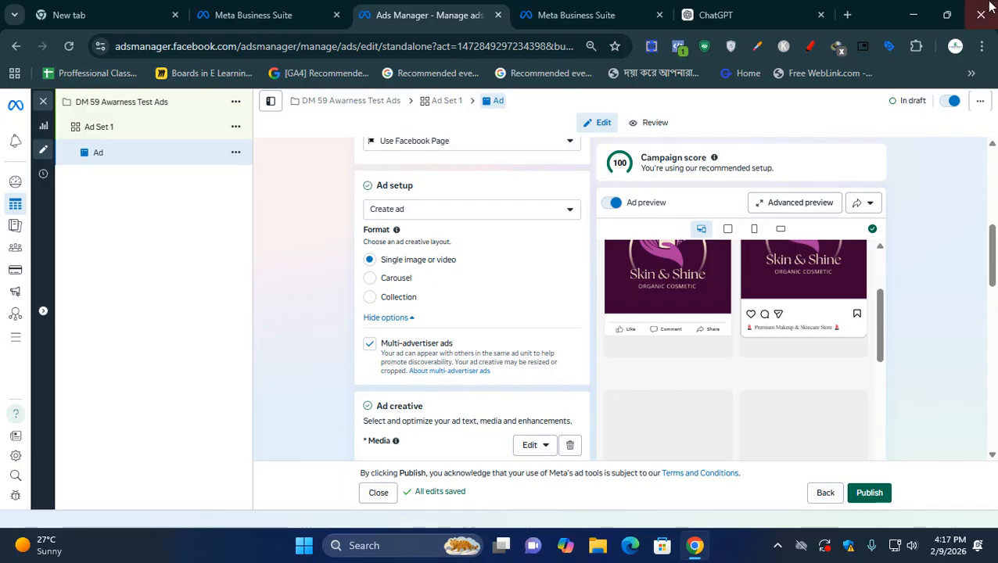
- Search Google for "fb ads types" in a new browser tab
left_click(849, 14)
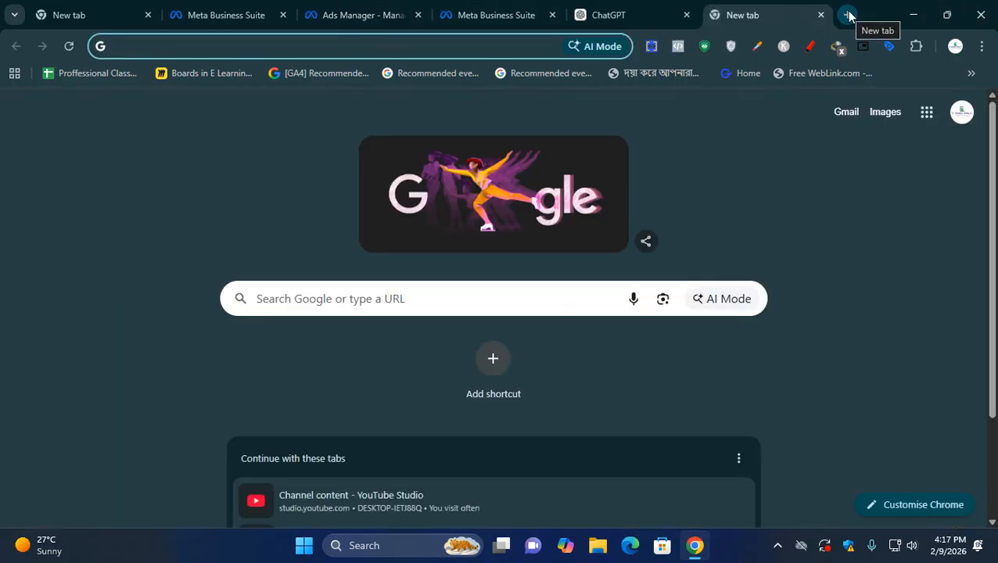
type("a")
key("BackSpace")
key("BackSpace")
type("ads")
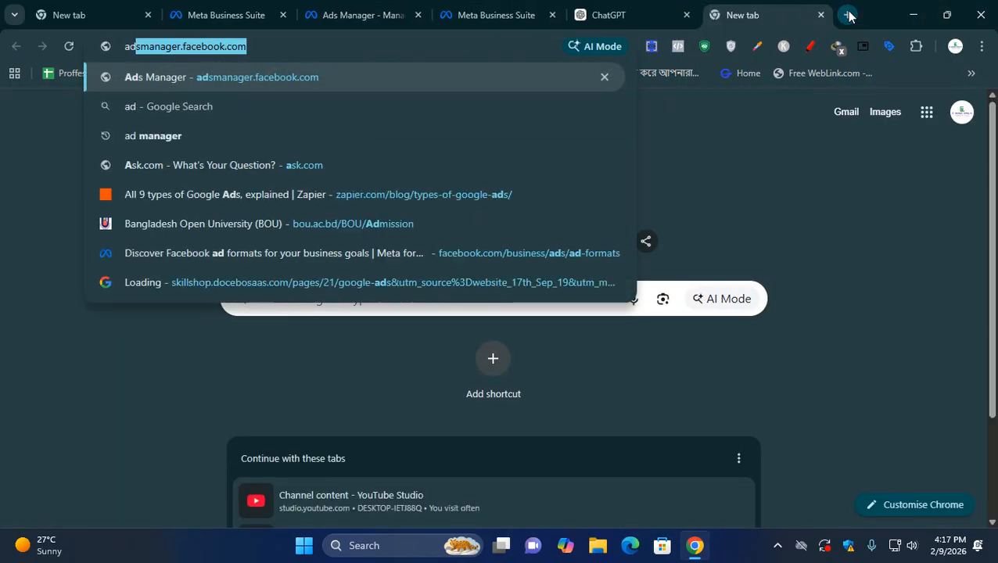
key("BackSpace")
key("BackSpace")
key("BackSpace")
key("BackSpace")
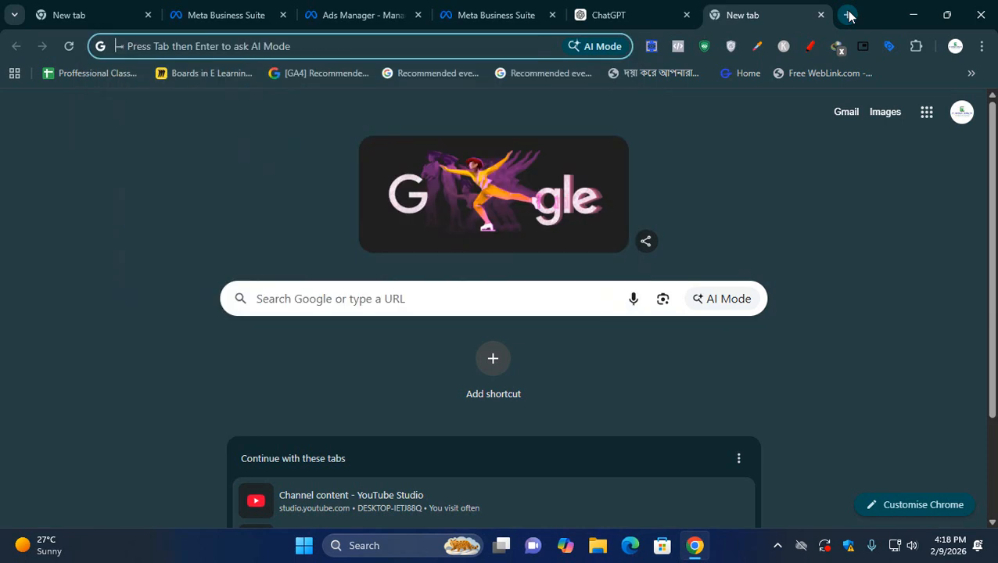
type("fb ad")
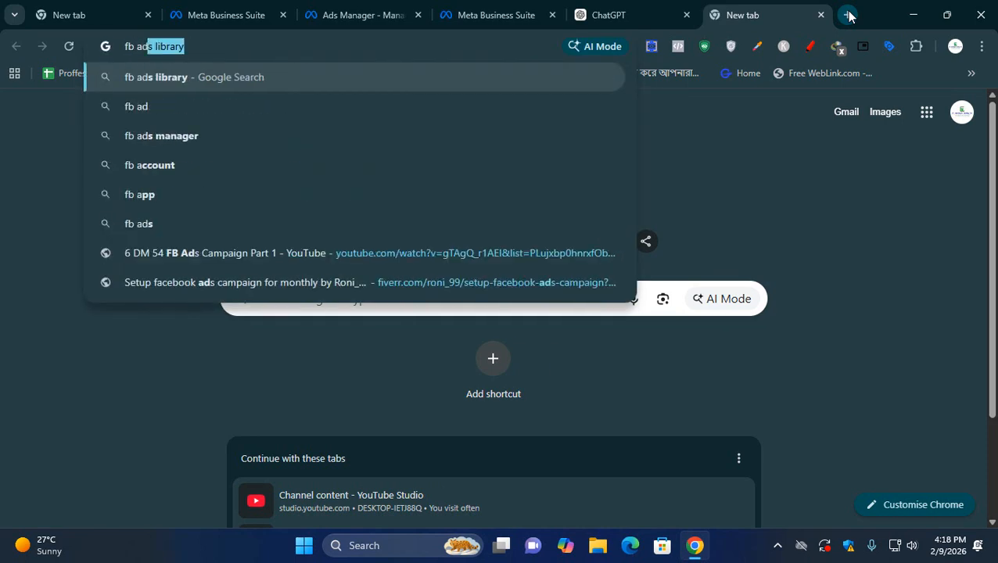
type("s ty")
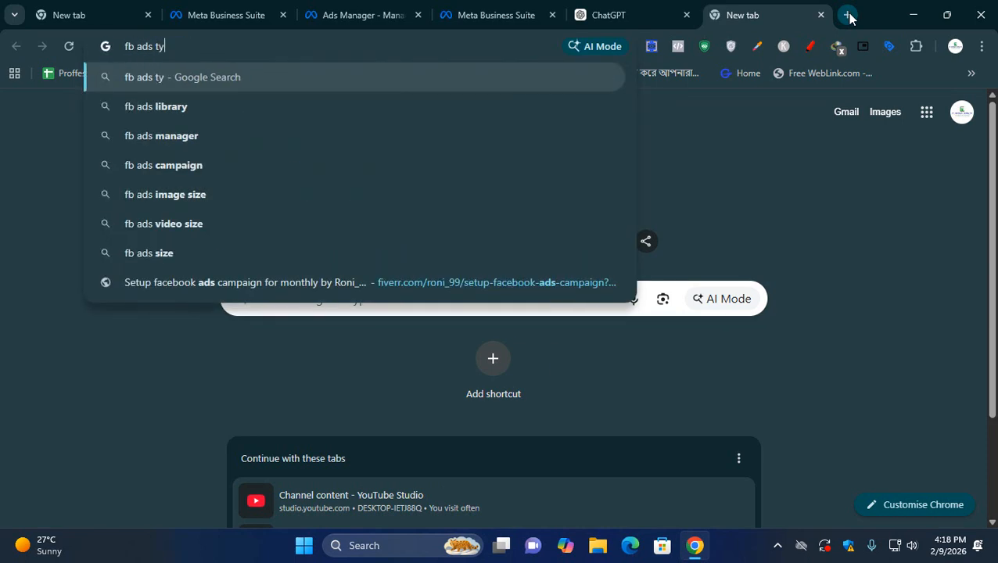
type("pe")
key("Return")
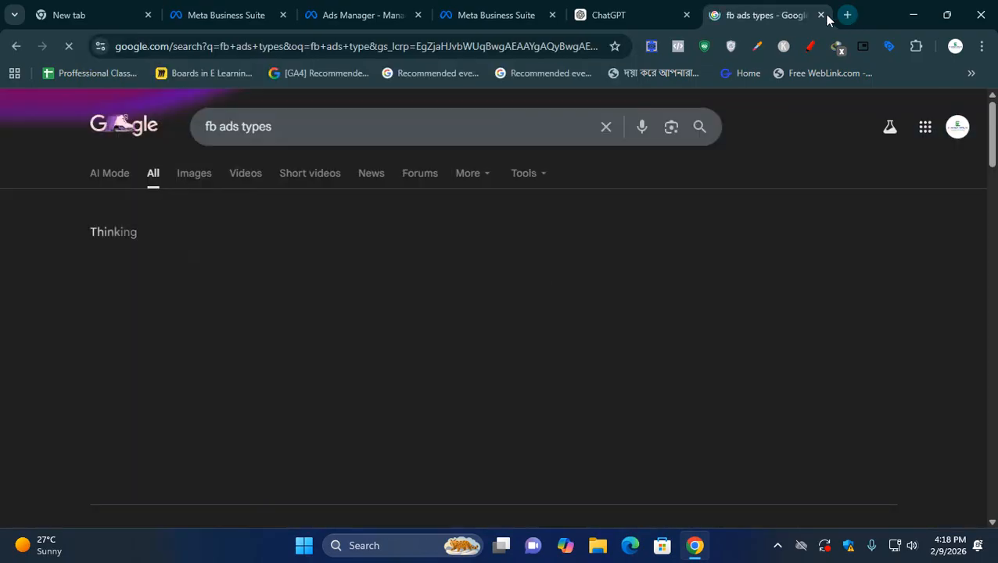
- Look through the search results and open the Facebook page "Discover Facebook Ad Formats for Your Business Goals"
scroll(483, 252, "down", 5)
scroll(495, 421, "down", 2)
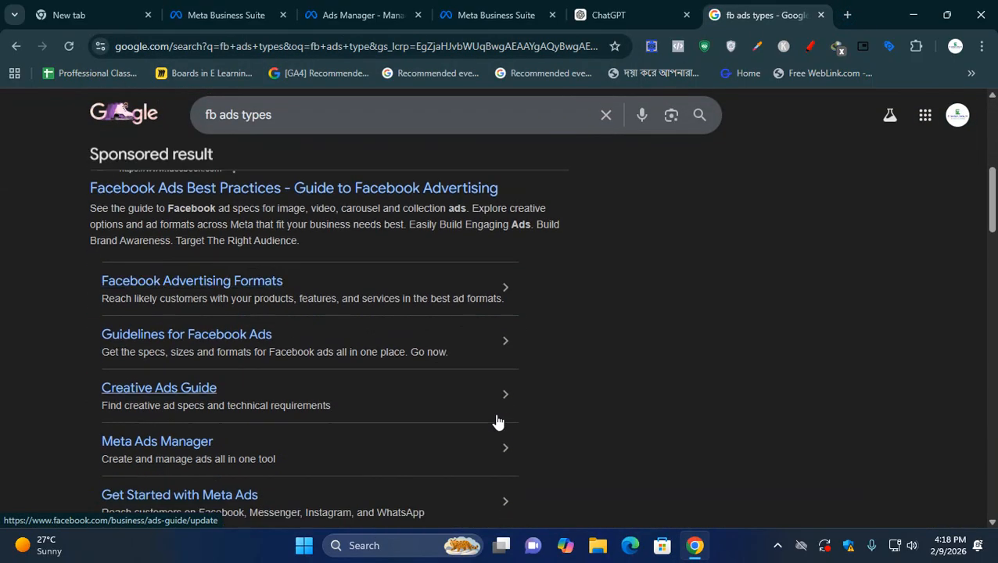
scroll(289, 274, "up", 1)
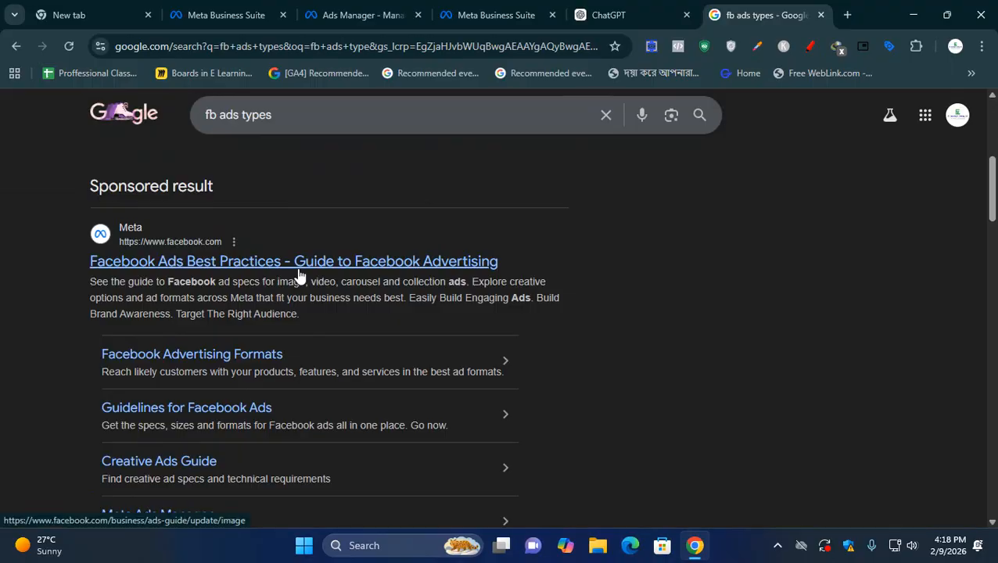
scroll(297, 282, "down", 7)
scroll(293, 344, "up", 2)
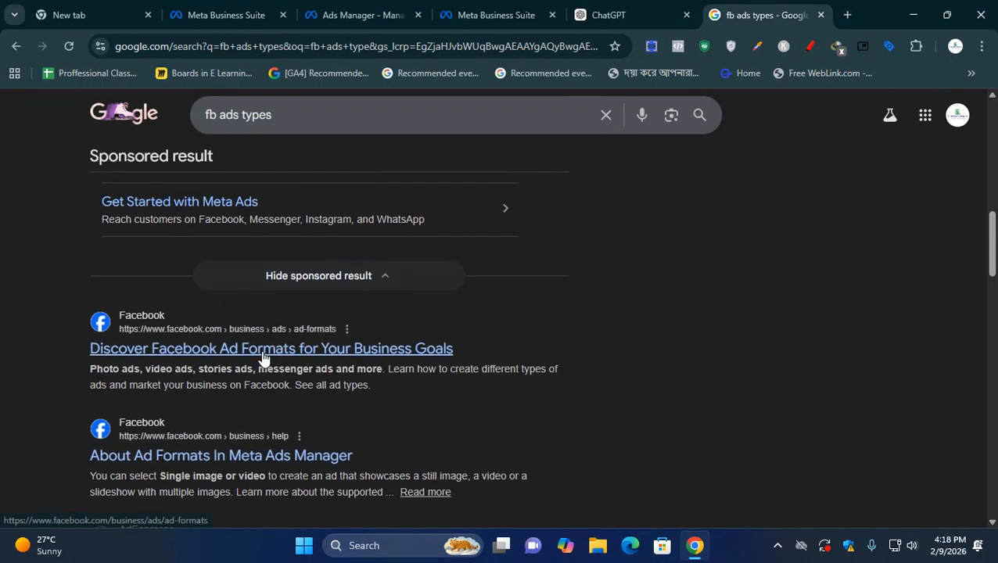
left_click(265, 357)
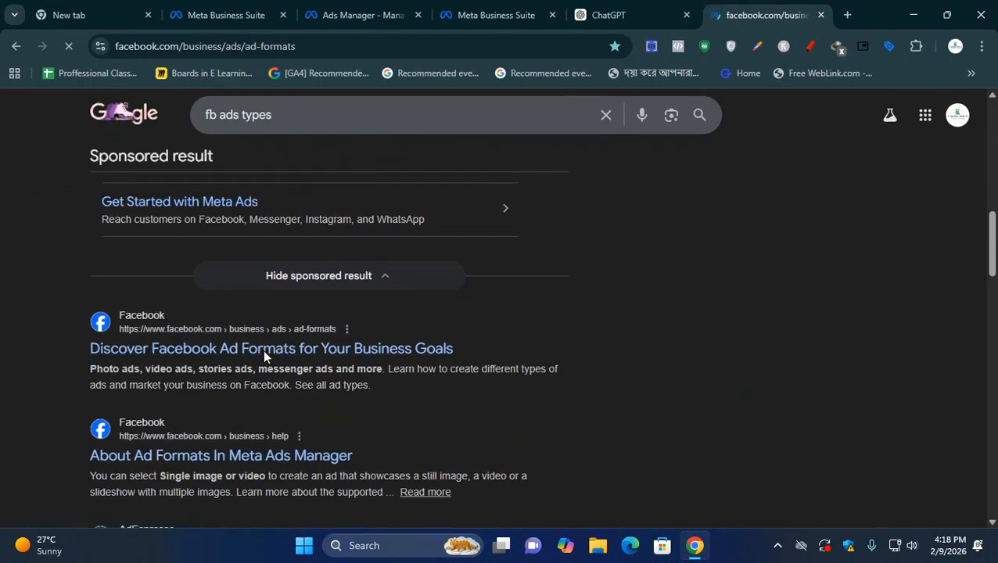
- Look through the photo, video, Stories, carousel and collection formats on the Facebook ad formats page
scroll(438, 321, "down", 15)
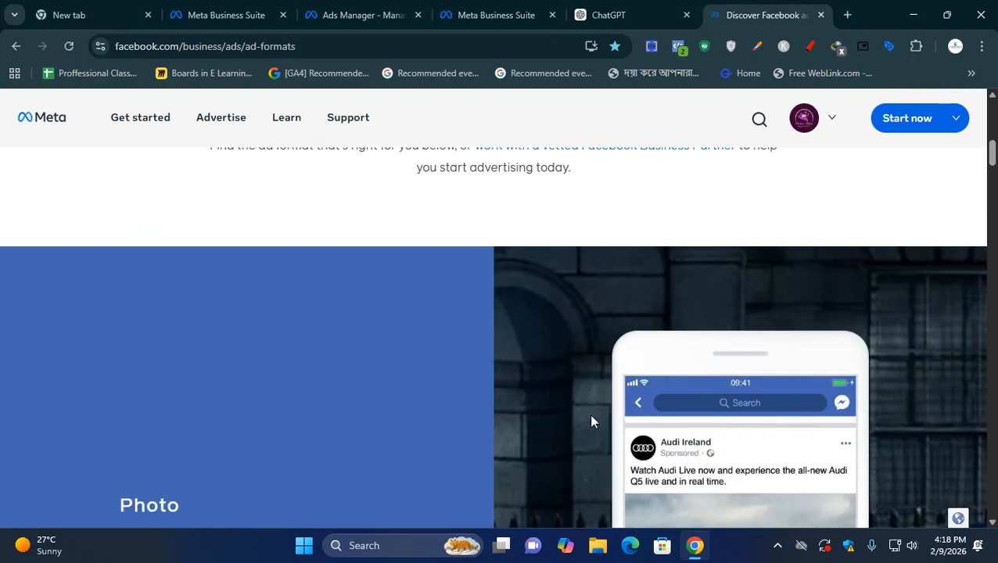
scroll(697, 325, "up", 2)
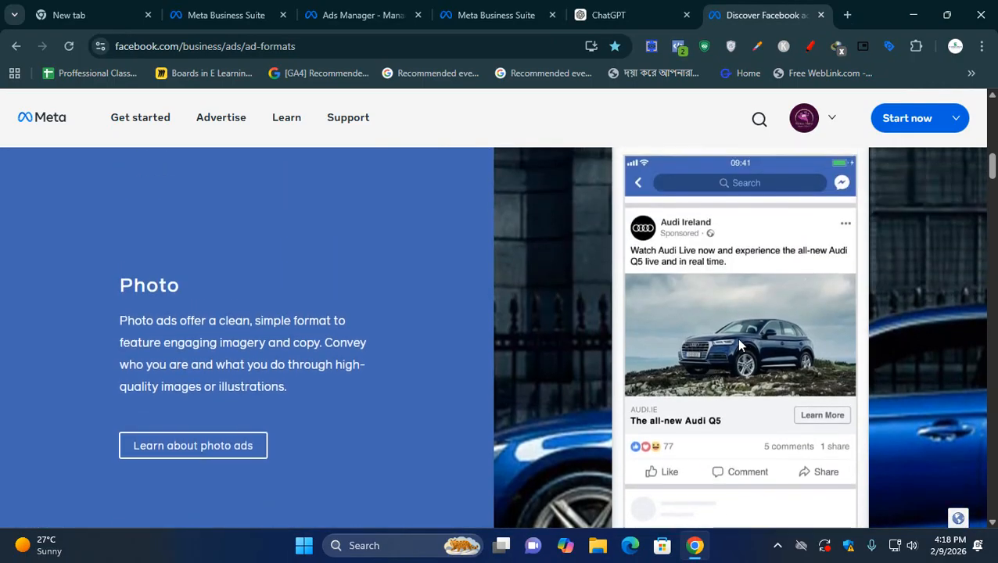
scroll(736, 338, "down", 7)
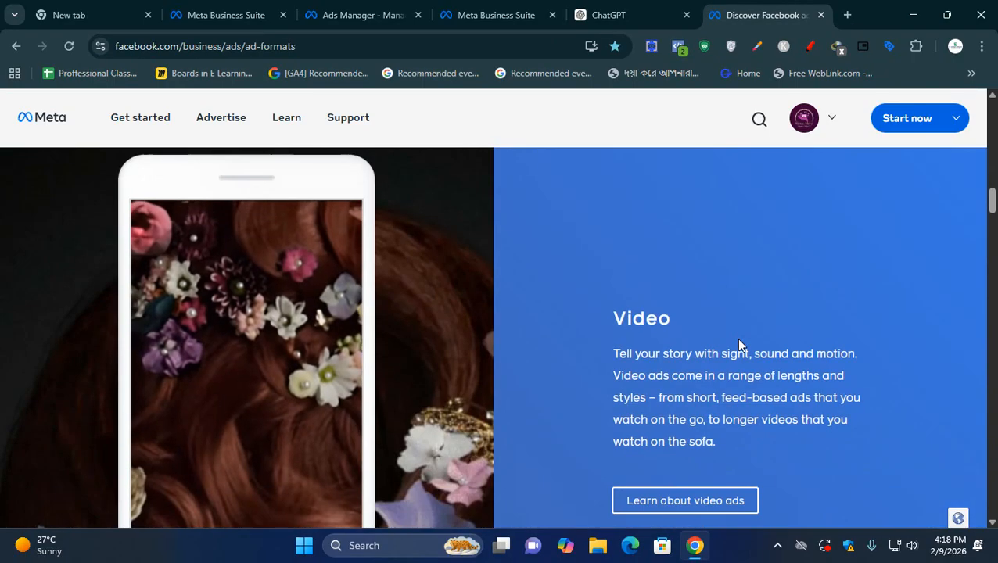
scroll(519, 417, "down", 3)
scroll(519, 416, "down", 12)
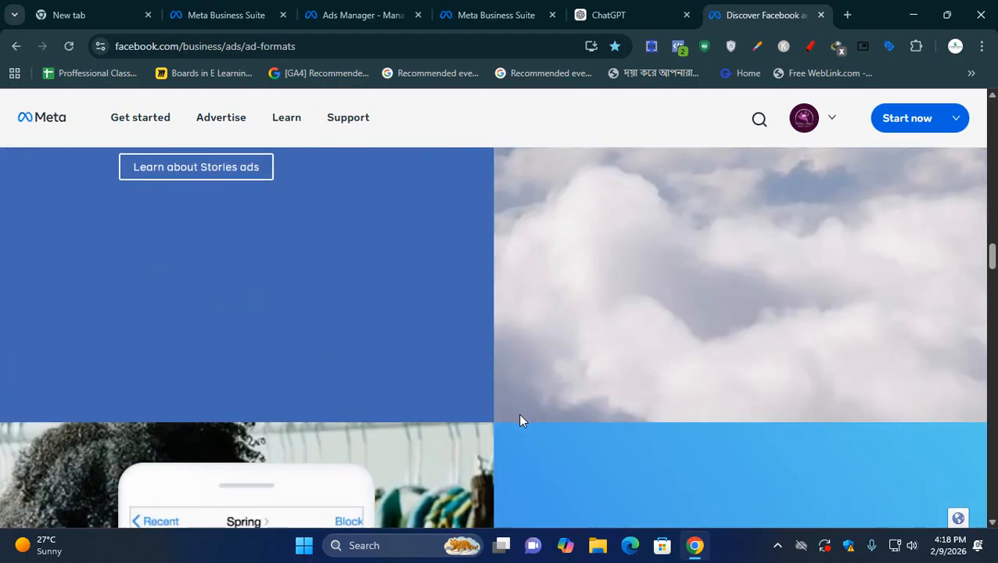
scroll(521, 420, "down", 7)
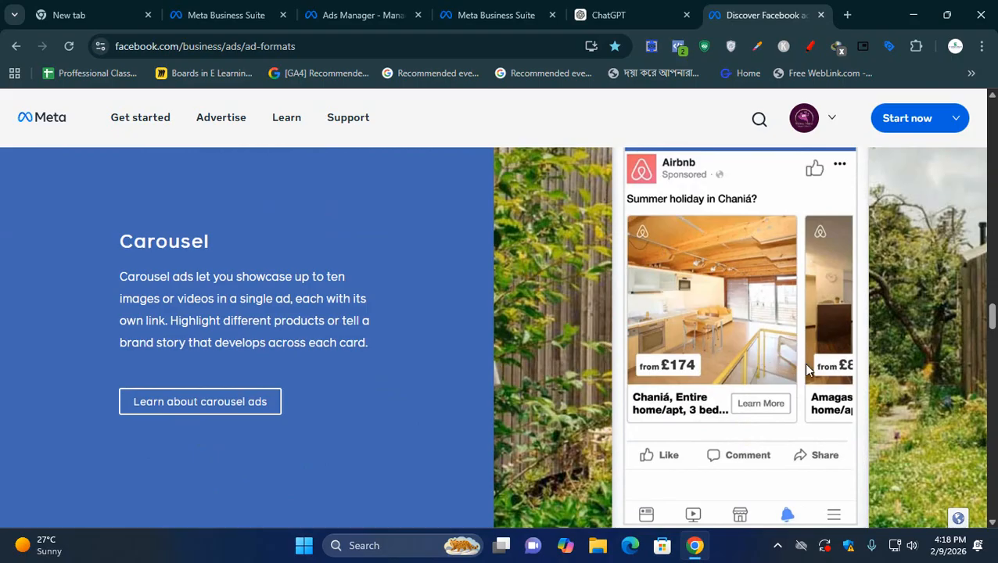
scroll(806, 368, "down", 8)
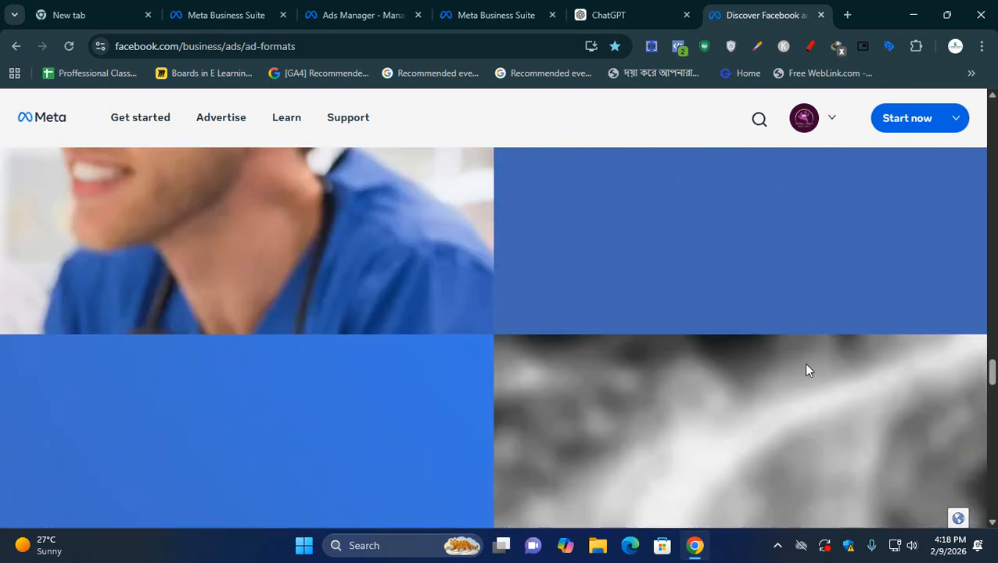
scroll(807, 365, "down", 3)
- Open the page about collection ads and examine its example ad and the template use cases
left_click(135, 420)
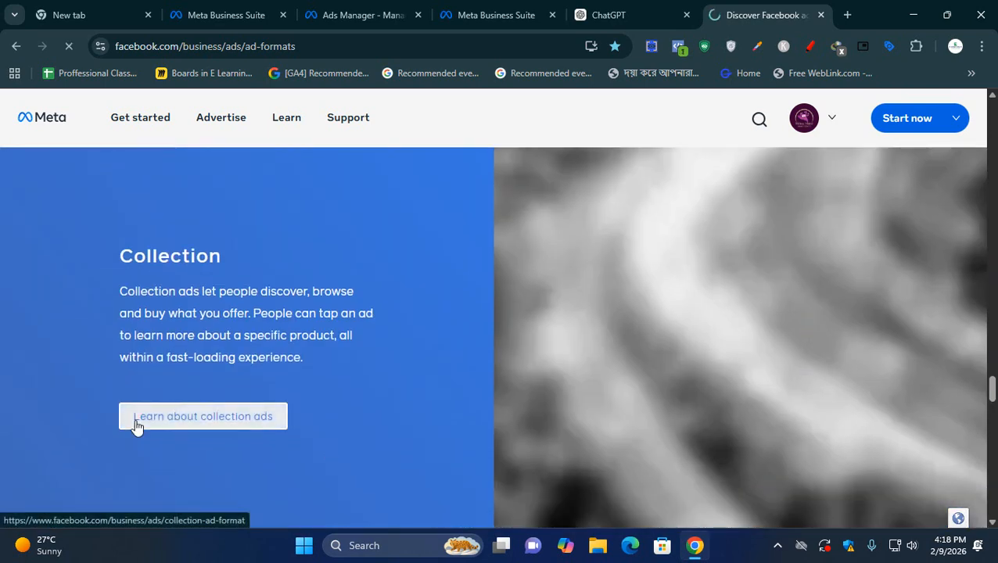
scroll(640, 424, "down", 15)
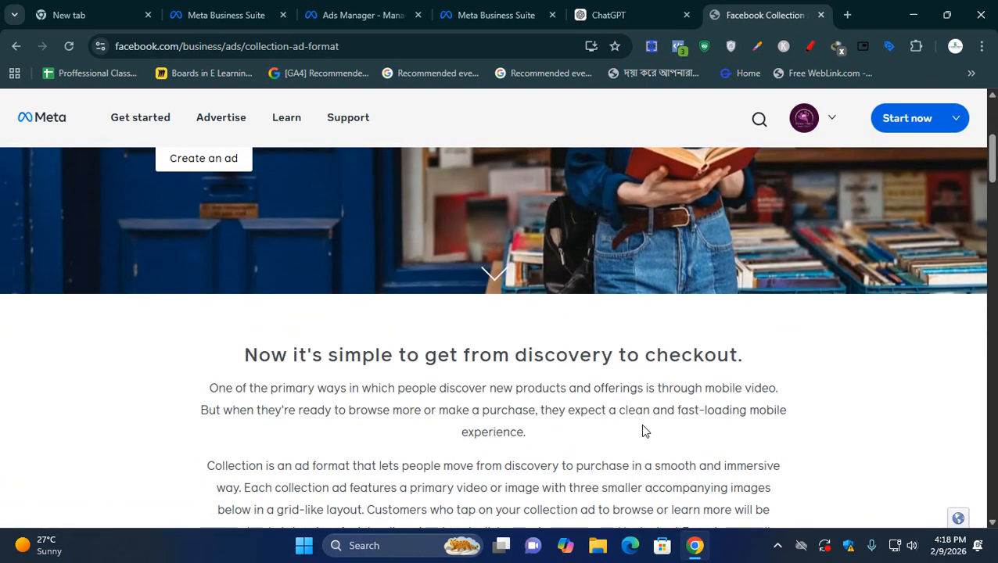
scroll(790, 389, "down", 2)
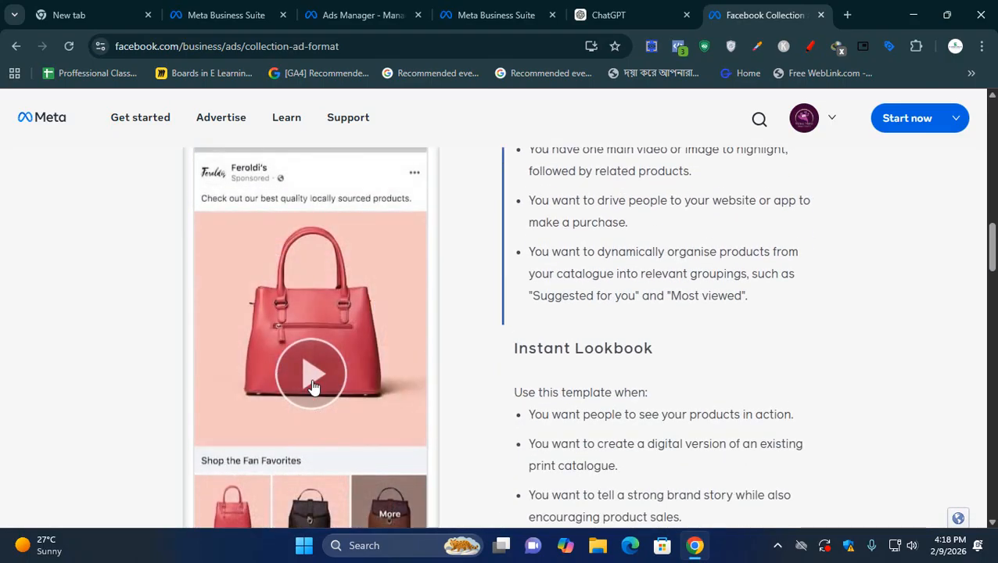
scroll(349, 389, "down", 5)
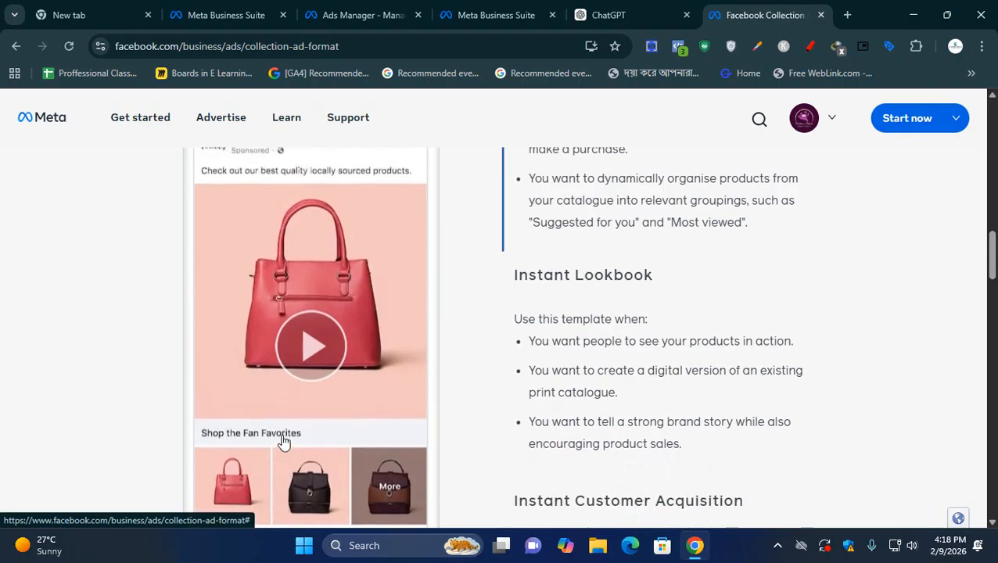
scroll(296, 342, "down", 3)
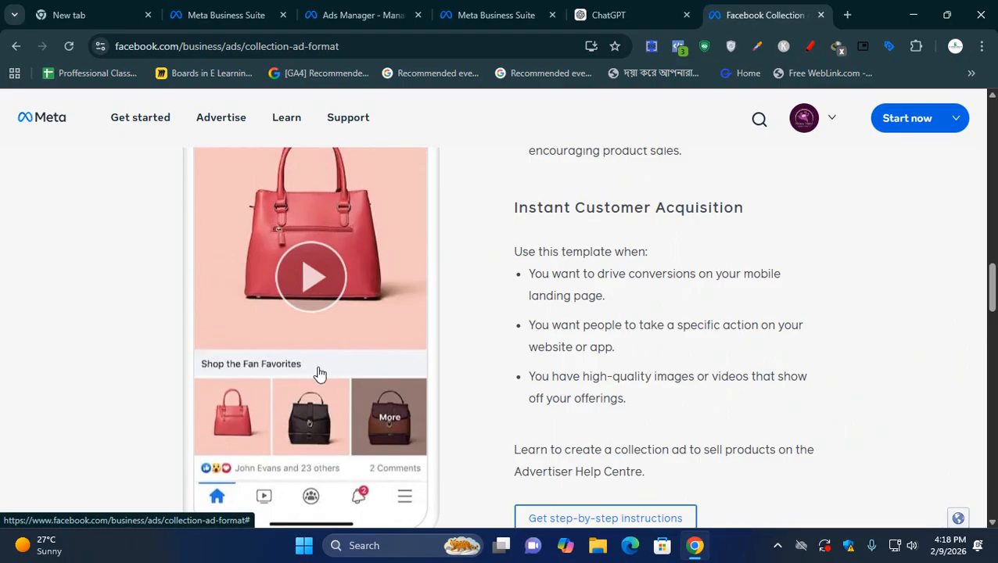
- Return to the ad in Ads Manager and highlight the Ad creative heading
left_click(611, 15)
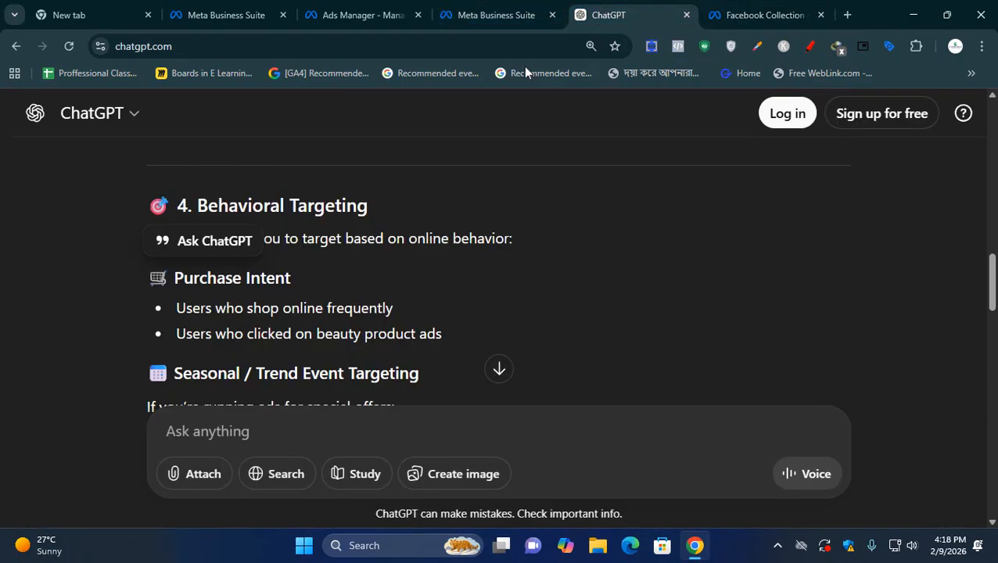
left_click(496, 15)
left_click(385, 16)
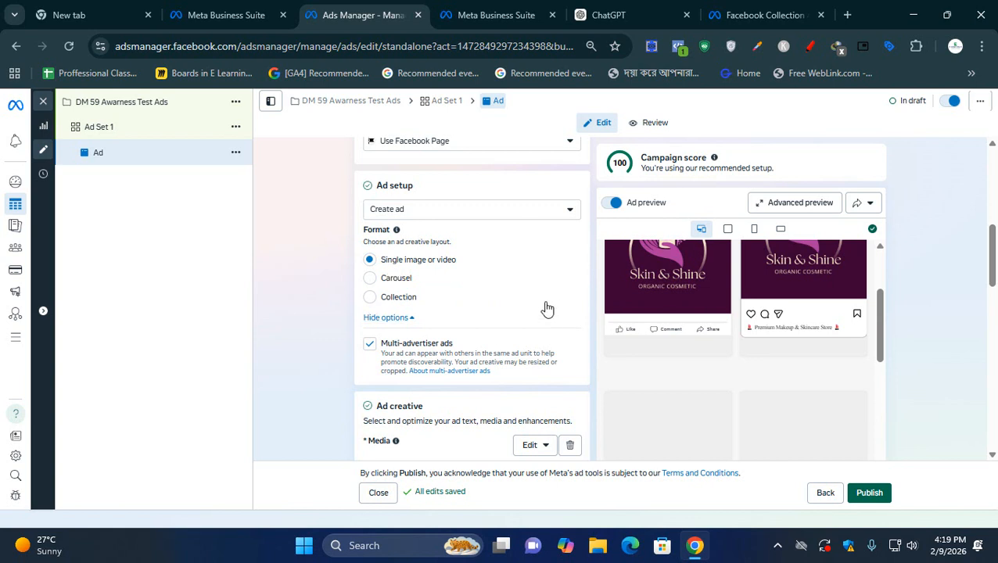
scroll(446, 291, "down", 1)
scroll(446, 291, "down", 2)
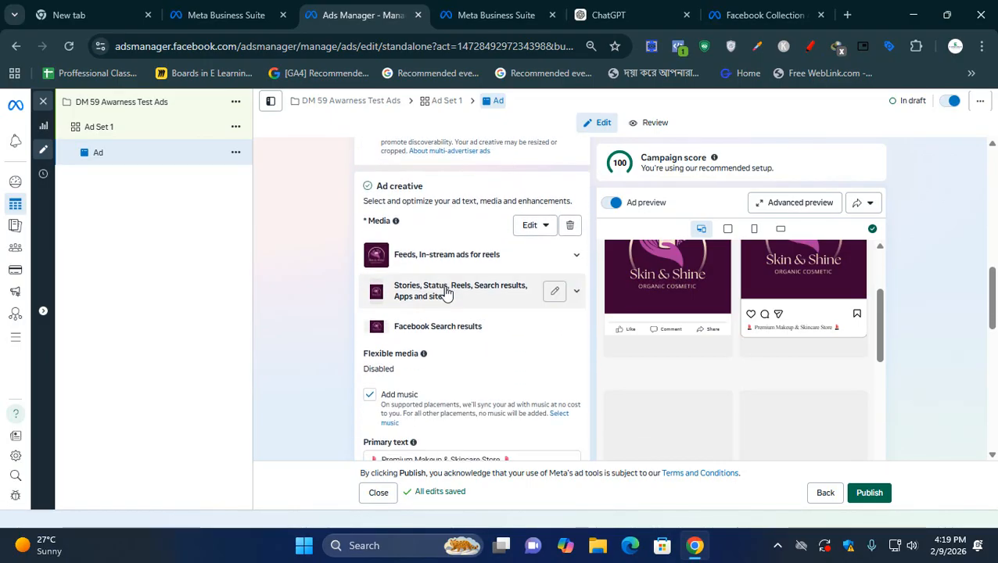
left_click(376, 188)
left_click_drag(377, 188, 432, 190)
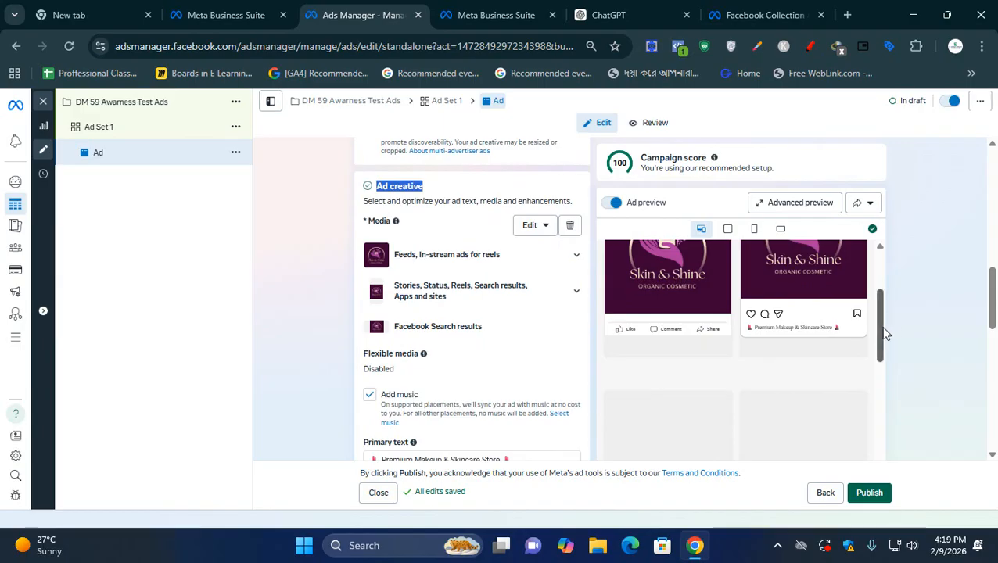
- Examine the ad previews and the ad's media, primary text, creative testing and event details settings
left_click_drag(882, 334, 883, 308)
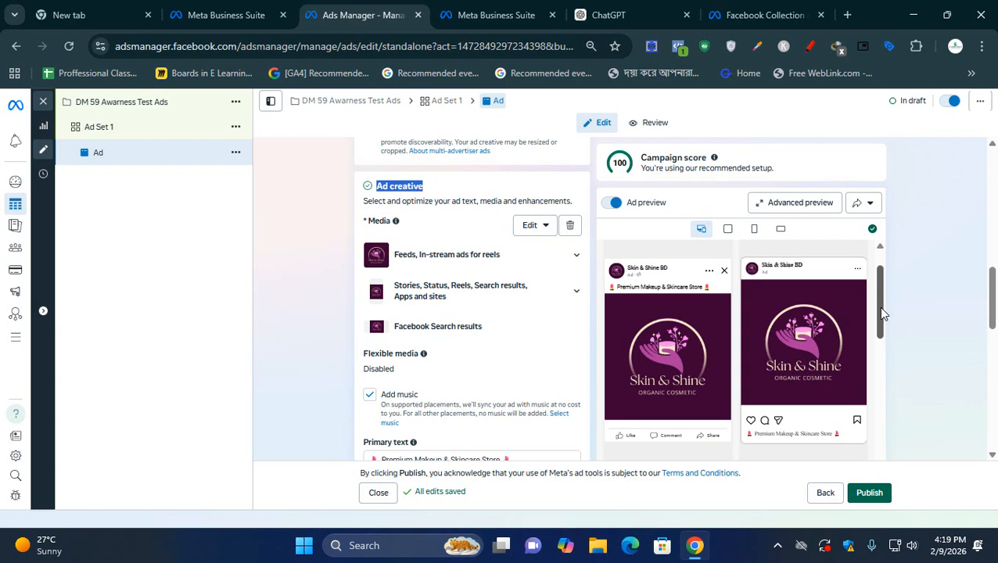
left_click_drag(882, 313, 899, 274)
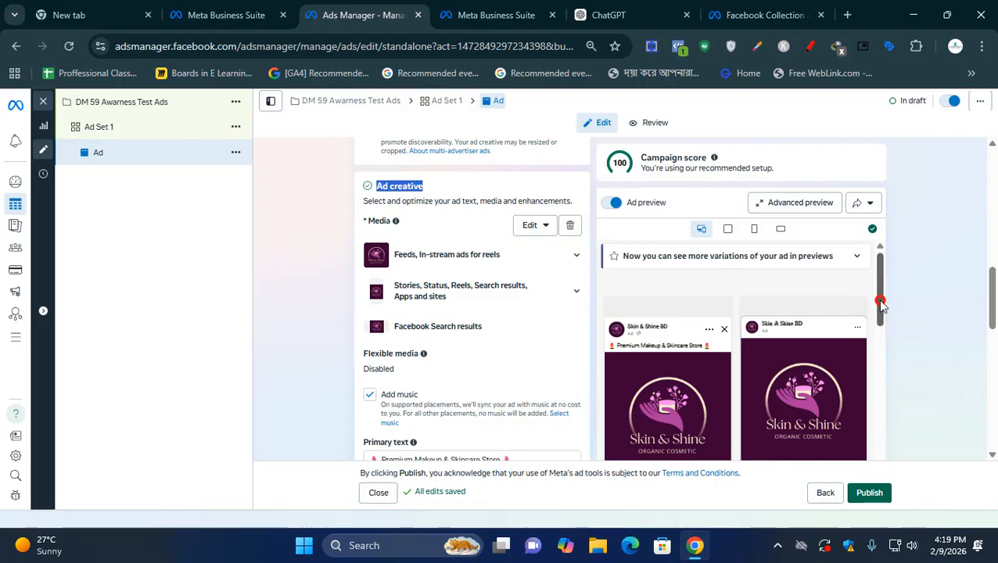
left_click_drag(880, 305, 881, 309)
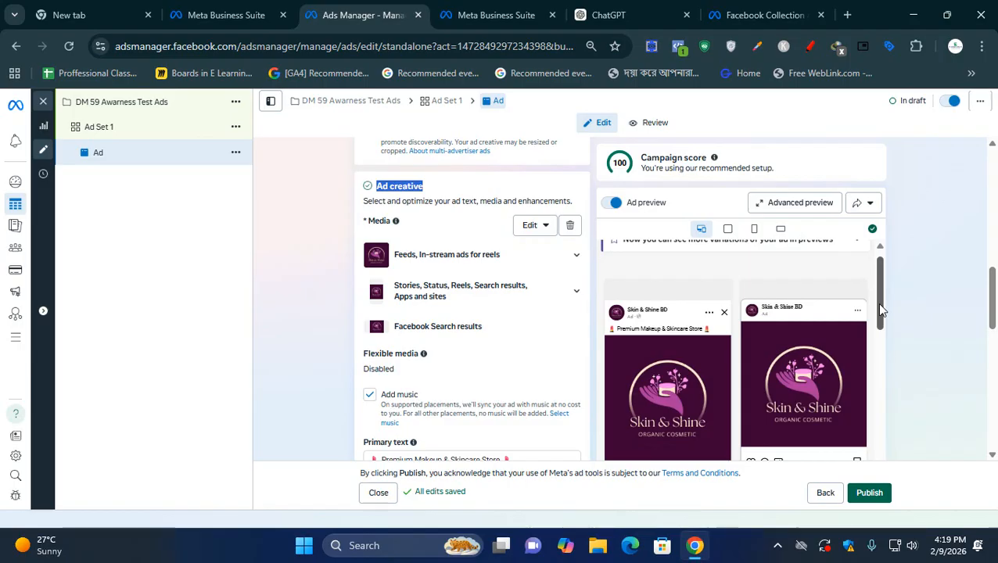
scroll(879, 309, "down", 1)
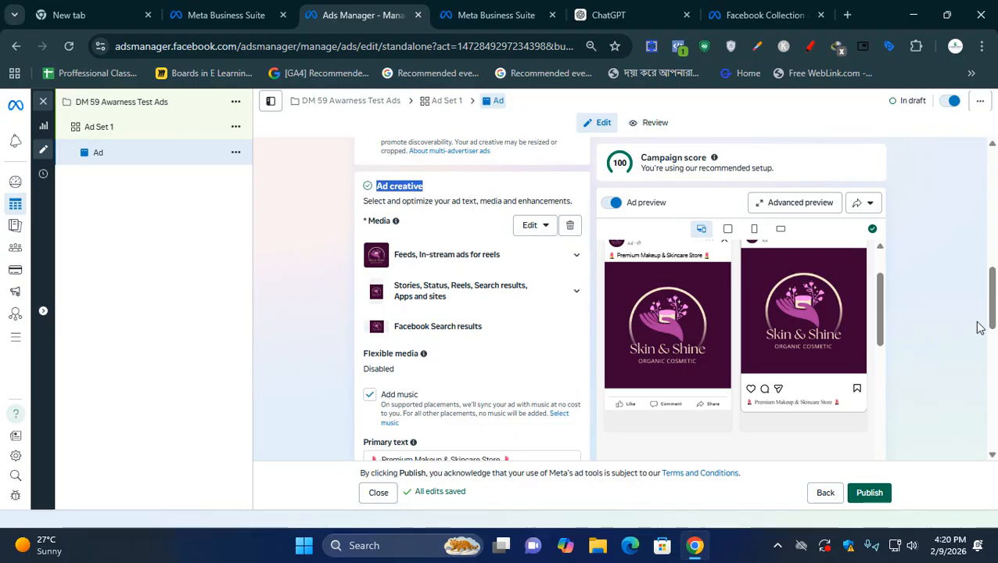
scroll(457, 350, "down", 2)
scroll(461, 369, "down", 4)
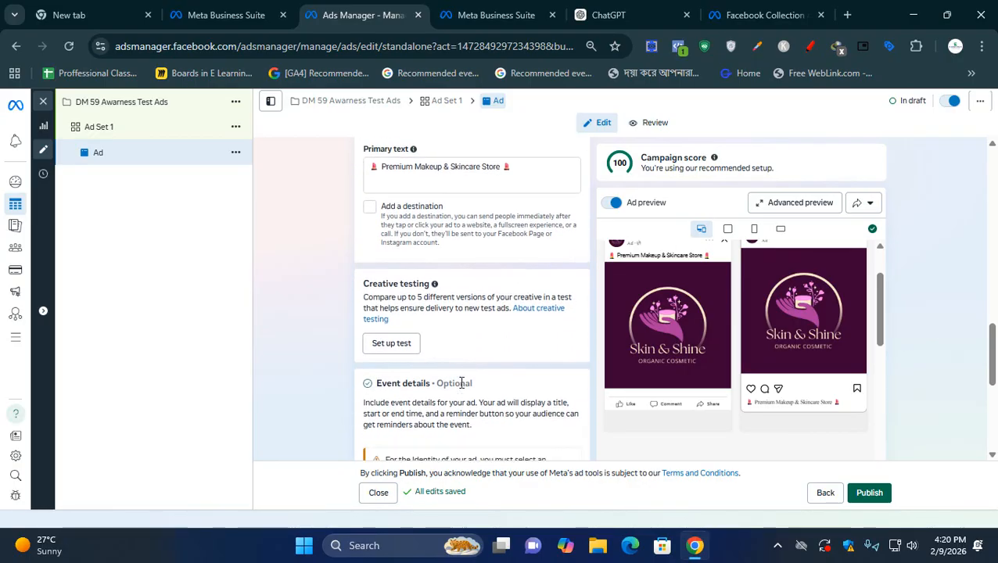
scroll(462, 387, "up", 4)
scroll(461, 389, "up", 2)
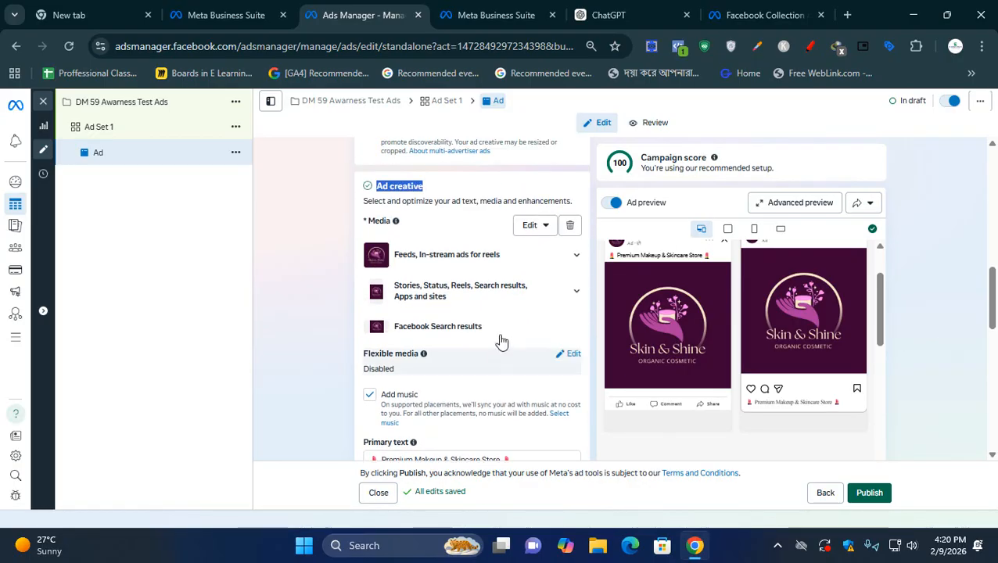
- Check the placements grouped under Feeds, In-stream ads for reels and the editing options for the ad's media
left_click(579, 260)
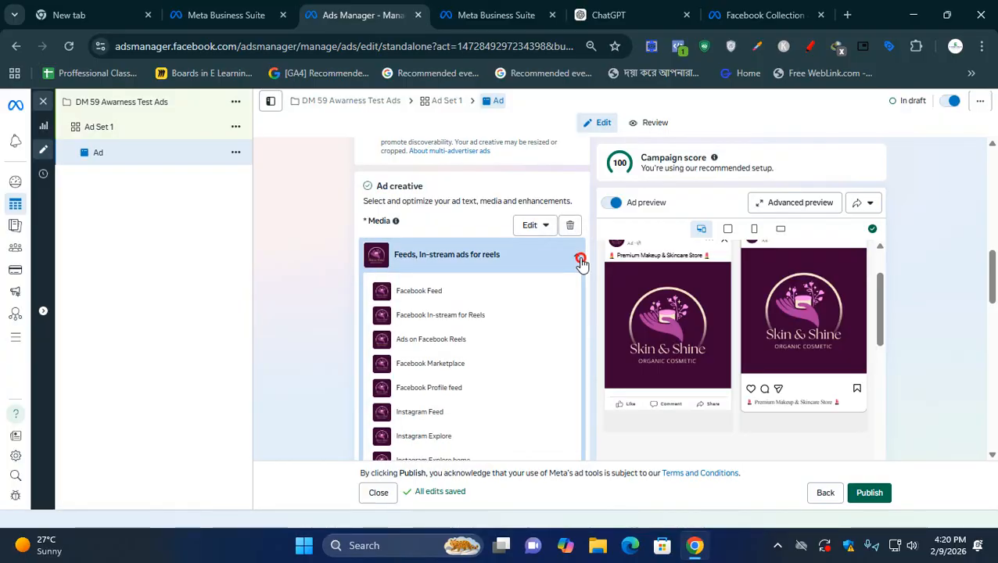
left_click(579, 260)
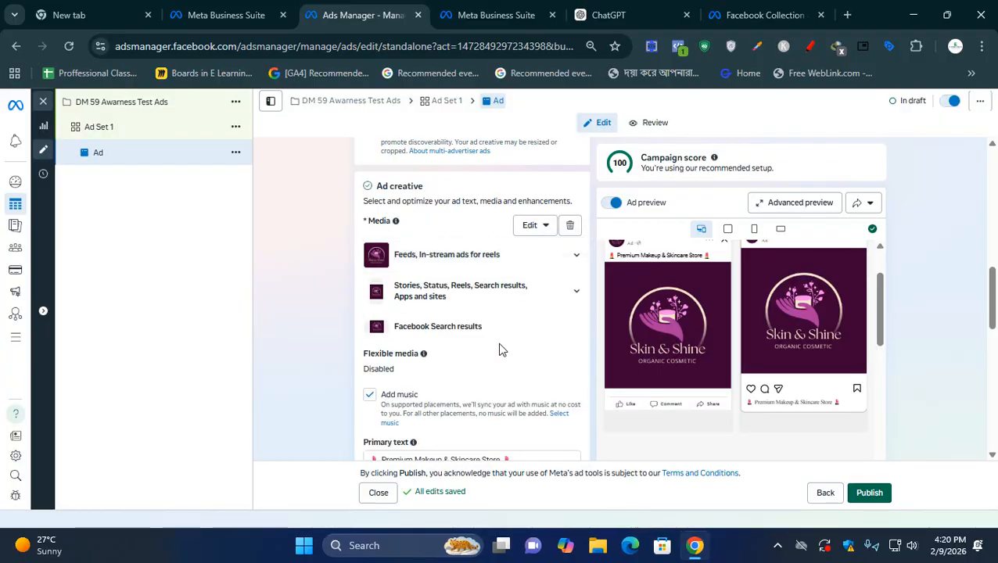
left_click(537, 227)
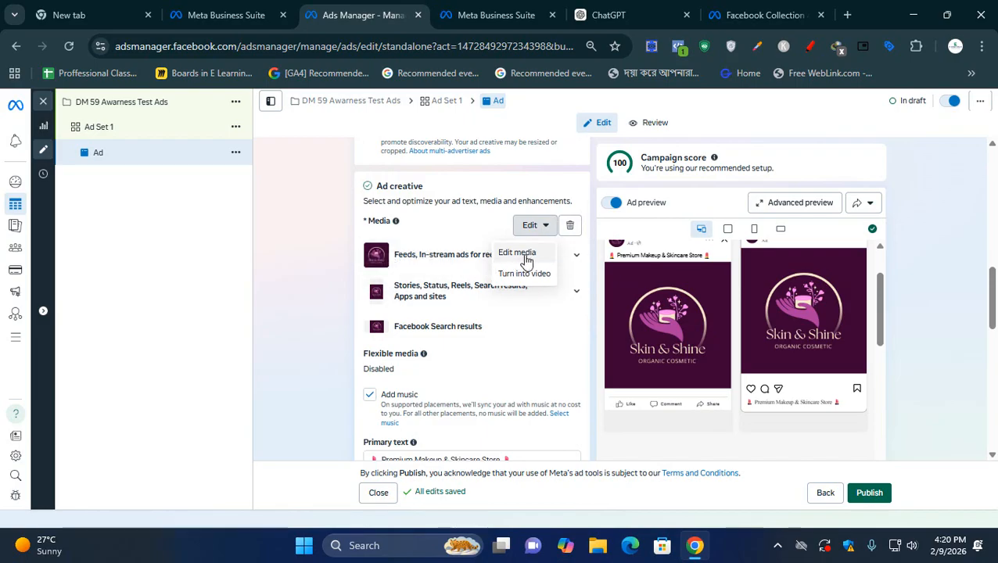
left_click(368, 229)
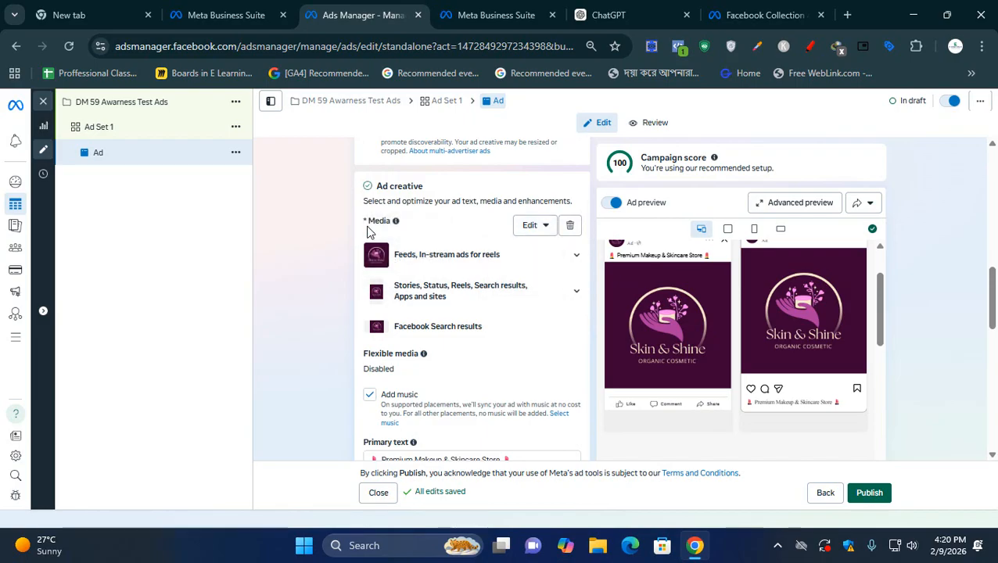
- Replace the ad's media with Best Cream.jpg uploaded from the Desktop, closing the creative setup at the placement crop stage
left_click(539, 226)
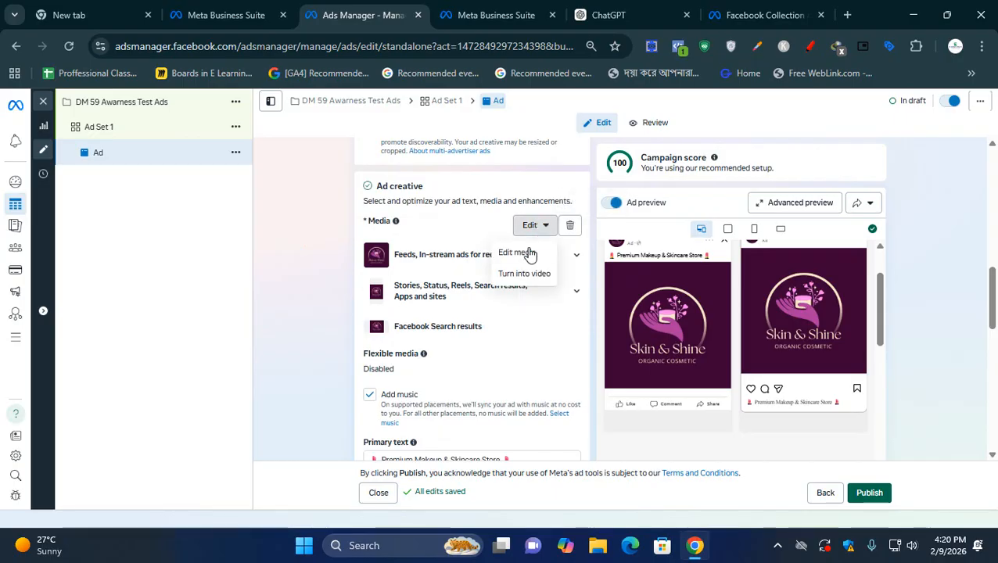
left_click(518, 253)
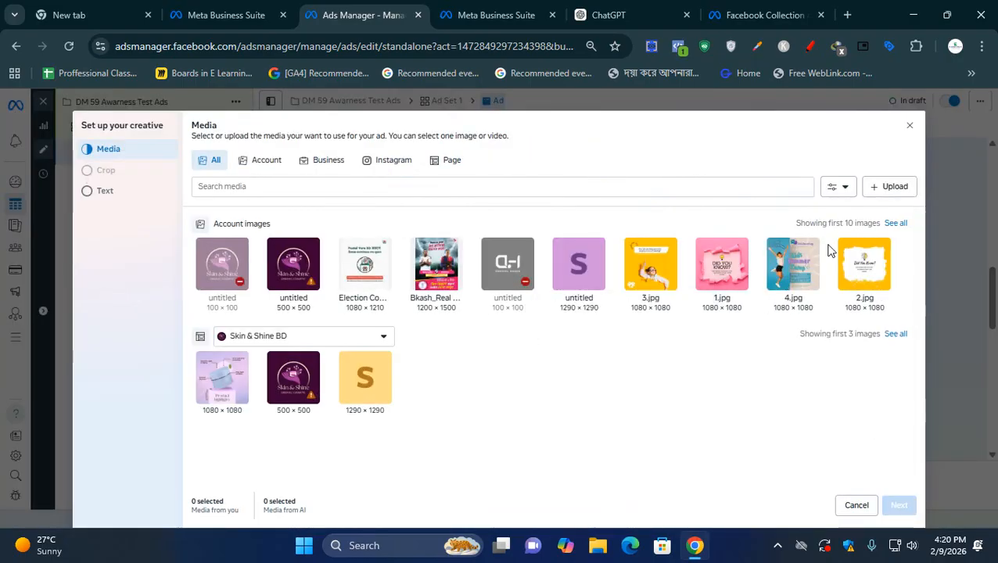
left_click(892, 191)
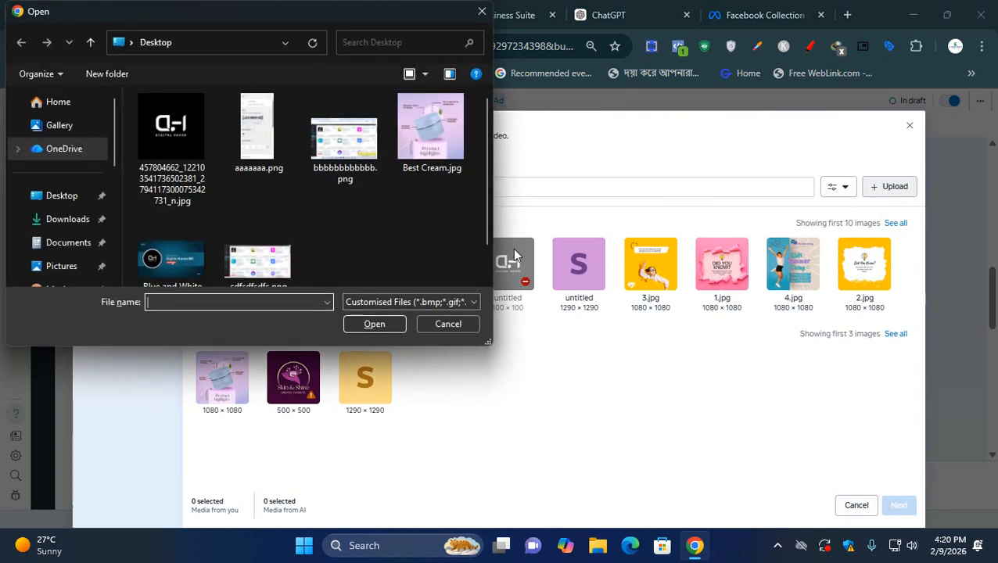
scroll(401, 250, "down", 1)
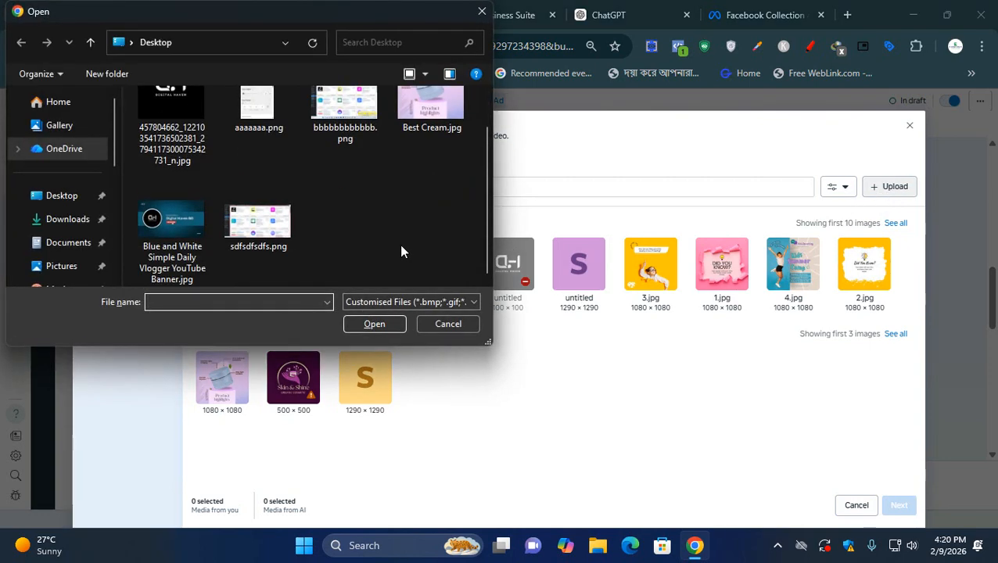
scroll(400, 250, "up", 1)
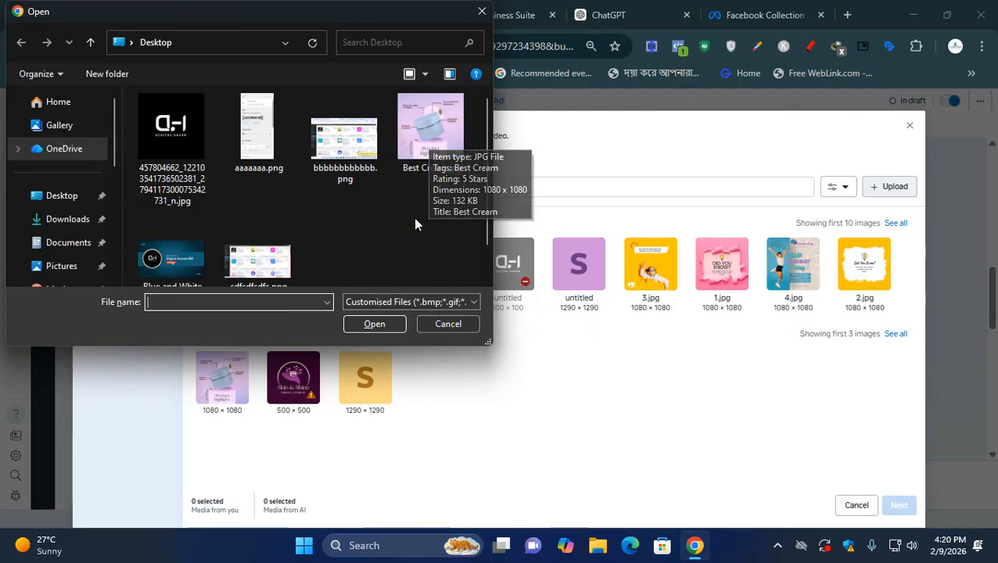
double_click(436, 123)
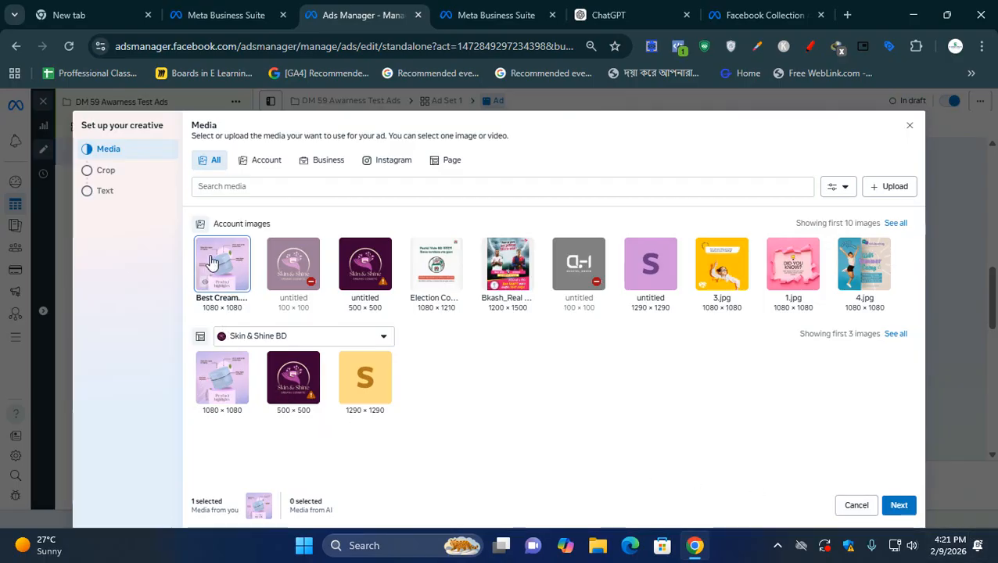
left_click(901, 505)
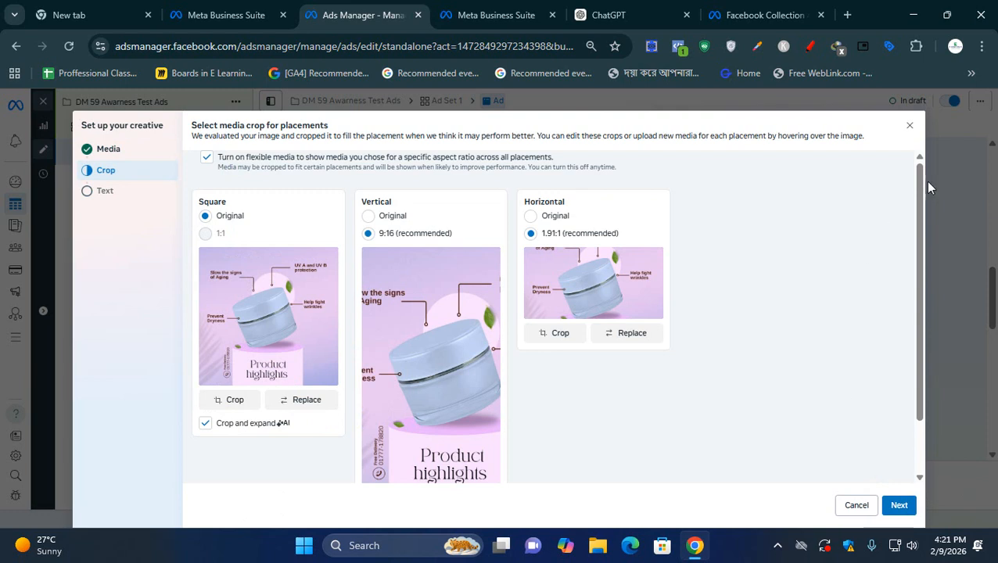
left_click(909, 126)
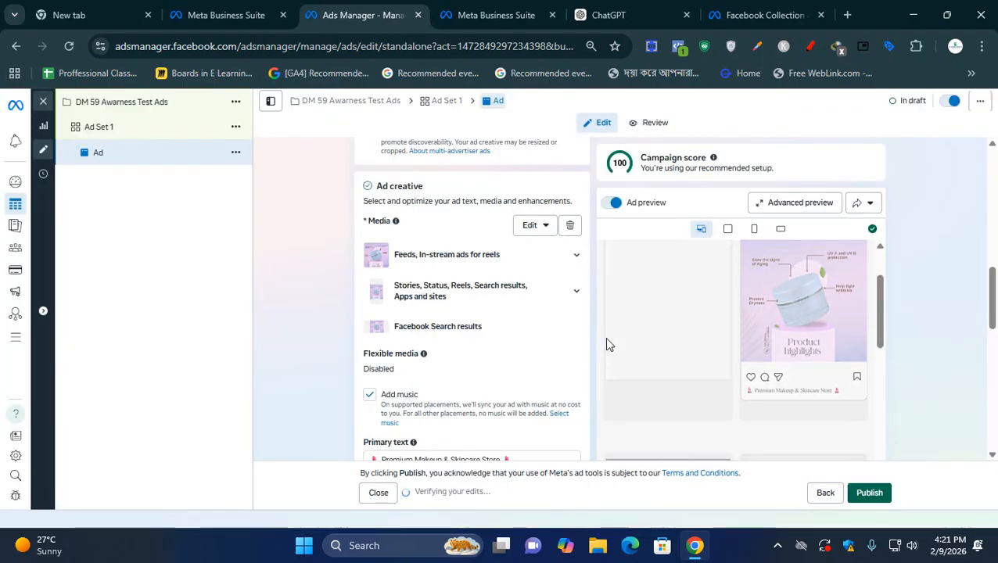
- Remove the media from the ad creative and return to the Ad creative heading
left_click(570, 225)
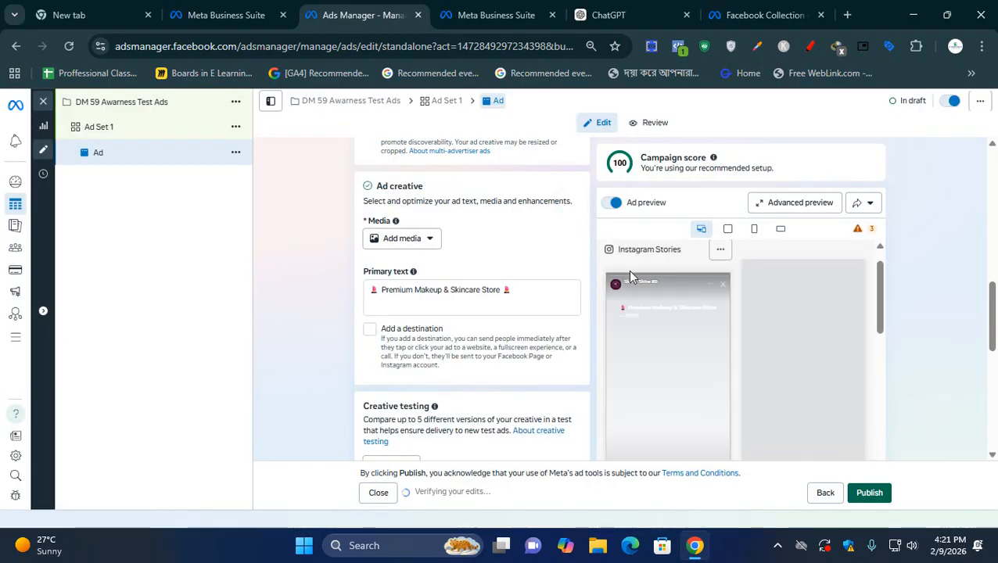
scroll(560, 255, "up", 1)
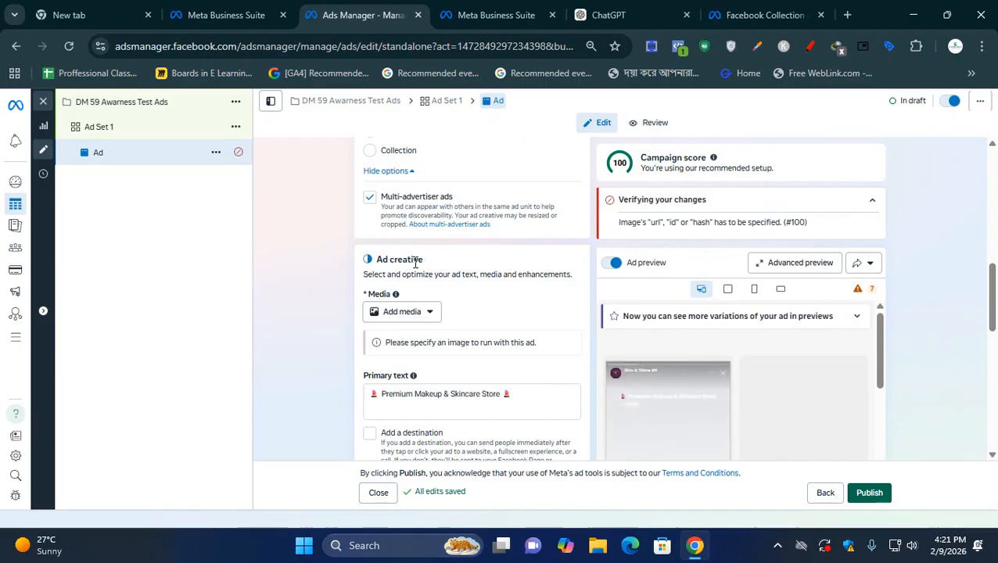
- Add Best Cream.jpg as the ad creative's image and continue to the placement crop stage
scroll(411, 262, "down", 1)
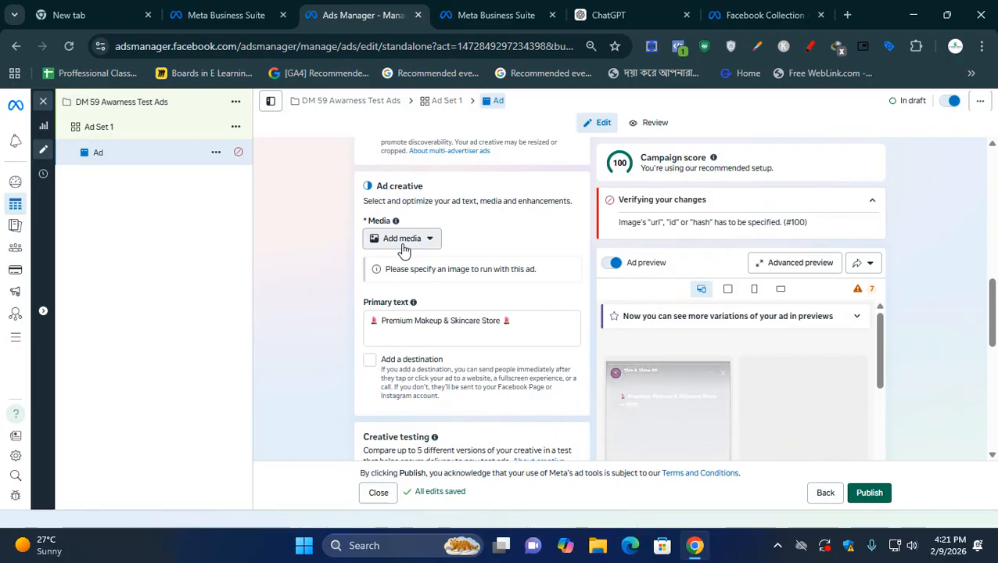
left_click(404, 242)
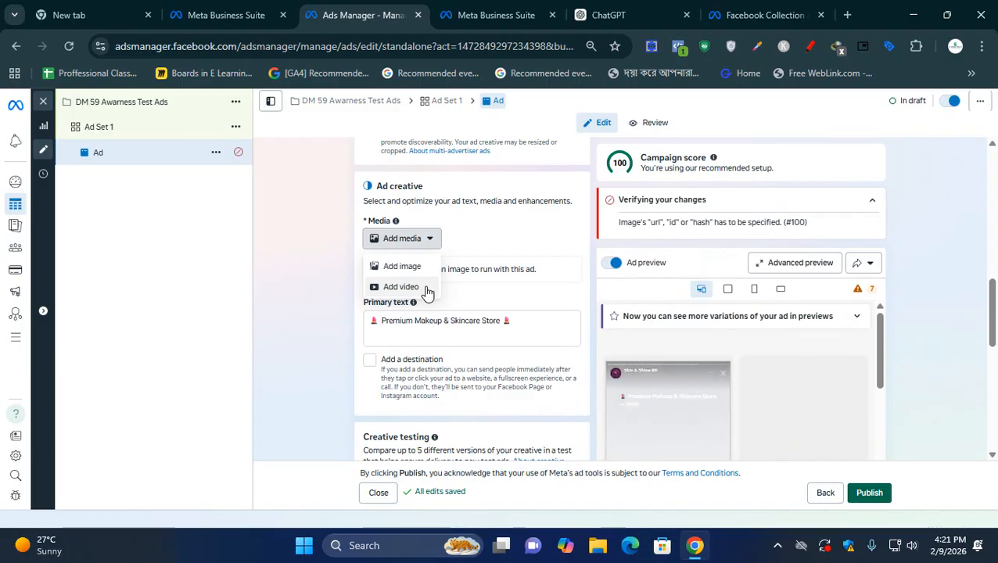
left_click(417, 267)
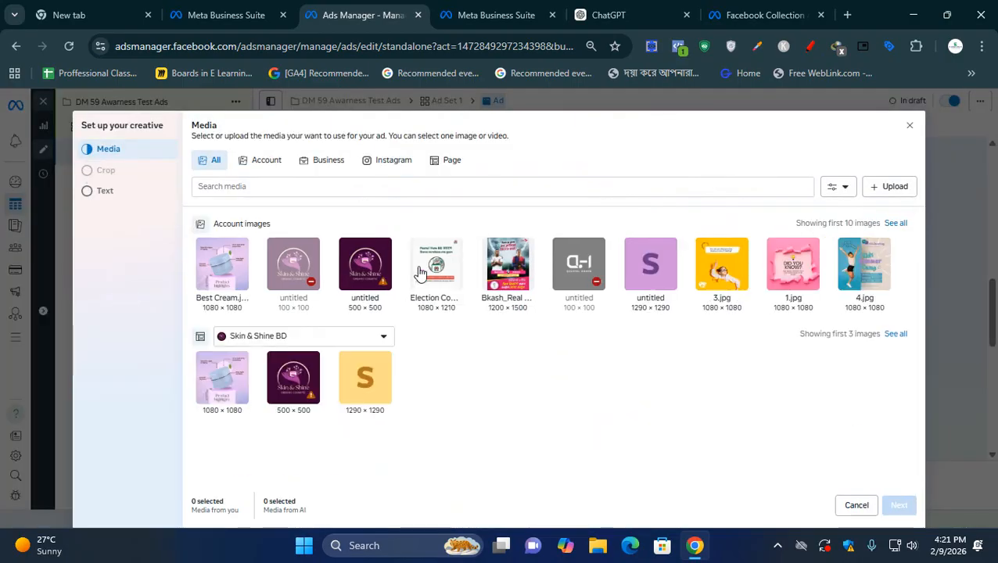
left_click(893, 195)
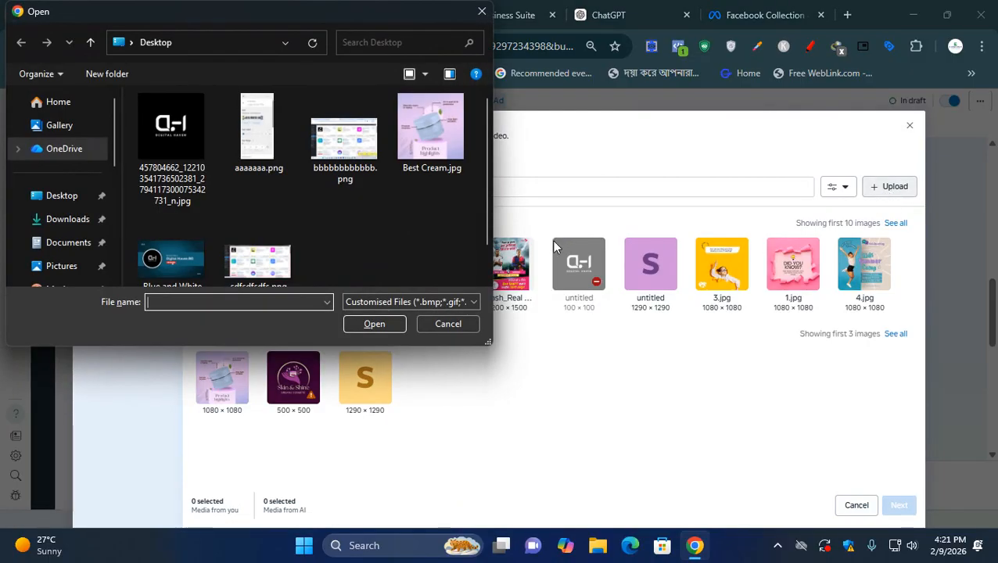
scroll(415, 252, "down", 1)
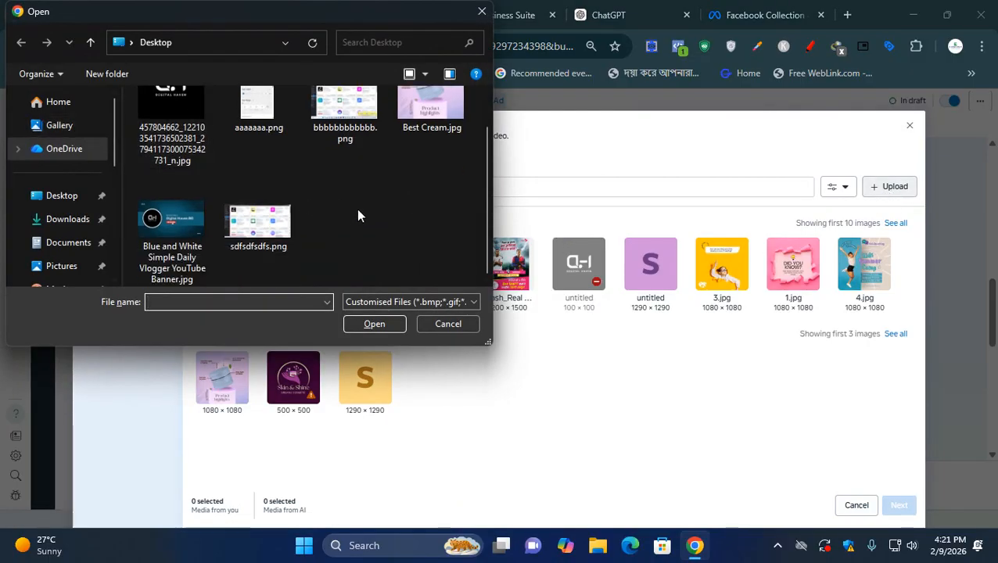
scroll(359, 215, "up", 1)
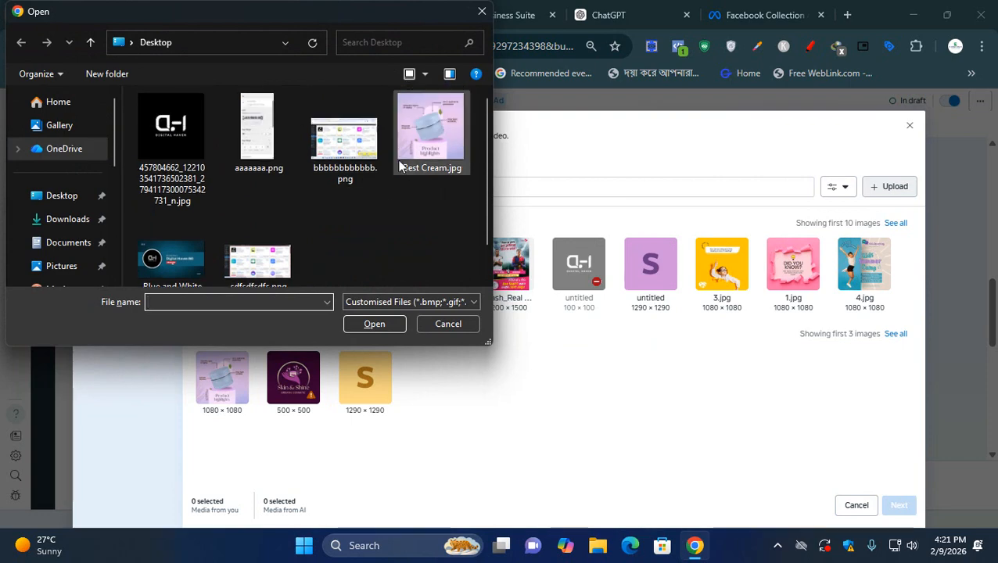
left_click(428, 145)
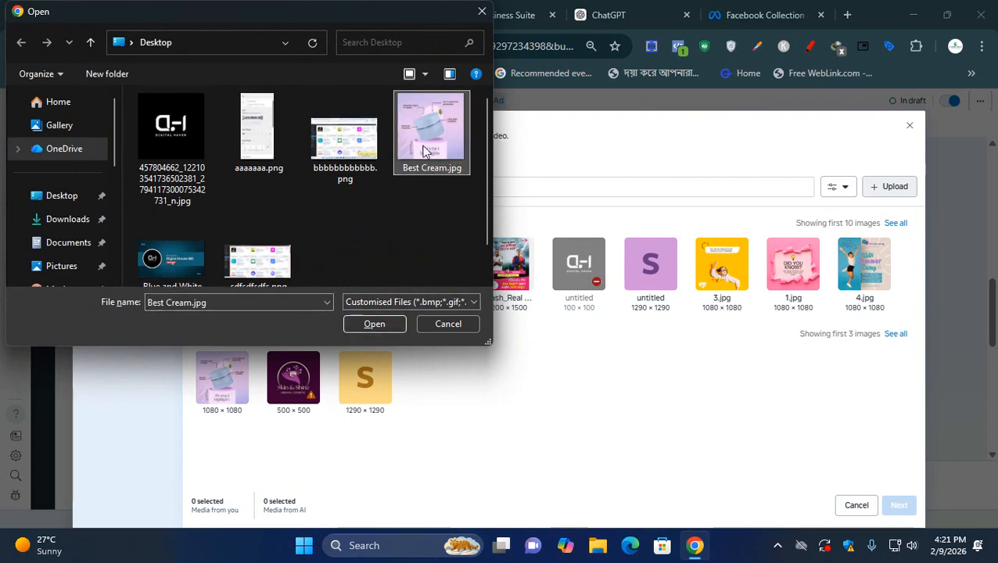
left_click(376, 324)
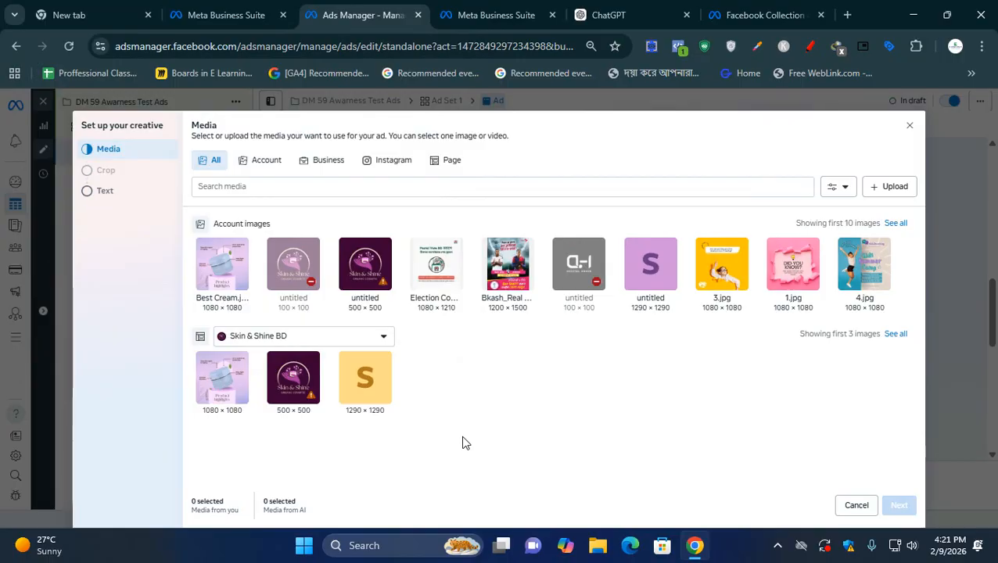
left_click(223, 265)
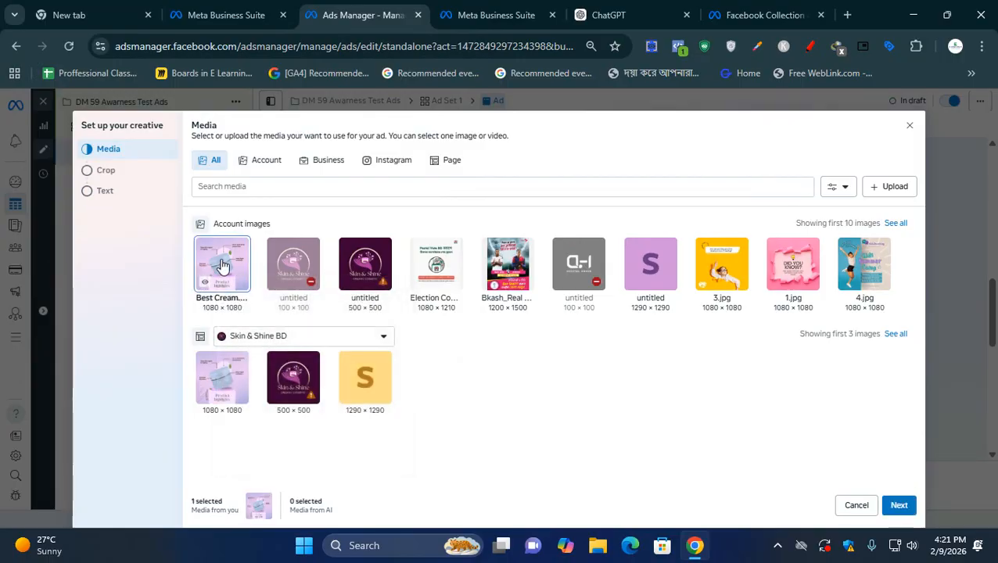
left_click(898, 505)
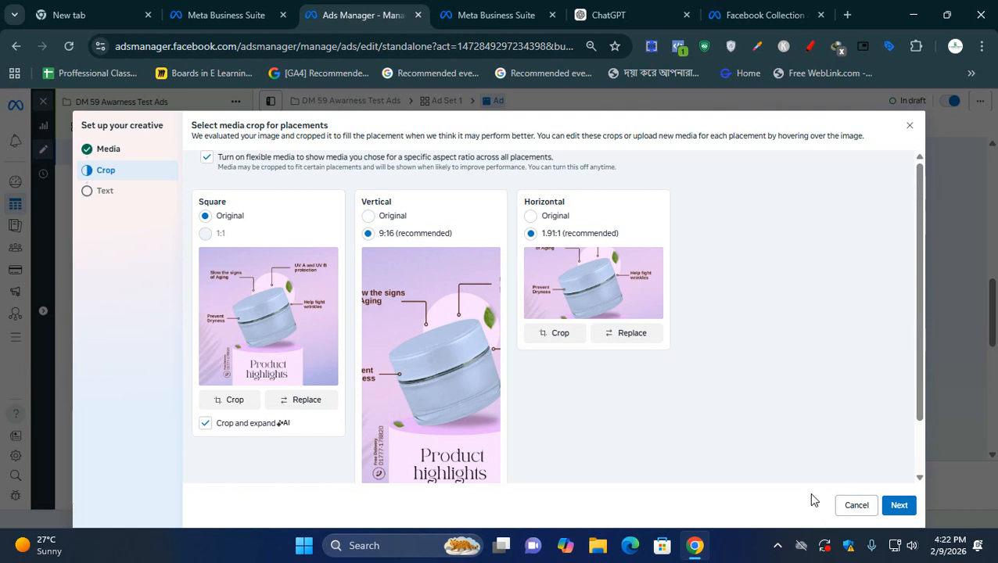
- Compare the placement crops and set the Vertical and Horizontal versions of the image to Original
scroll(332, 475, "down", 2)
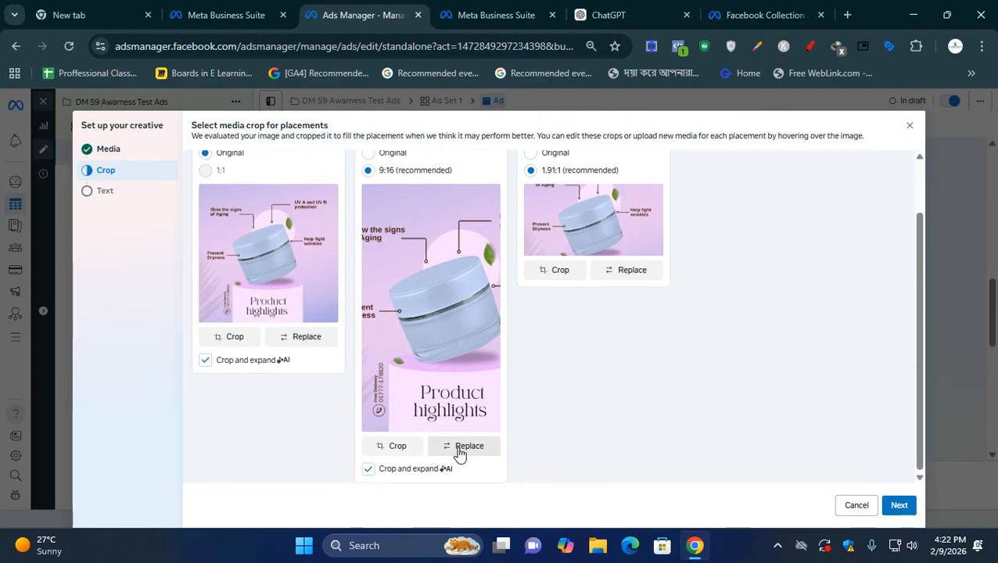
scroll(251, 352, "up", 2)
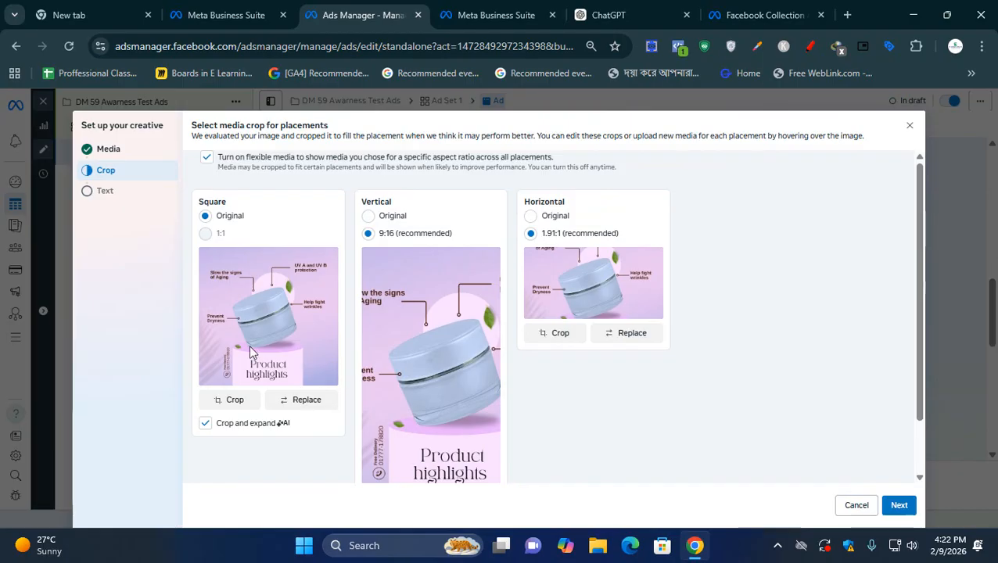
scroll(335, 405, "down", 2)
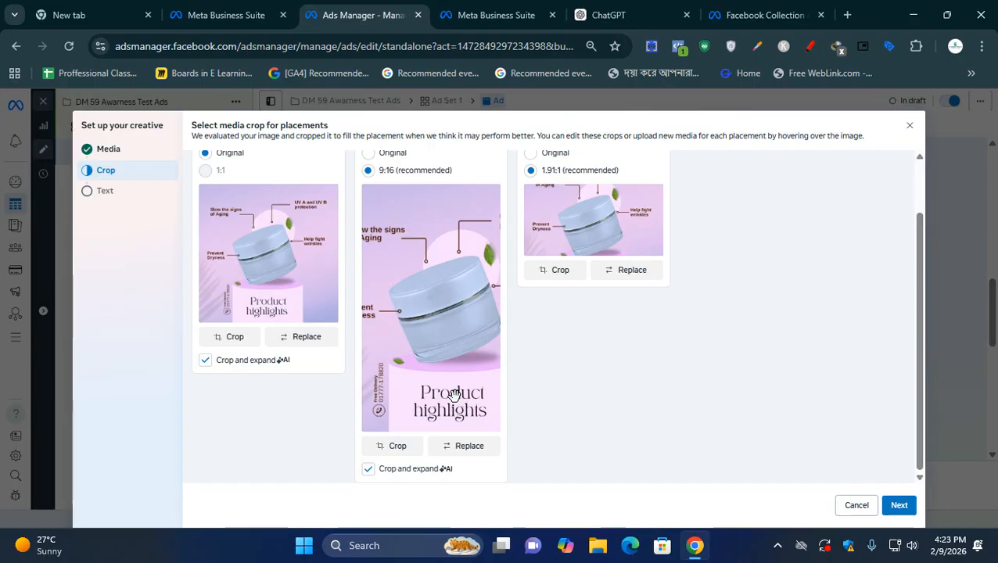
scroll(446, 362, "up", 1)
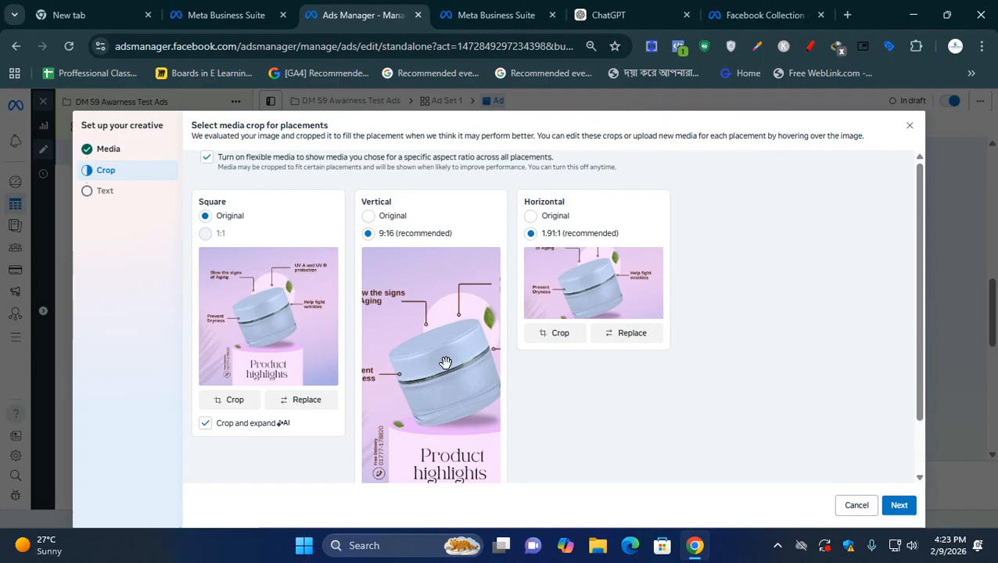
left_click(379, 219)
scroll(545, 351, "down", 2)
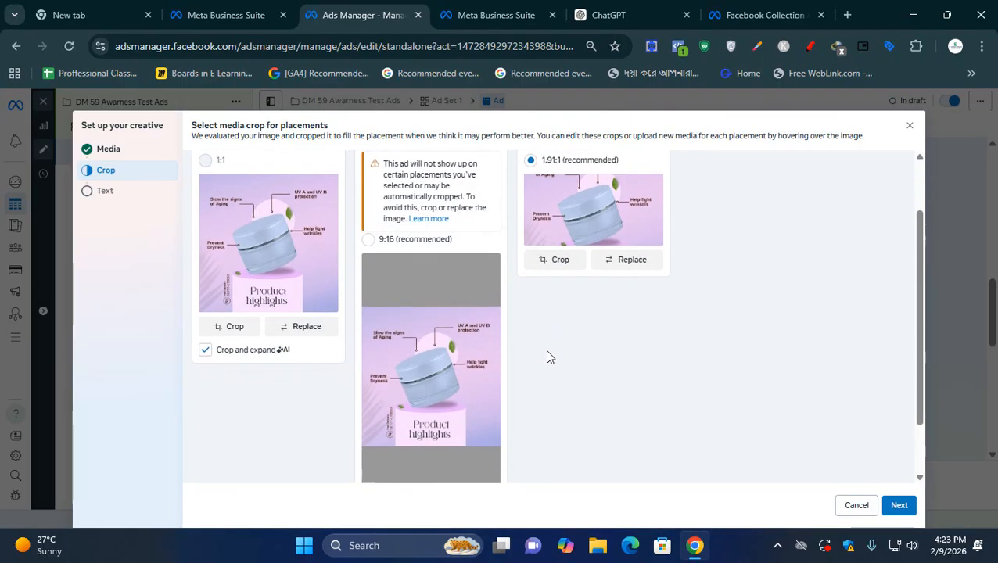
scroll(548, 356, "down", 1)
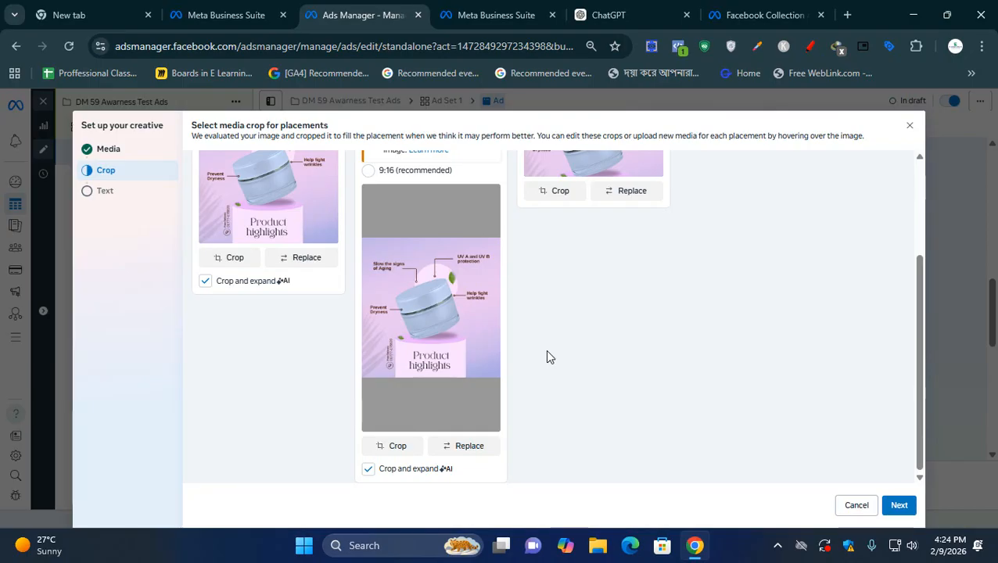
scroll(547, 356, "up", 3)
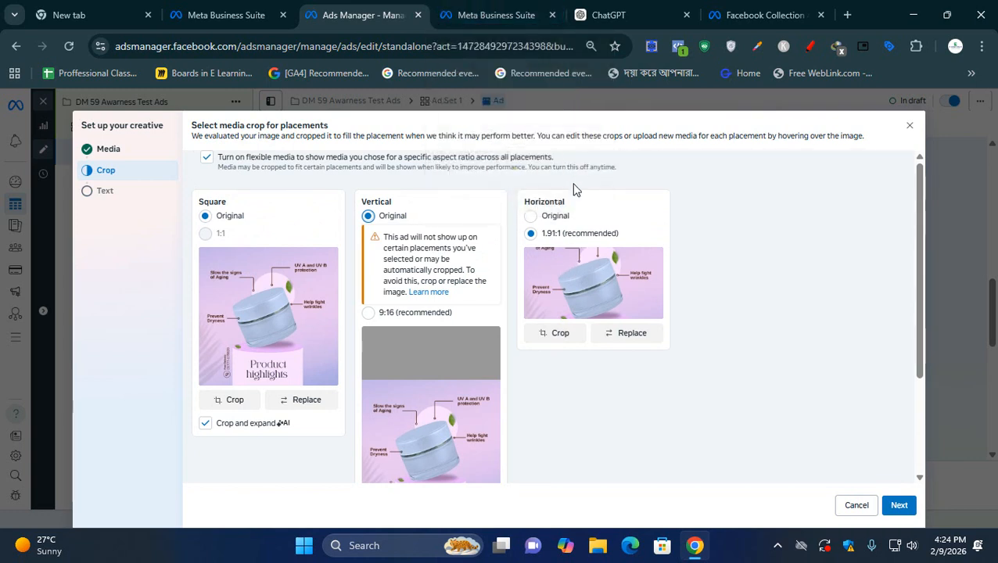
left_click(559, 216)
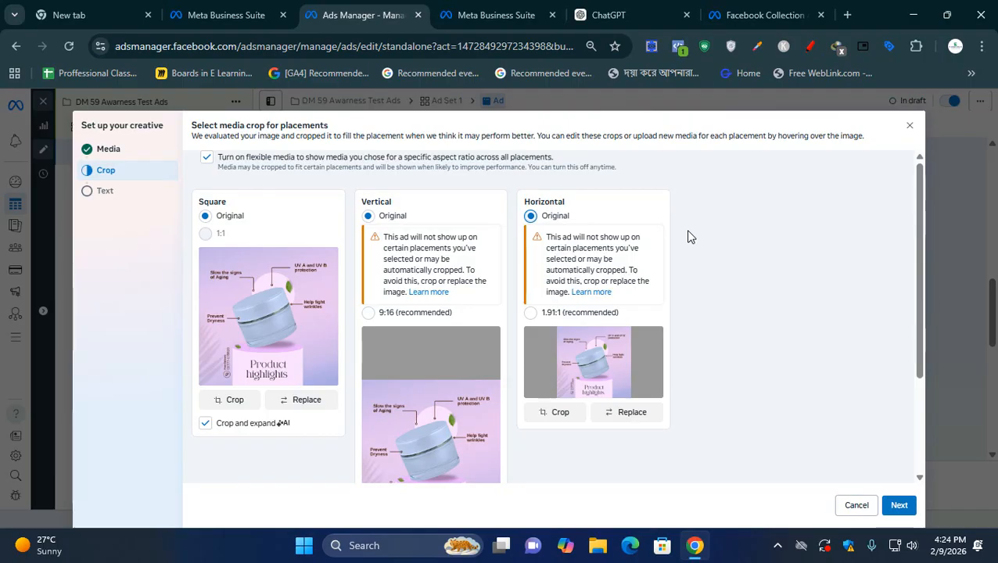
- Open the replacement media choices for the vertical placement, closing the creative setup without picking another image
scroll(662, 334, "down", 3)
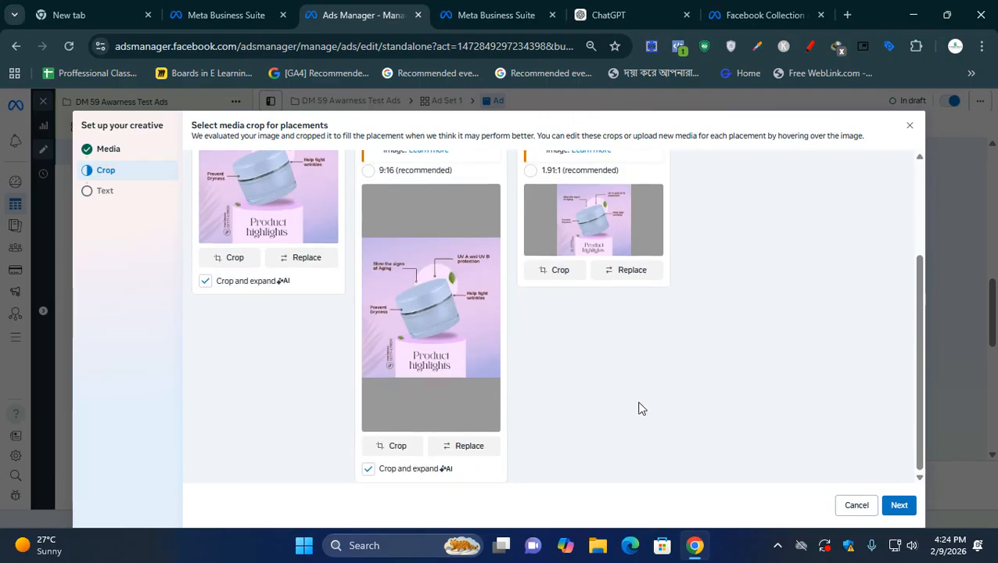
left_click(469, 448)
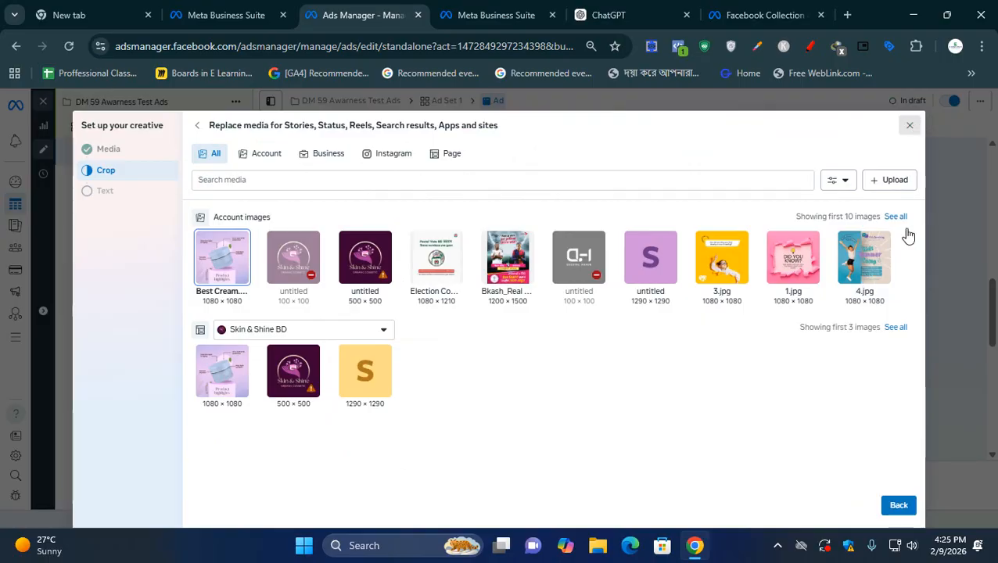
scroll(776, 360, "down", 1)
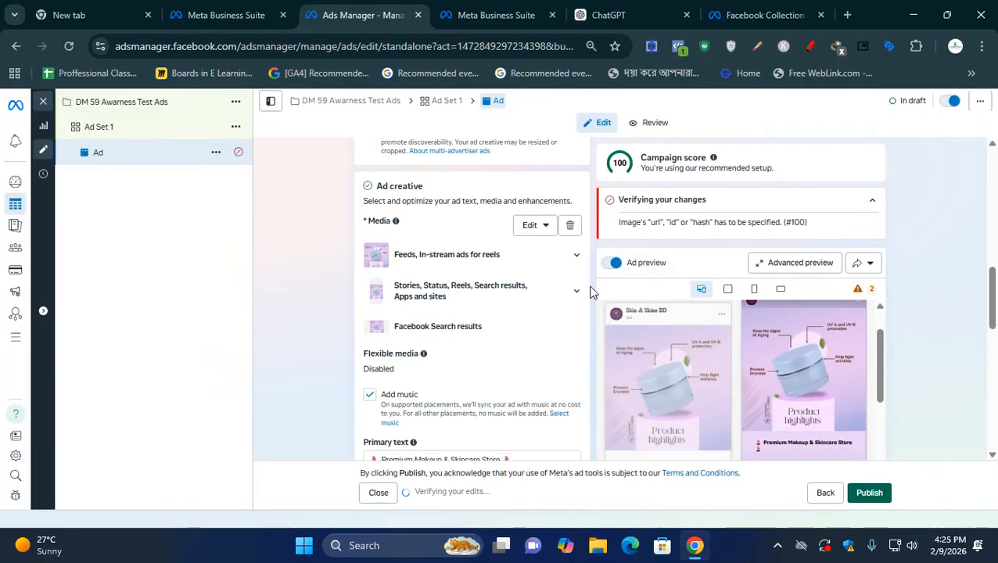
- Reselect Best Cream.jpg as the ad's image, keep the recommended 9:16 and 1.91:1 crops, and continue to the Text stage
left_click(539, 225)
left_click(528, 254)
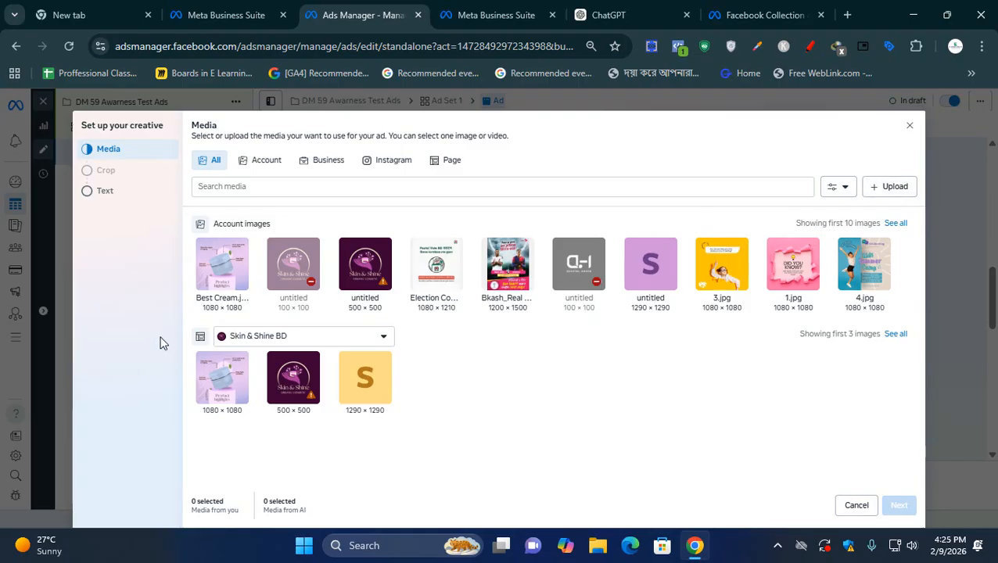
left_click(222, 263)
left_click(898, 506)
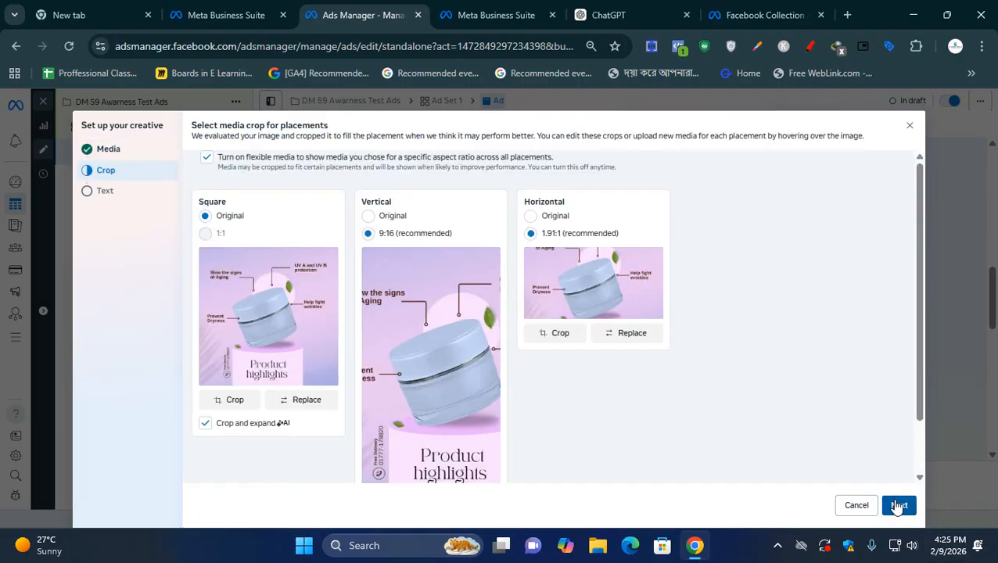
scroll(704, 482, "down", 1)
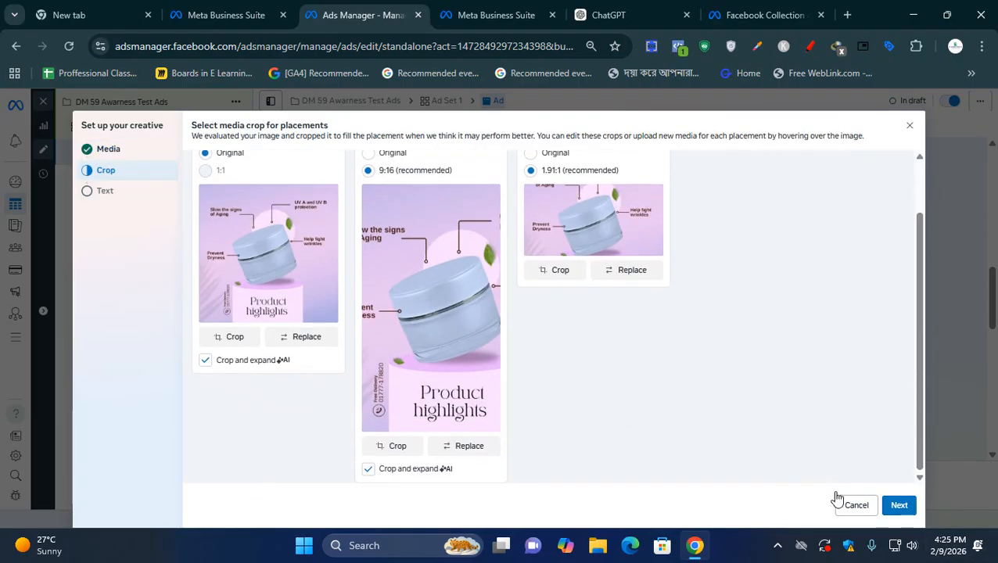
left_click(897, 505)
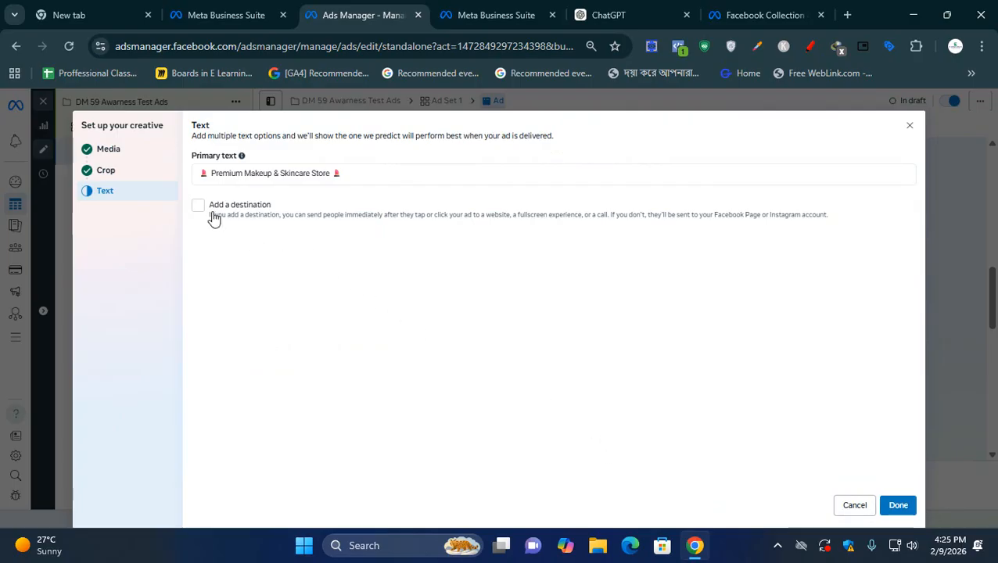
- Look over the ad's primary text, the Facebook collection ad format page and the other open tabs, returning to the Text stage
left_click_drag(365, 173, 196, 169)
left_click(313, 345)
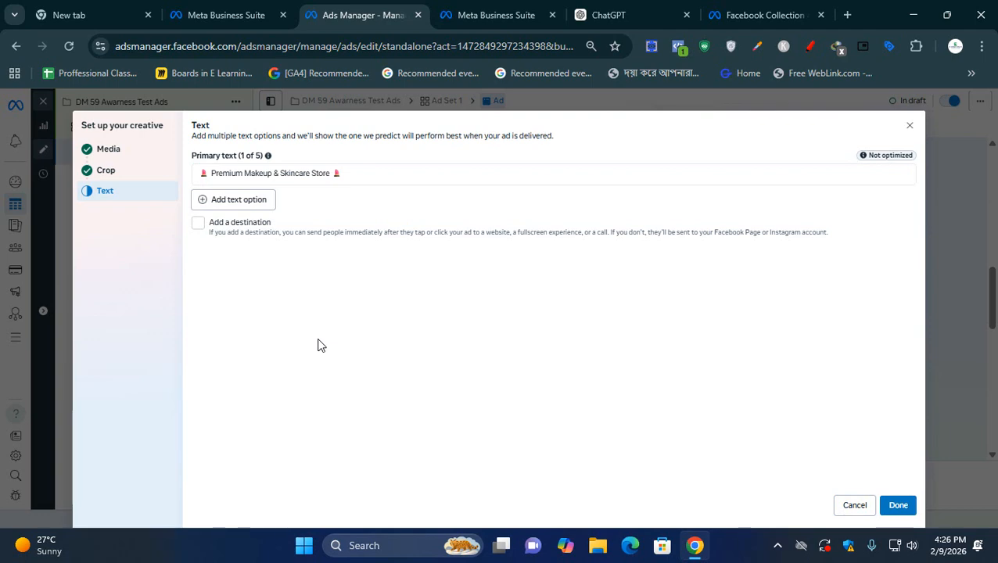
left_click(804, 9)
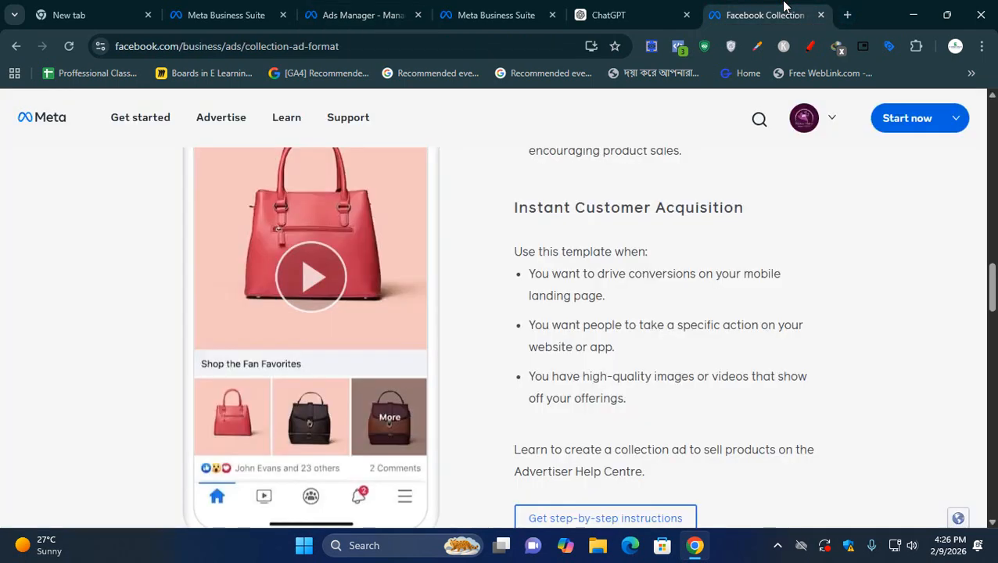
scroll(356, 449, "up", 2)
scroll(356, 449, "up", 2)
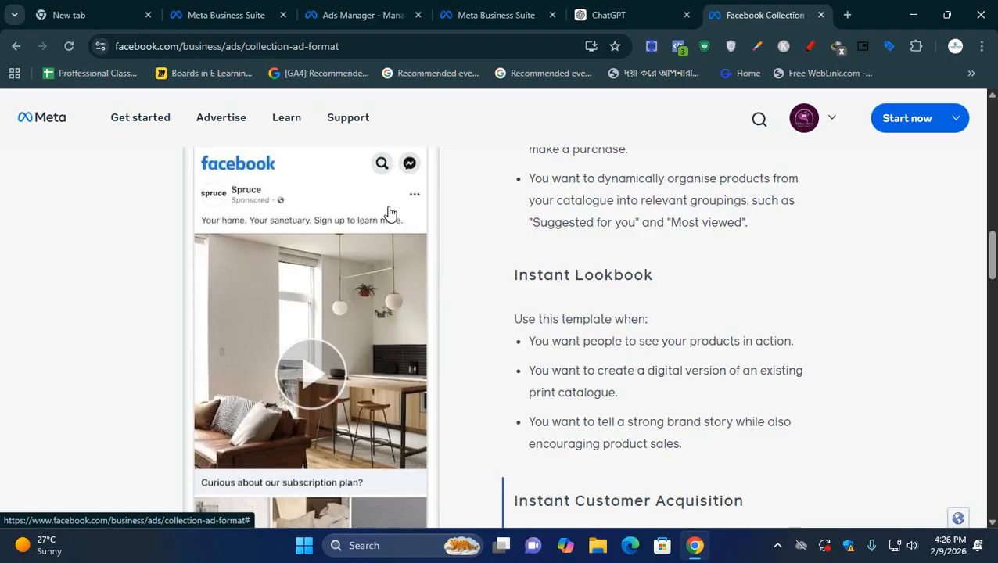
left_click(618, 15)
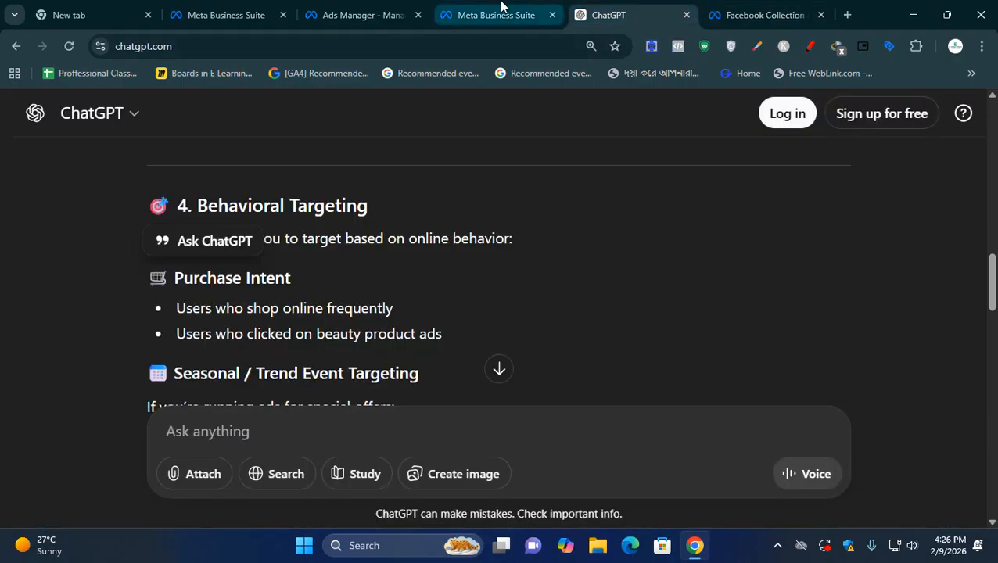
left_click(500, 15)
left_click(336, 15)
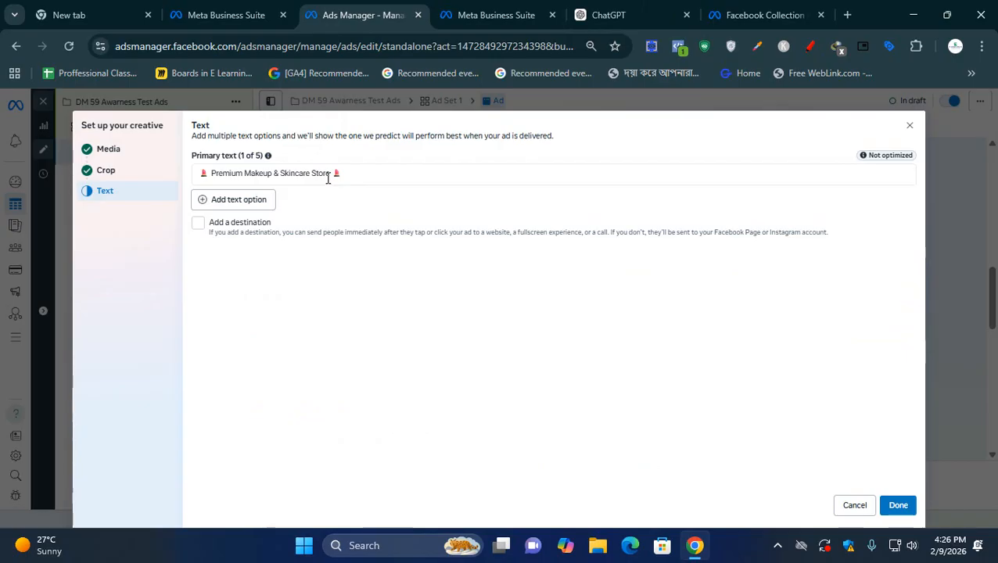
- Try a second primary text option reading "u8iy8y uu", clear it and remove the extra option
left_click(267, 205)
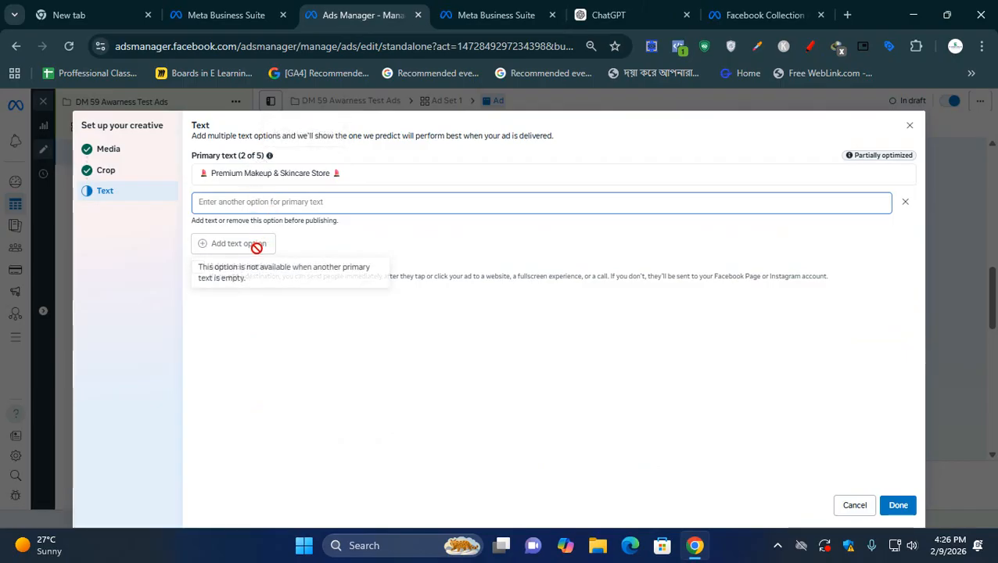
type("u8iy8")
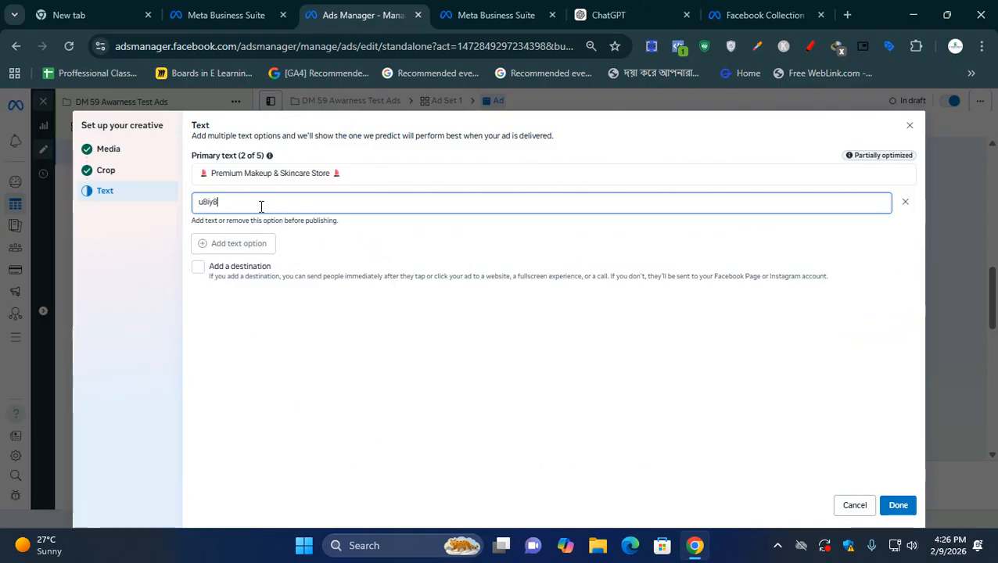
type("y uu")
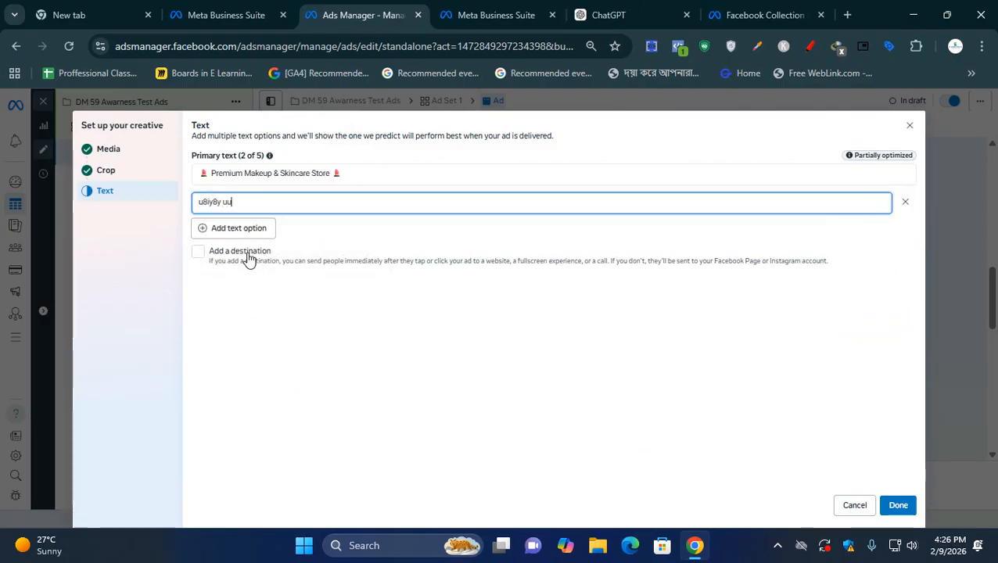
left_click_drag(258, 201, 89, 198)
key("BackSpace")
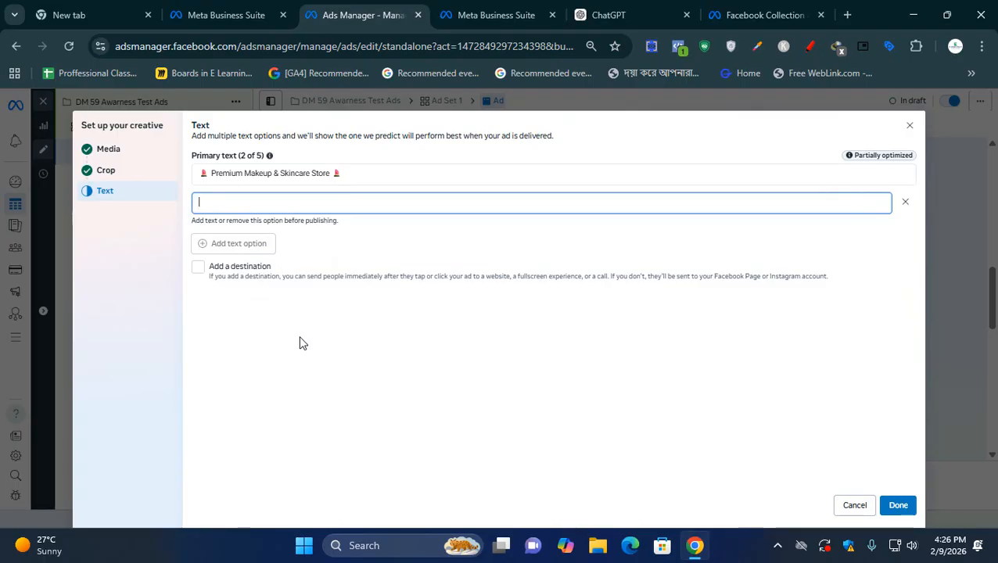
left_click(907, 202)
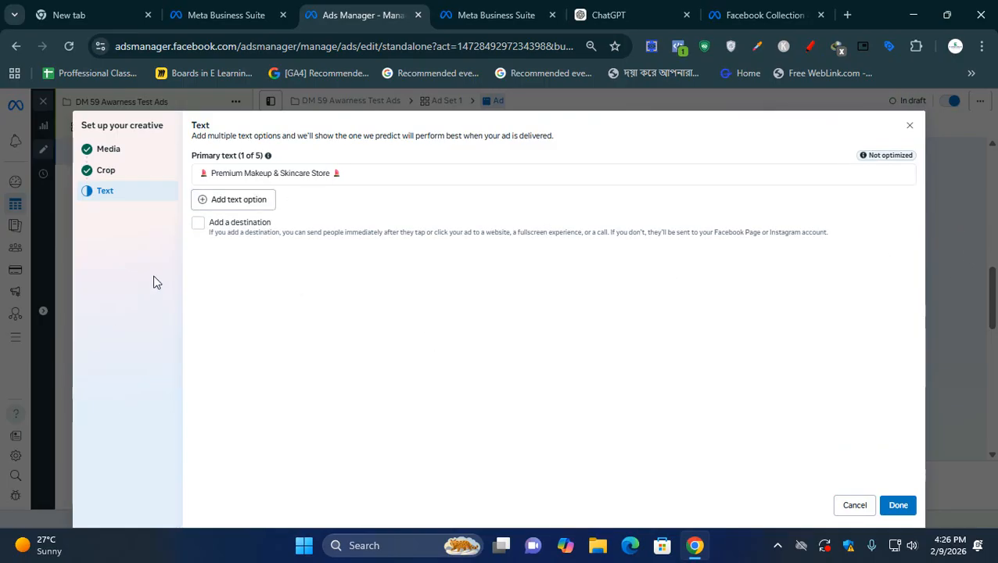
- Turn on the destination option in the creative's Text stage and open the headline for editing
left_click(199, 224)
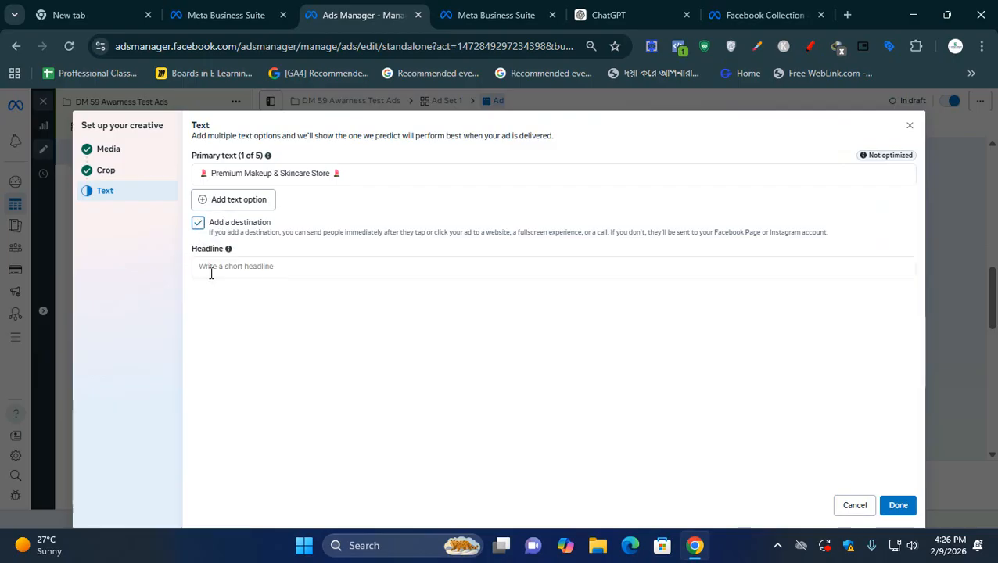
left_click(210, 270)
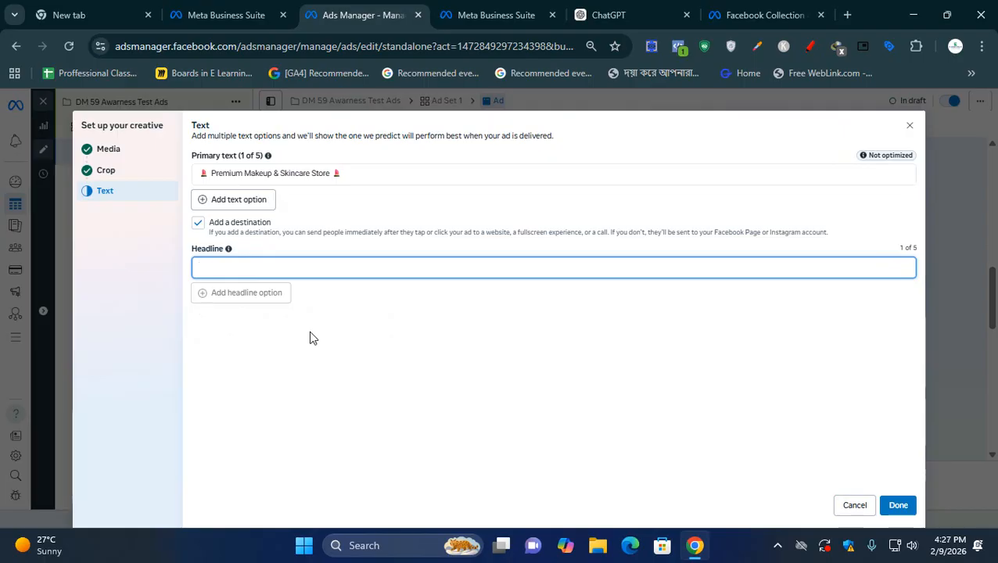
- Look over the Business Suite tabs and the headline example on the Facebook collection ad format page, returning to the Text stage
left_click(641, 6)
left_click(496, 9)
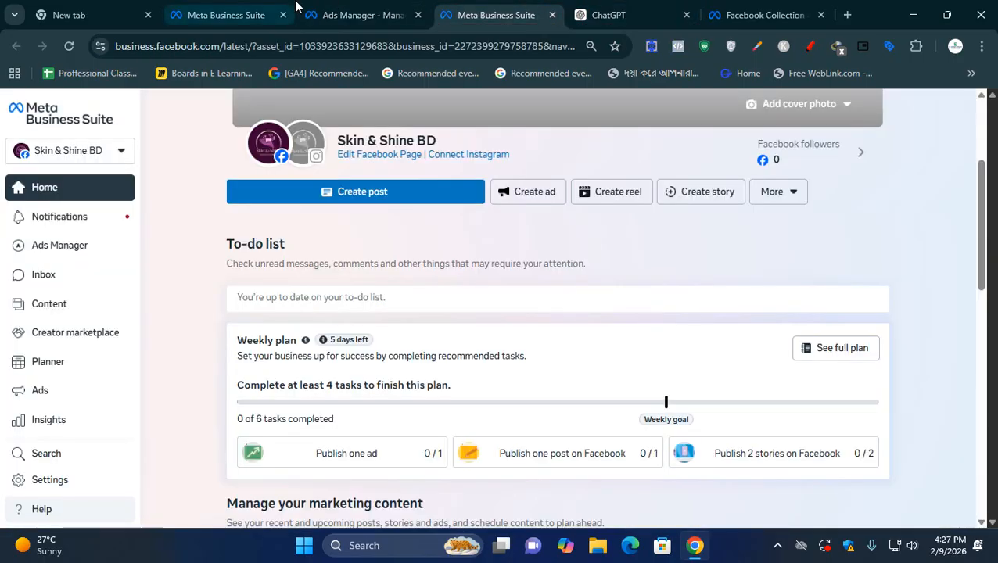
left_click(363, 9)
left_click(227, 6)
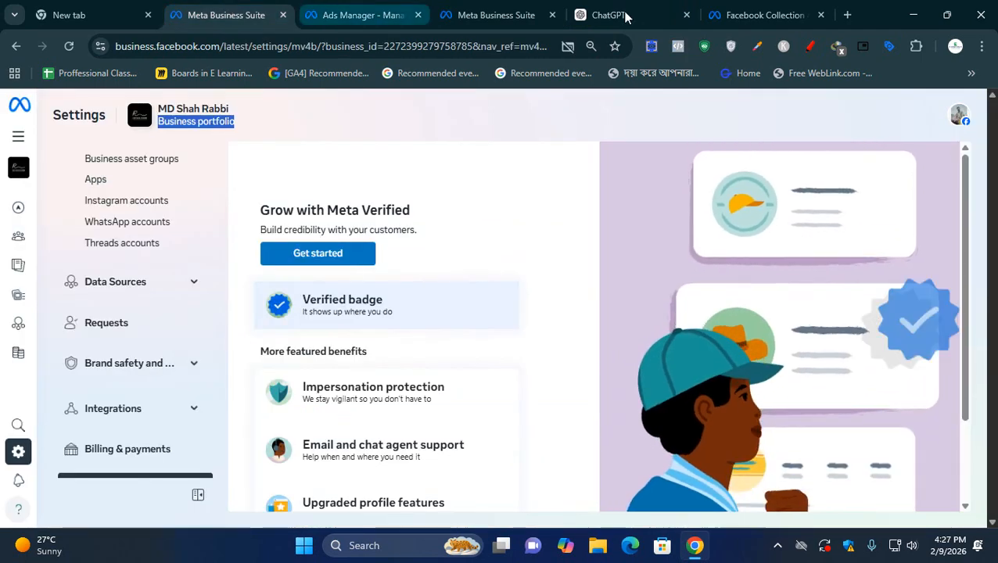
left_click(763, 15)
scroll(532, 440, "down", 2)
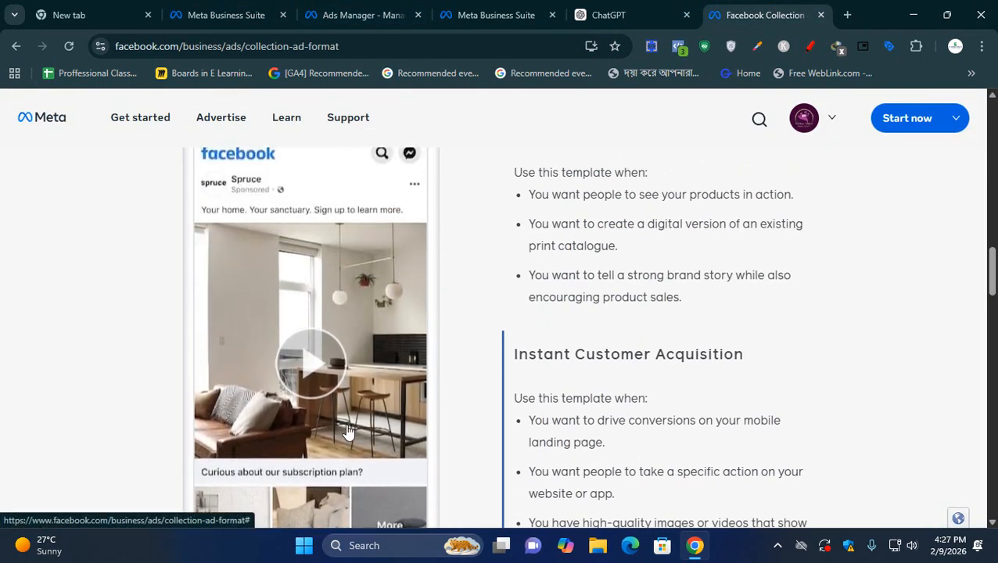
scroll(478, 439, "down", 1)
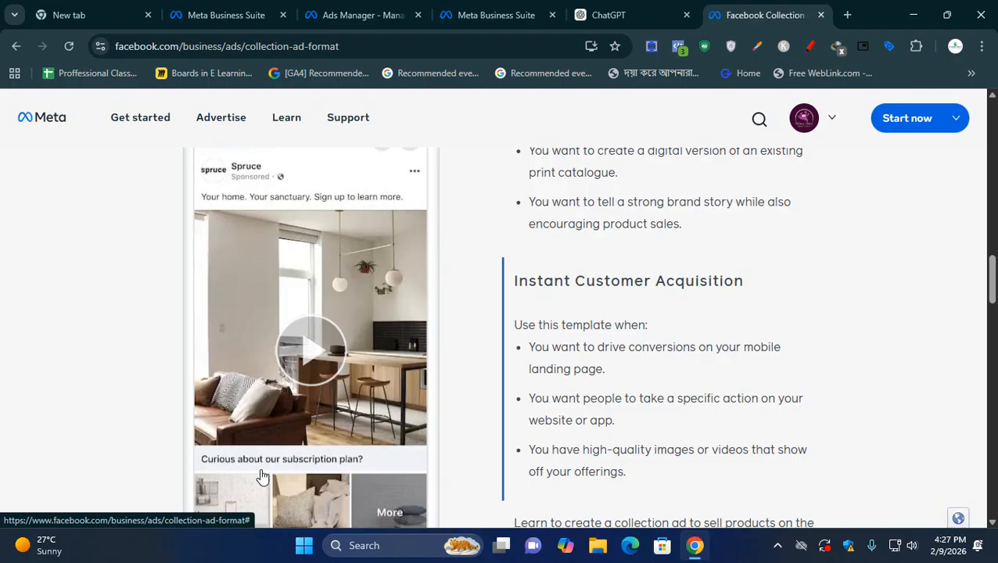
left_click(496, 15)
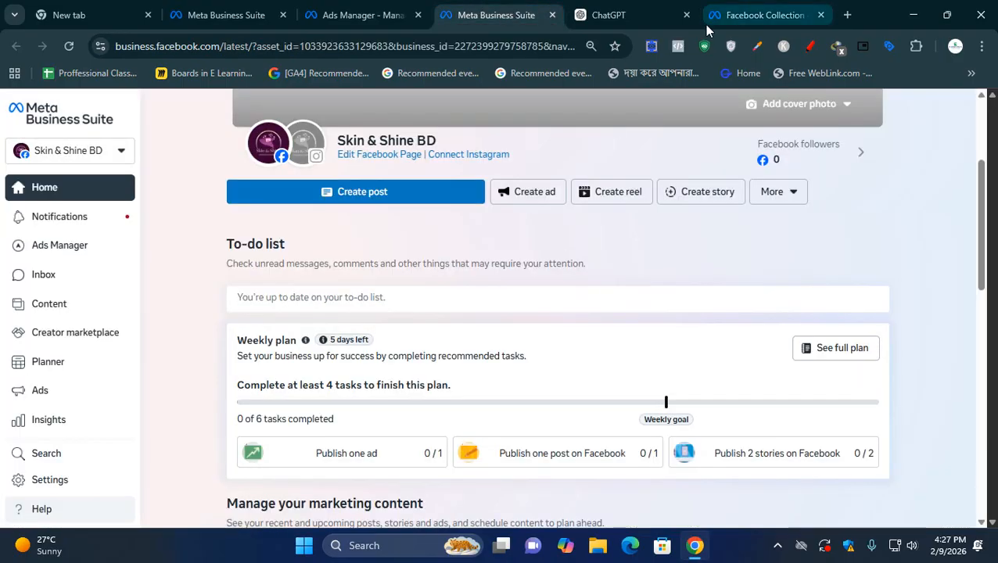
left_click(365, 15)
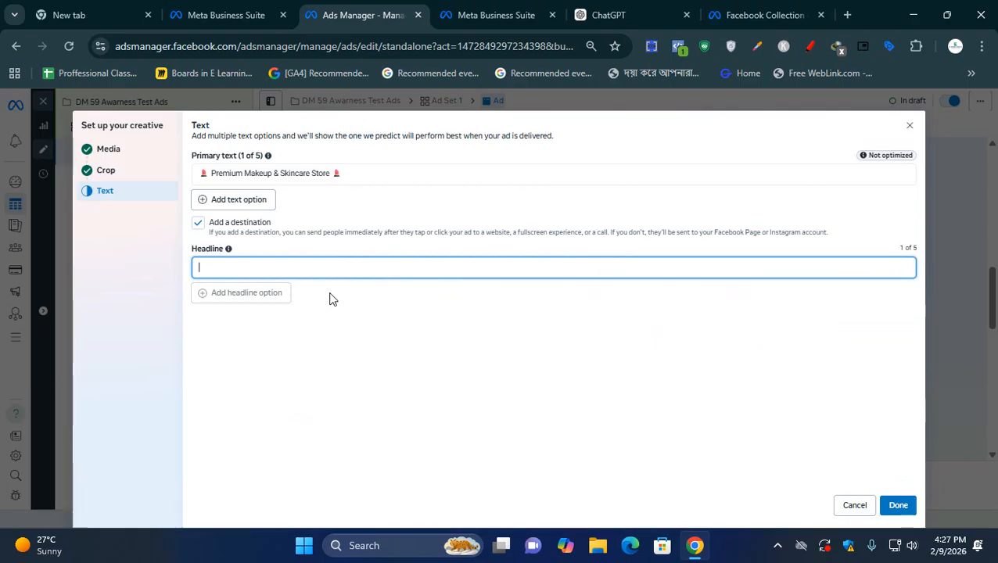
- Turn off the destination option, finish the creative setup and look through the ad's placement previews
left_click(199, 223)
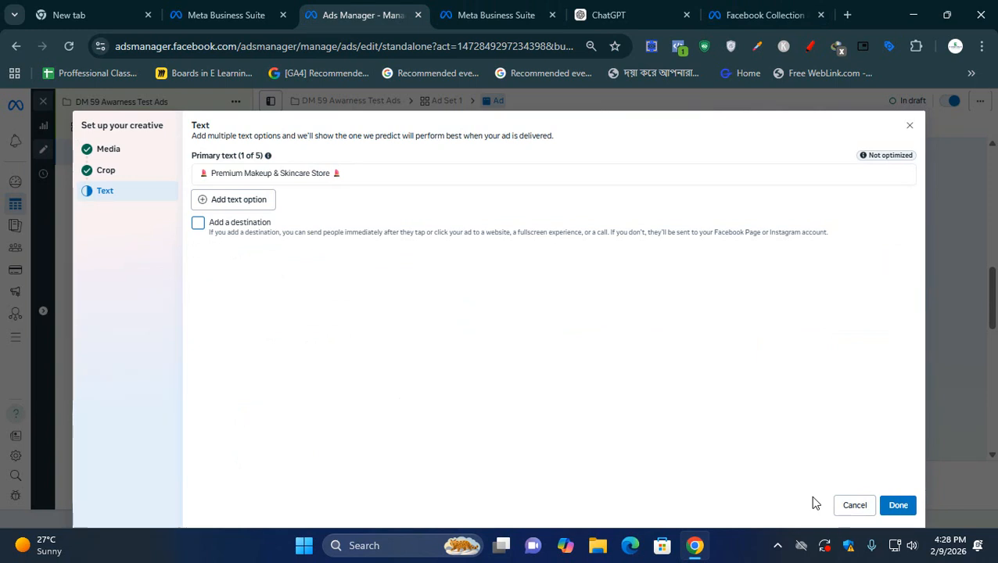
left_click(897, 506)
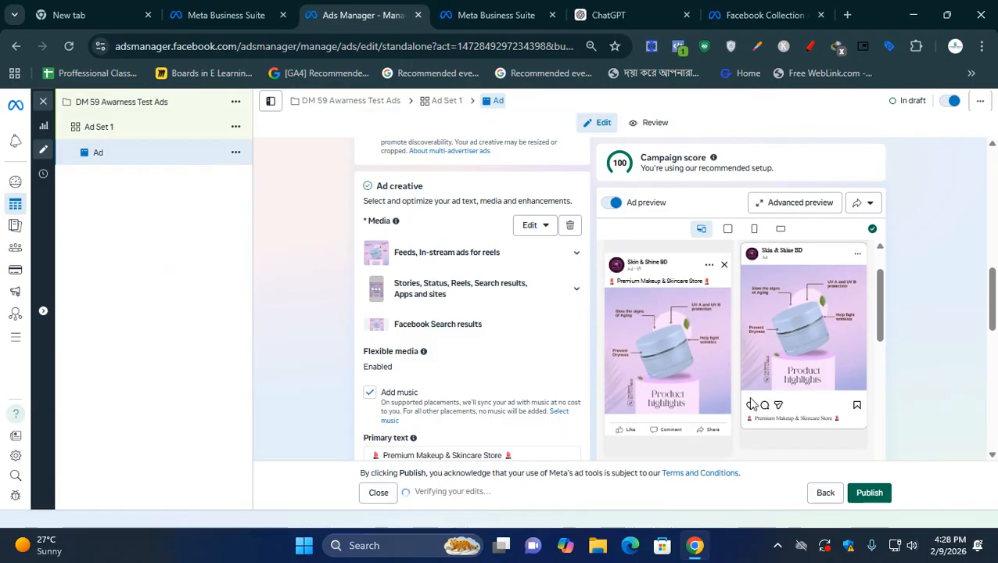
scroll(457, 375, "down", 1)
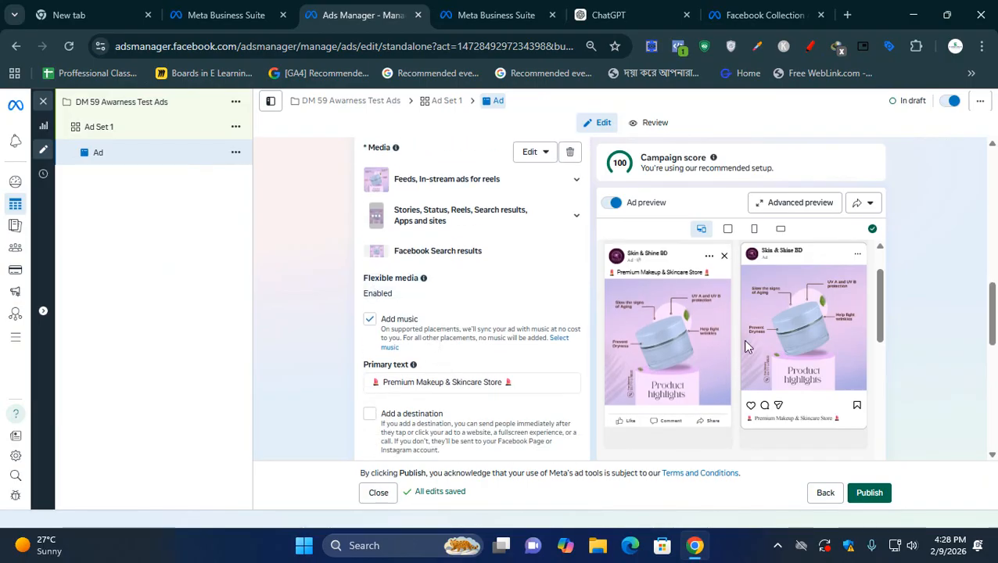
mouse_move(880, 311)
left_mouse_down()
mouse_move(901, 422)
mouse_move(892, 476)
left_mouse_up()
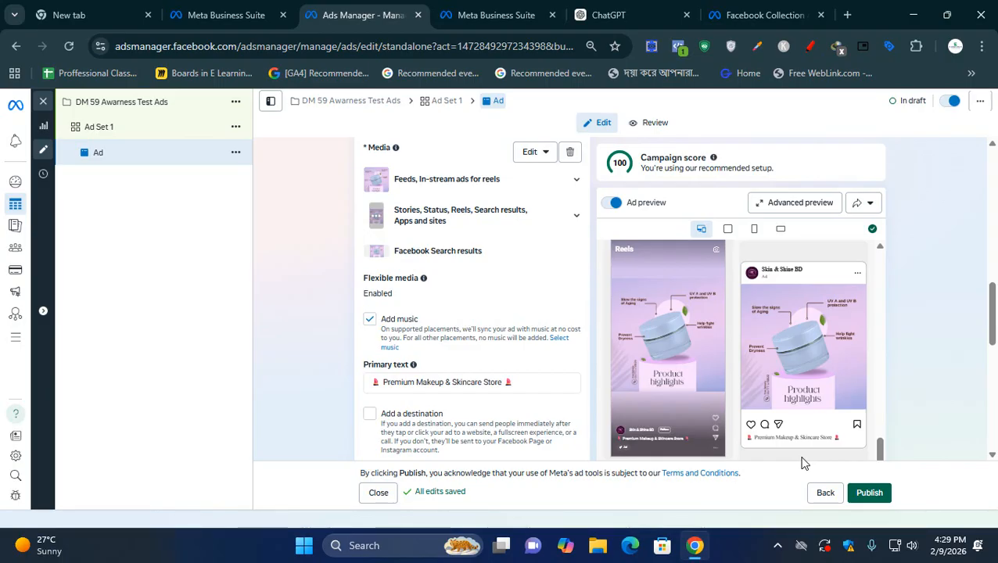
- Add a destination to the ad and set it to Messaging apps in place of Instant Experience
scroll(798, 454, "down", 2)
scroll(501, 391, "down", 2)
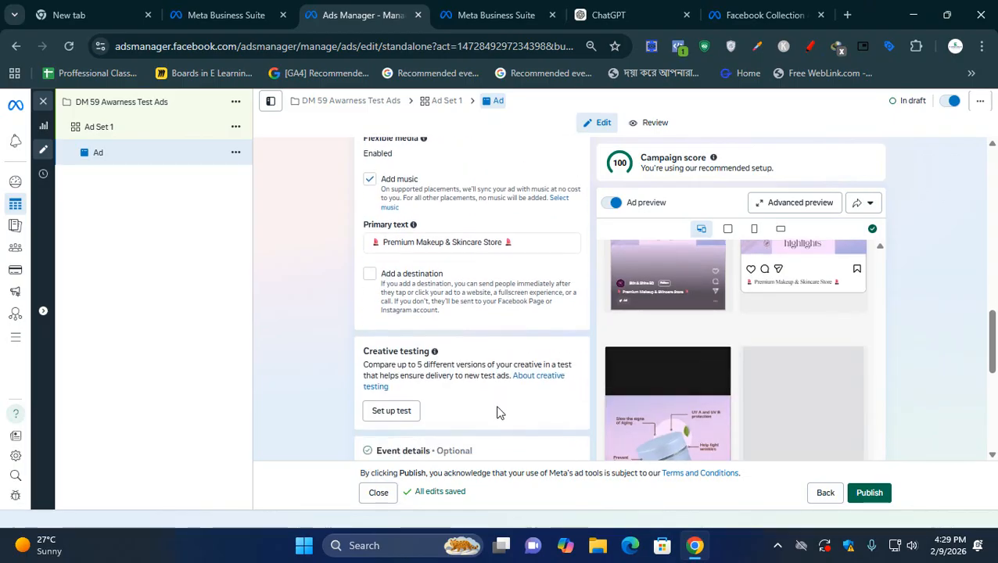
left_click(380, 267)
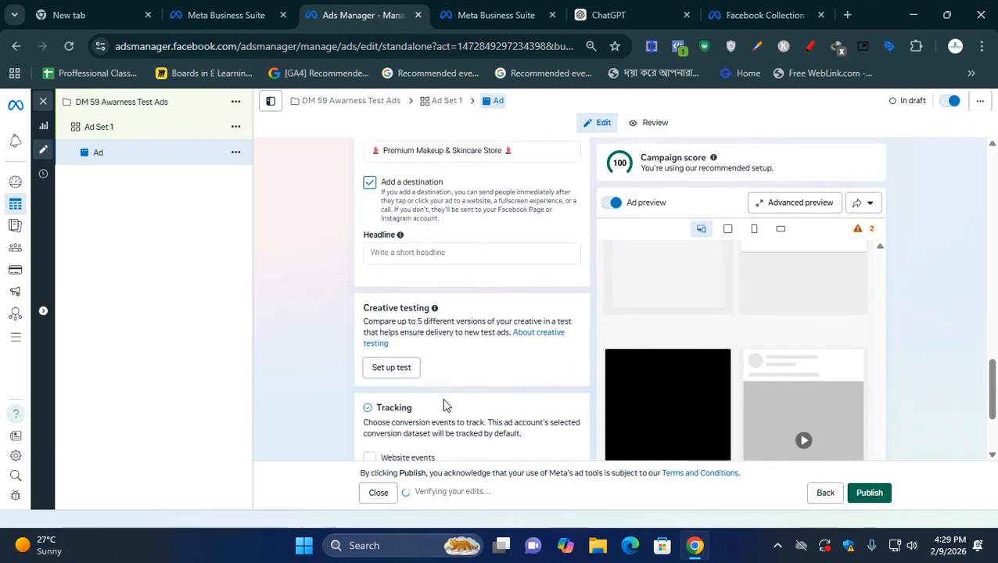
scroll(444, 404, "up", 3)
scroll(449, 388, "up", 6)
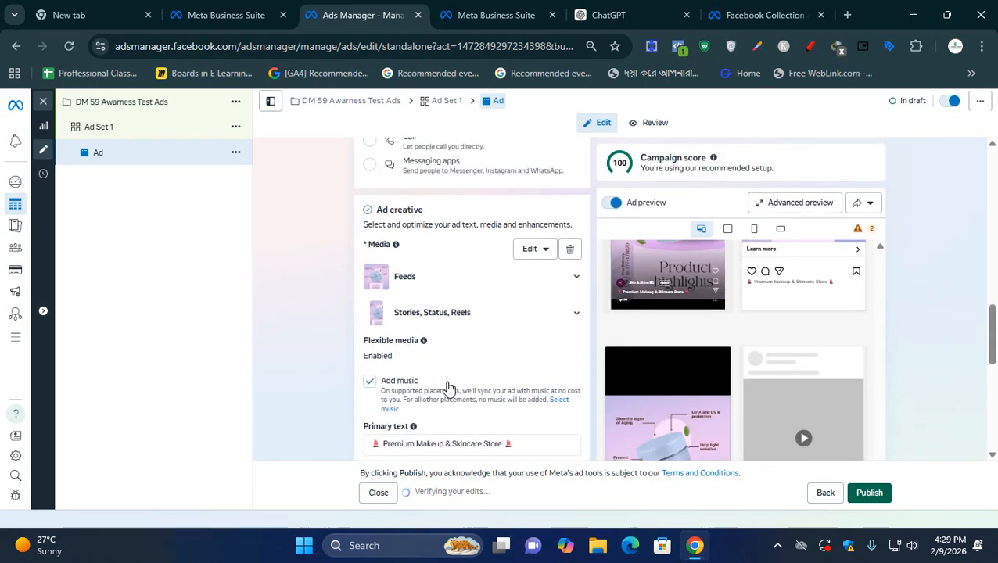
scroll(449, 387, "up", 3)
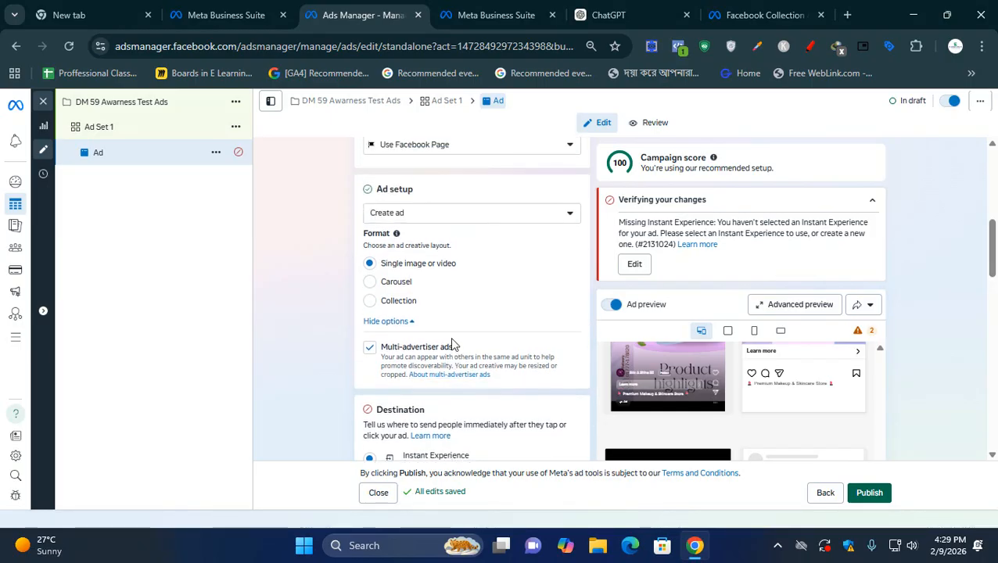
scroll(450, 340, "down", 3)
scroll(427, 278, "down", 1)
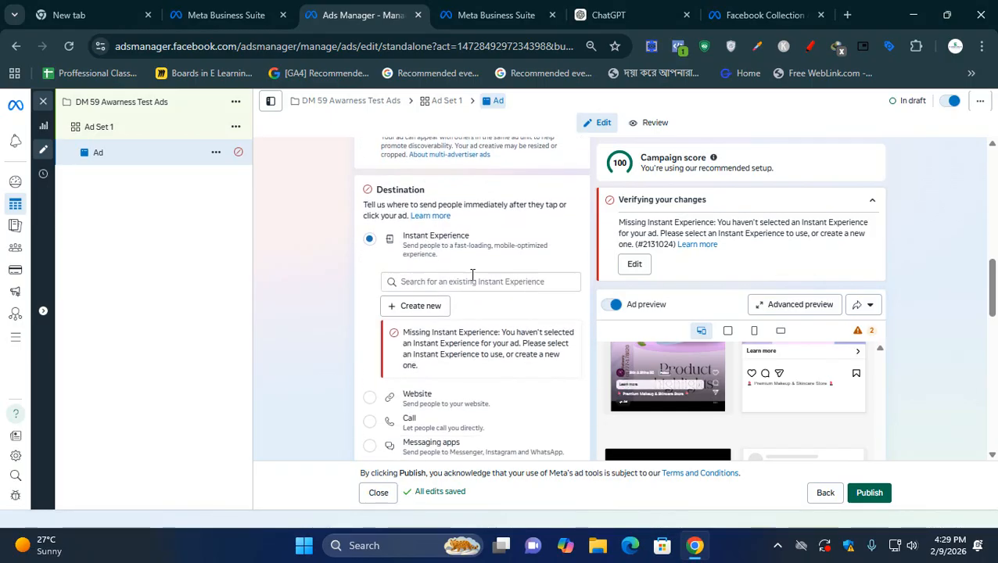
scroll(538, 286, "down", 1)
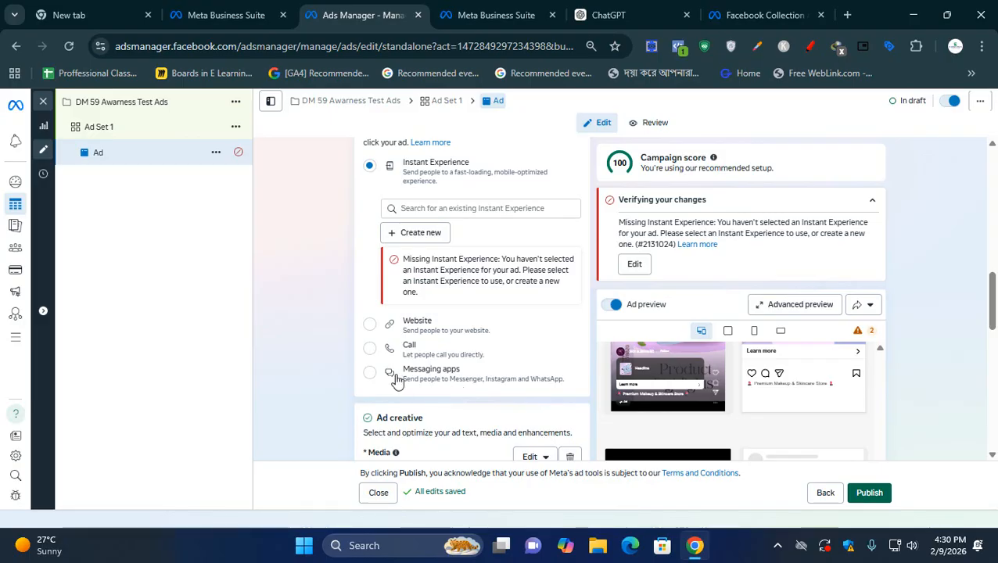
left_click(370, 373)
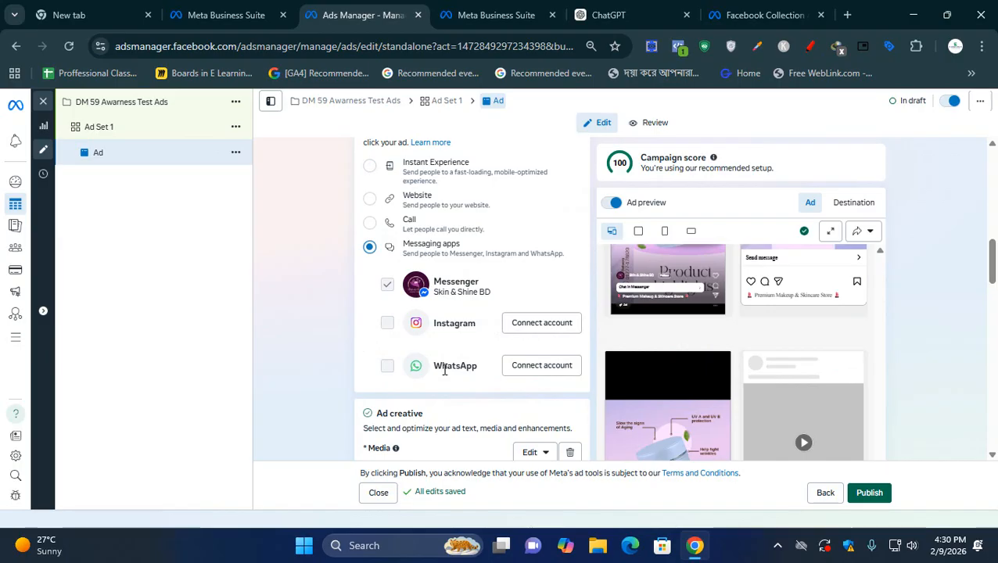
- Check the placement previews and enter the ad headline "Mega Offer 50%"
scroll(667, 361, "up", 4)
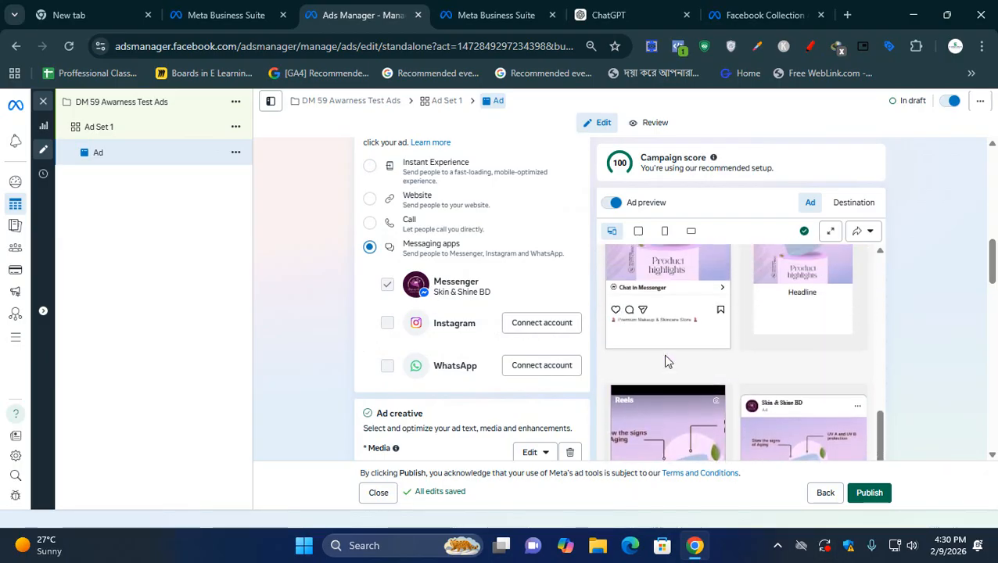
scroll(668, 361, "up", 2)
scroll(668, 361, "down", 1)
scroll(669, 361, "up", 1)
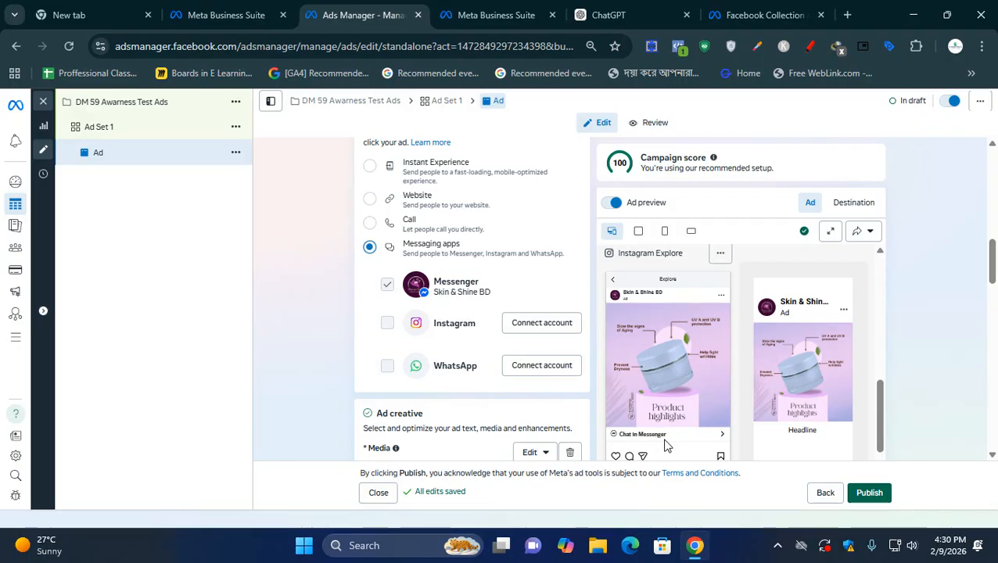
scroll(392, 344, "down", 4)
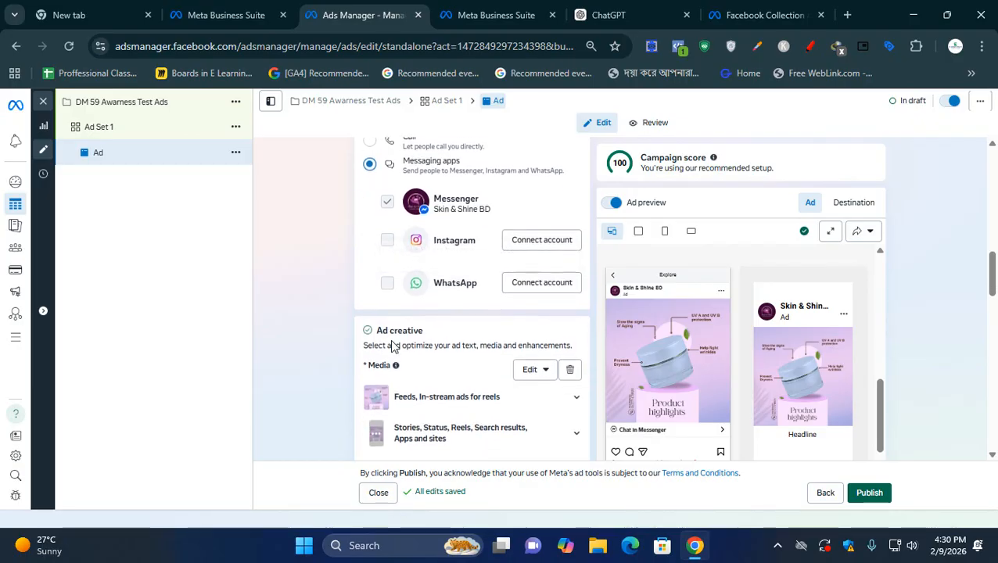
scroll(392, 347, "down", 3)
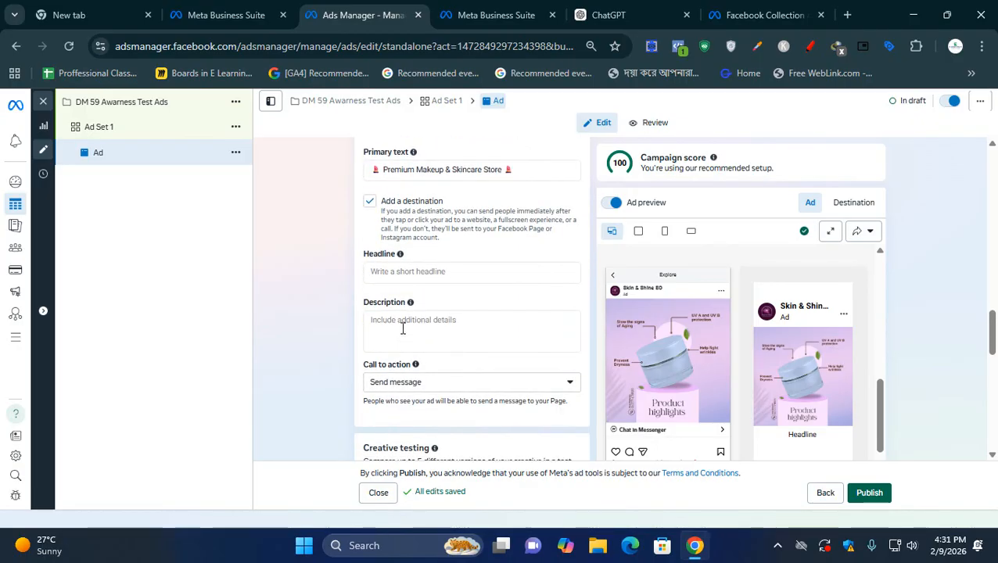
left_click(434, 274)
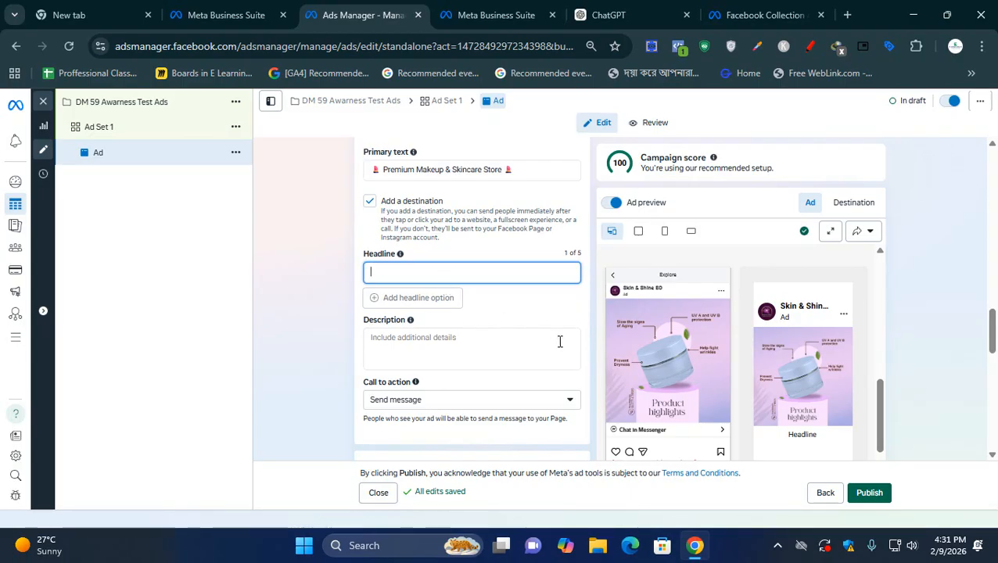
type("Mega")
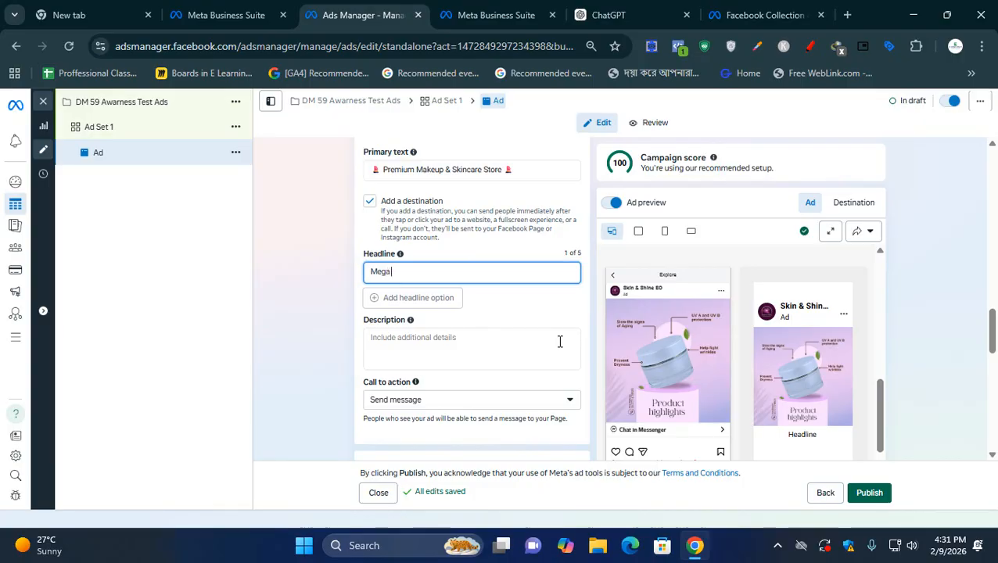
type(" Offer")
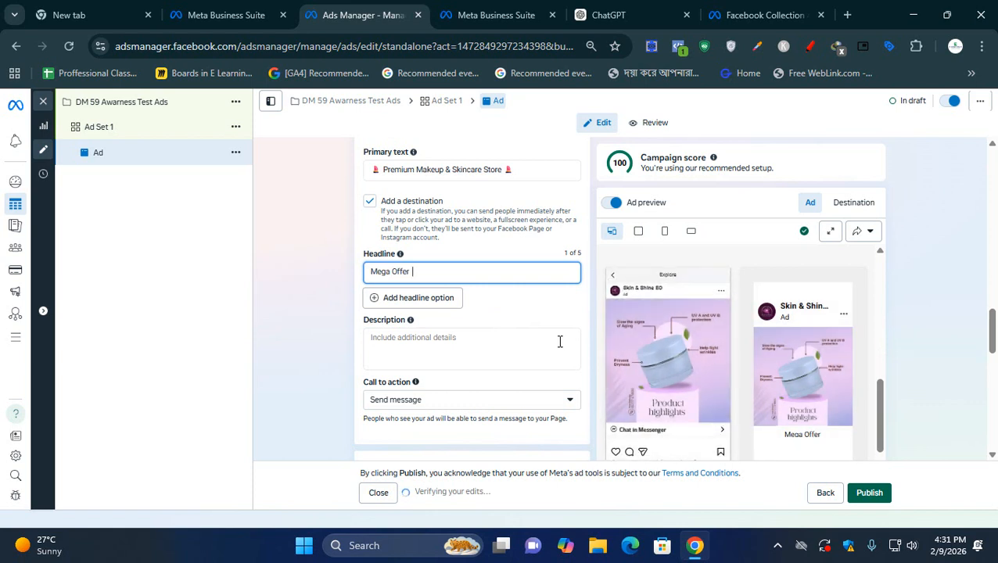
type(" %")
type("50")
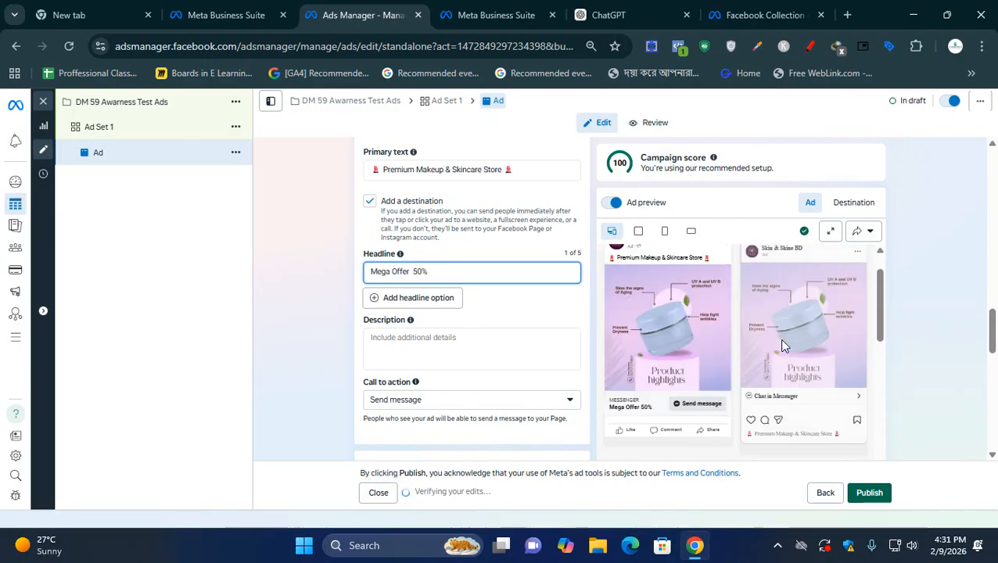
- Check the headline in the ad preview and look through the call-to-action options, keeping Send message
scroll(783, 344, "down", 1)
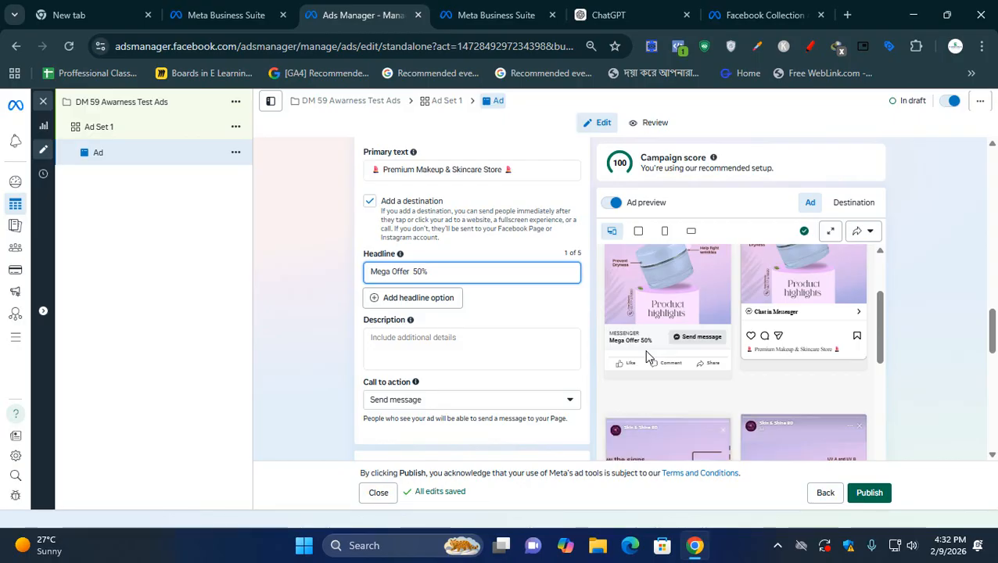
scroll(441, 384, "down", 2)
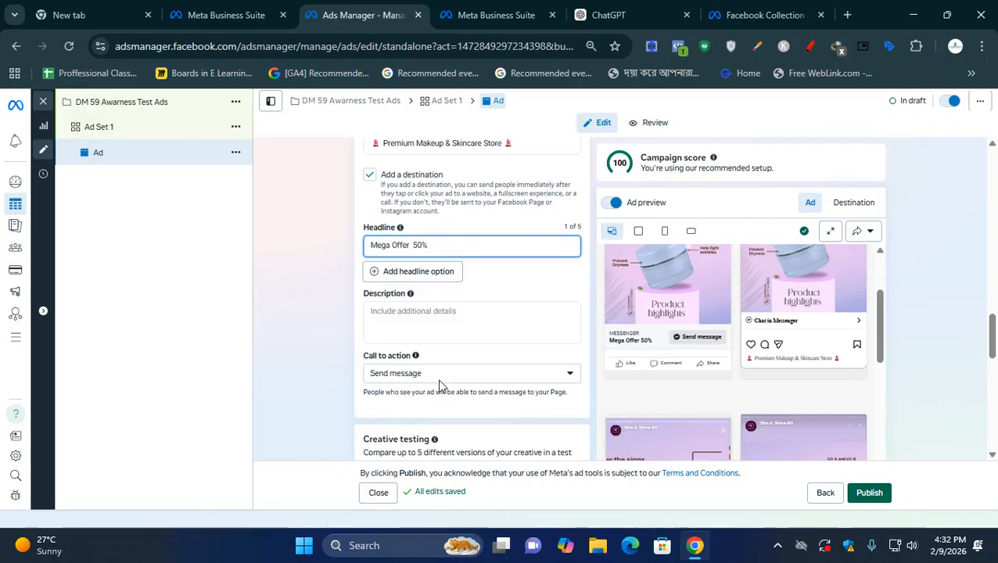
left_click(406, 266)
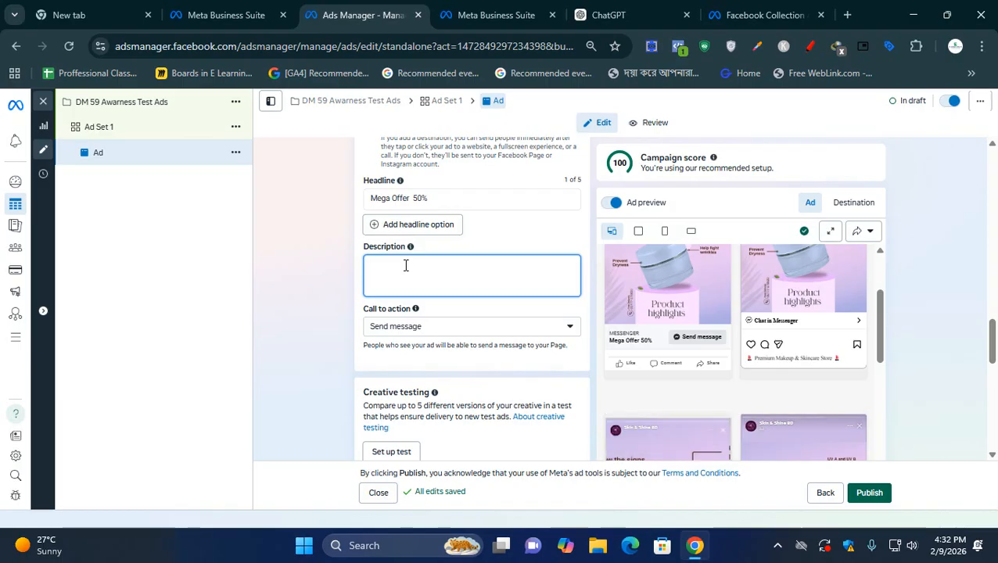
left_click(468, 329)
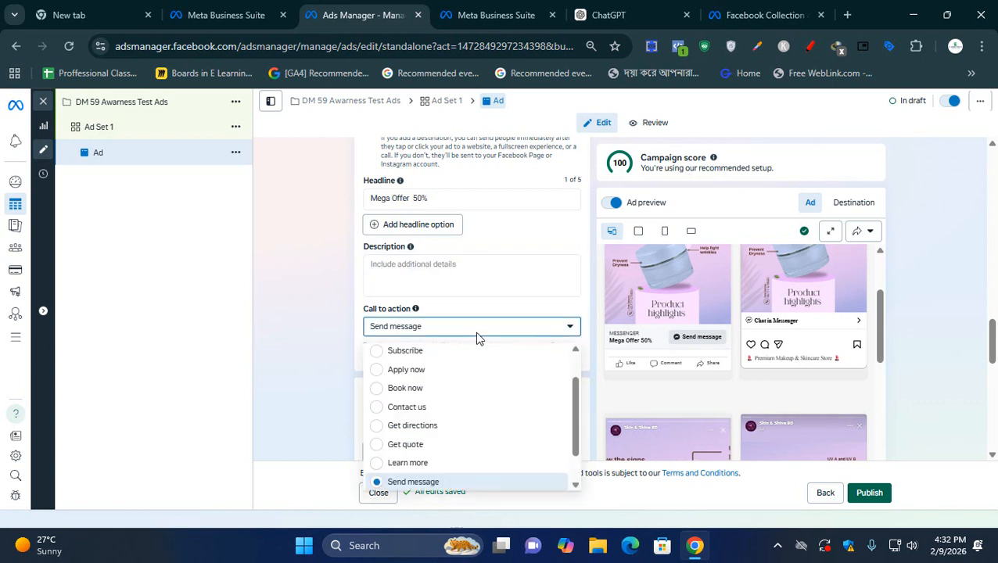
mouse_move(576, 423)
left_mouse_down()
mouse_move(582, 375)
mouse_move(569, 492)
left_mouse_up()
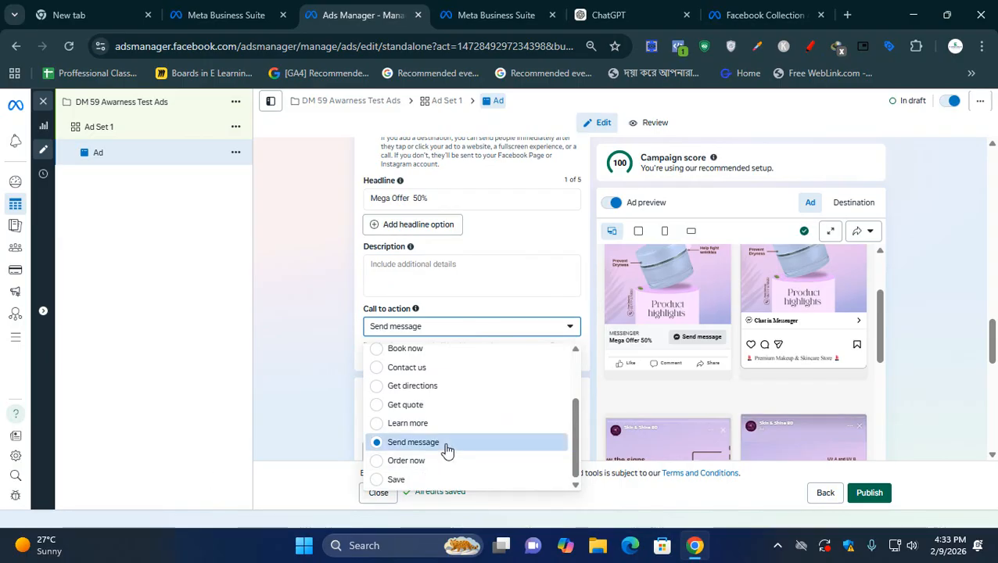
scroll(447, 452, "up", 1)
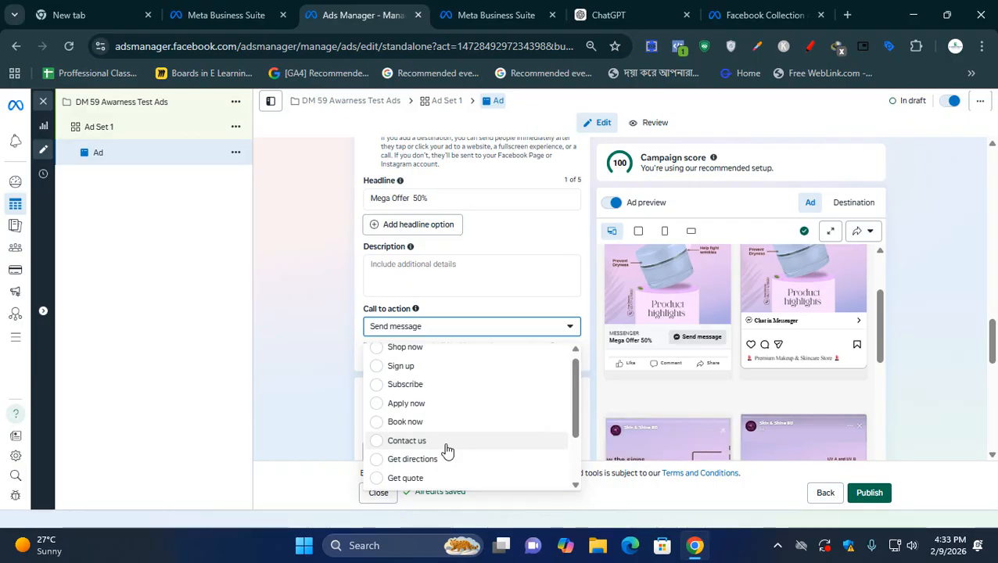
left_click(289, 339)
- Review the ad's creative testing, message template and tracking sections, including the greeting, questions and automated chat options
scroll(296, 339, "down", 2)
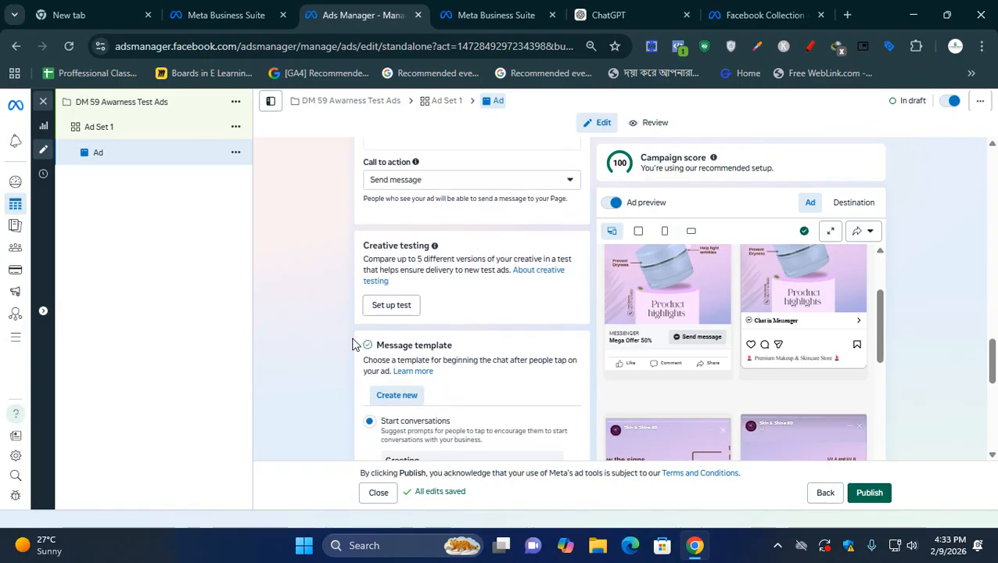
scroll(347, 337, "down", 1)
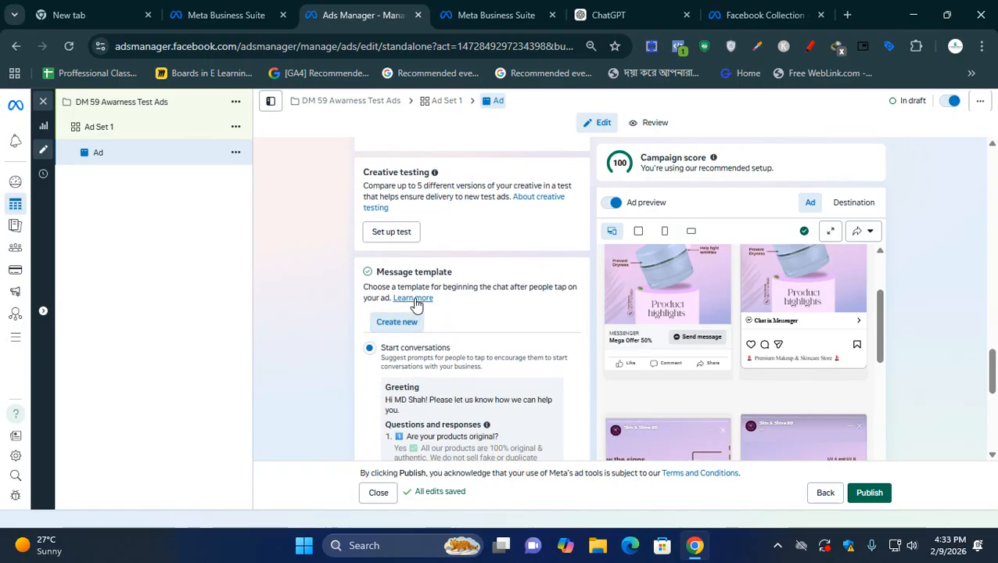
scroll(426, 306, "down", 1)
scroll(446, 384, "down", 1)
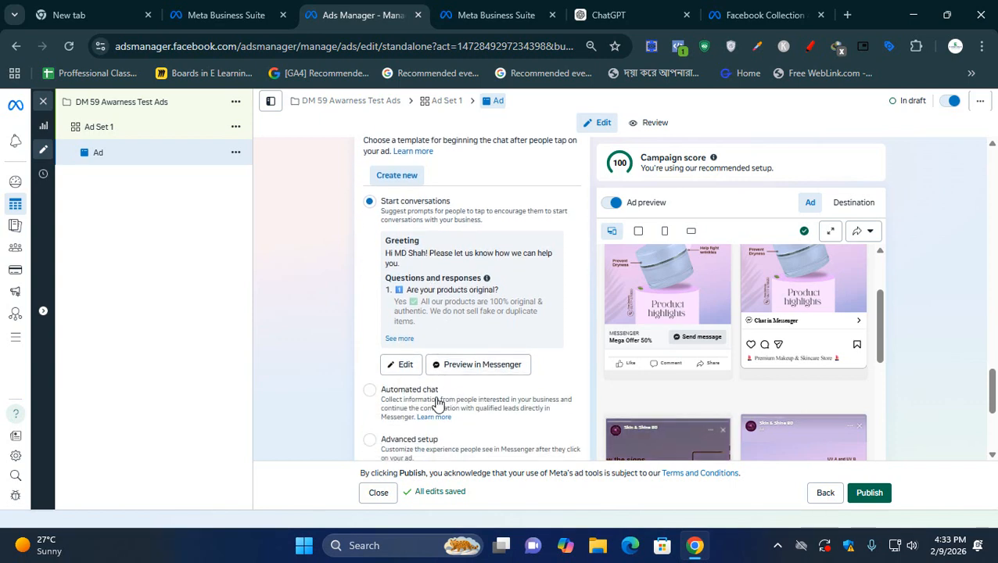
scroll(371, 411, "down", 1)
scroll(371, 412, "up", 1)
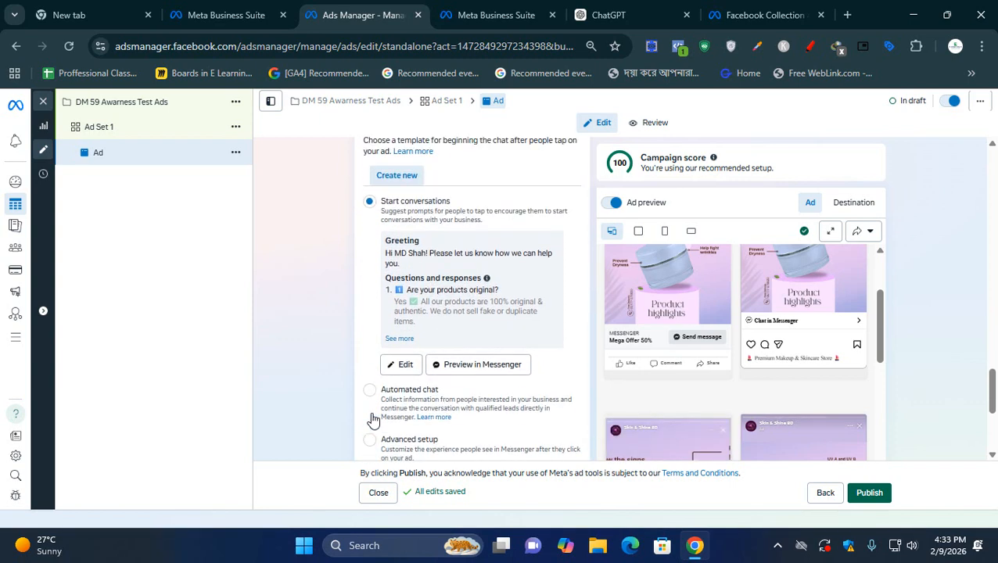
scroll(345, 419, "down", 1)
scroll(345, 418, "up", 1)
left_click_drag(478, 302, 483, 312)
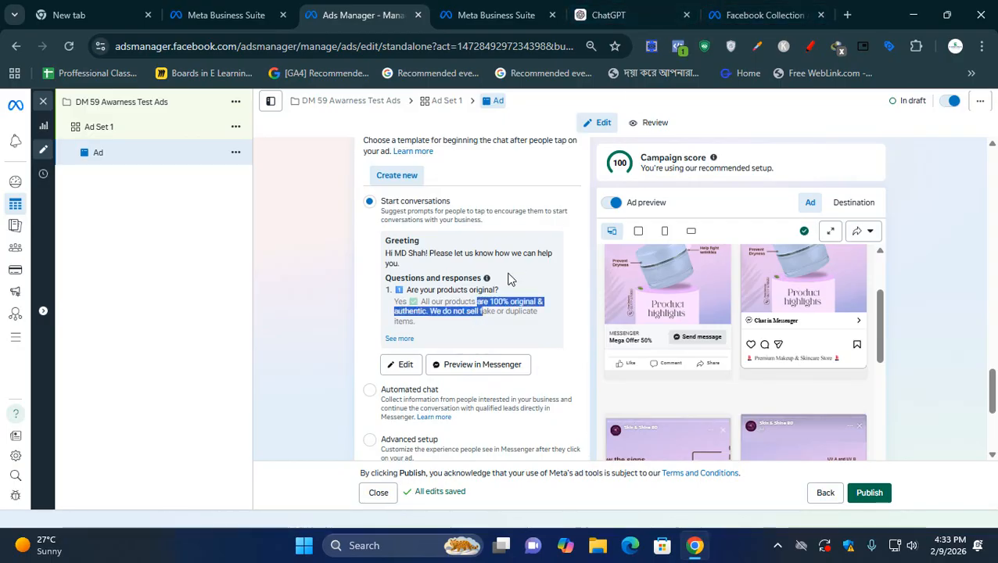
scroll(418, 387, "down", 1)
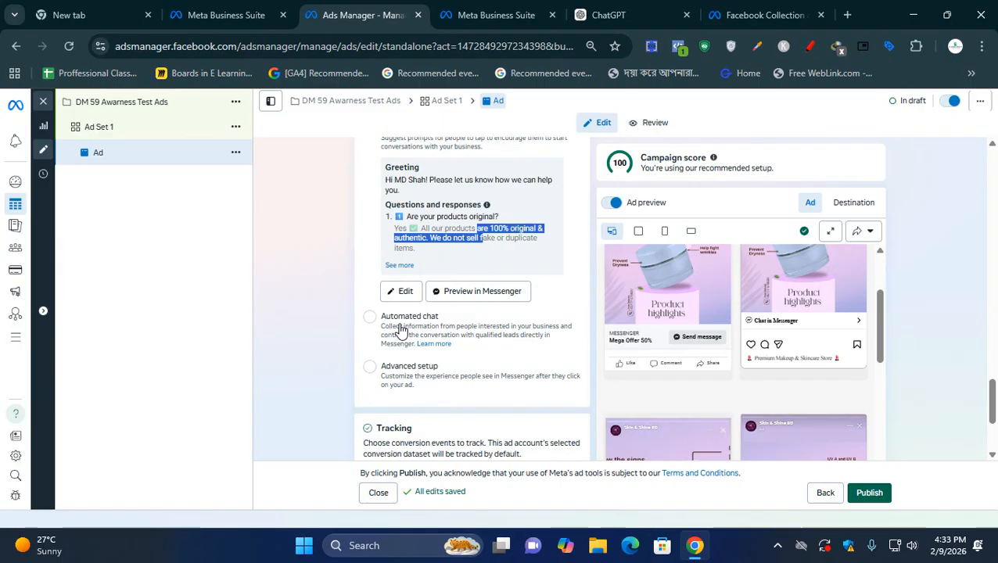
scroll(400, 329, "down", 2)
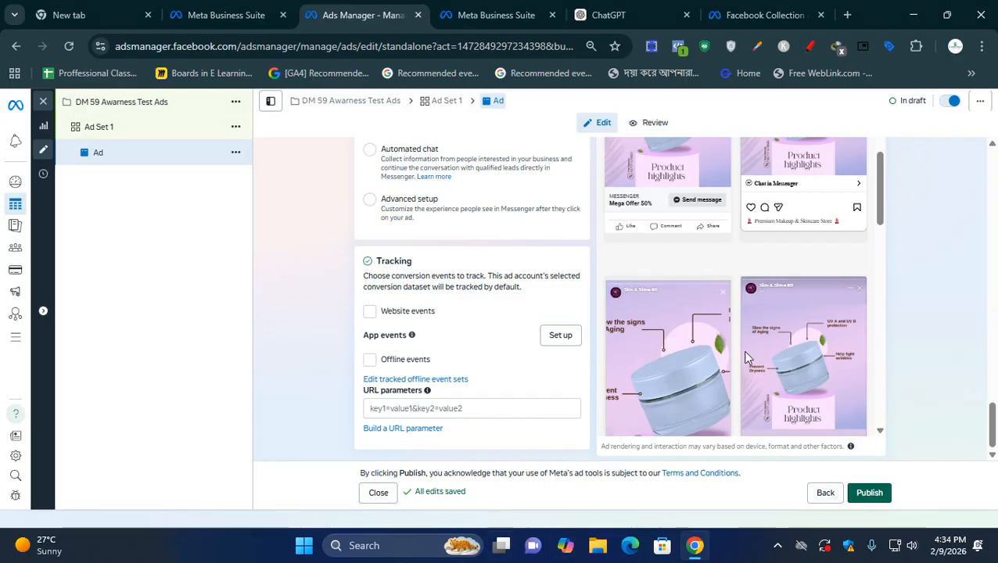
scroll(976, 249, "up", 4)
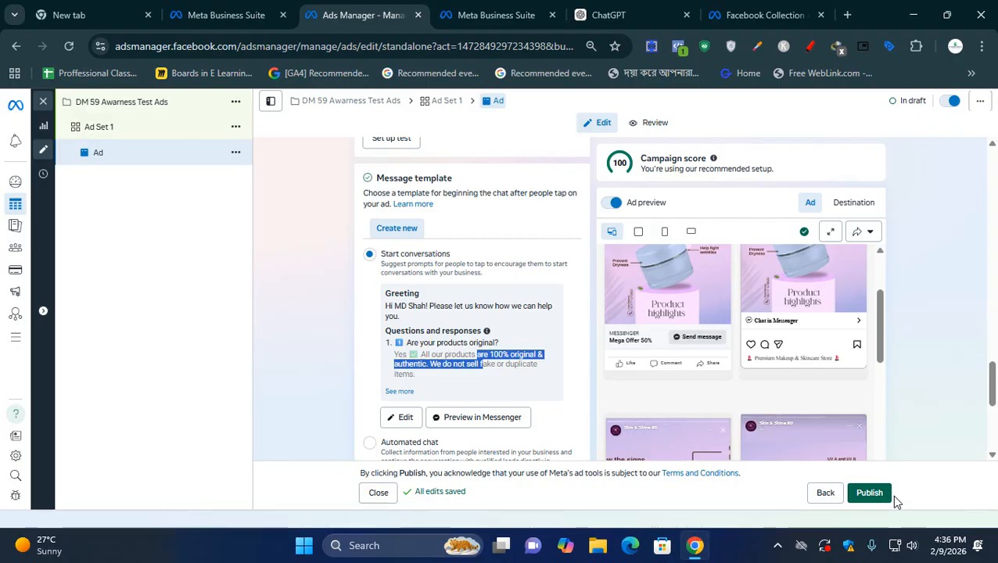
- Leave the ad editor for the account's ads table and check the draft ad's delivery status and performance columns
mouse_move(15, 205)
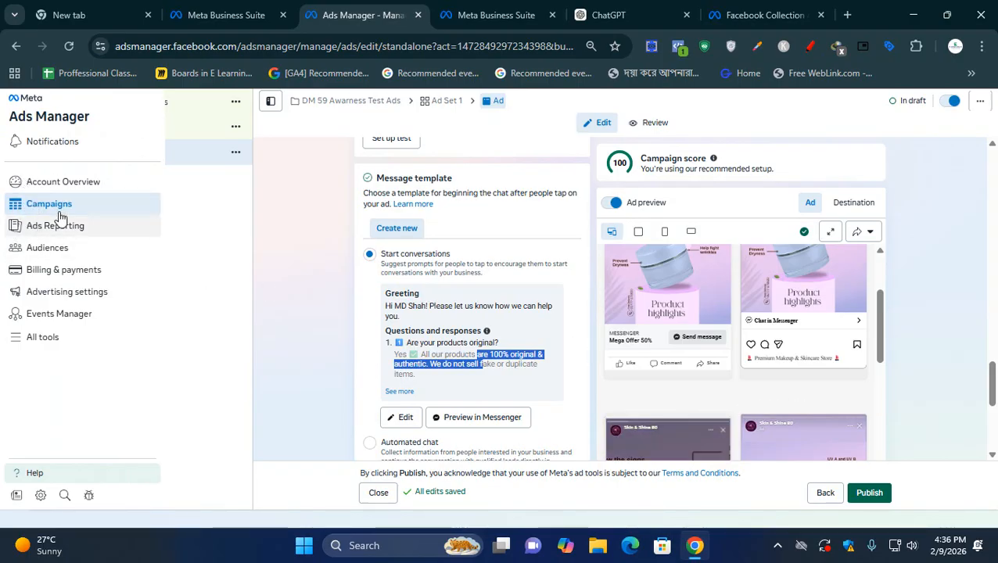
left_click(59, 185)
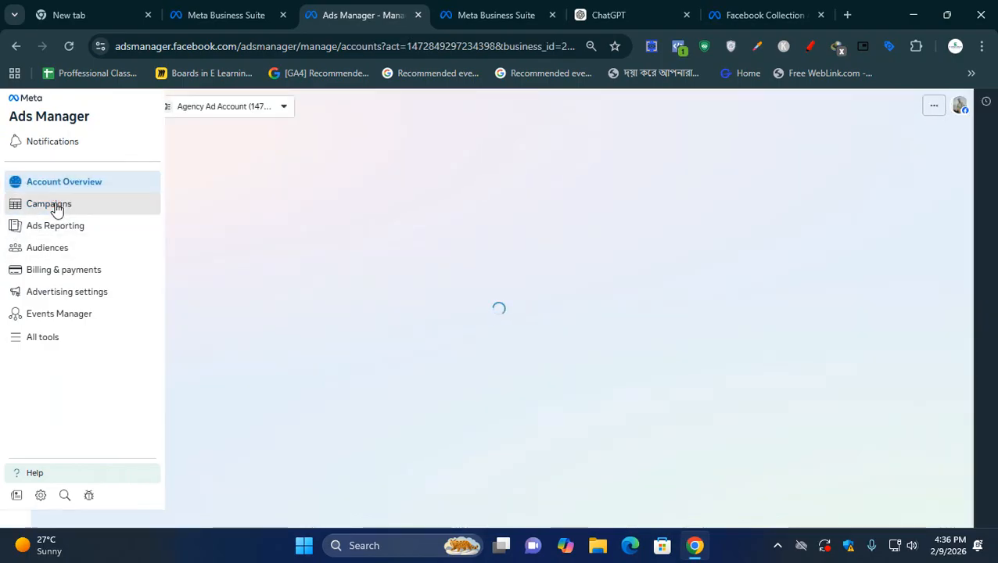
left_click(49, 204)
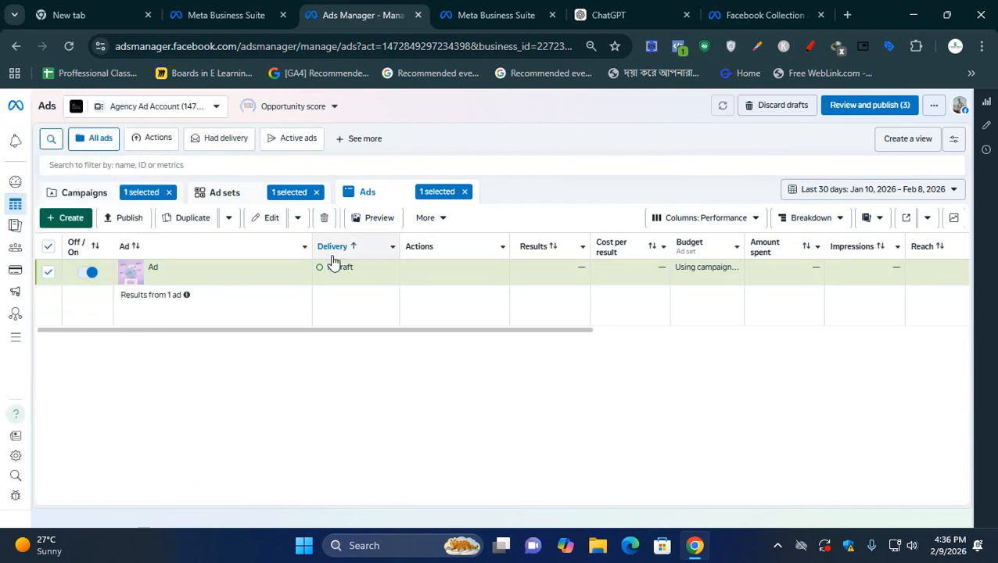
mouse_move(335, 276)
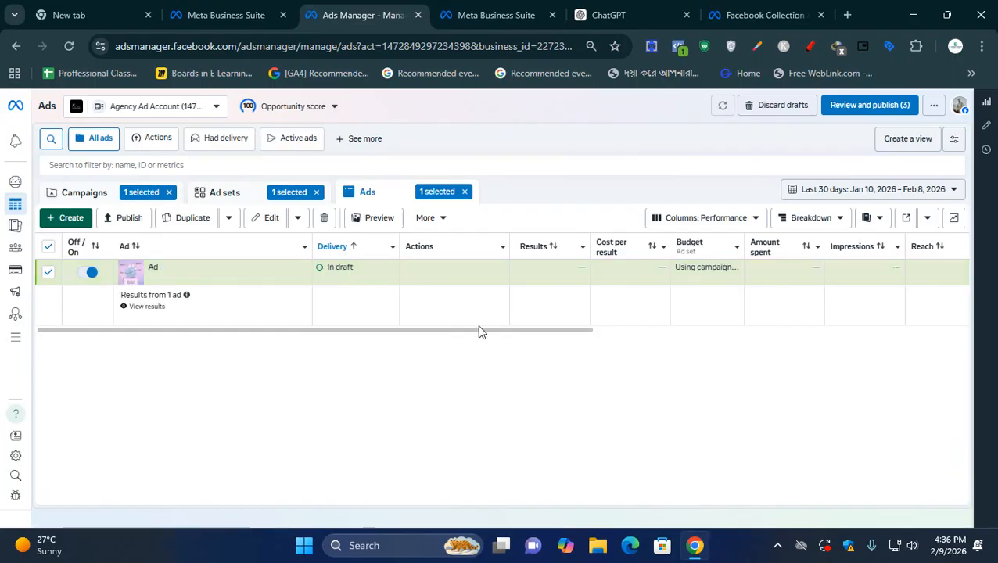
left_click_drag(510, 329, 544, 332)
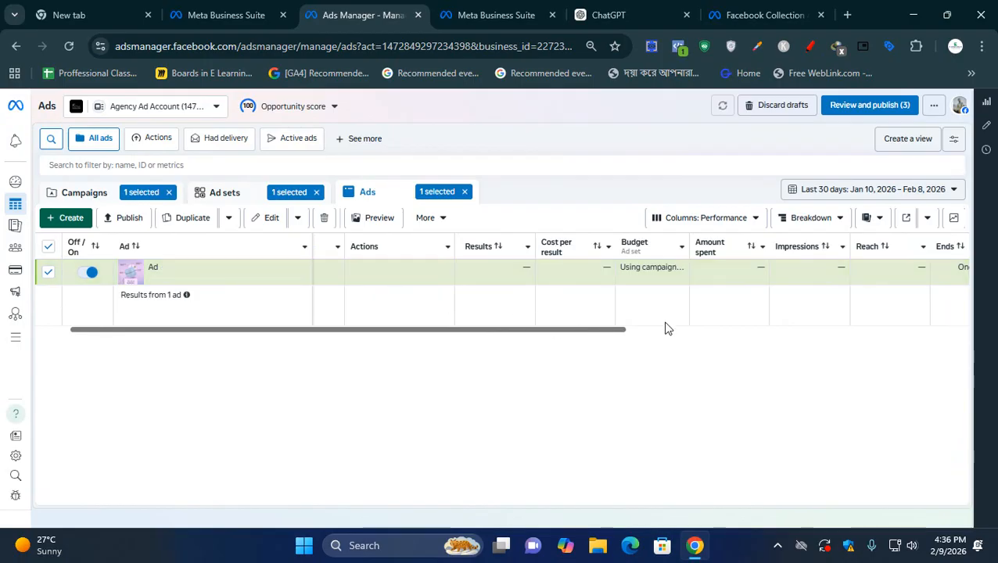
mouse_move(845, 258)
- Clear the ad, ad set and campaign selections and switch off the DM 59 Awarness Test Ads campaign
left_click(464, 191)
left_click(316, 192)
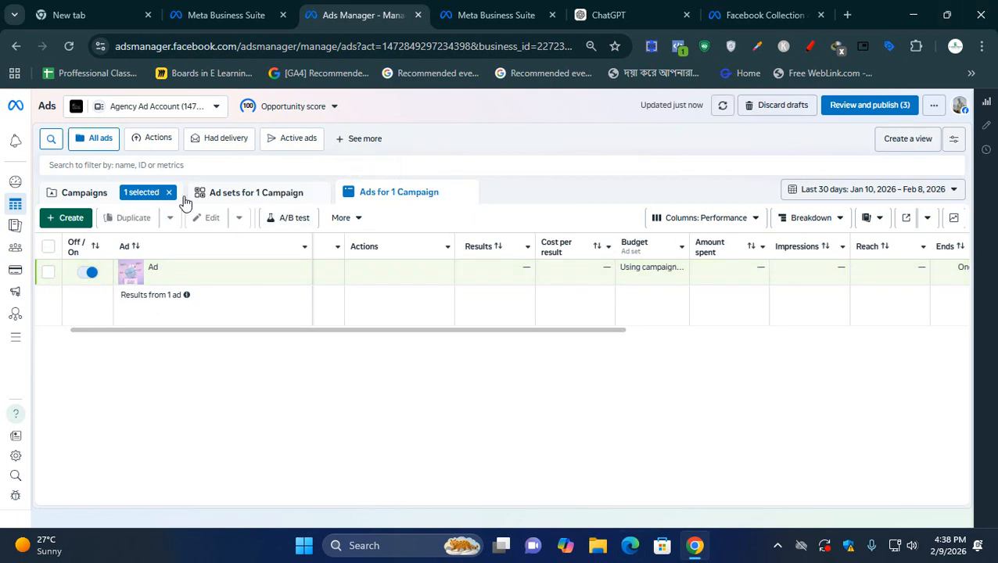
left_click(168, 193)
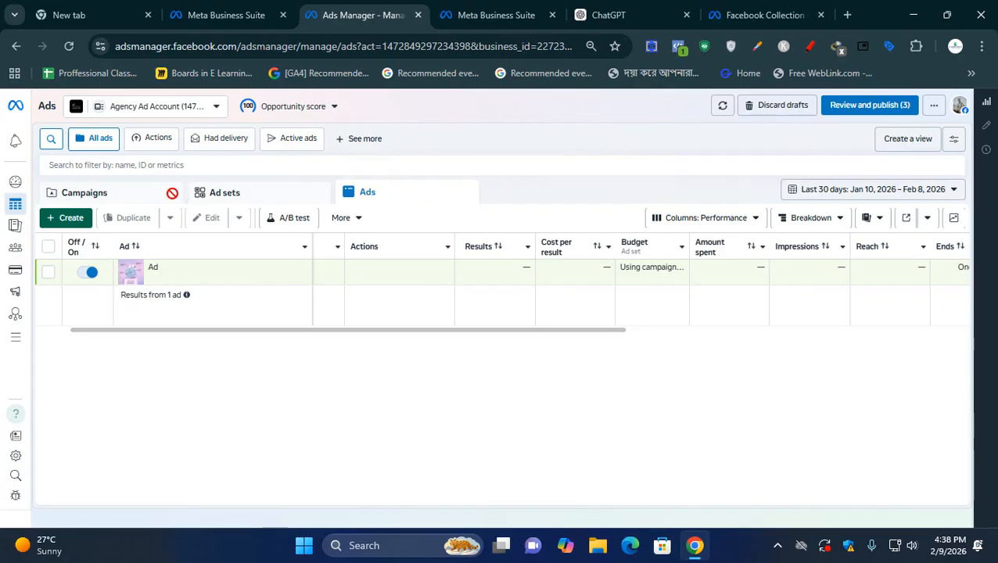
left_click(78, 193)
left_click(92, 273)
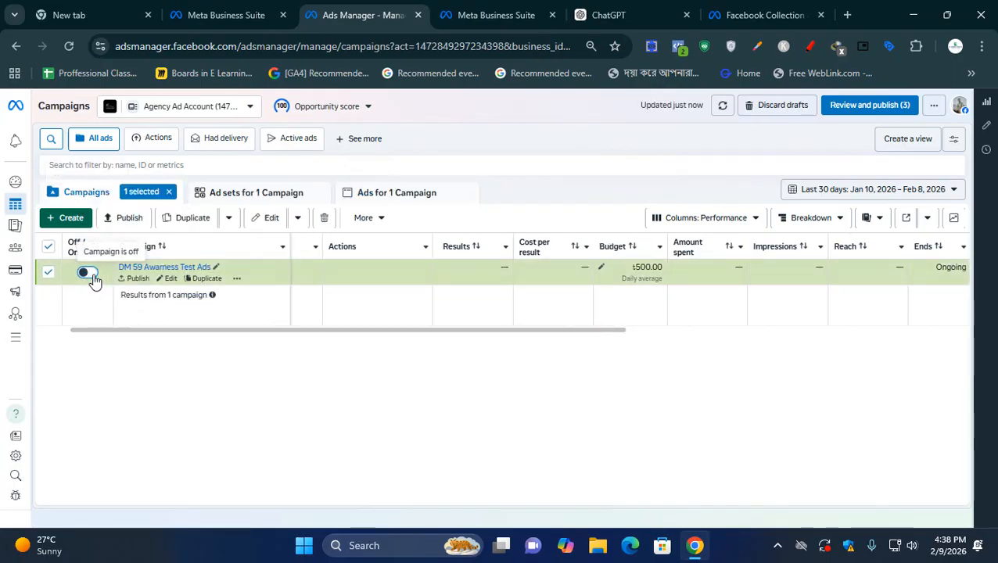
left_click(169, 193)
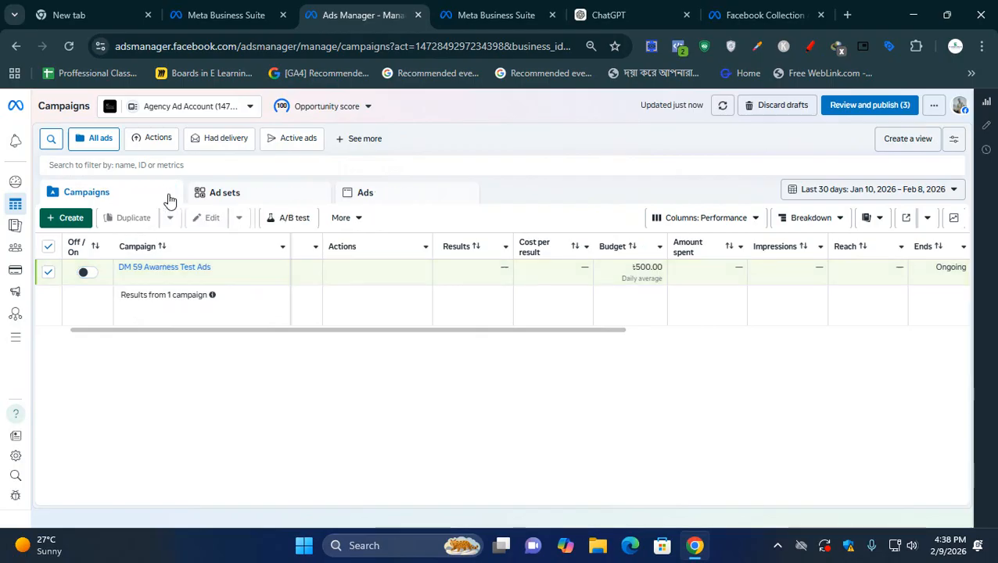